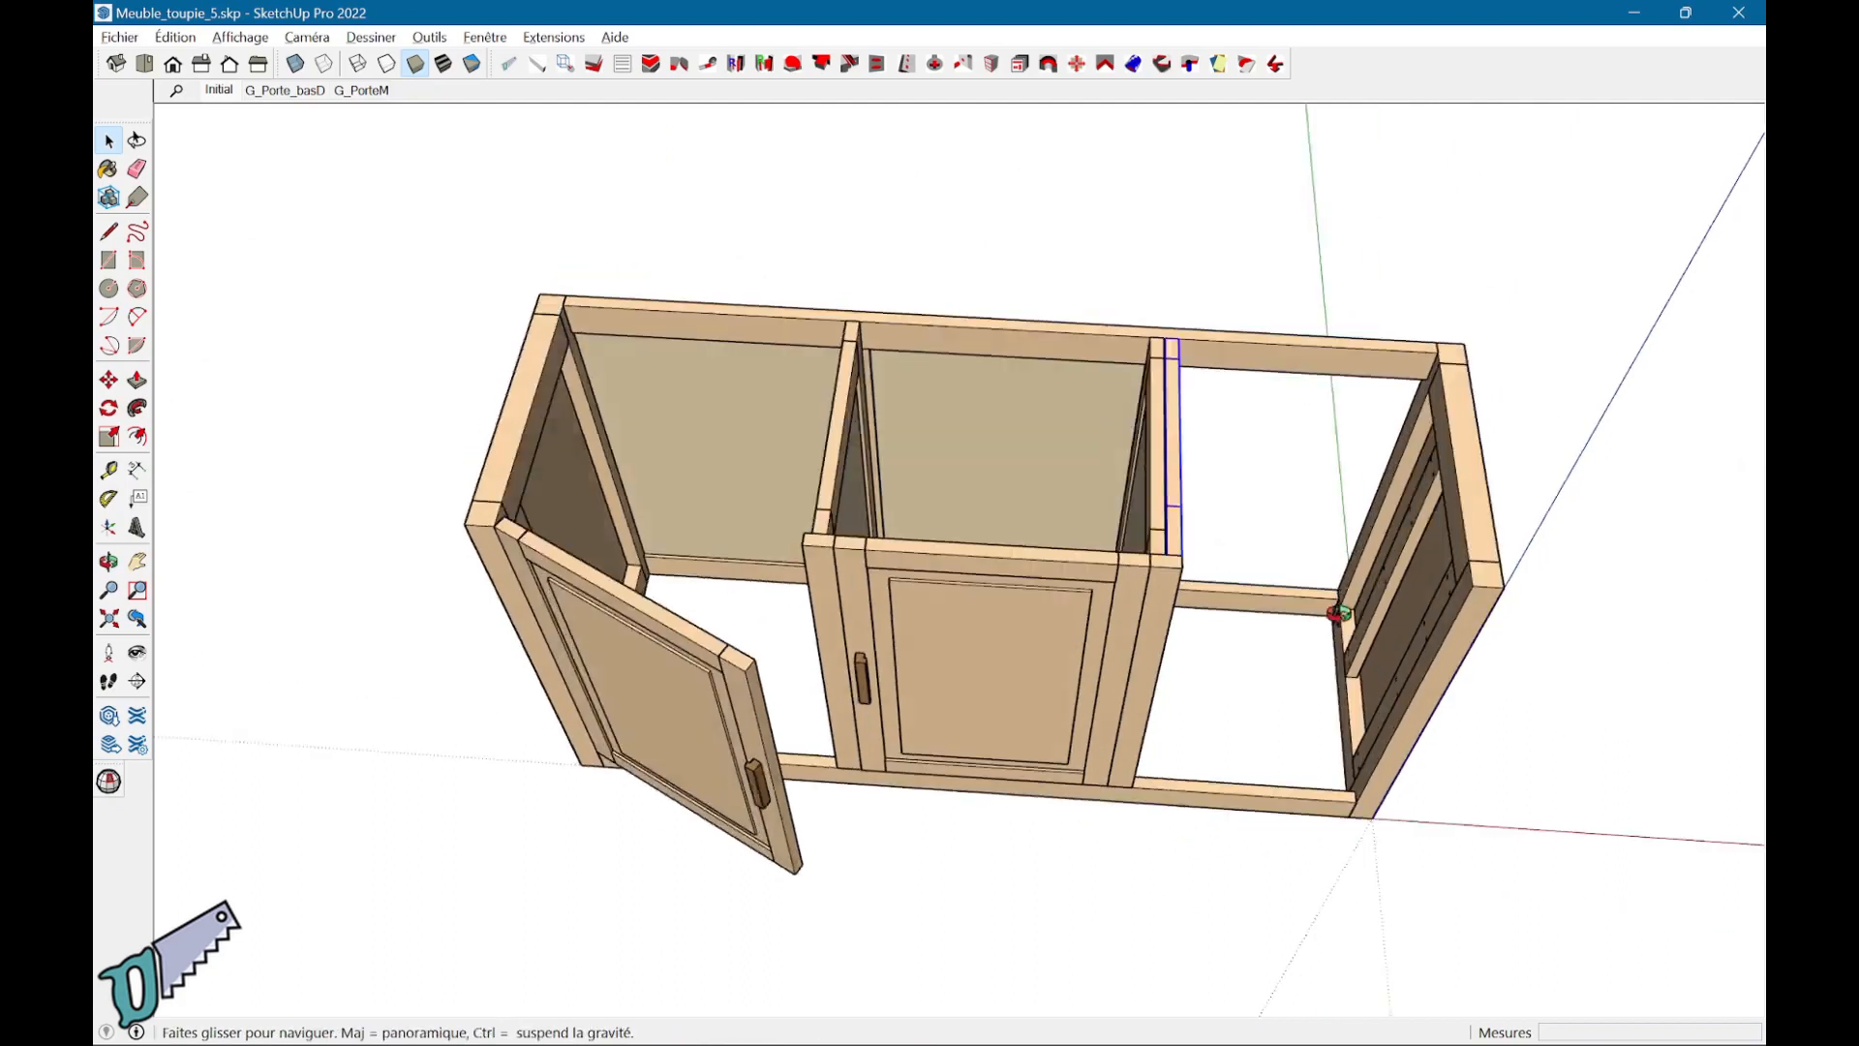
Step: Examine the cabinet with its doors in Meuble_toupie_5.skp and the bare frame's corner posts in Toupie_2.skp
mouse_move(1055, 469)
middle_down()
mouse_move(1021, 432)
mouse_move(1024, 484)
middle_up()
click(914, 536)
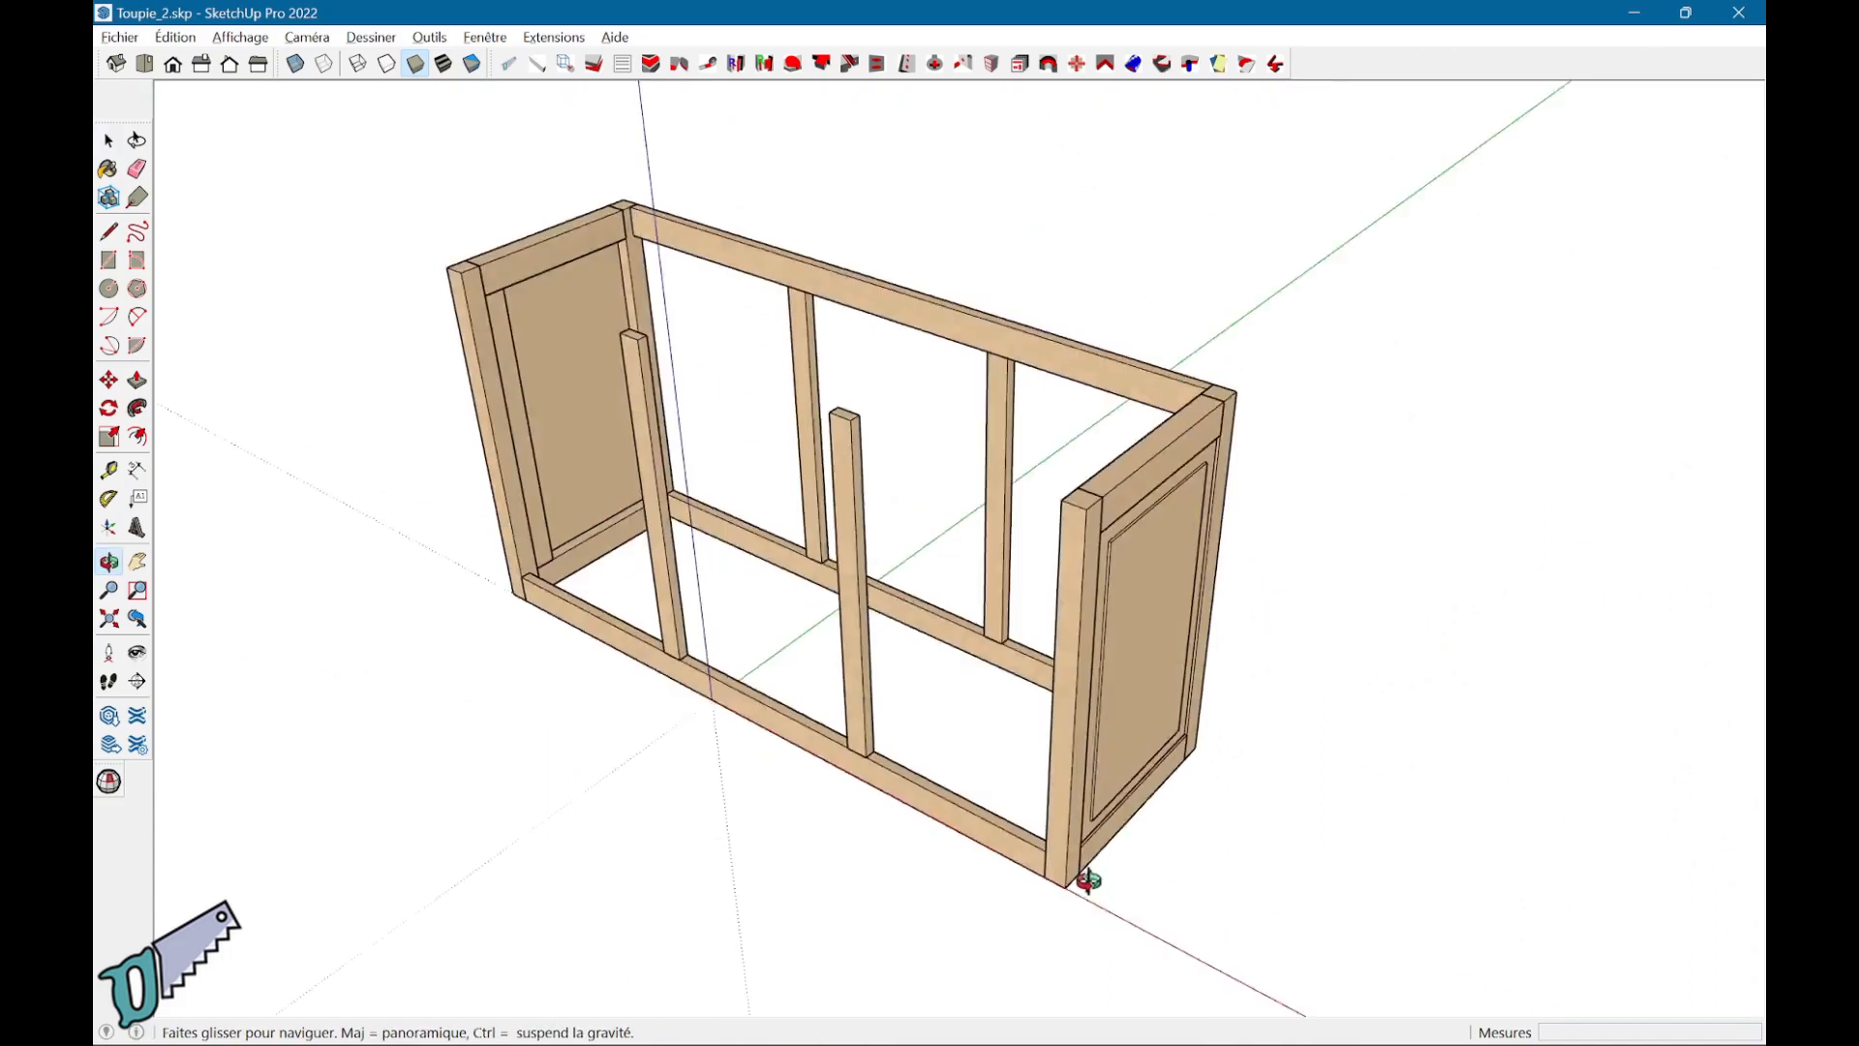
middle_drag(1087, 875, 1756, 753)
click(1001, 835)
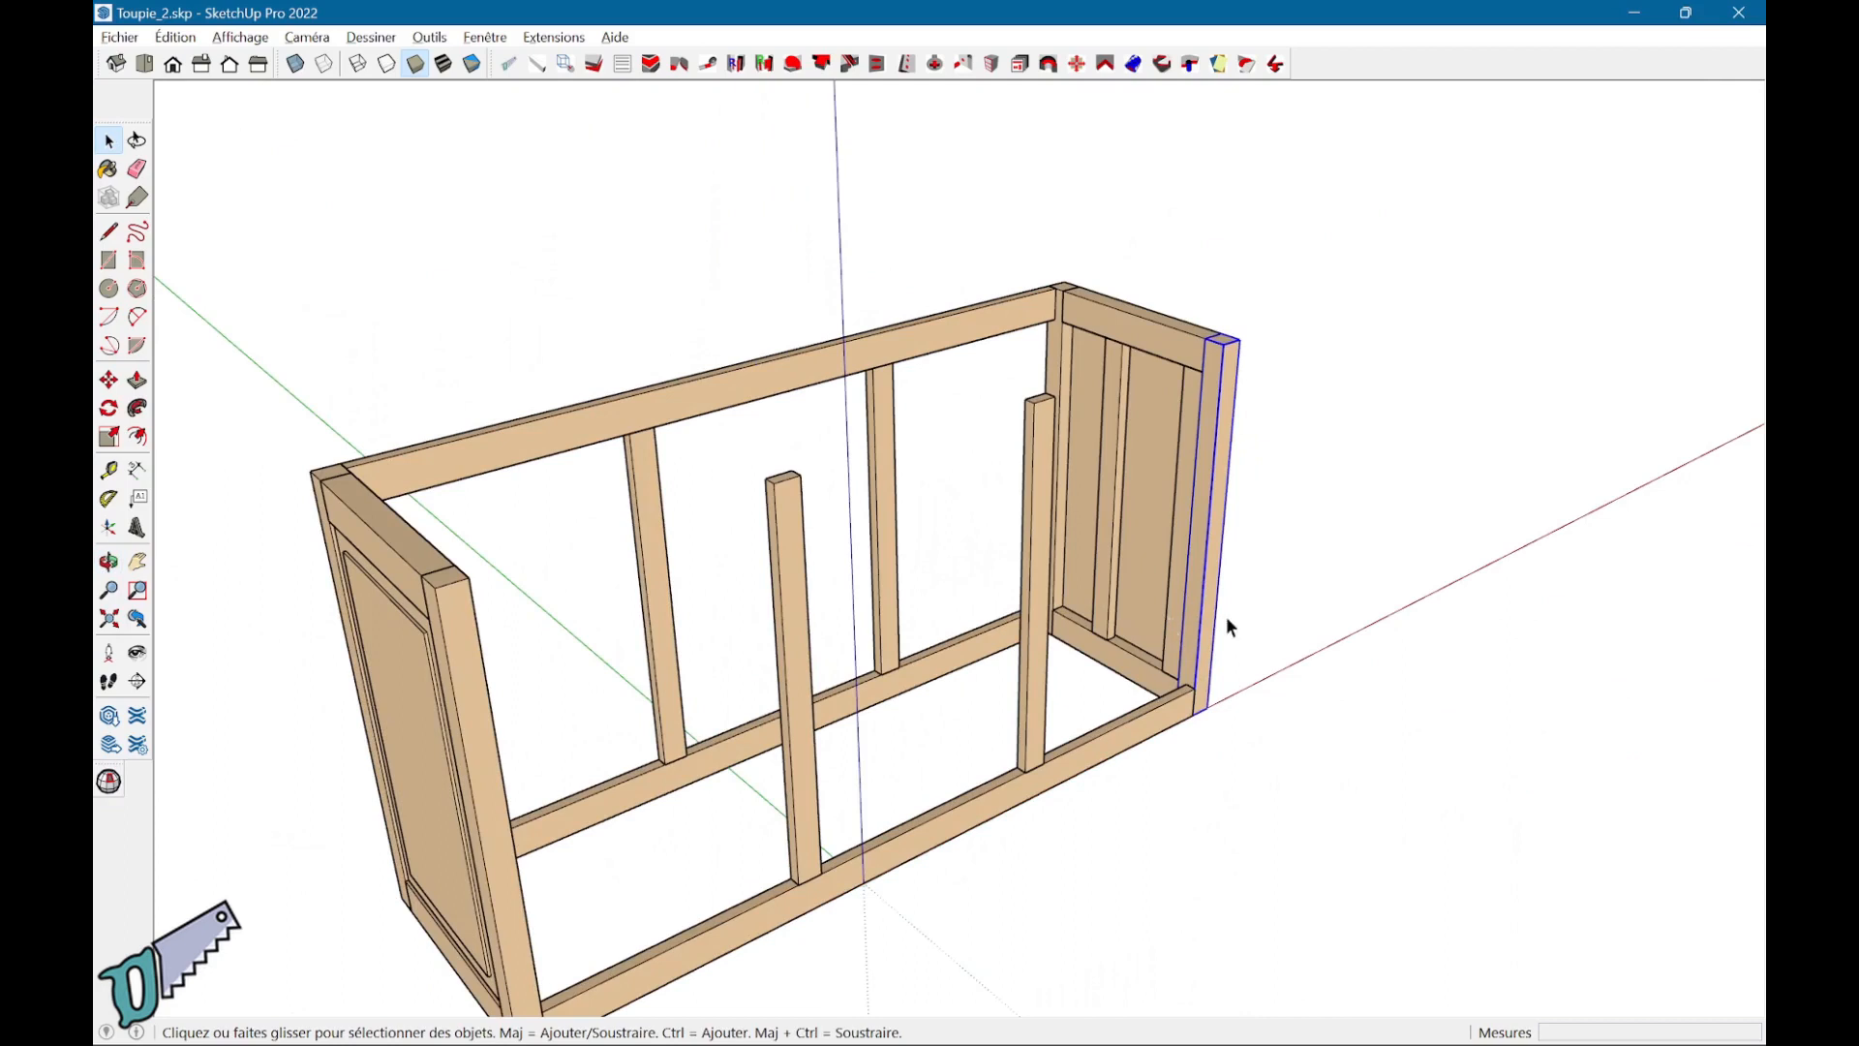
middle_drag(1251, 714, 409, 675)
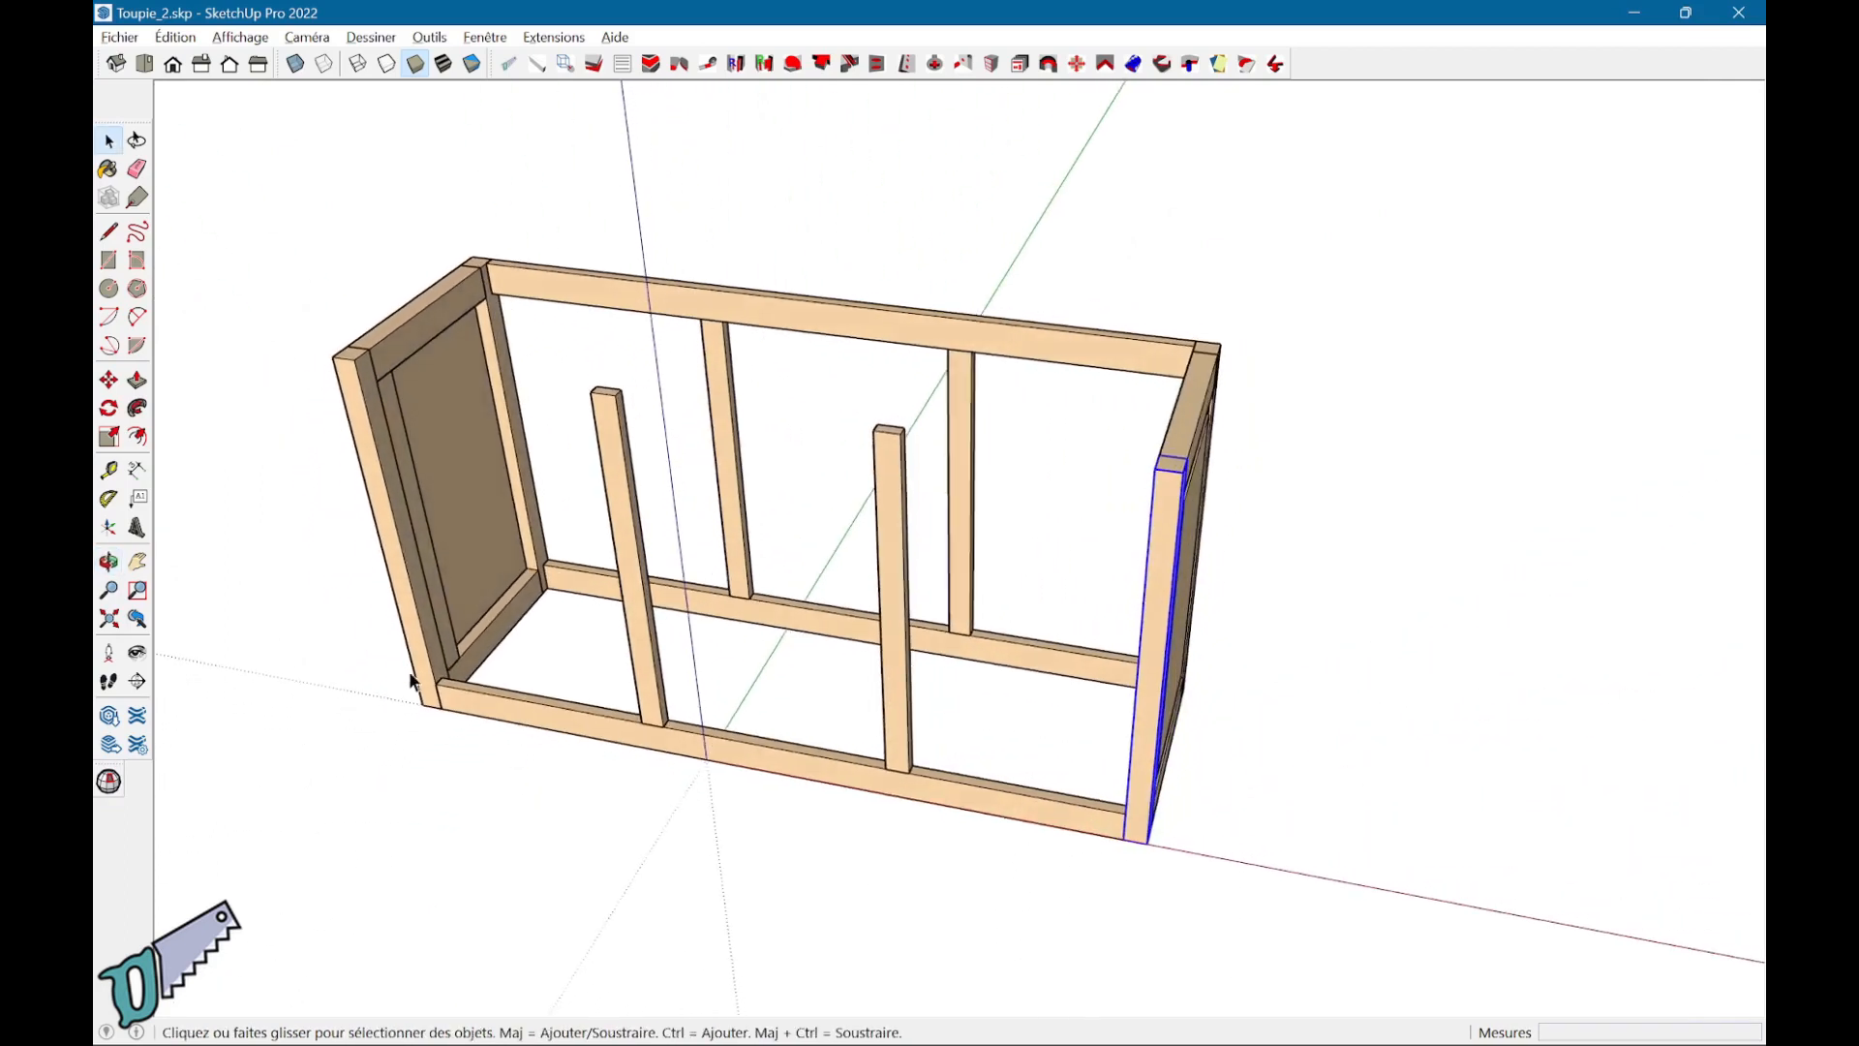
click(449, 664)
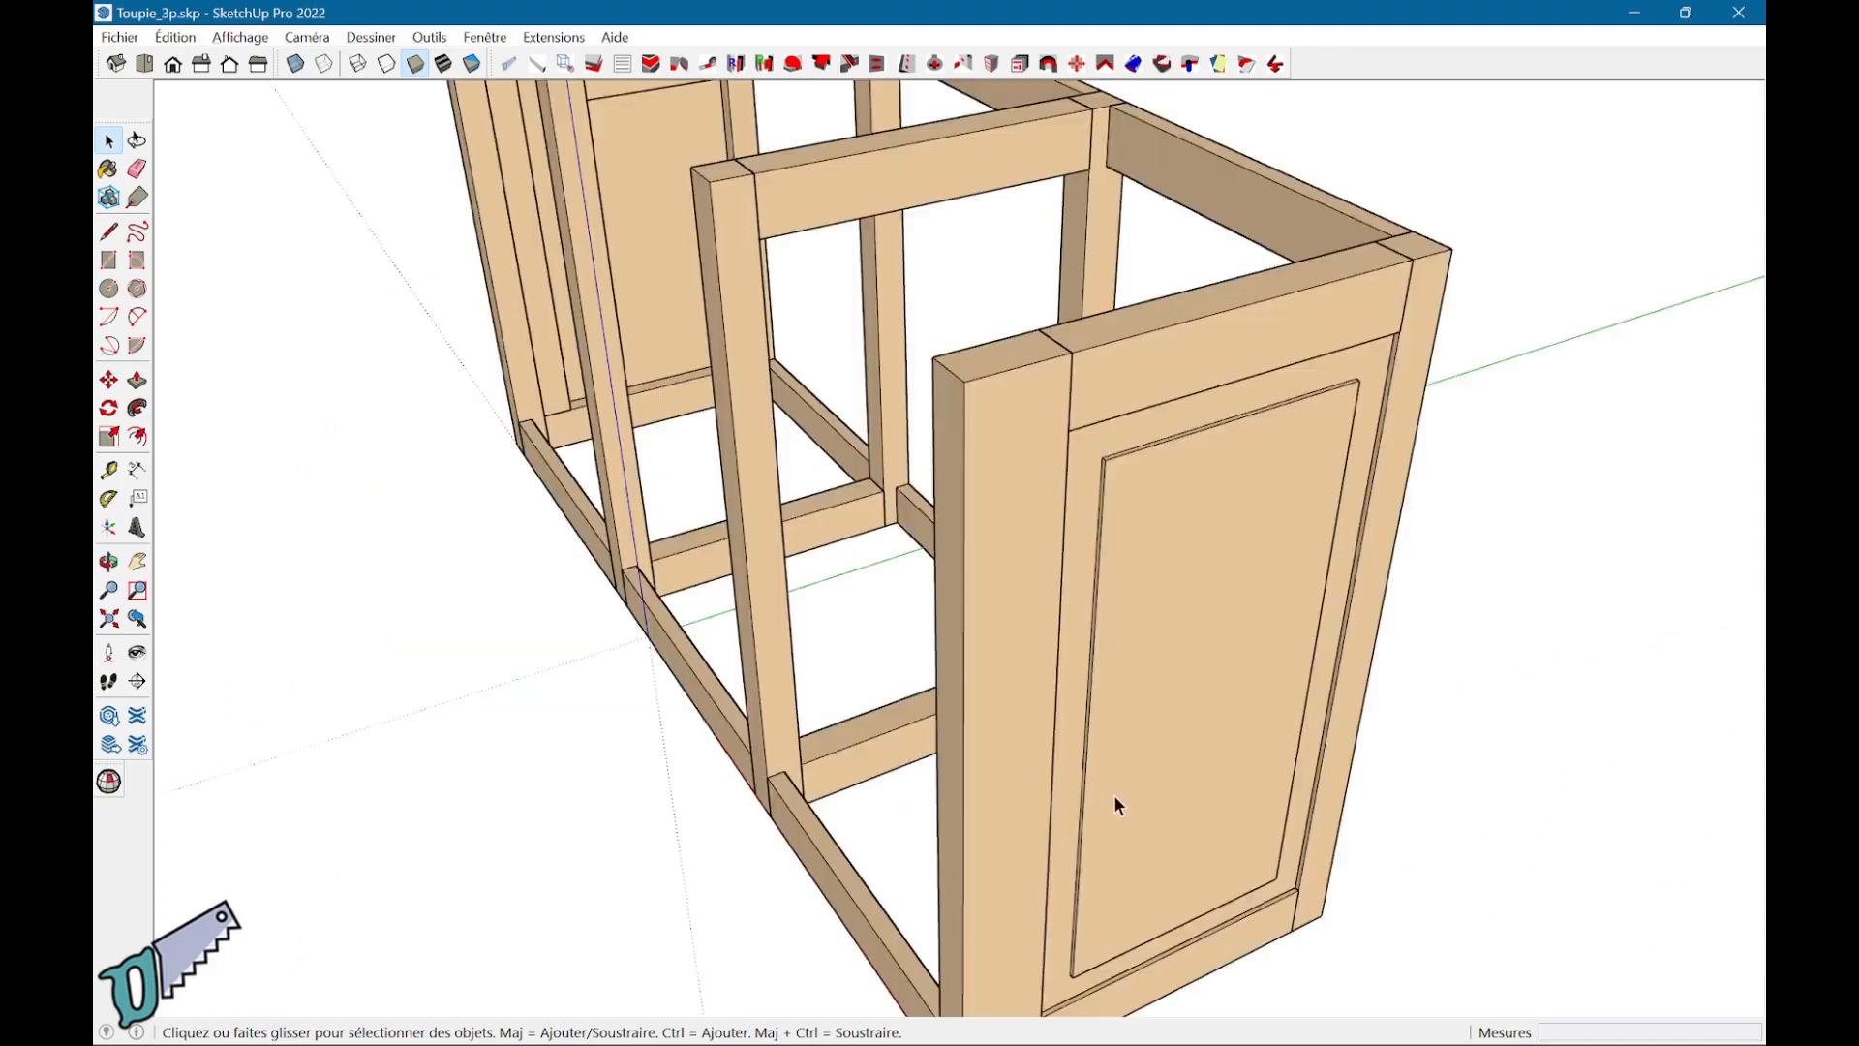
Step: Examine the frame in Toupie_3p.skp, checking the separate short front and rear lower rails between the posts
middle_drag(1113, 794, 1447, 706)
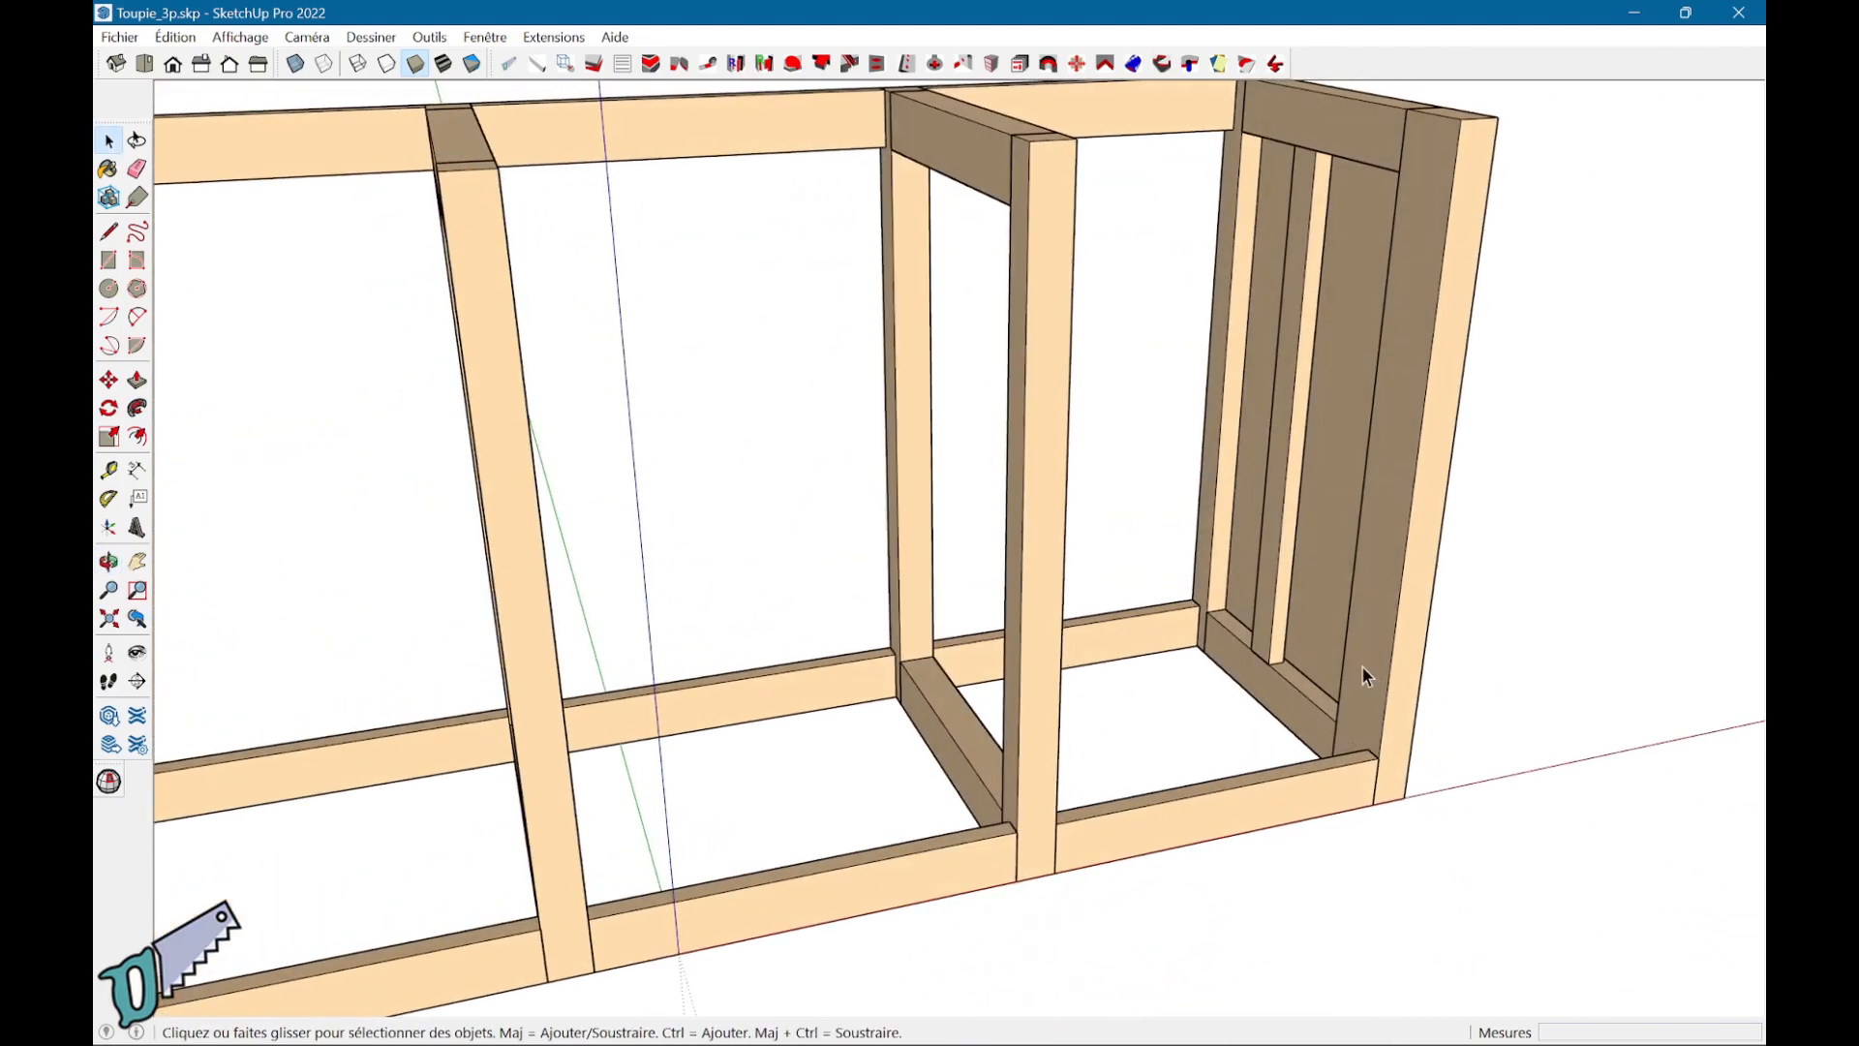
middle_drag(1547, 665, 642, 798)
click(642, 798)
click(820, 803)
click(1123, 795)
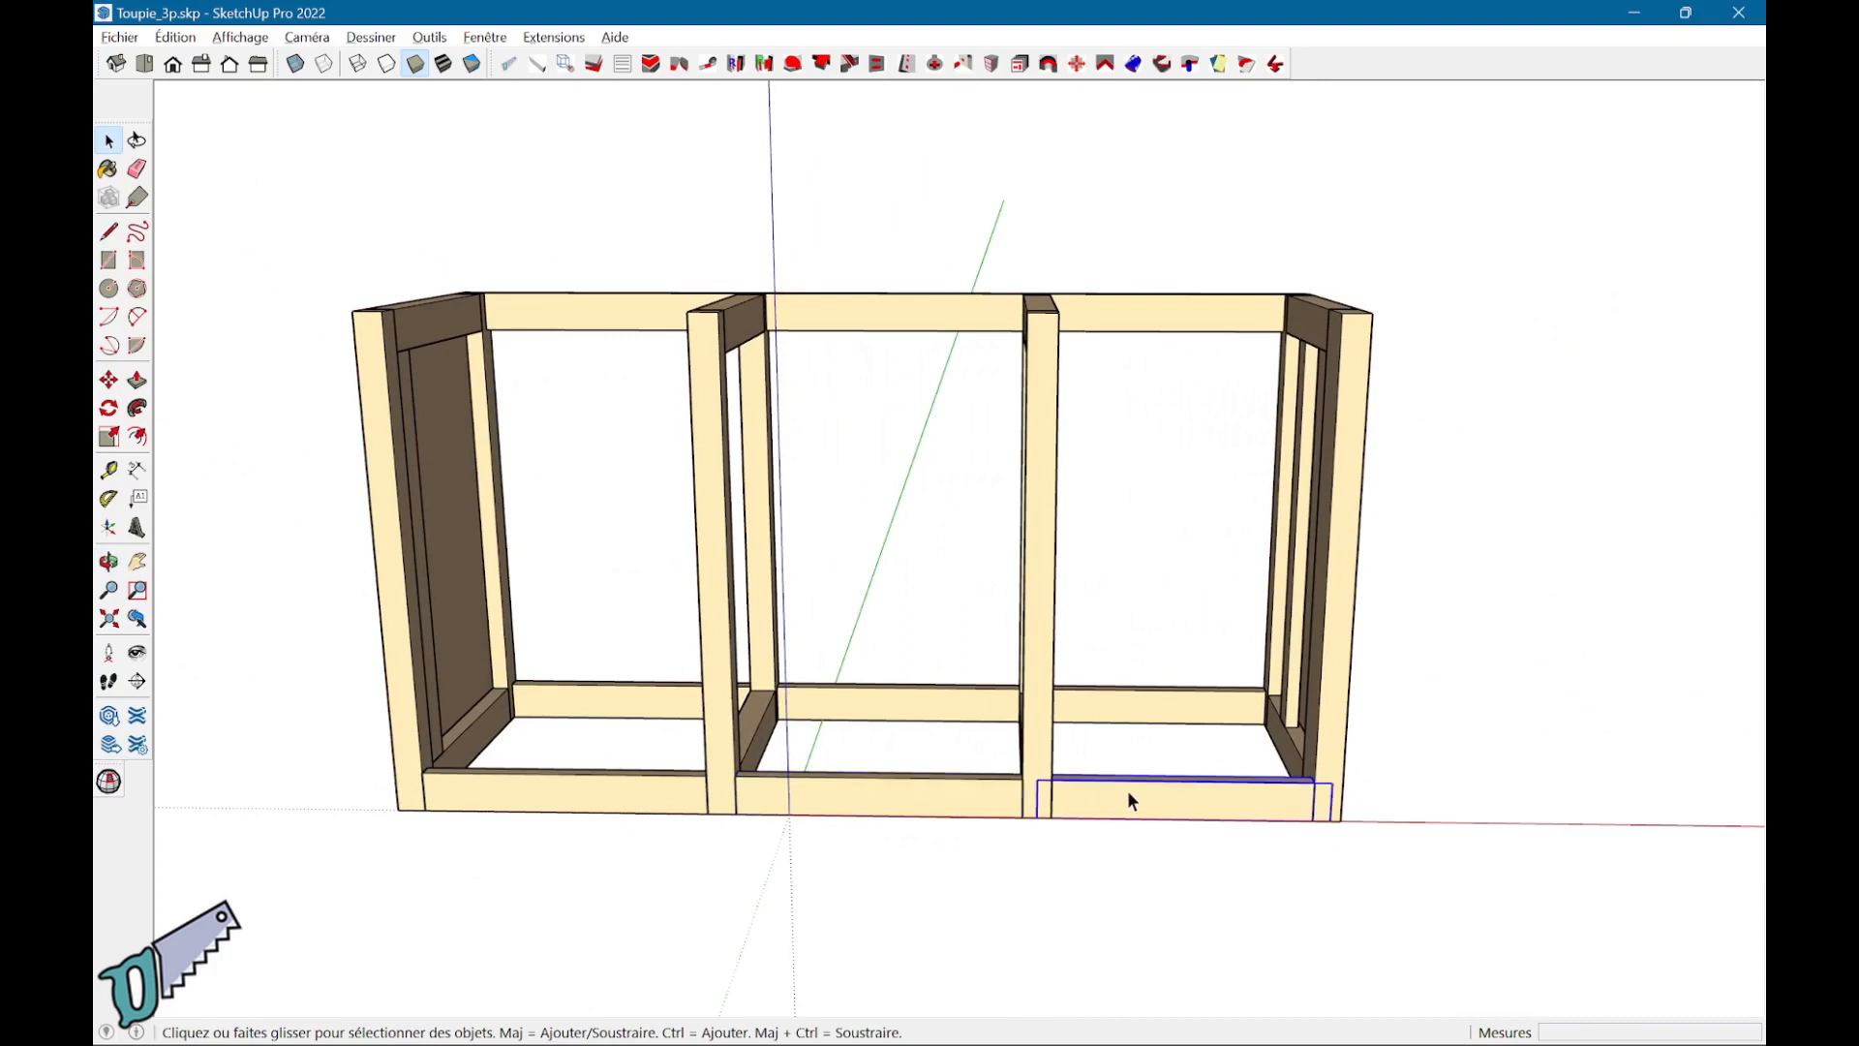
click(1179, 701)
click(984, 695)
middle_drag(984, 695, 862, 705)
Step: Turn on X-ray display in Toupie_3p.skp and examine the tenon joints between the lower rails and the uprights
click(295, 63)
scroll(753, 844, up, 3)
scroll(735, 746, up, 2)
middle_drag(799, 816, 663, 816)
scroll(663, 816, down, 3)
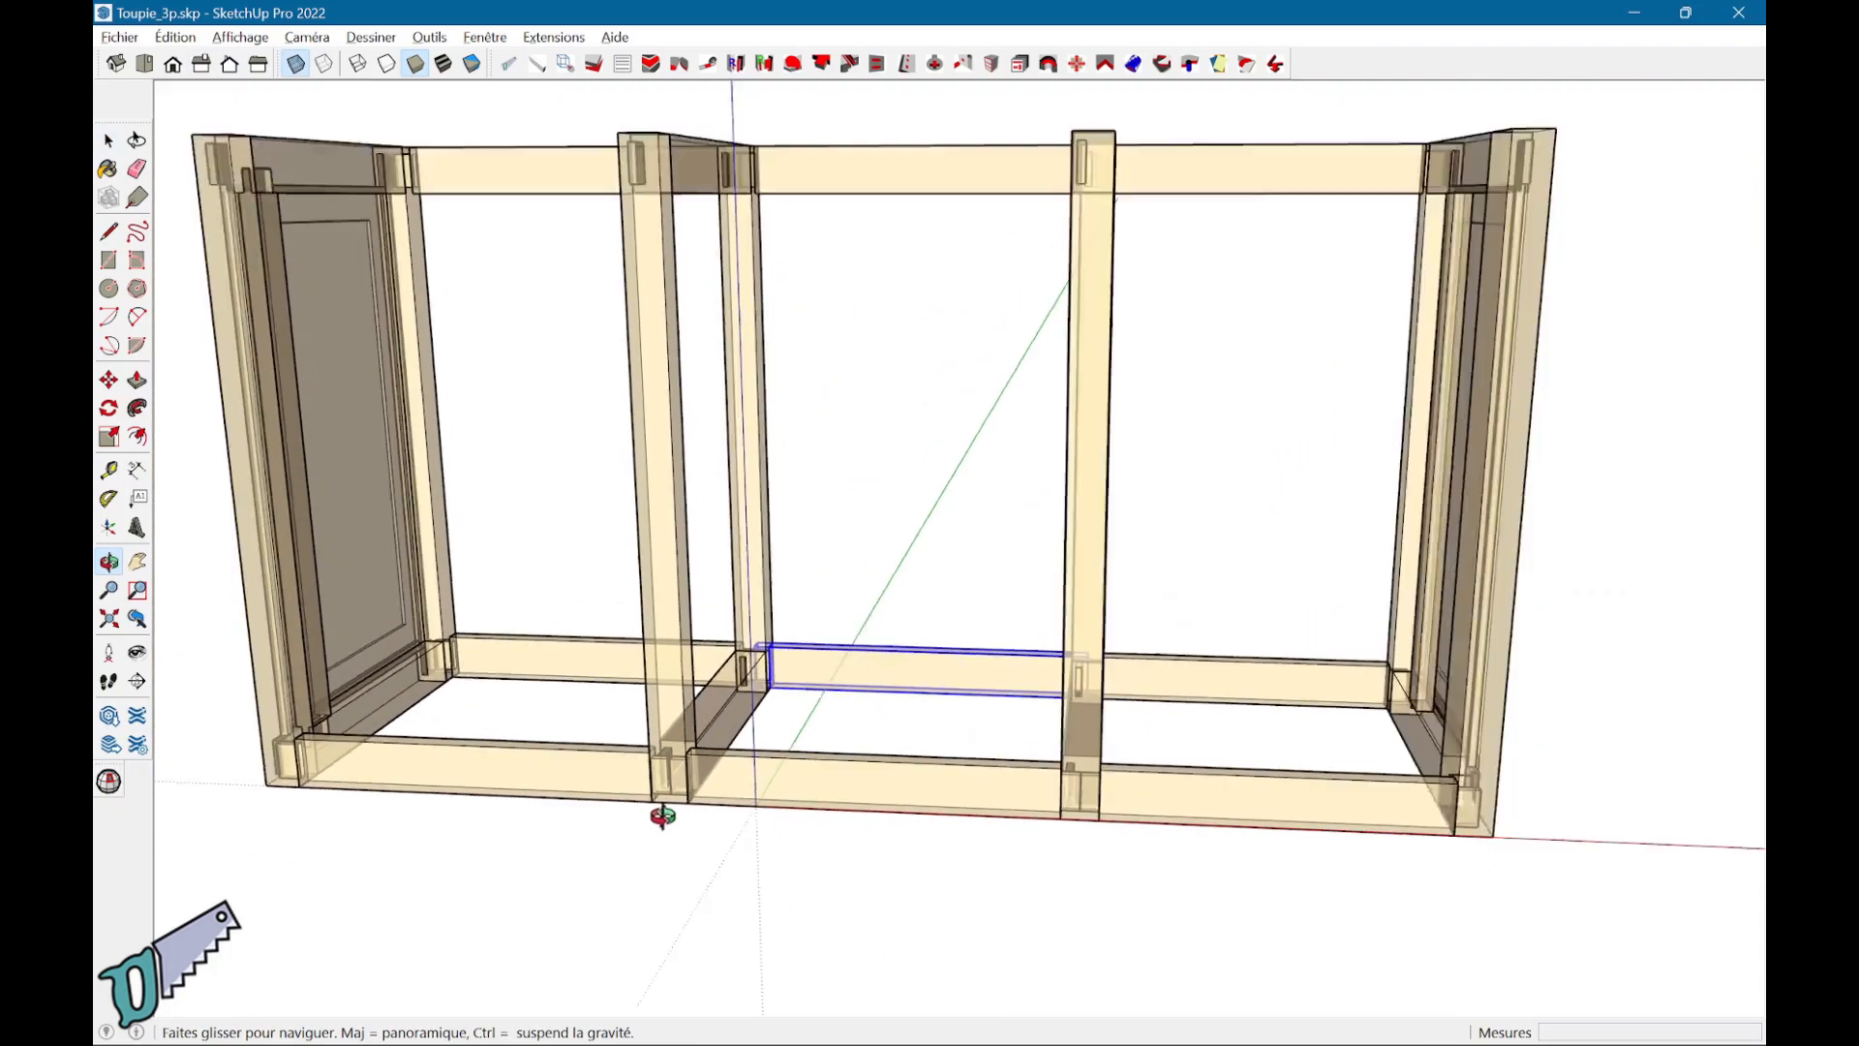
scroll(663, 816, down, 2)
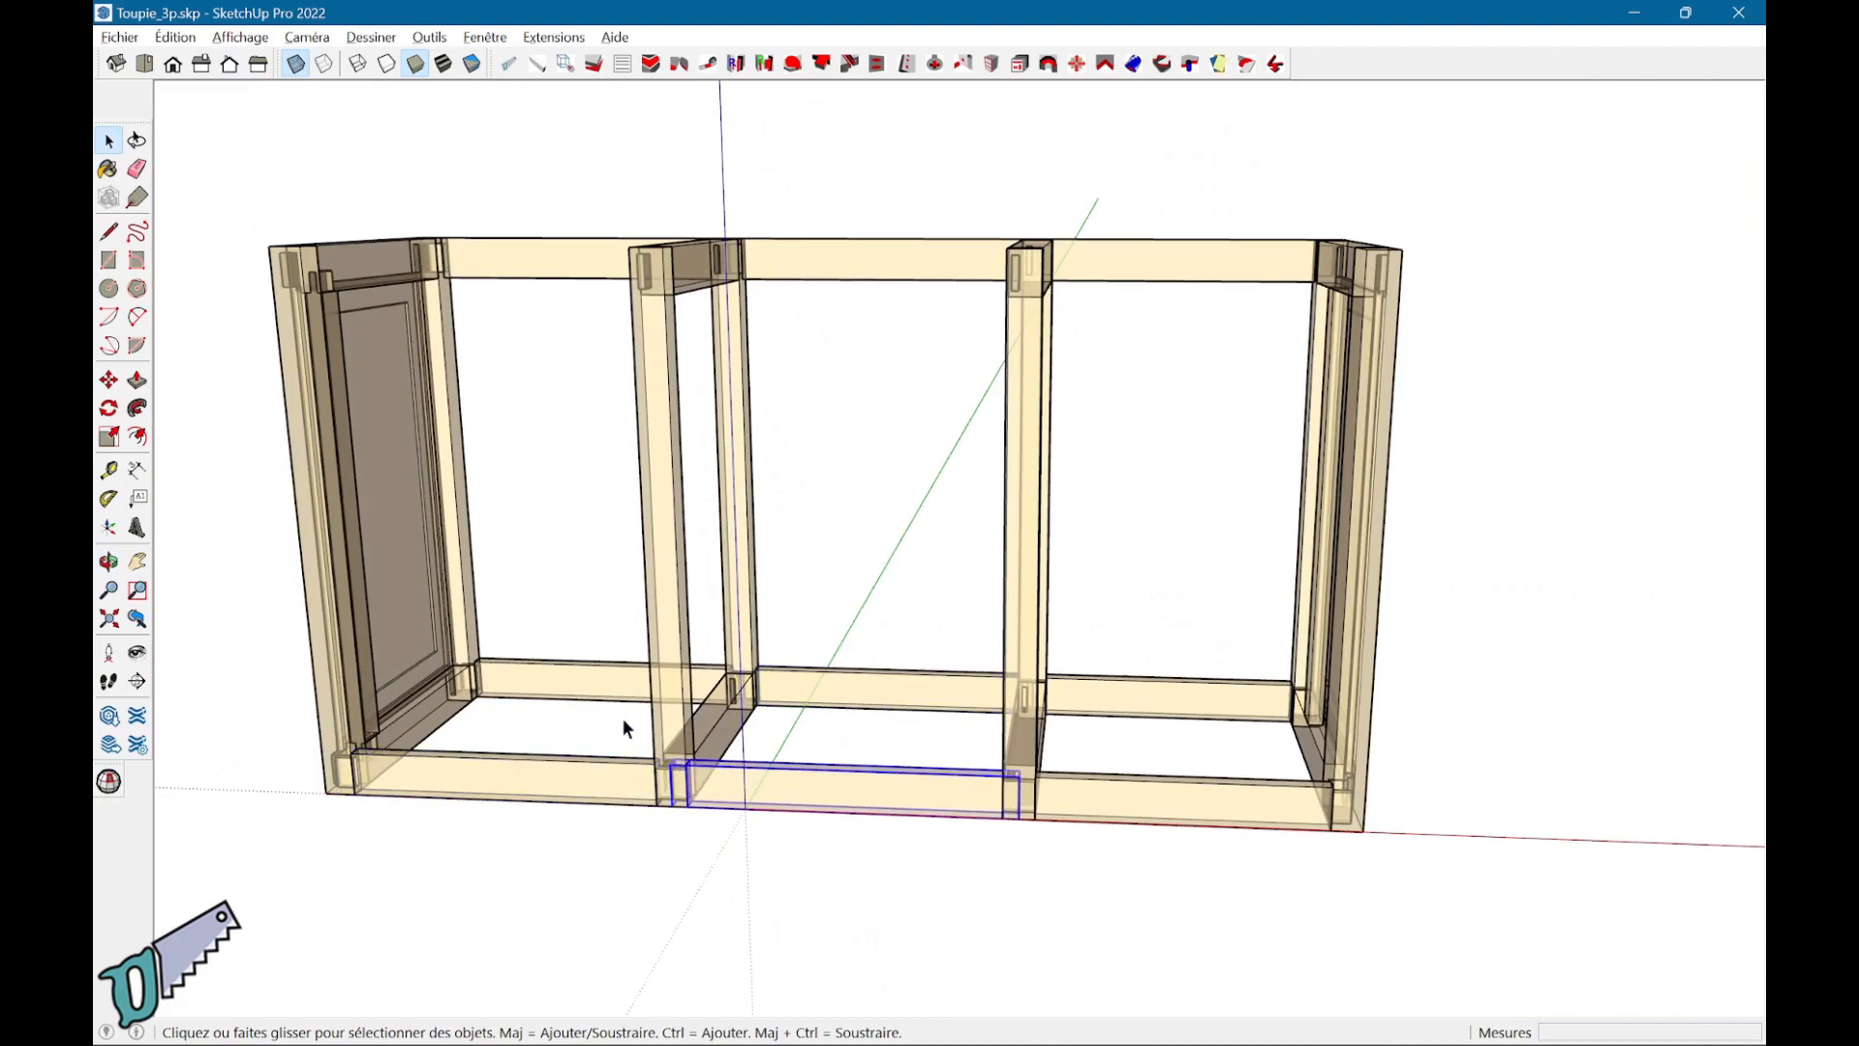
middle_drag(1015, 804, 1022, 736)
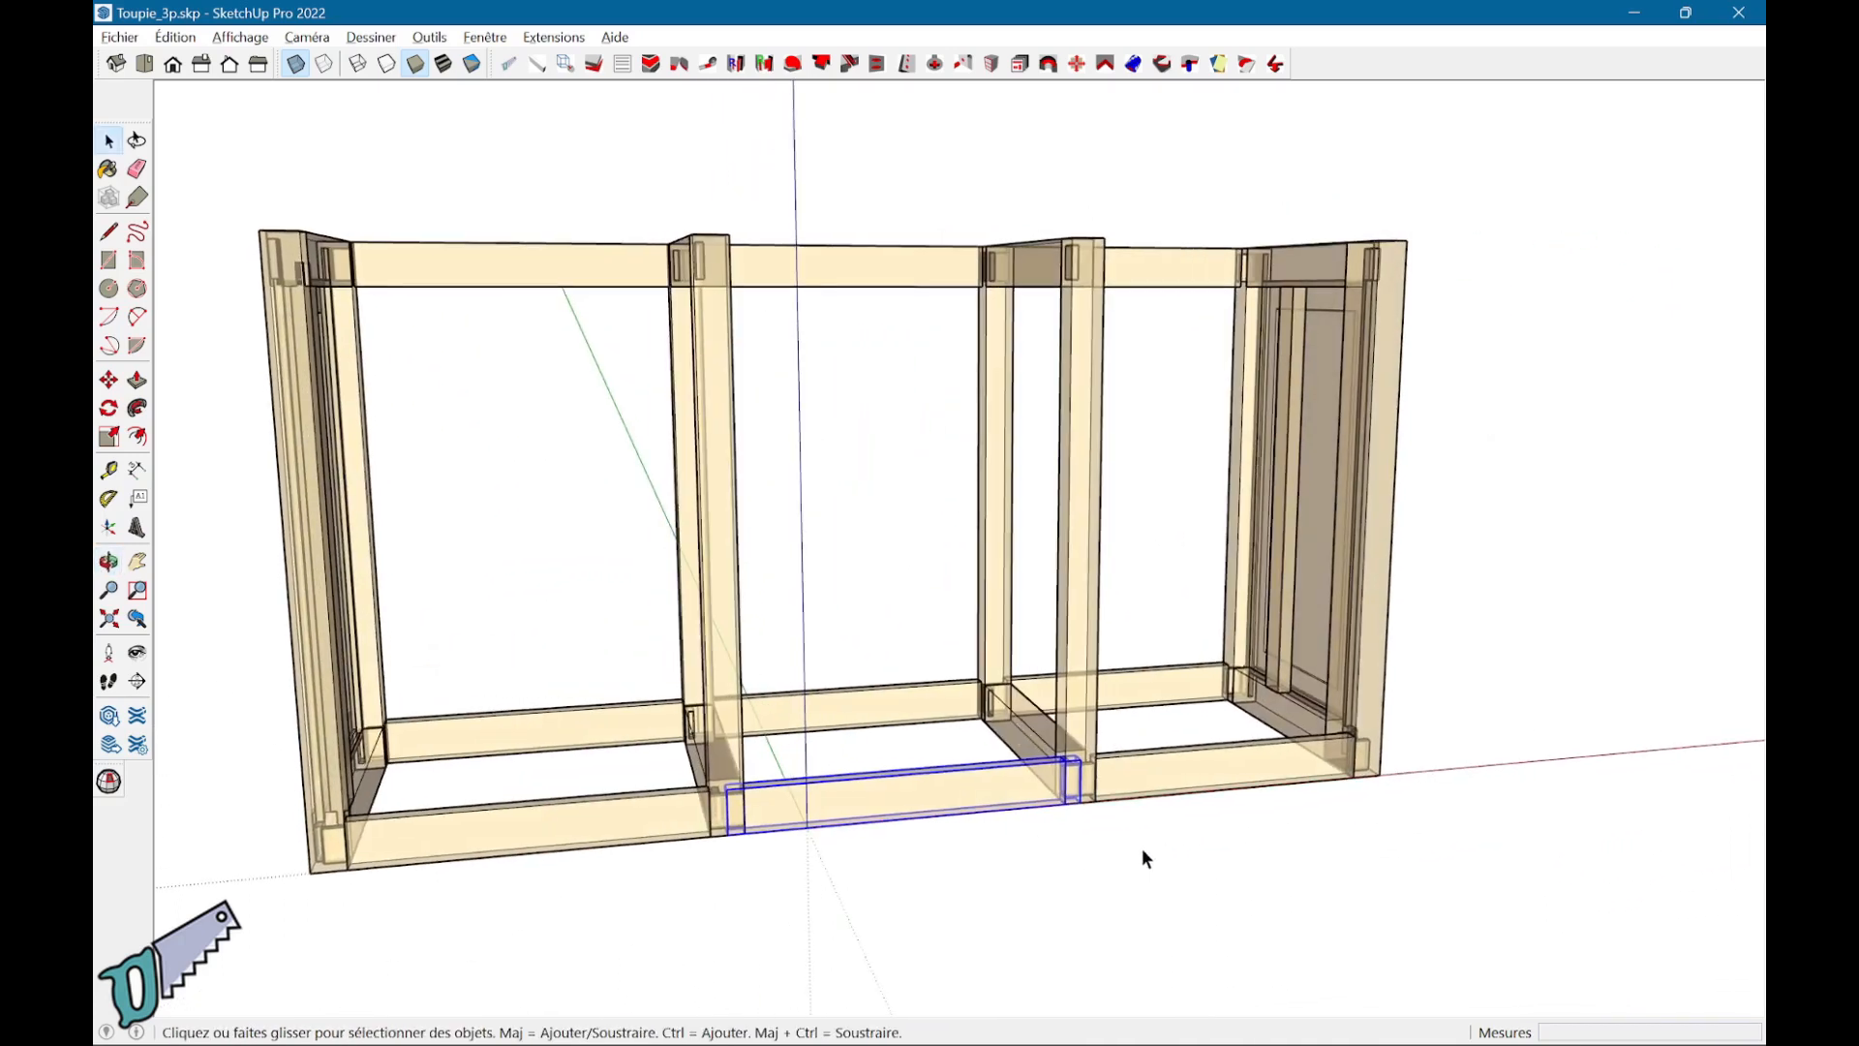
middle_drag(1466, 854, 1129, 964)
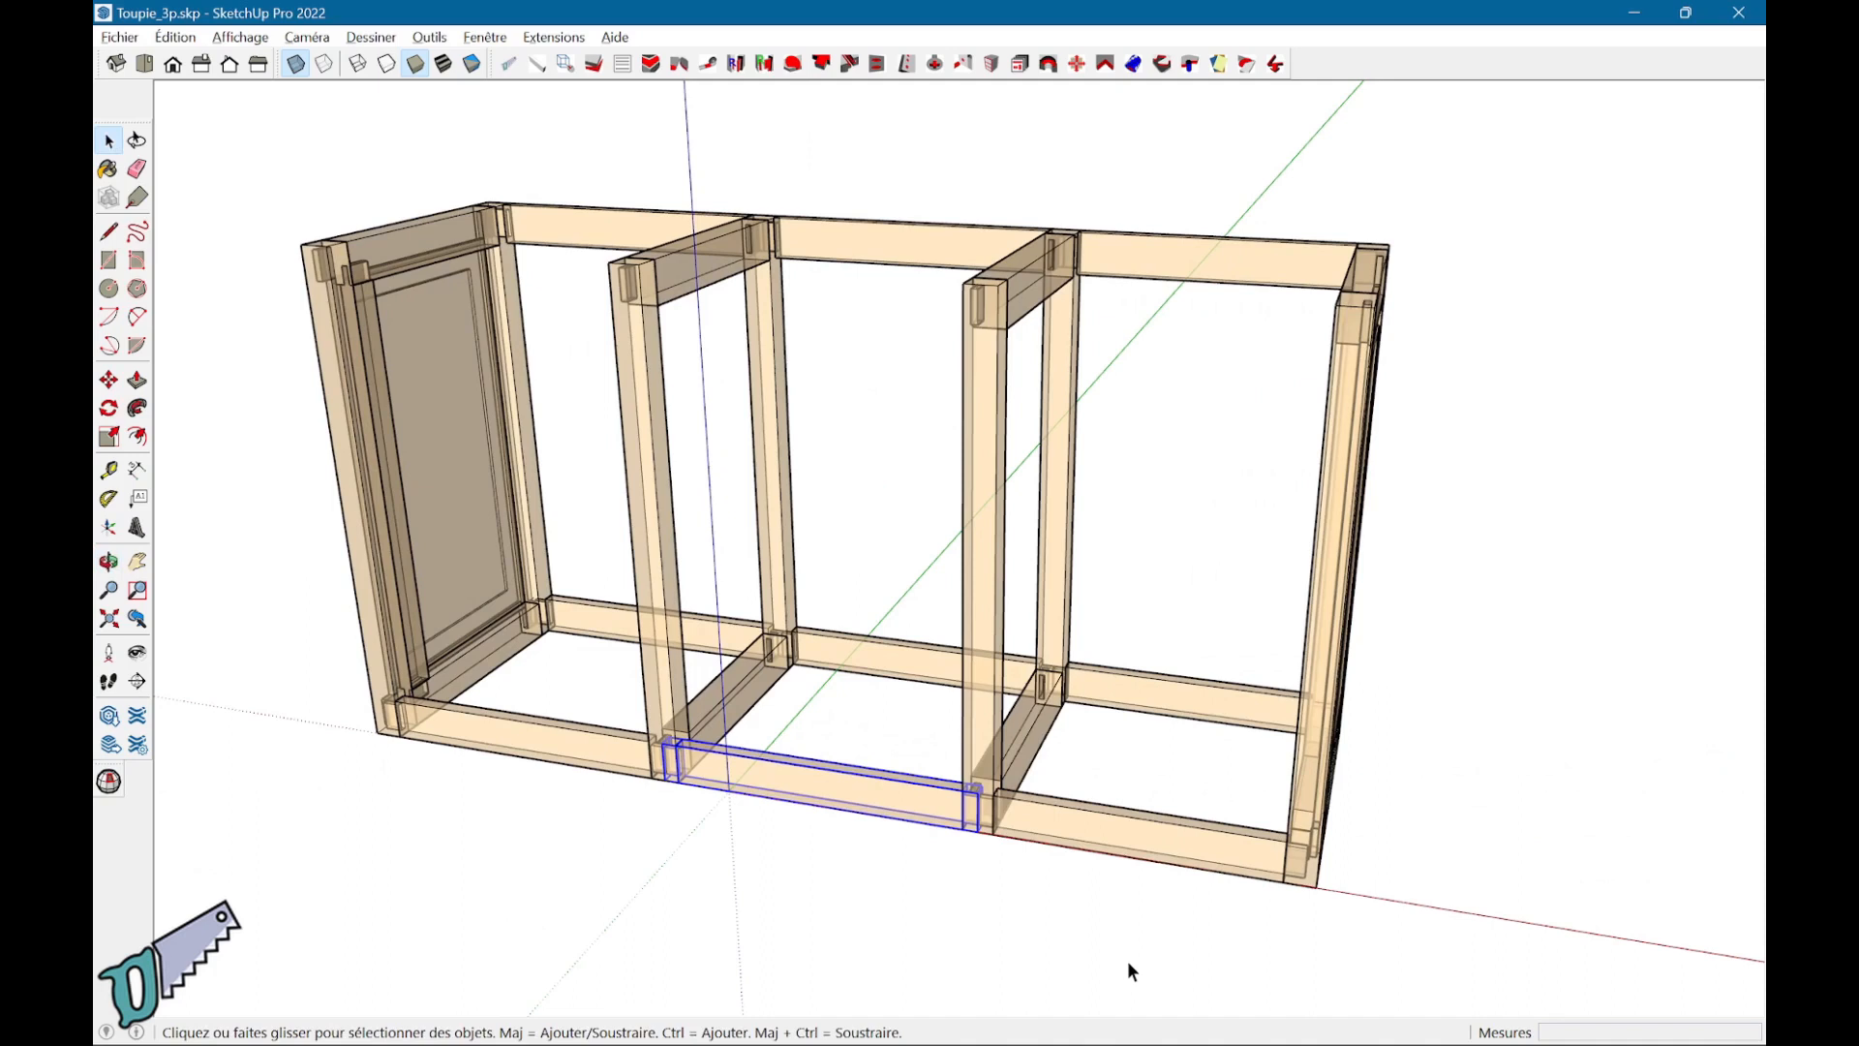
middle_drag(1129, 955, 1015, 1003)
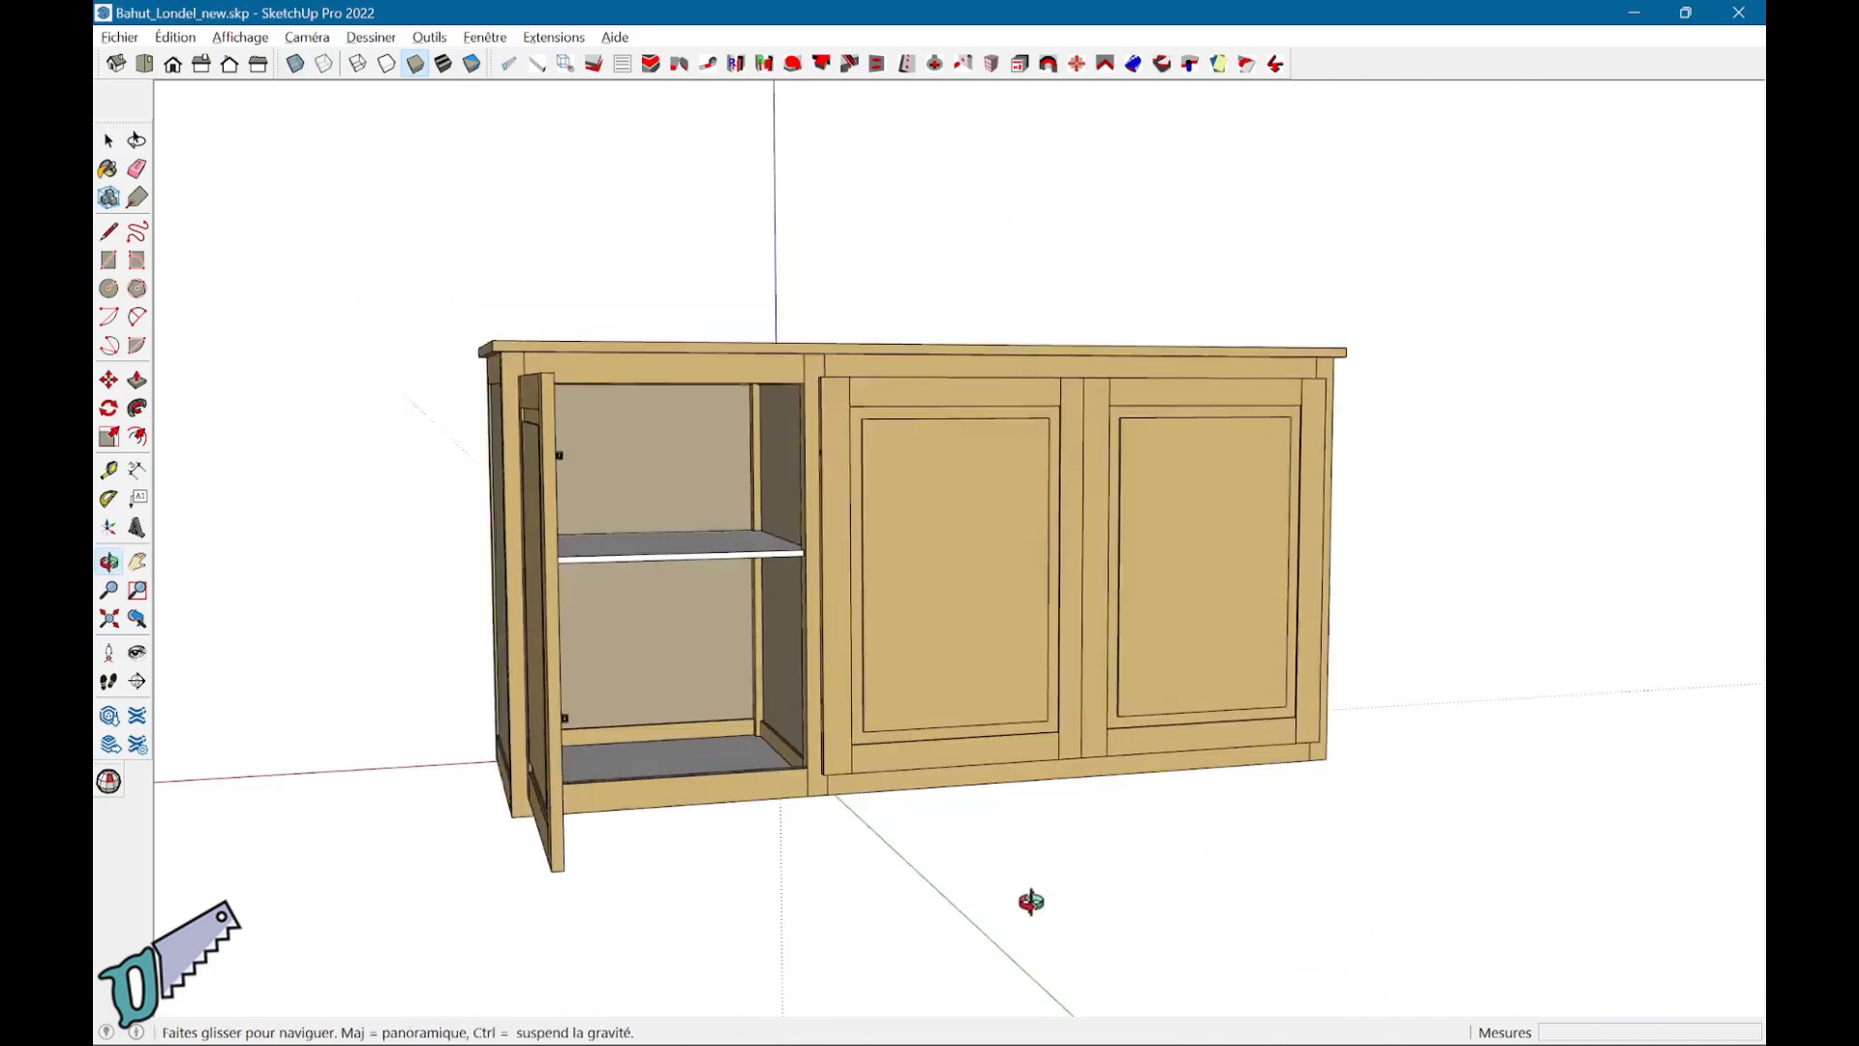
Step: Examine the lower front rails, the intermediate post and the underside of the sideboard in Bahut_Londel_new.skp
scroll(1013, 881, up, 4)
click(987, 744)
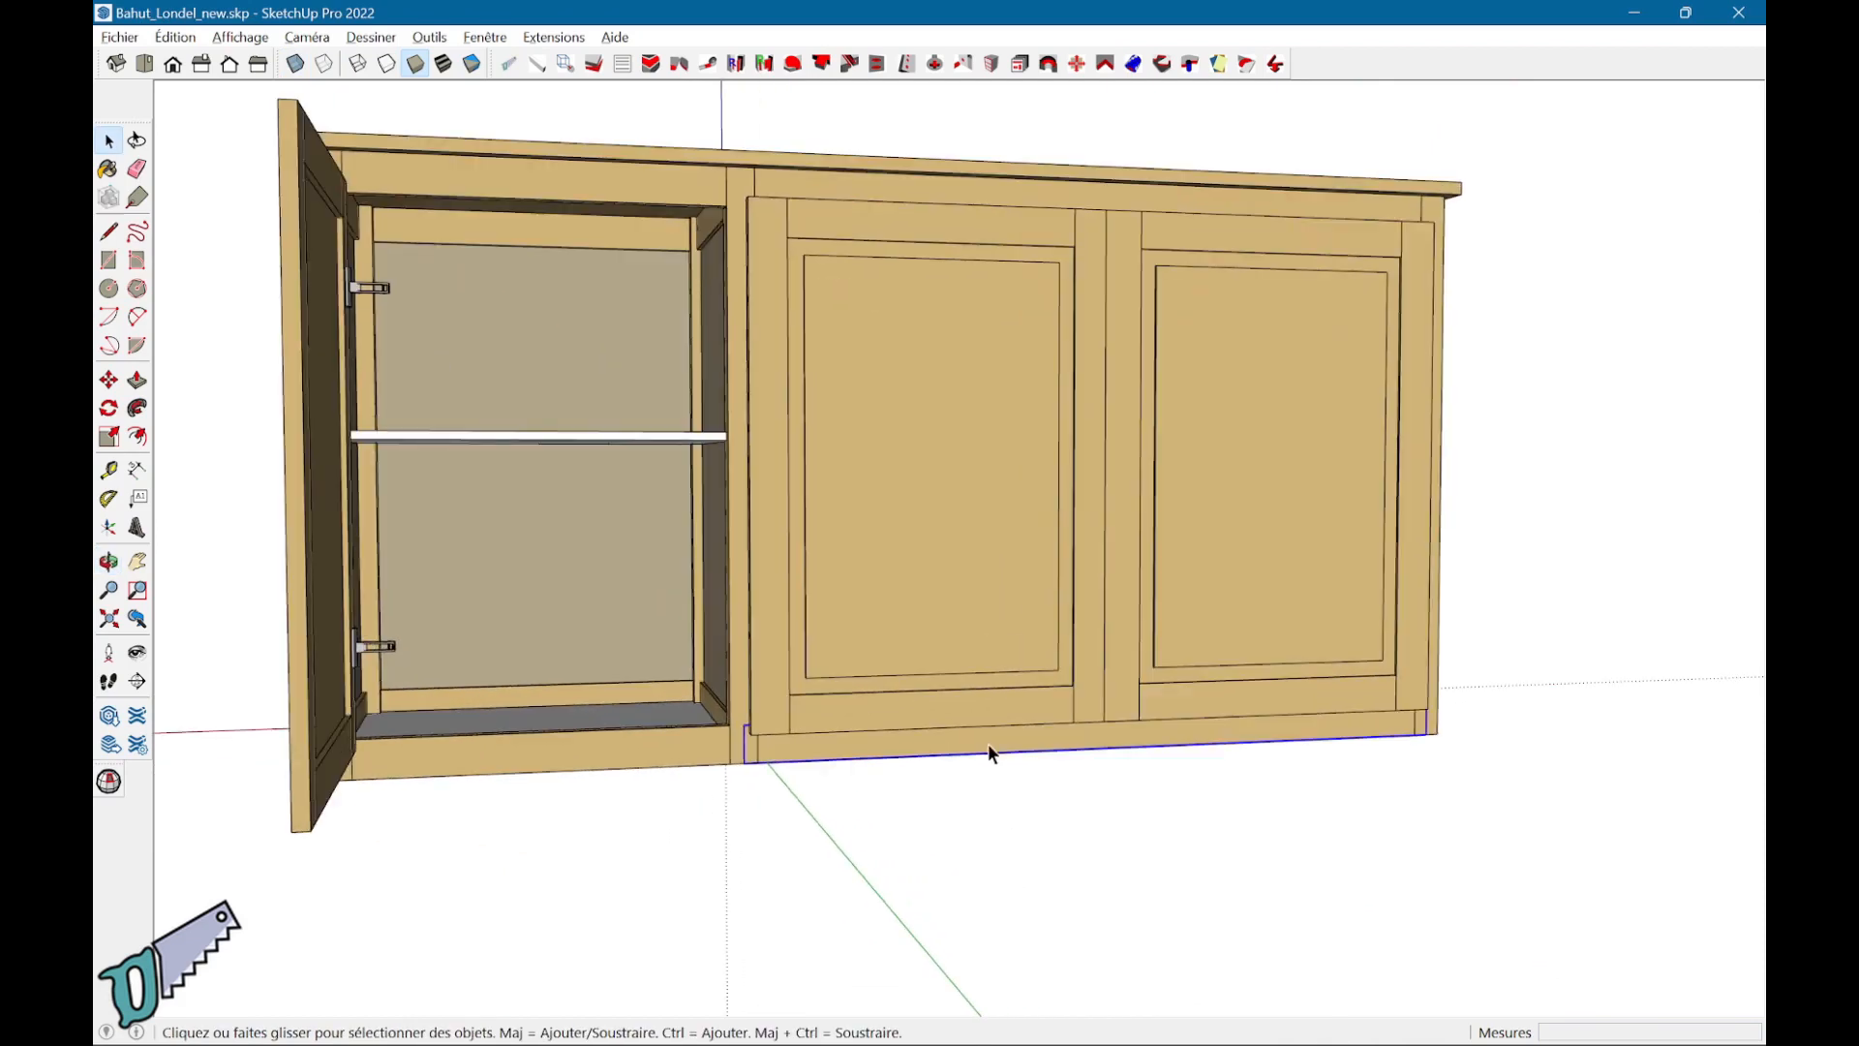
click(564, 756)
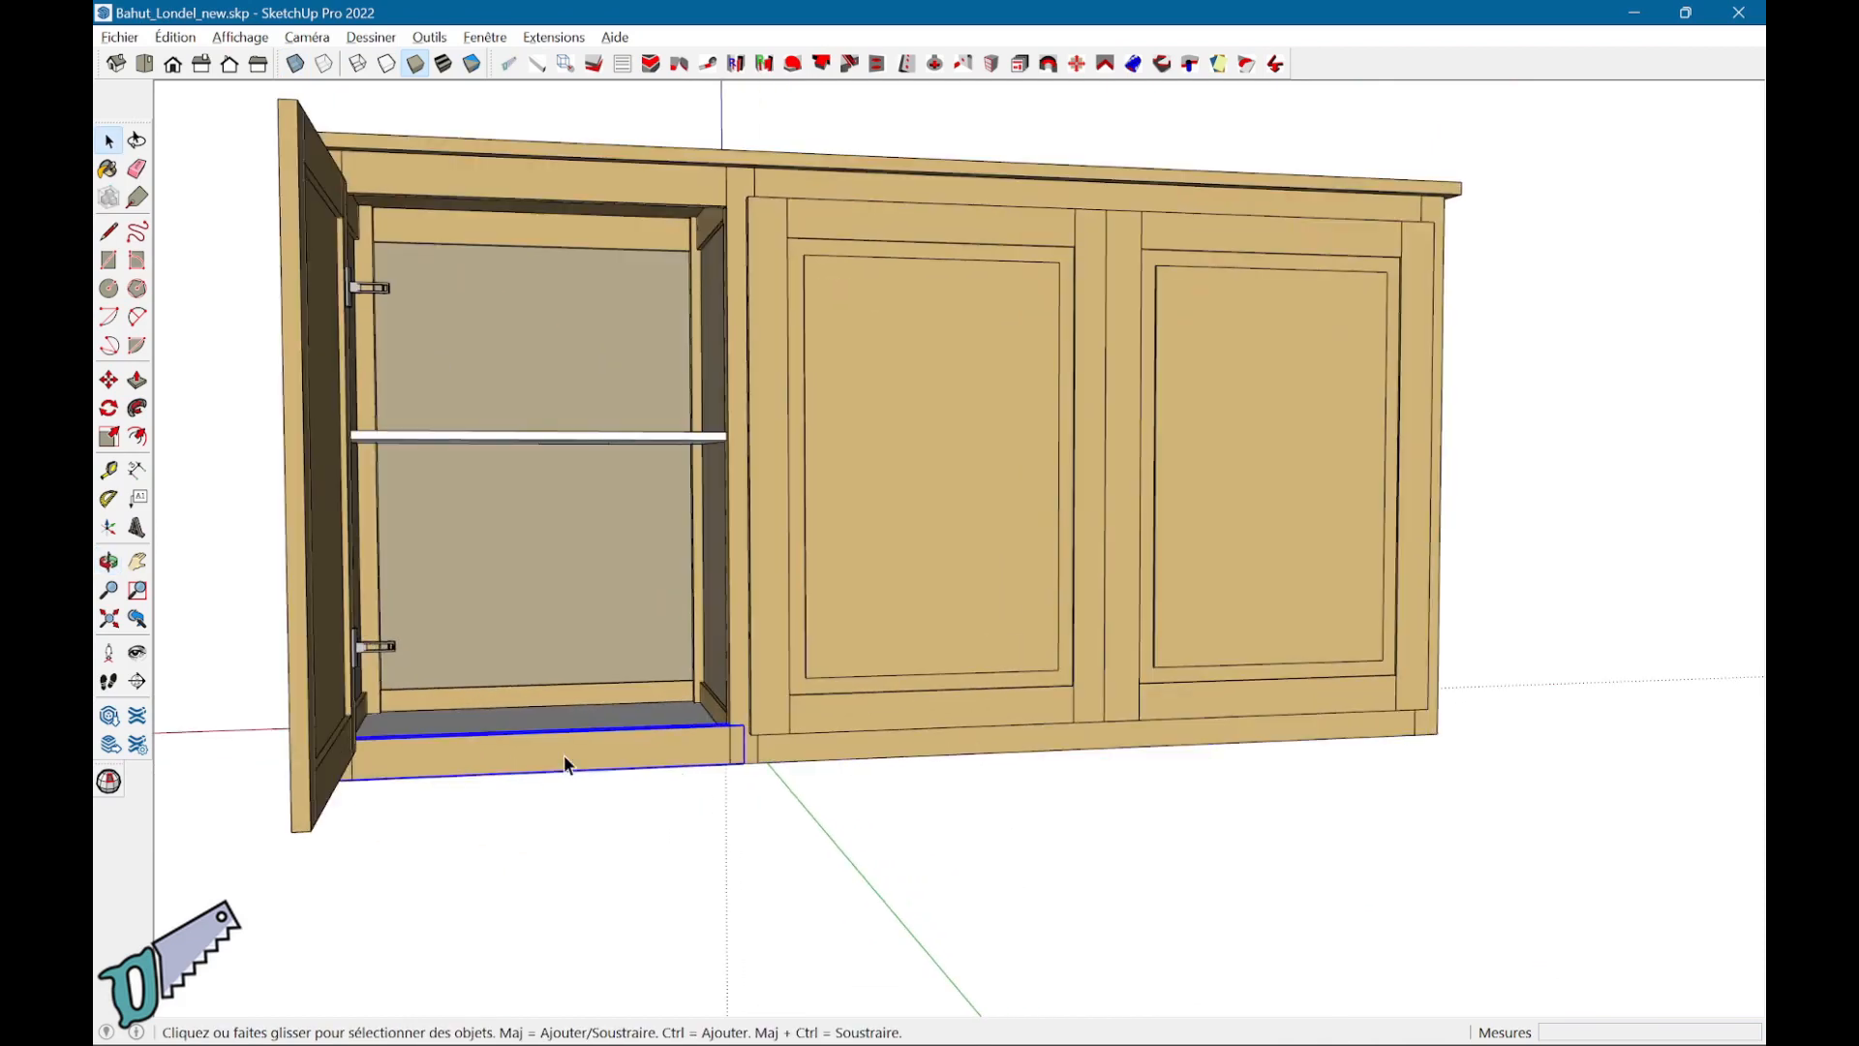
click(739, 675)
middle_drag(751, 757, 751, 635)
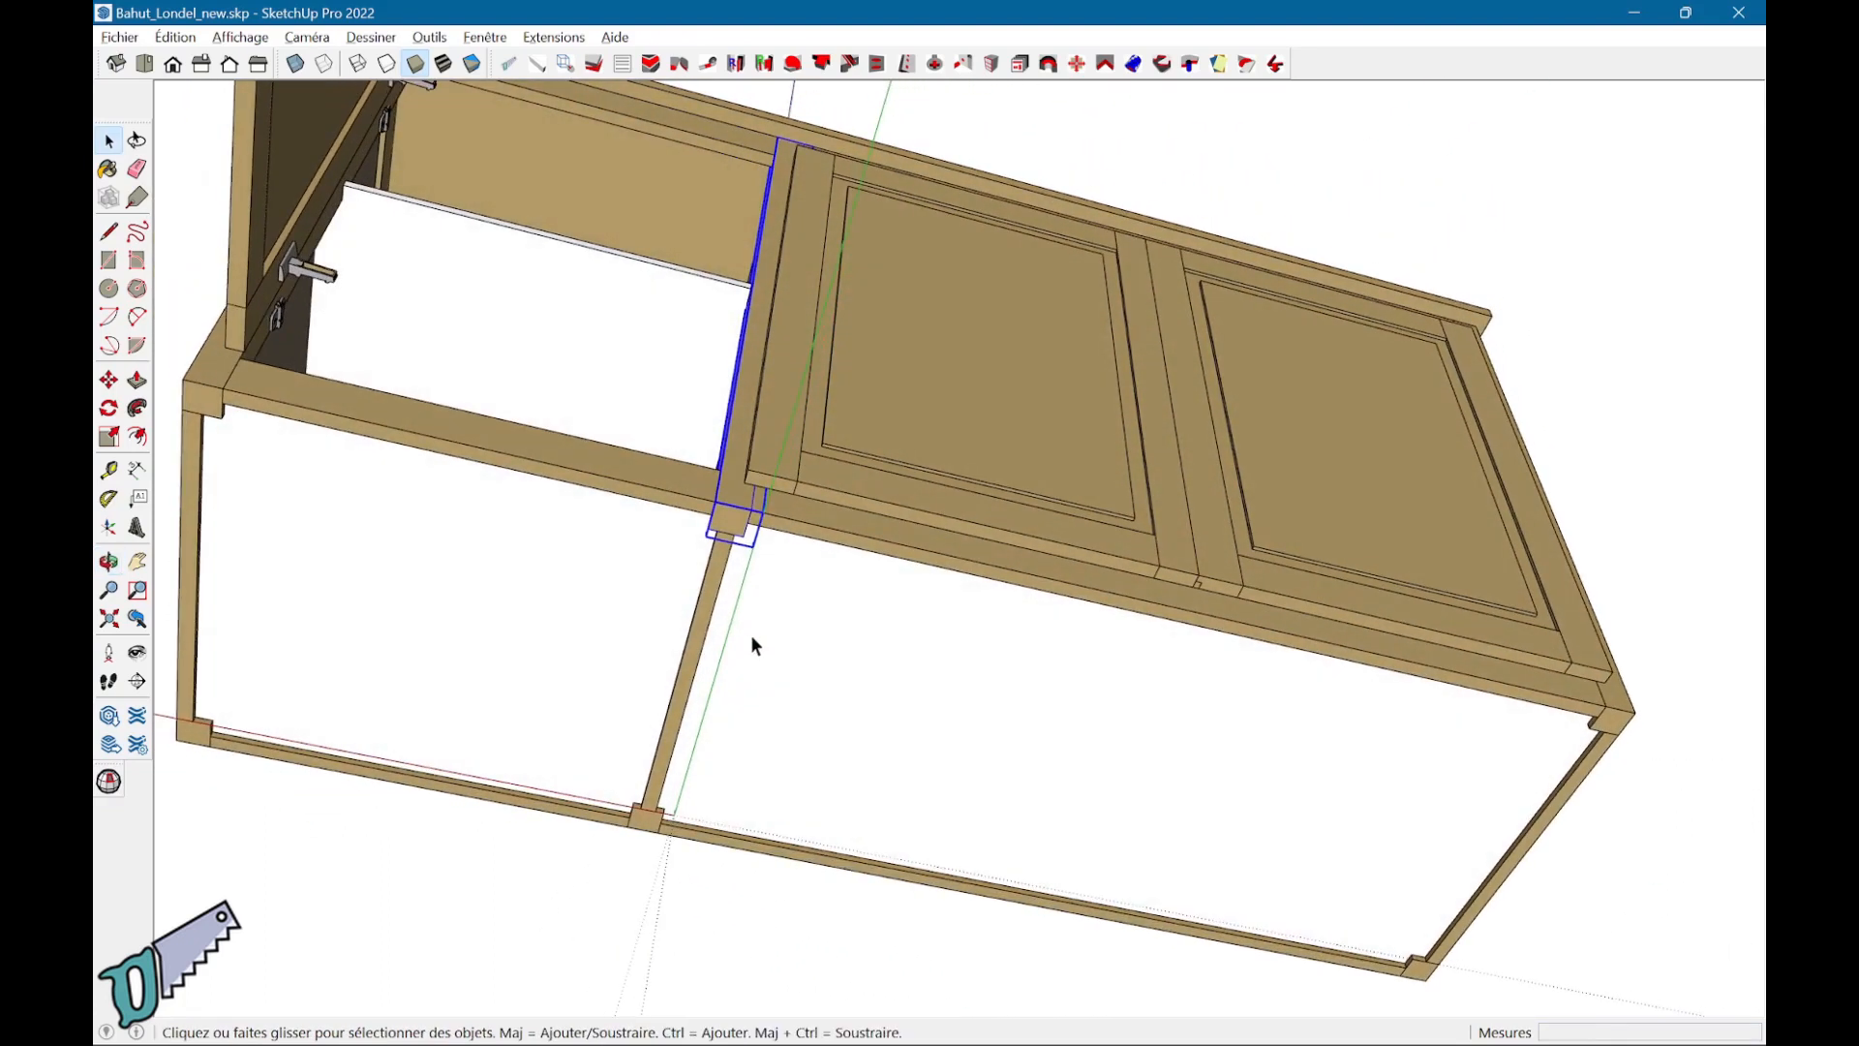
click(716, 567)
middle_drag(918, 397, 975, 851)
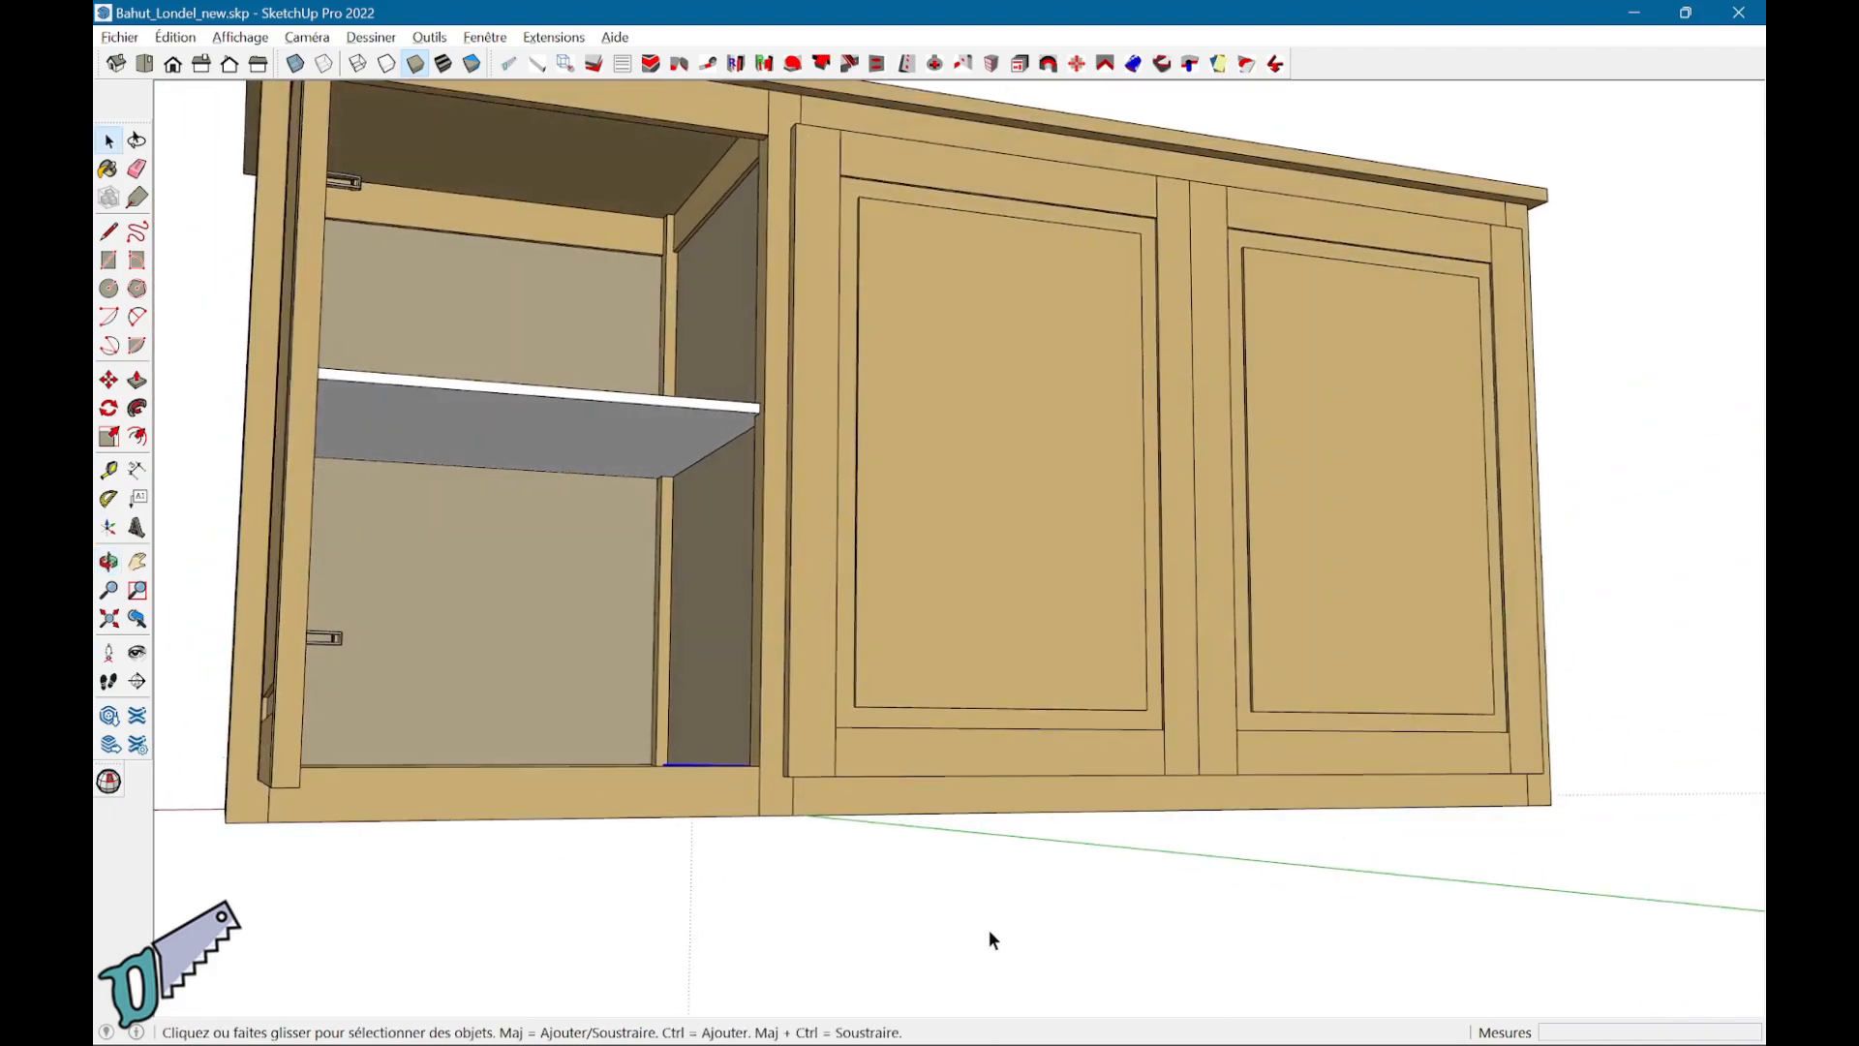
middle_drag(989, 930, 1026, 999)
scroll(1027, 999, down, 2)
mouse_move(968, 697)
middle_down()
mouse_move(924, 775)
mouse_move(983, 786)
mouse_move(939, 740)
mouse_move(976, 774)
mouse_move(905, 818)
mouse_move(830, 809)
mouse_move(853, 803)
mouse_move(1047, 916)
mouse_move(1087, 898)
mouse_move(1066, 923)
middle_up()
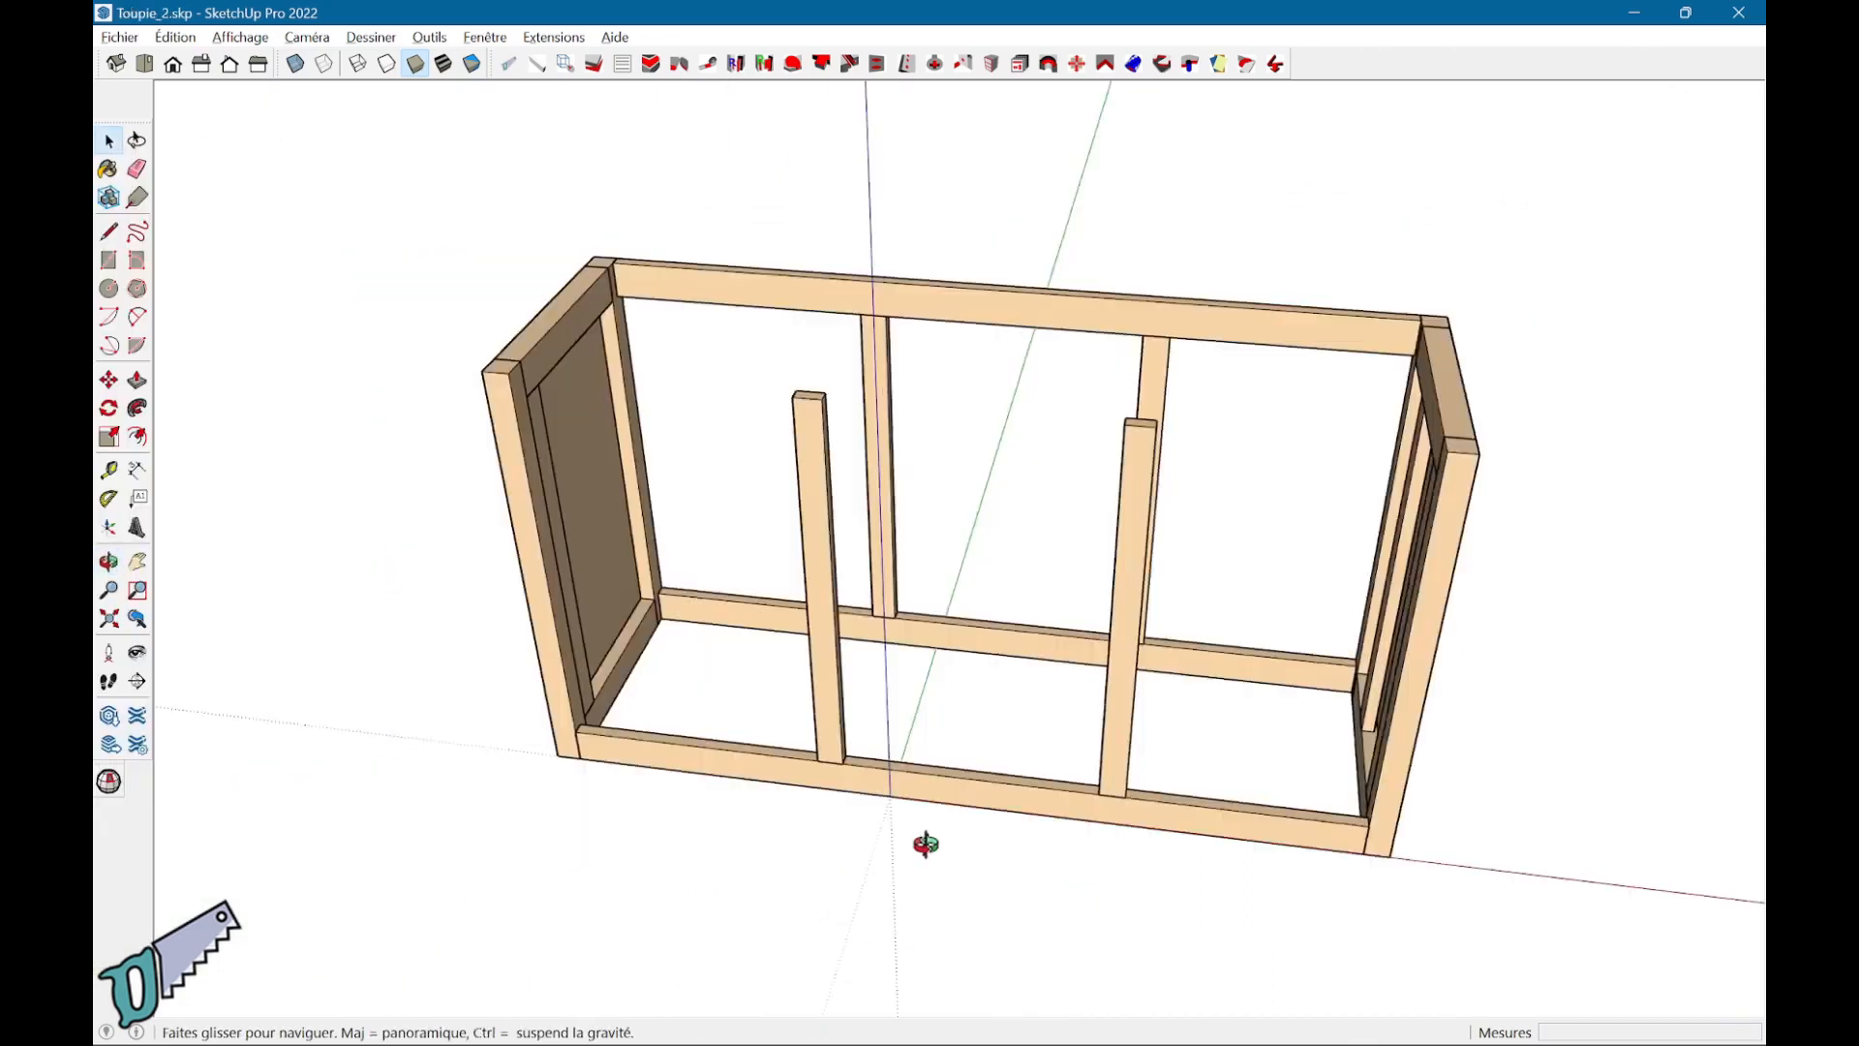
Step: Examine the full-length lower front rail and the intermediate uprights of the frame in Toupie_2.skp
middle_drag(913, 842, 1171, 712)
click(1070, 790)
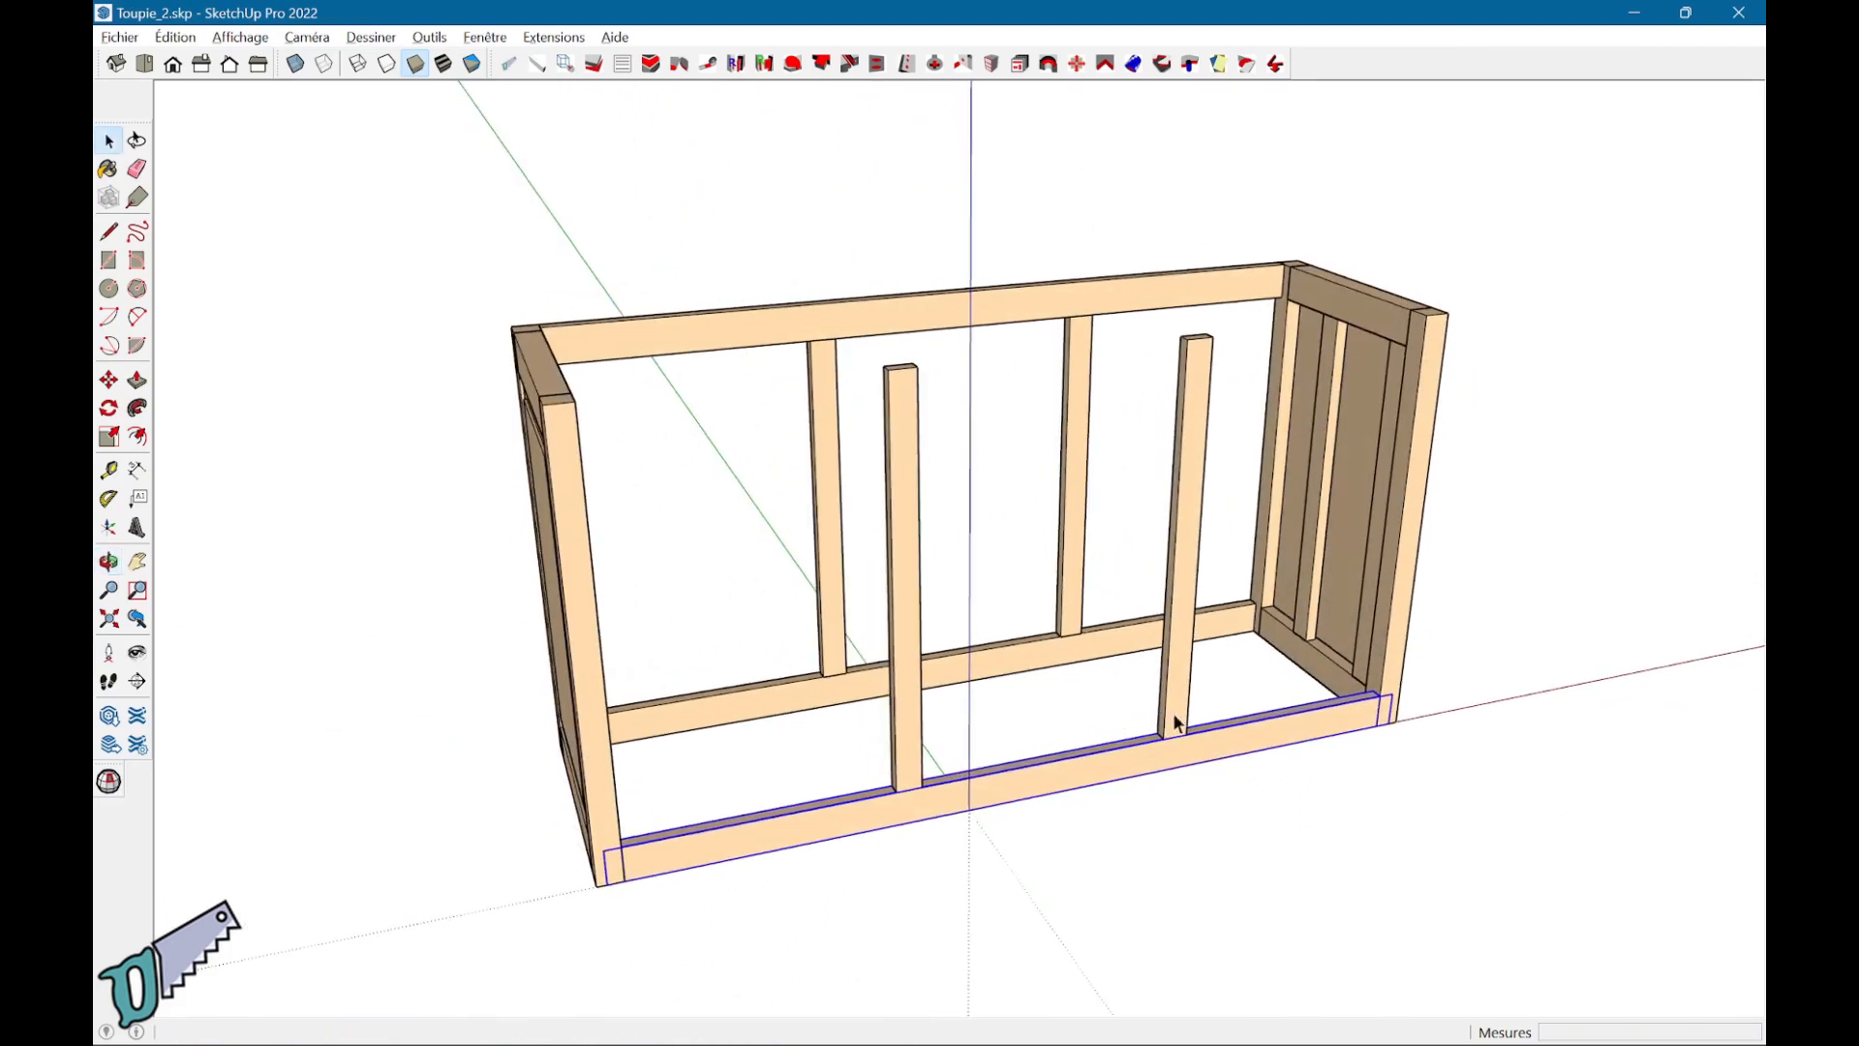
middle_drag(1153, 781, 834, 747)
click(830, 711)
click(1102, 759)
middle_drag(888, 575, 950, 666)
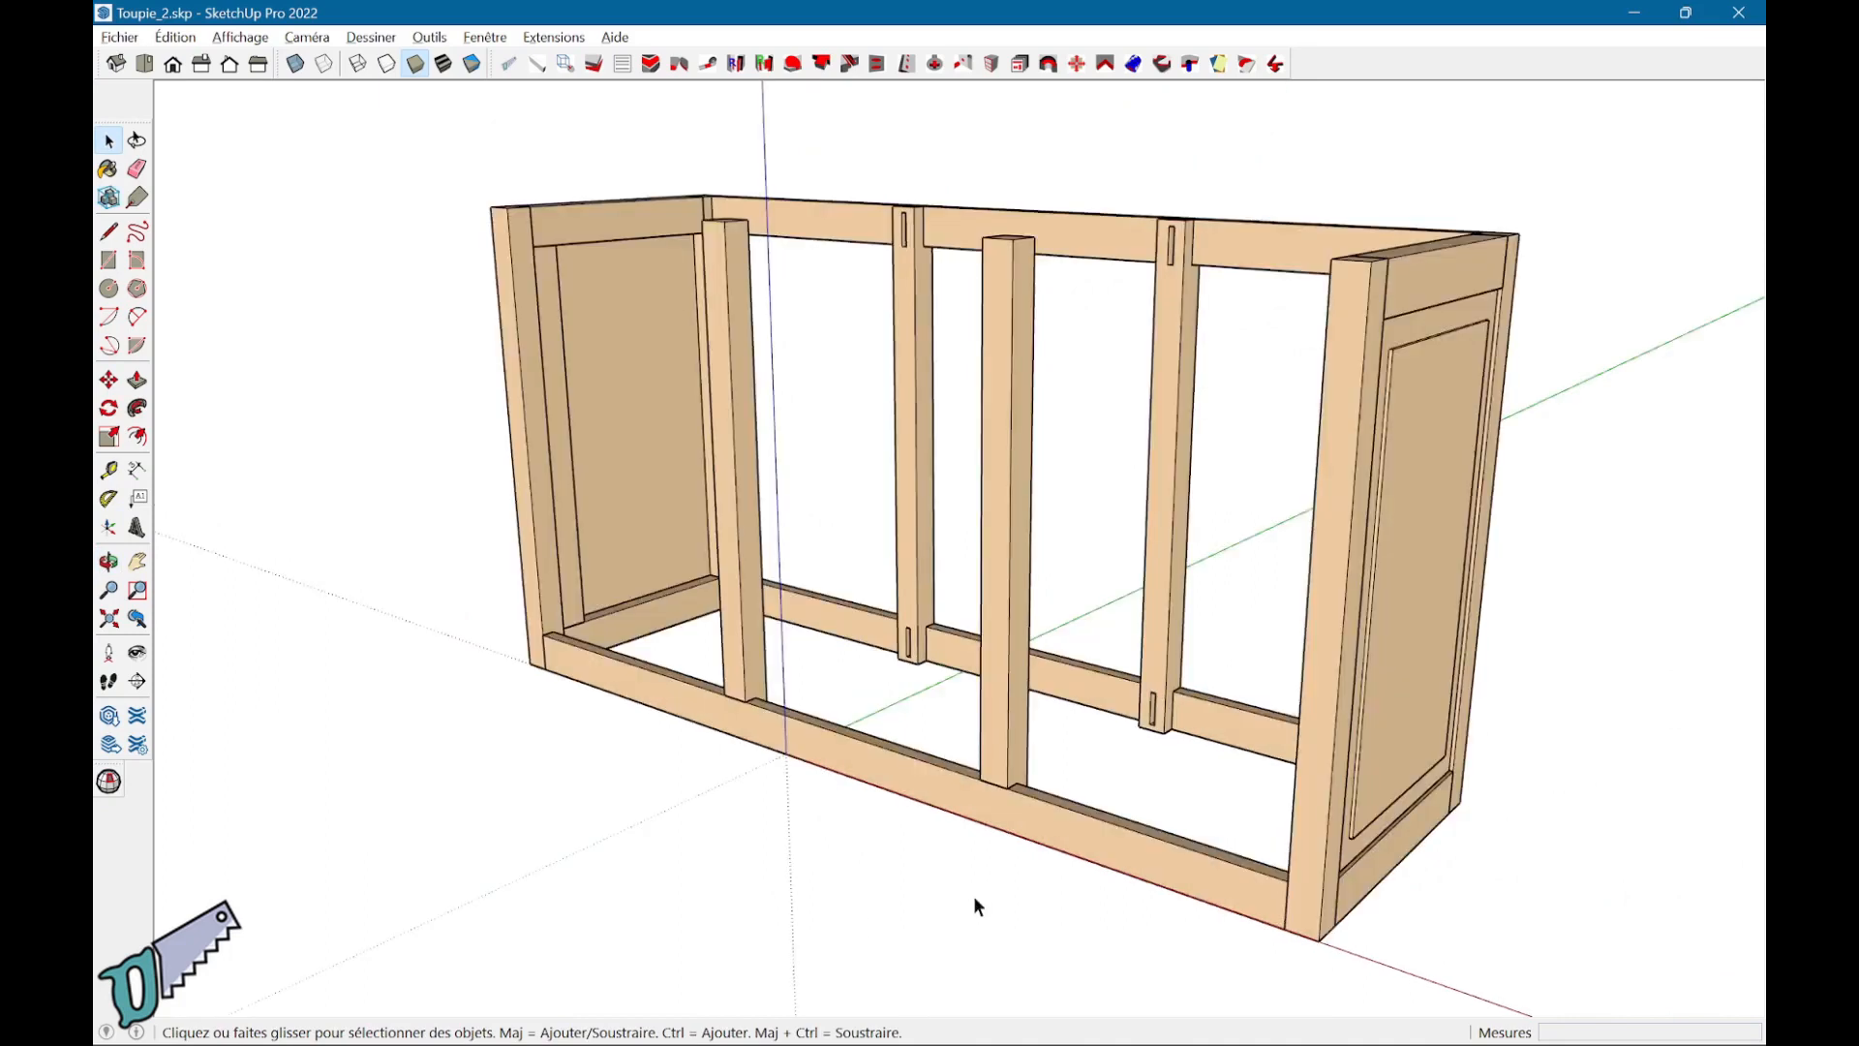
Step: Examine the joint between the front intermediate upright and the lower front rail up close
mouse_move(973, 896)
middle_down()
mouse_move(879, 896)
mouse_move(967, 900)
middle_up()
scroll(1003, 726, up, 2)
click(1007, 701)
mouse_move(1260, 752)
middle_down()
mouse_move(1287, 739)
mouse_move(1250, 755)
middle_up()
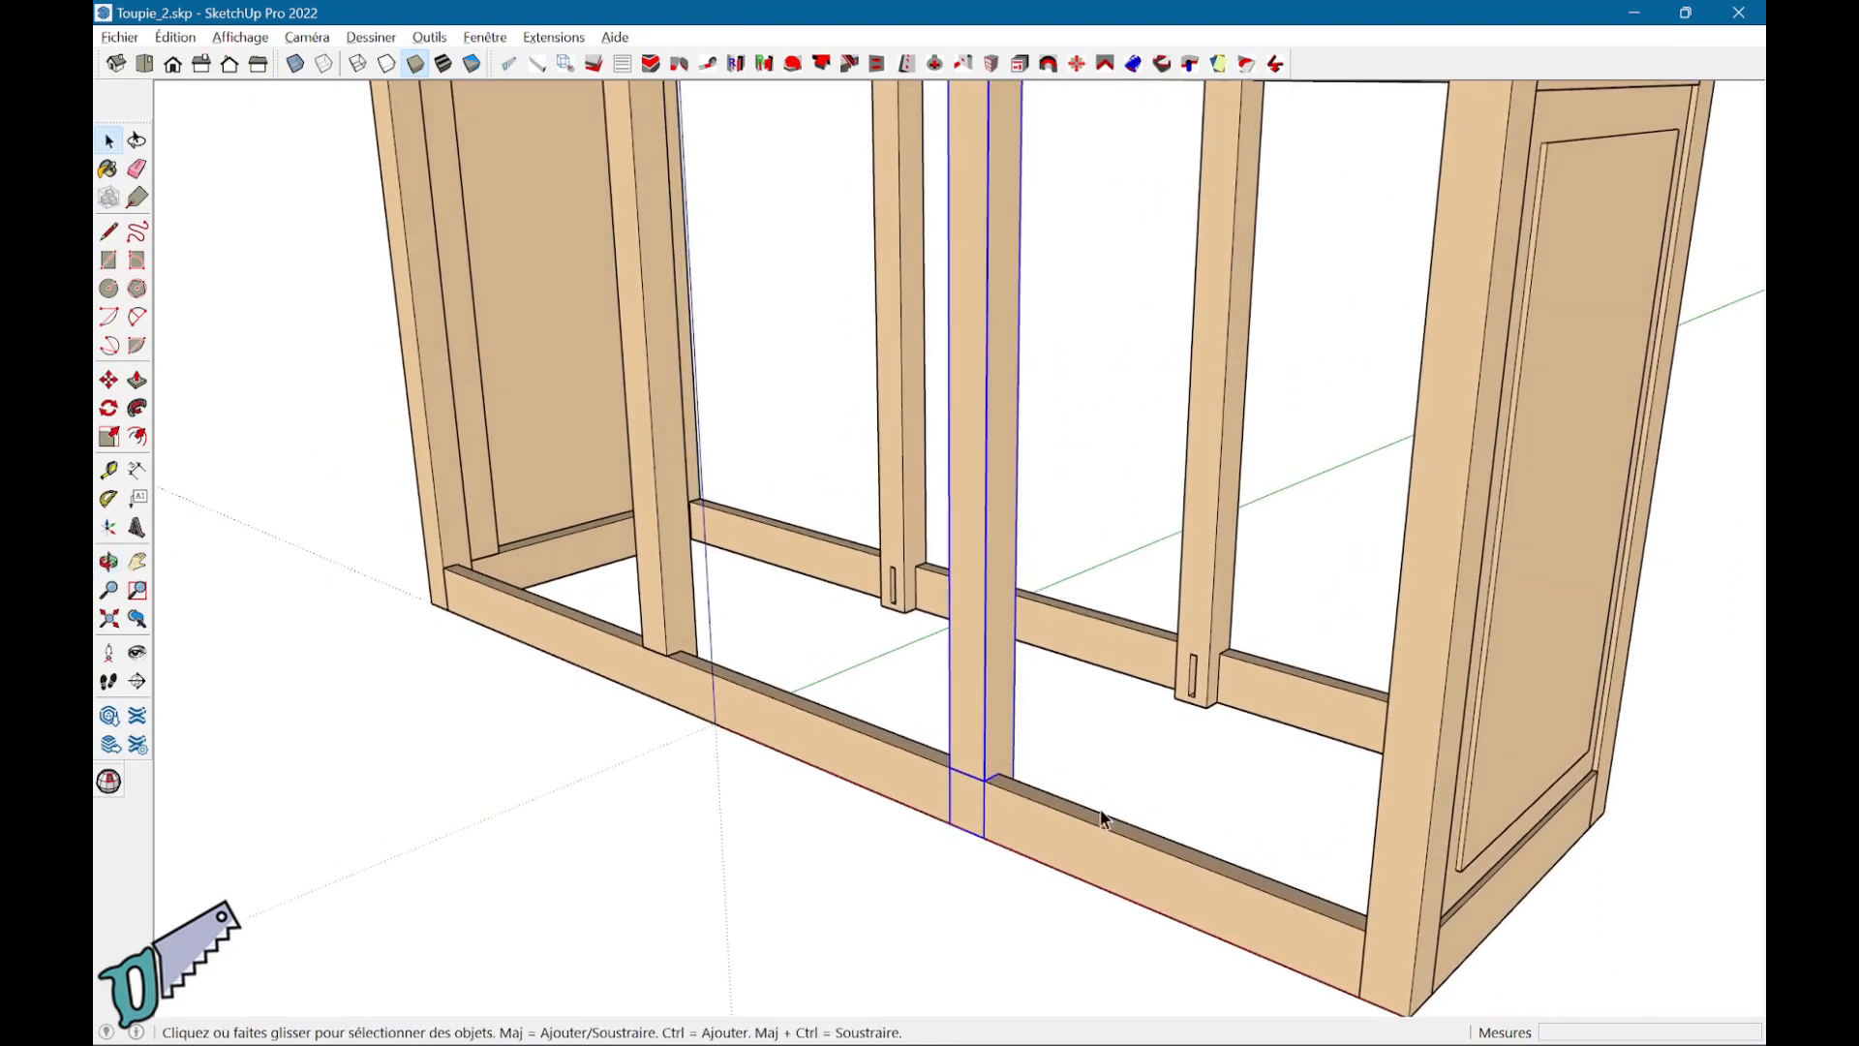
scroll(1250, 756, up, 2)
click(968, 804)
click(929, 651)
scroll(956, 672, up, 1)
scroll(956, 671, up, 1)
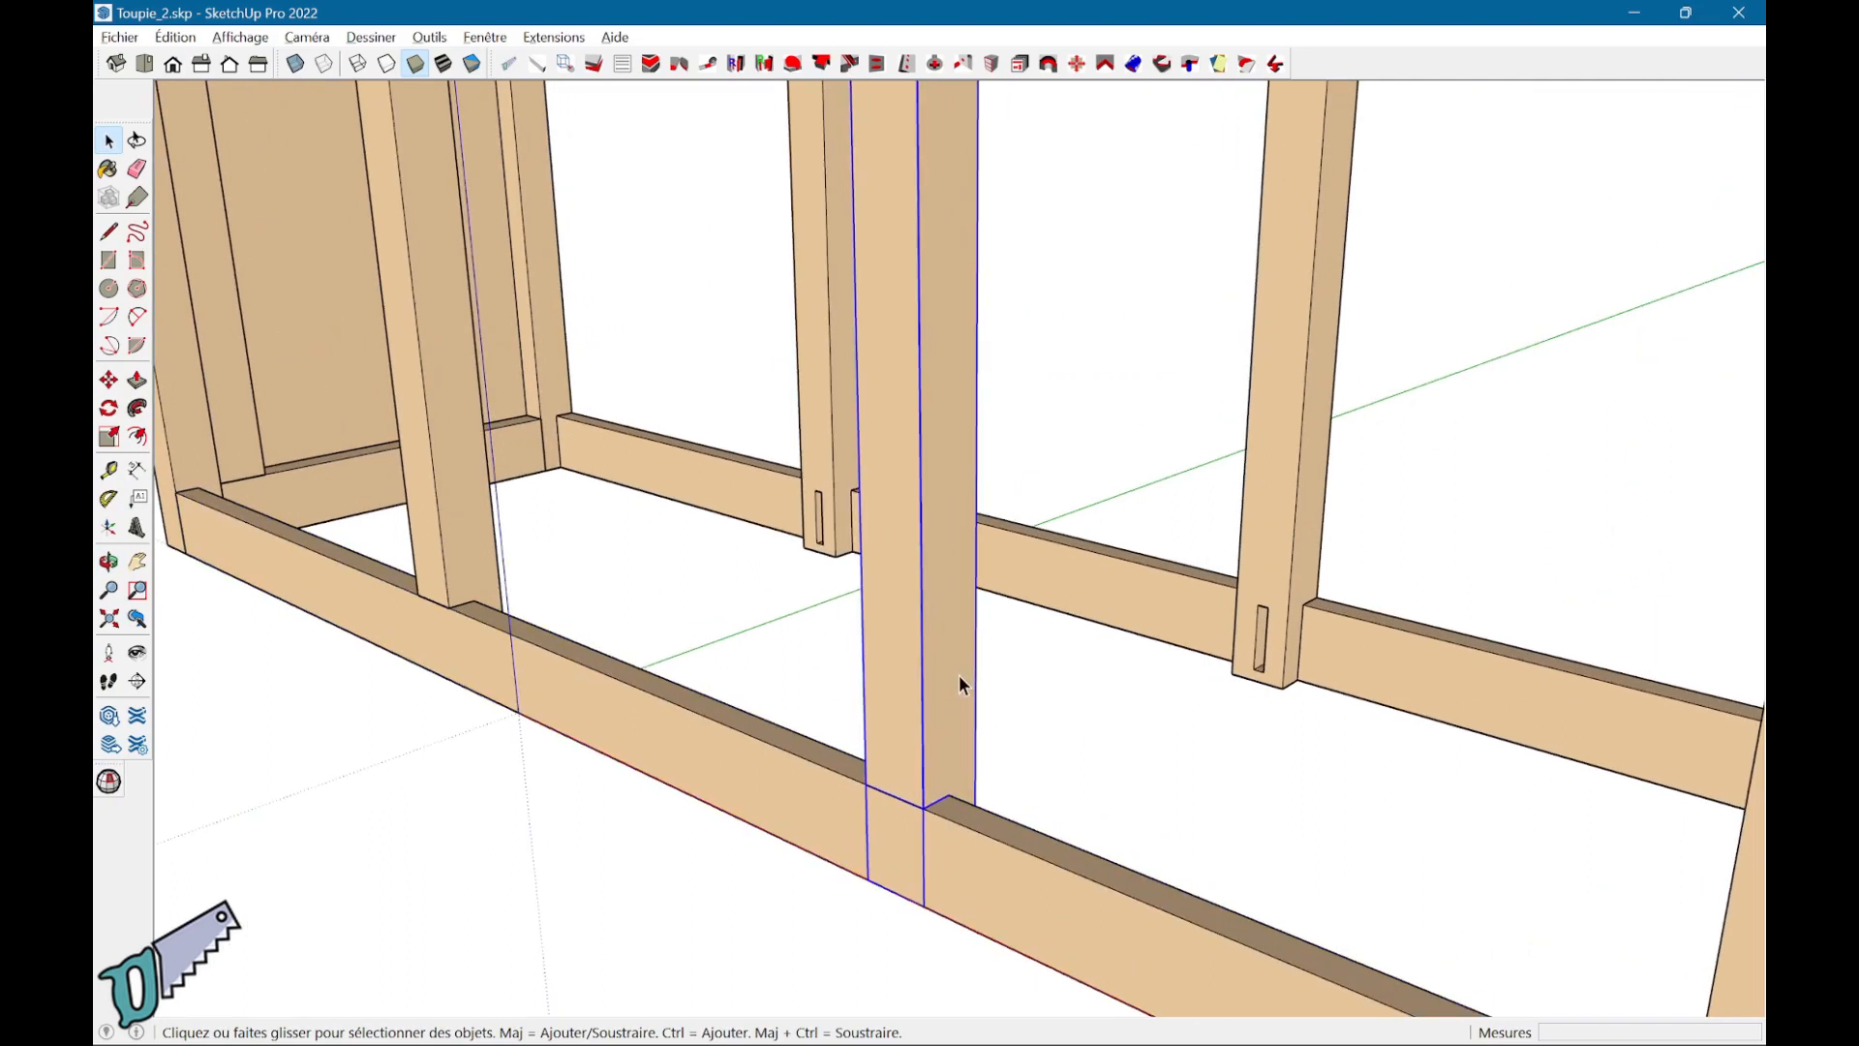
key(m)
click(926, 684)
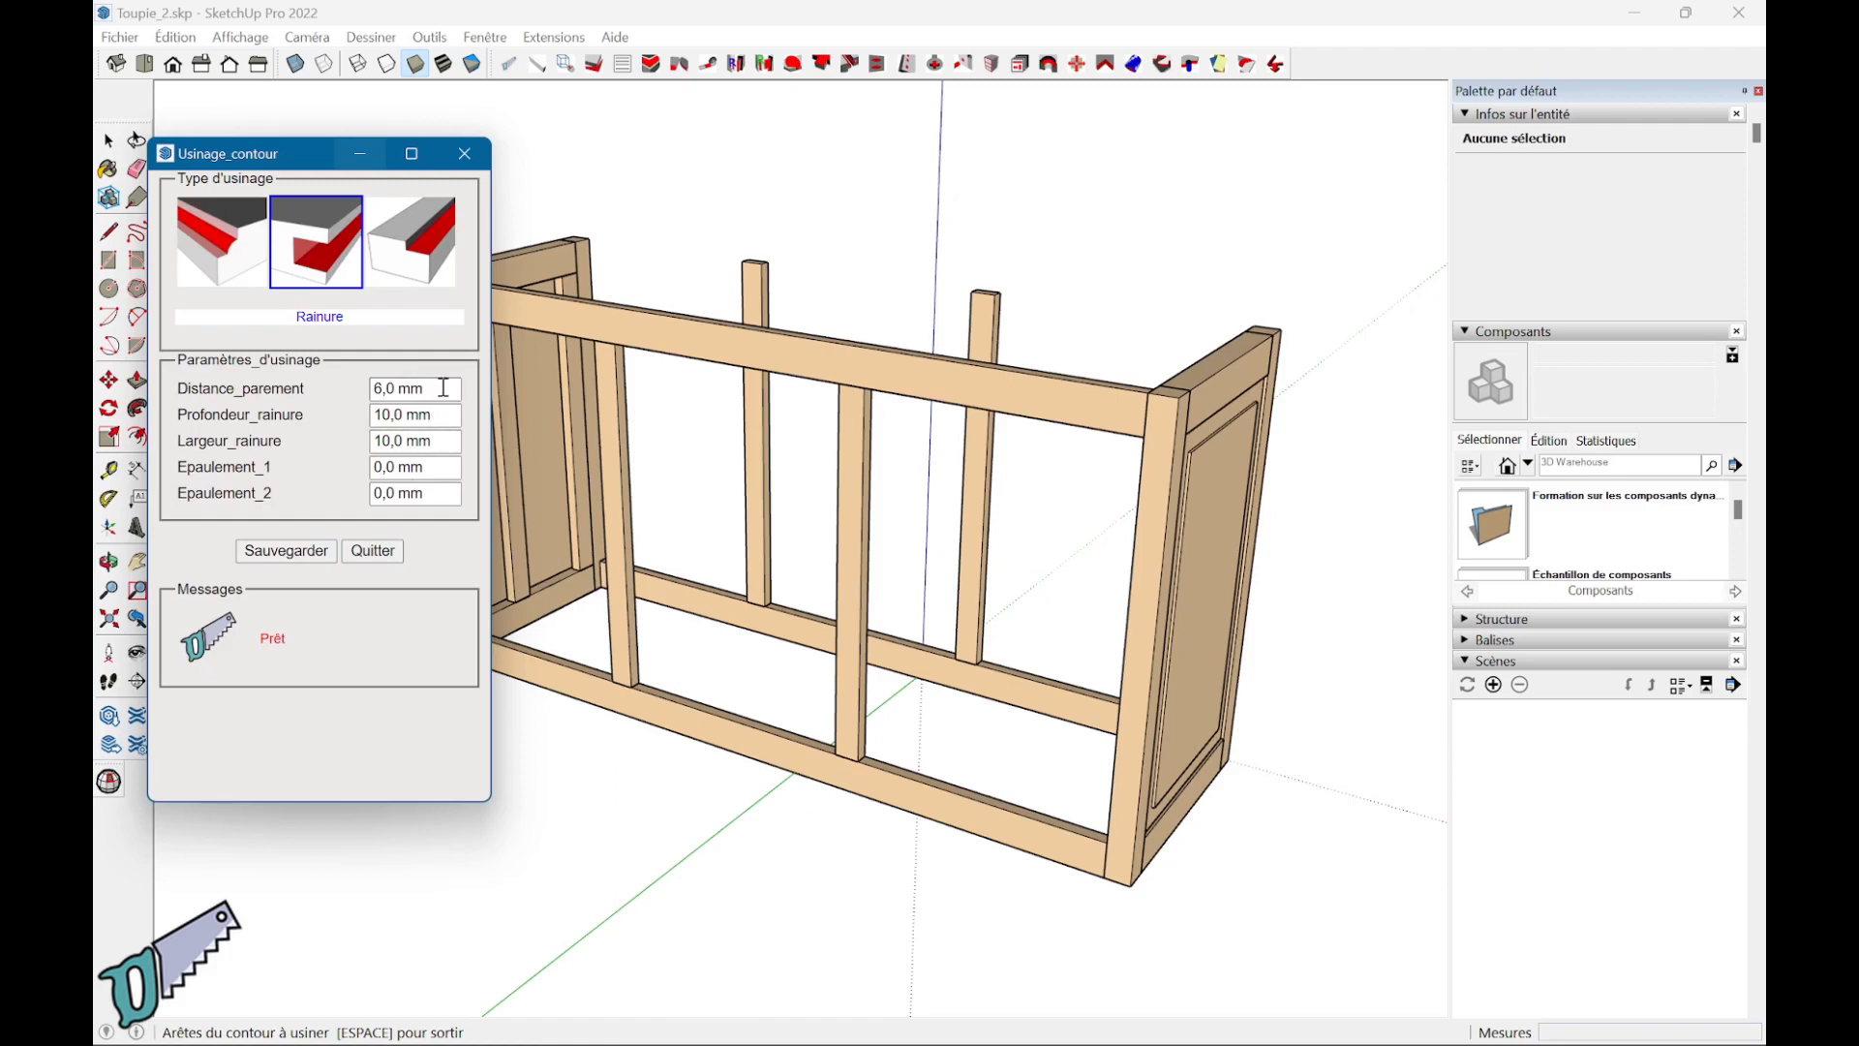
click(914, 794)
middle_drag(1017, 751, 1032, 791)
click(1075, 681)
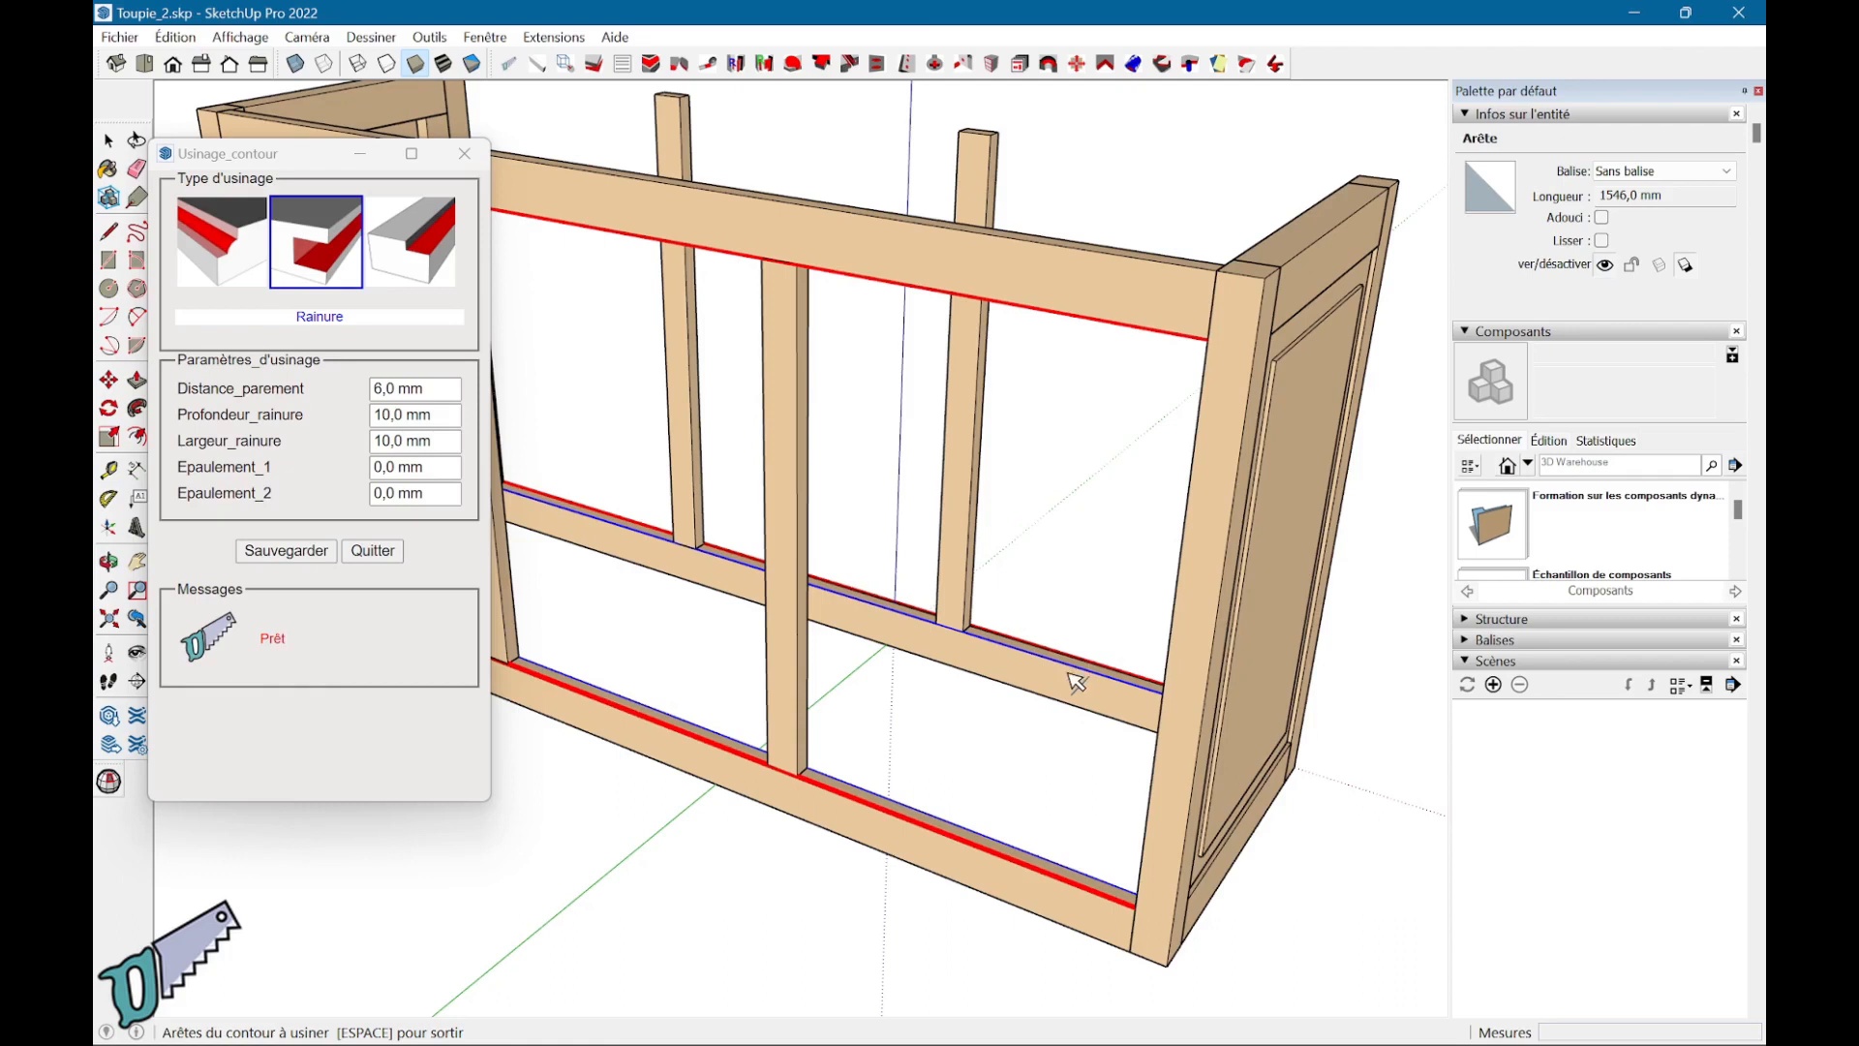
key(space)
Step: Make the lower front Traverse_longue rail a unique component, separate from the two rear rails
click(1070, 685)
right_click(1065, 686)
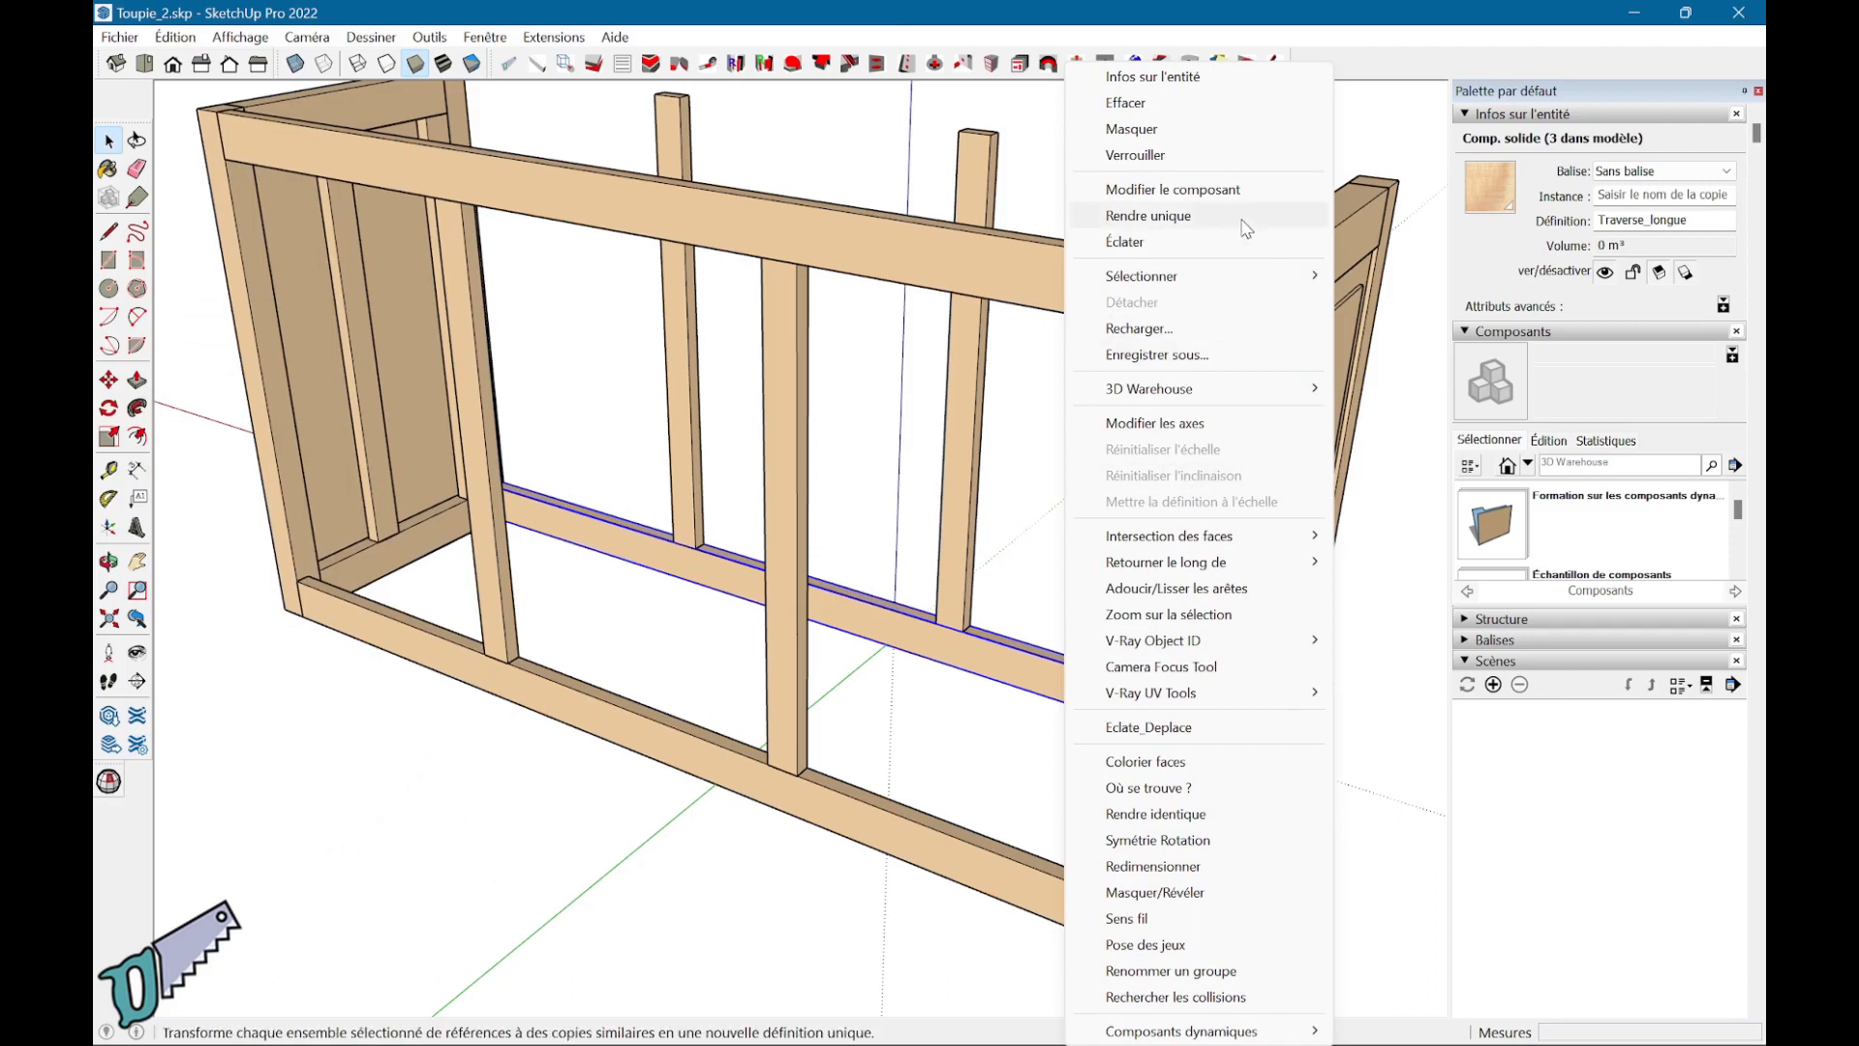
key(Escape)
click(965, 786)
Step: Machine a Rainure groove around the rear opening beside the end frame, 6 mm from the face, 10 mm deep and 10 mm wide
click(650, 63)
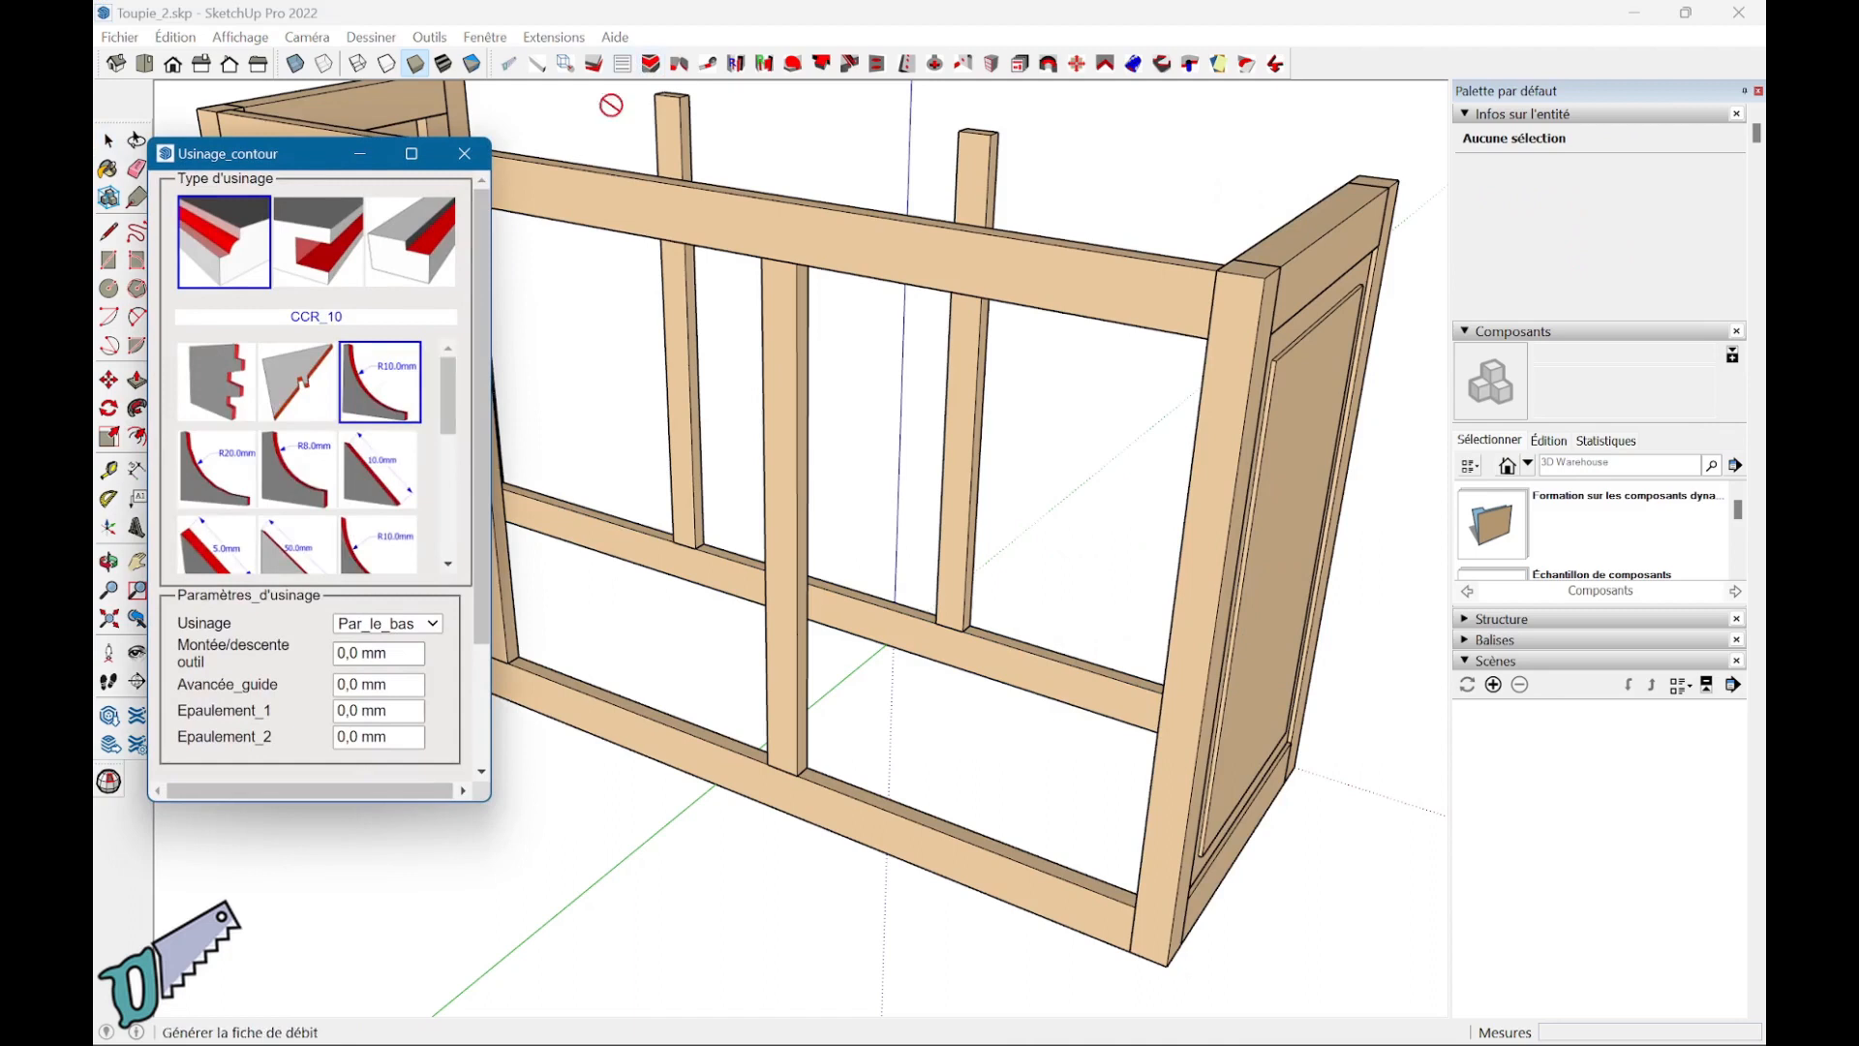
click(315, 244)
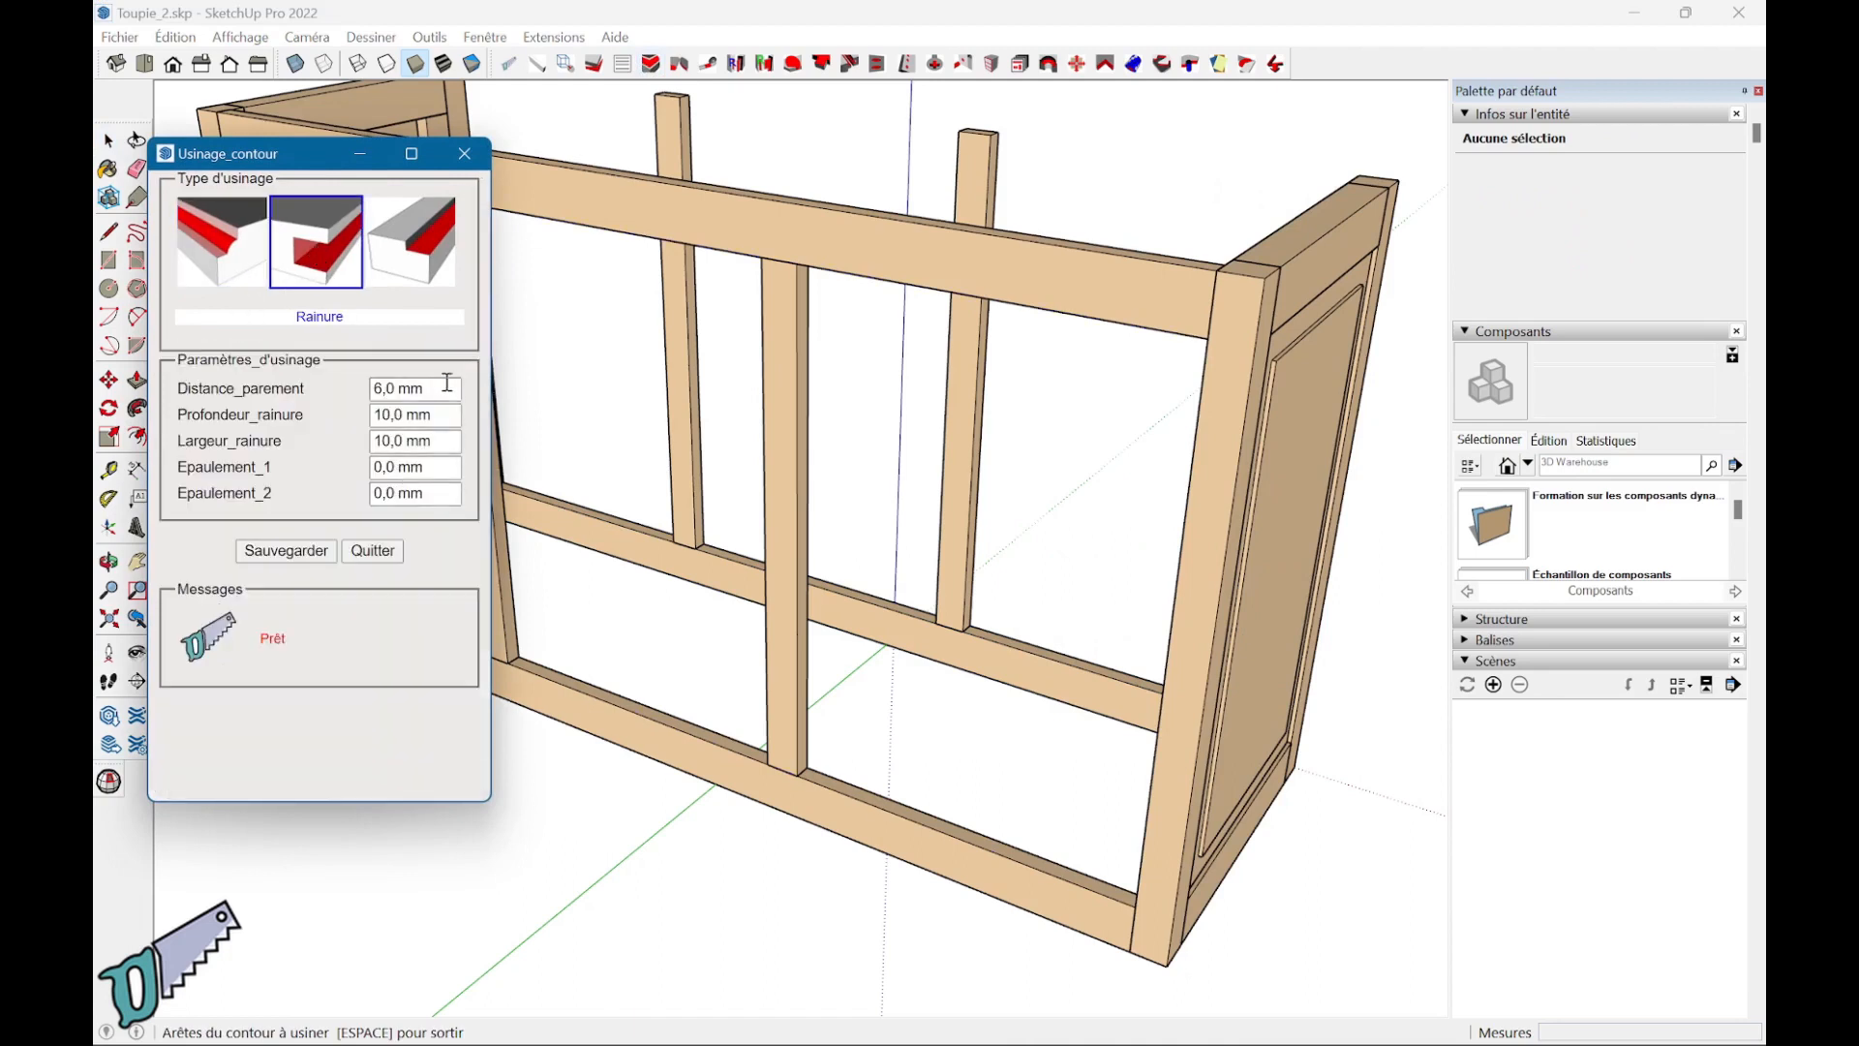
click(953, 850)
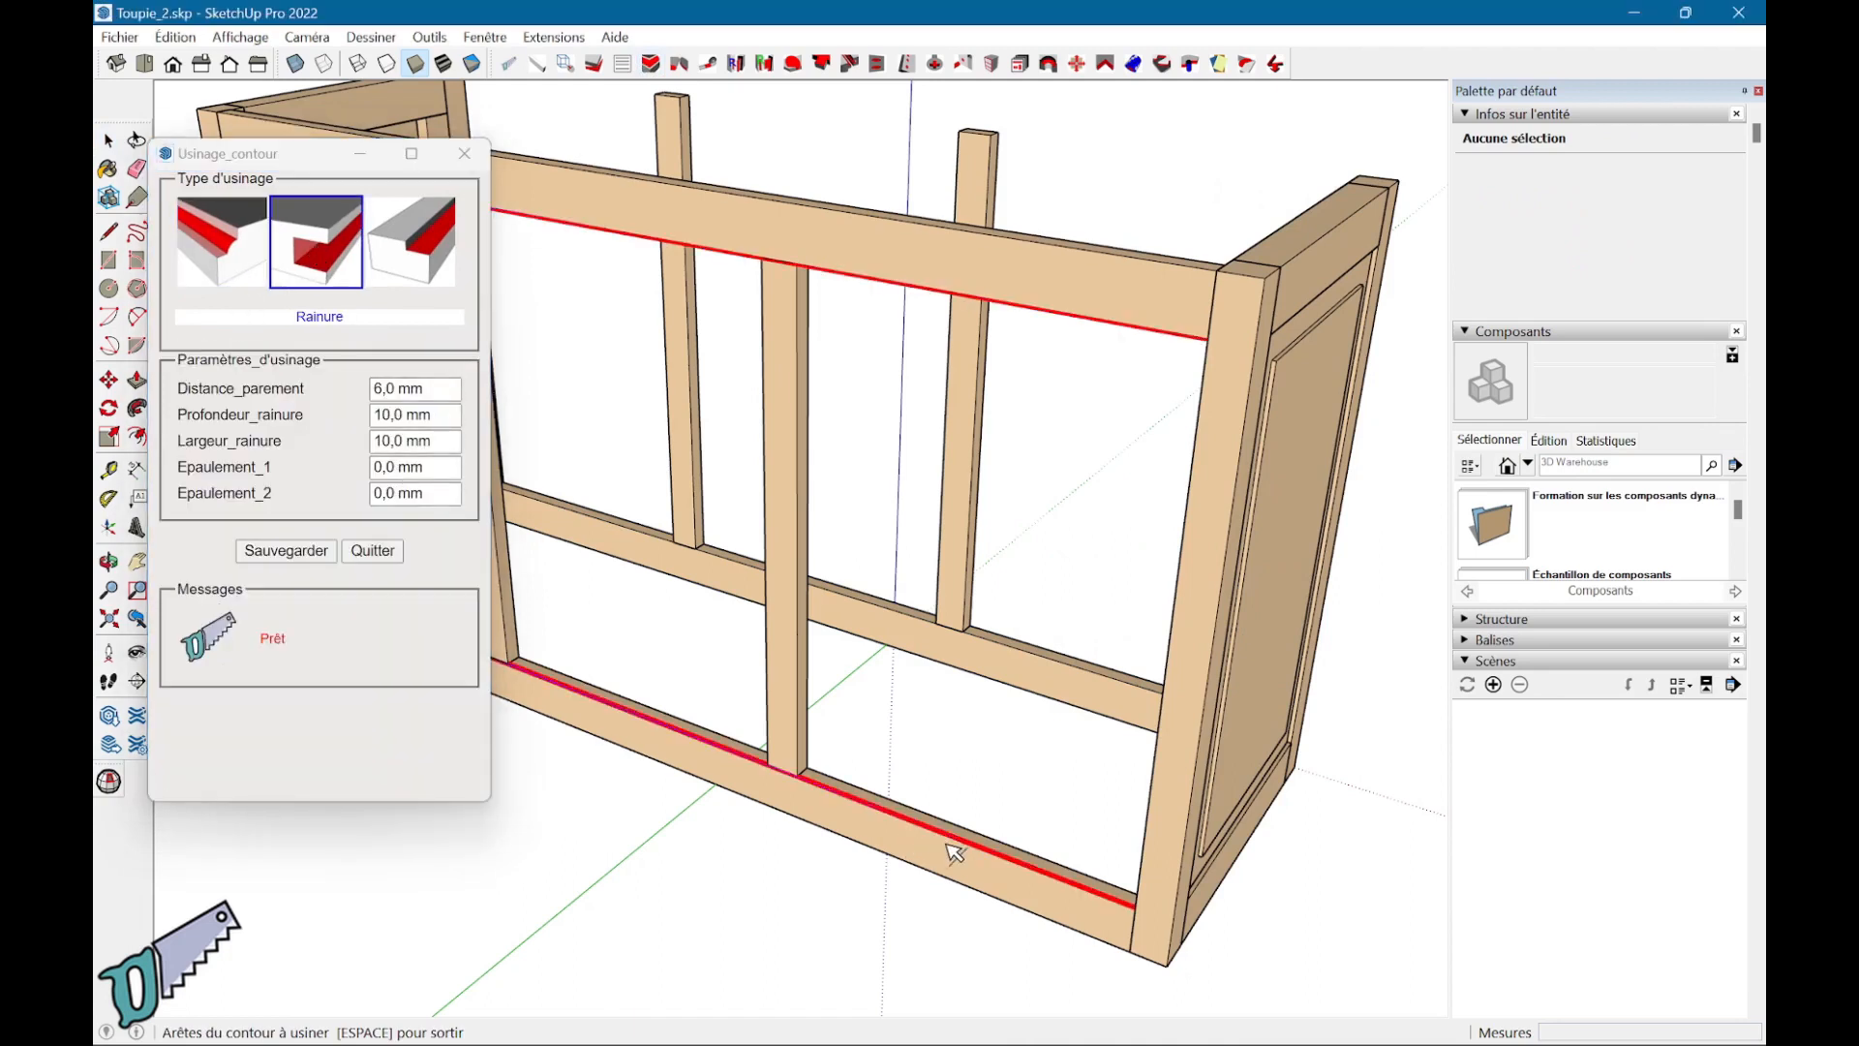
click(1158, 807)
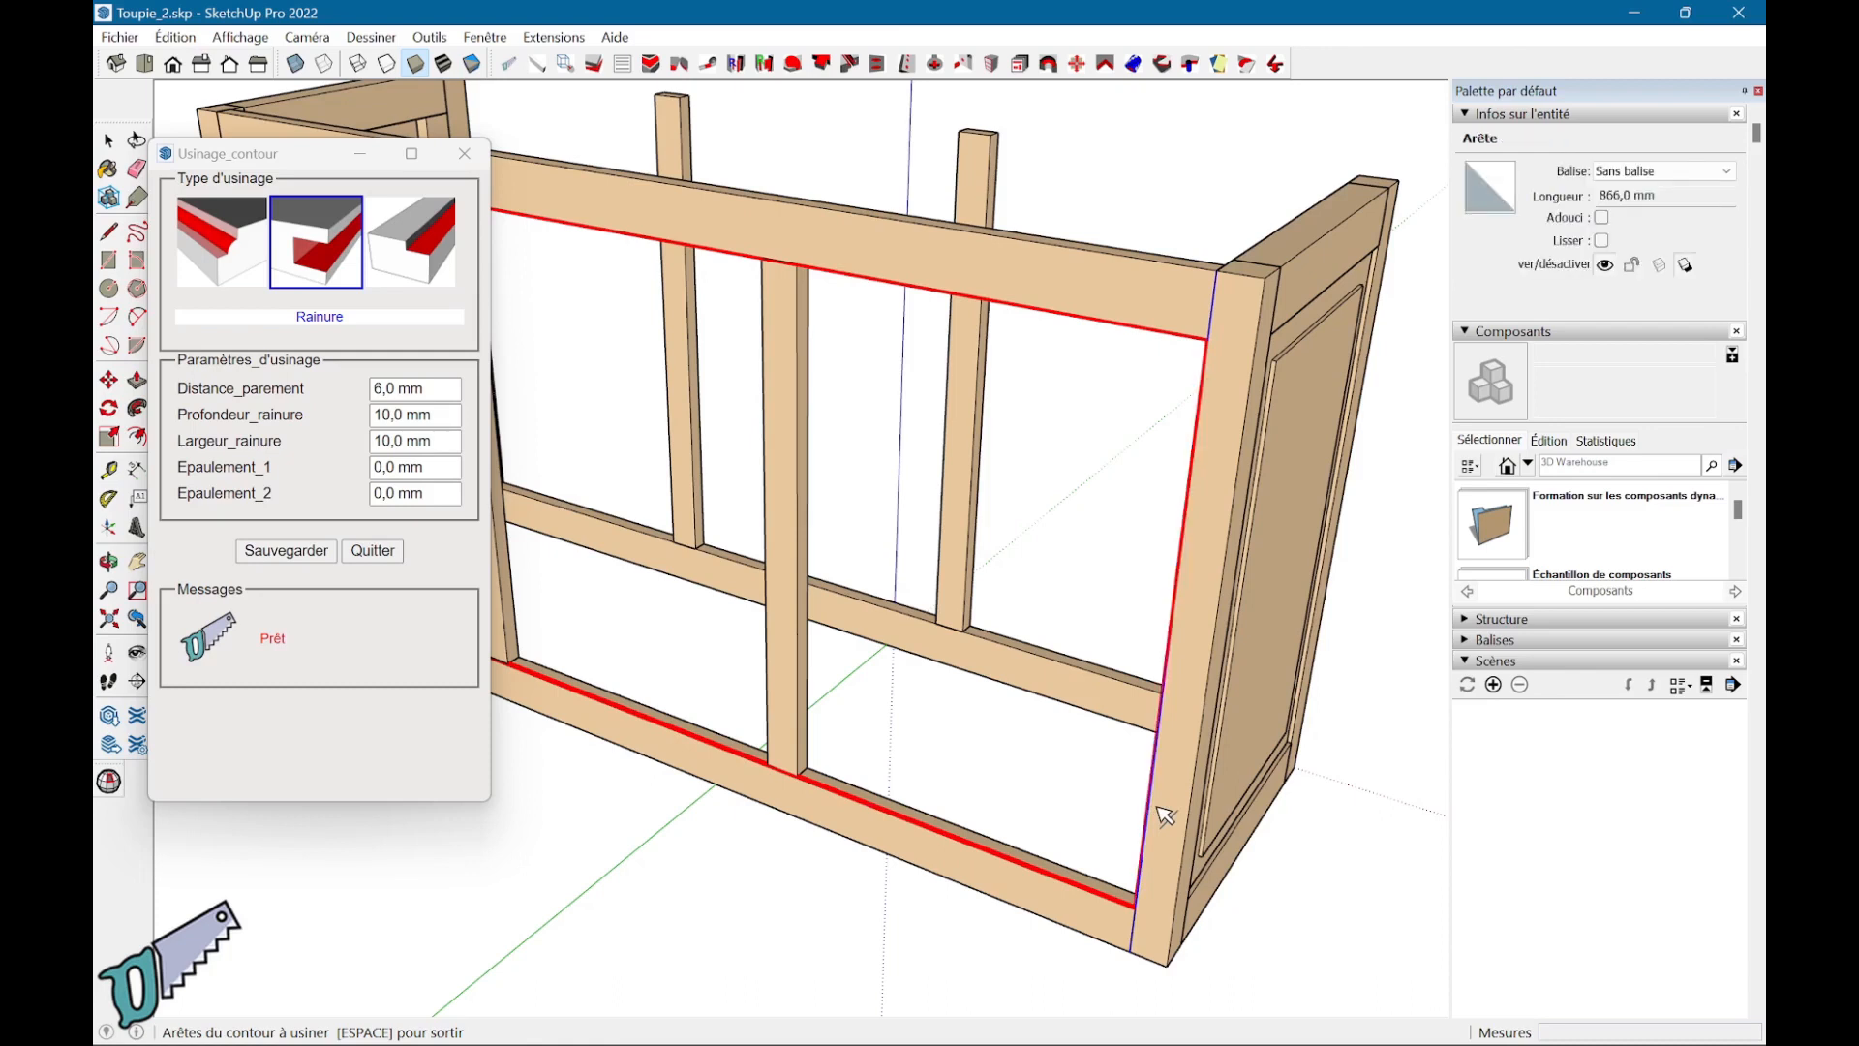
click(795, 558)
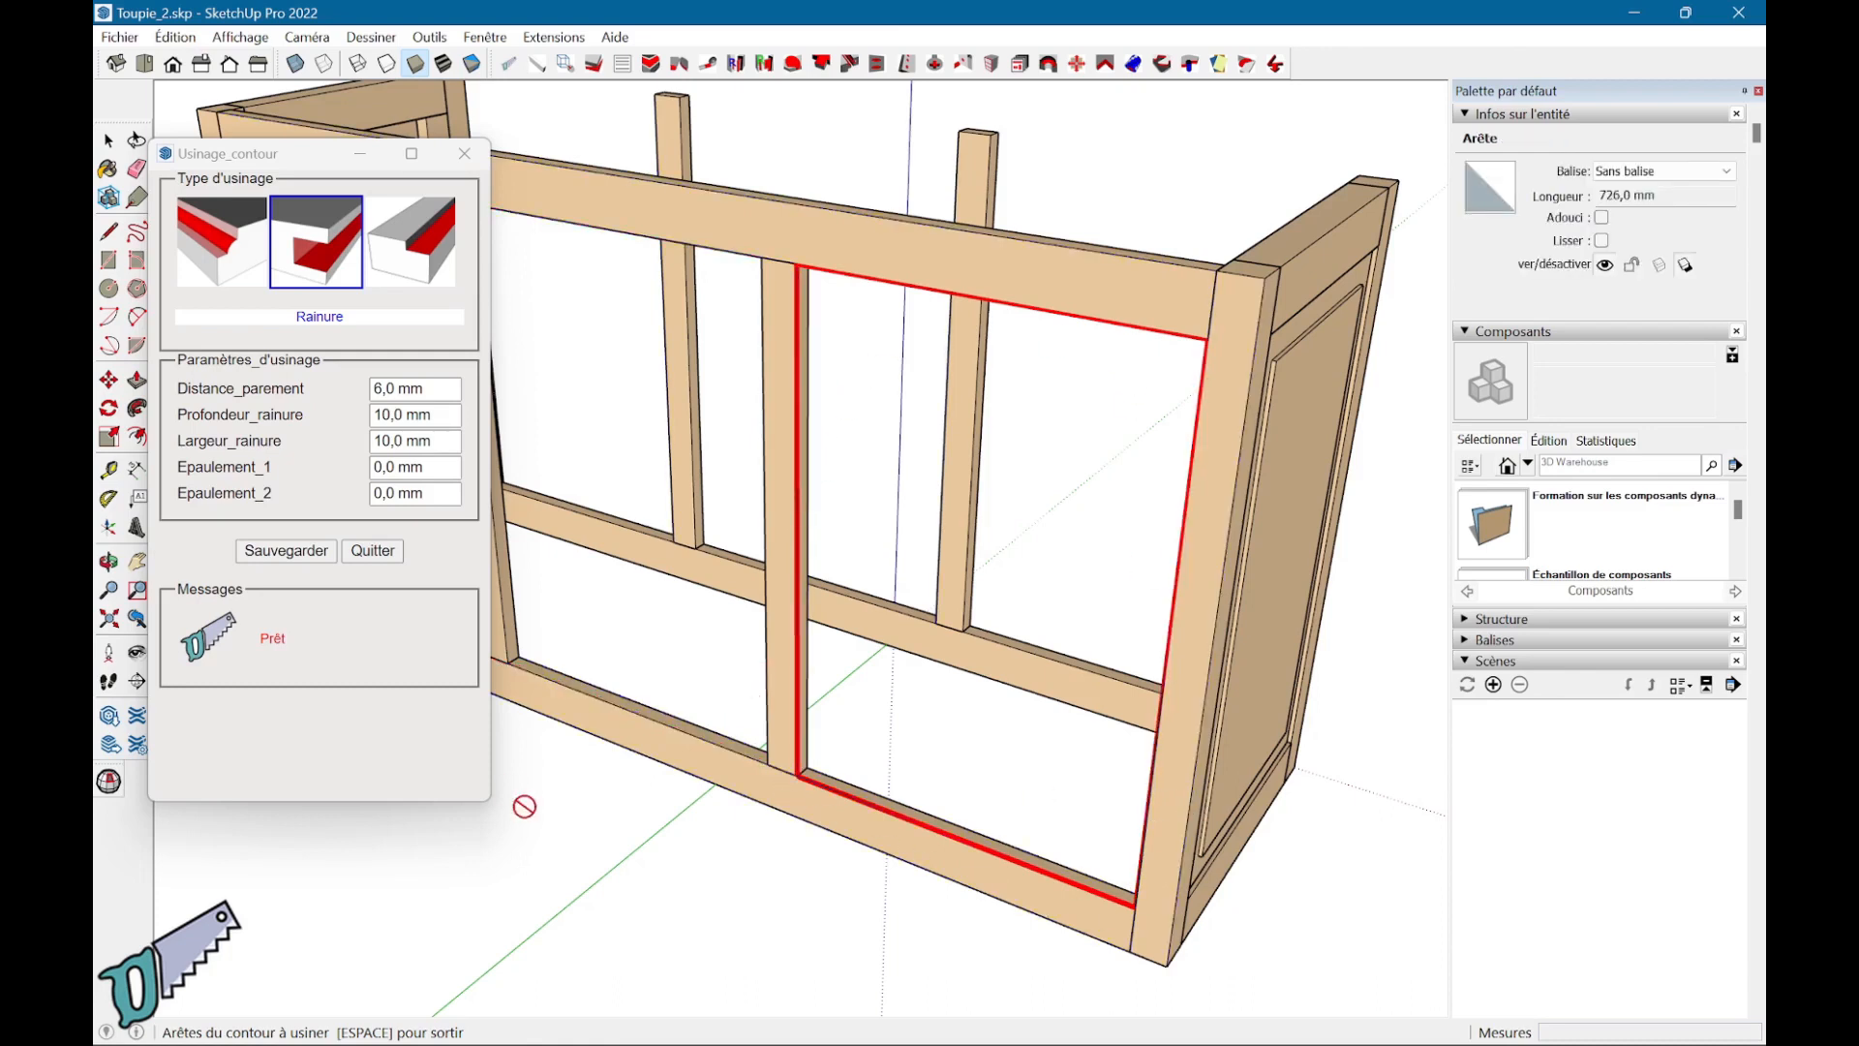
right_click(869, 745)
click(937, 764)
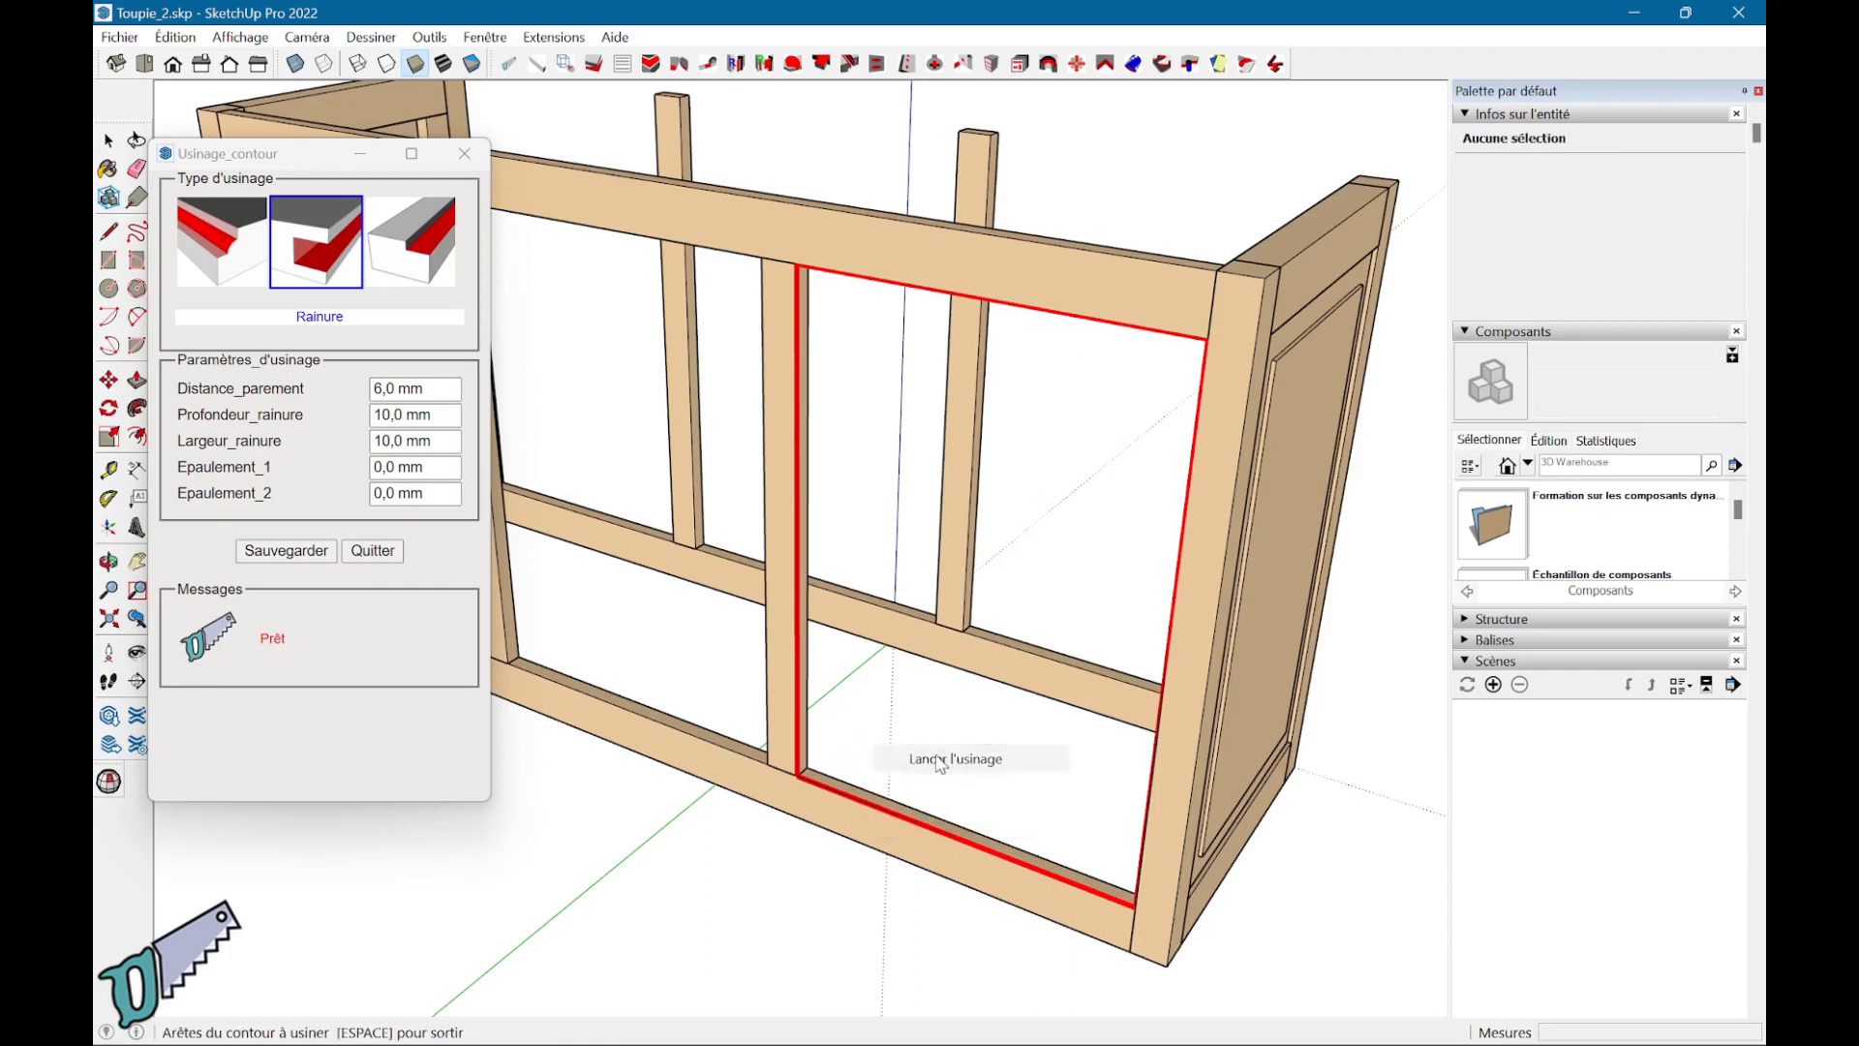
Step: Machine the same 10 x 10 mm groove around the middle rear opening between the two intermediate uprights
click(681, 746)
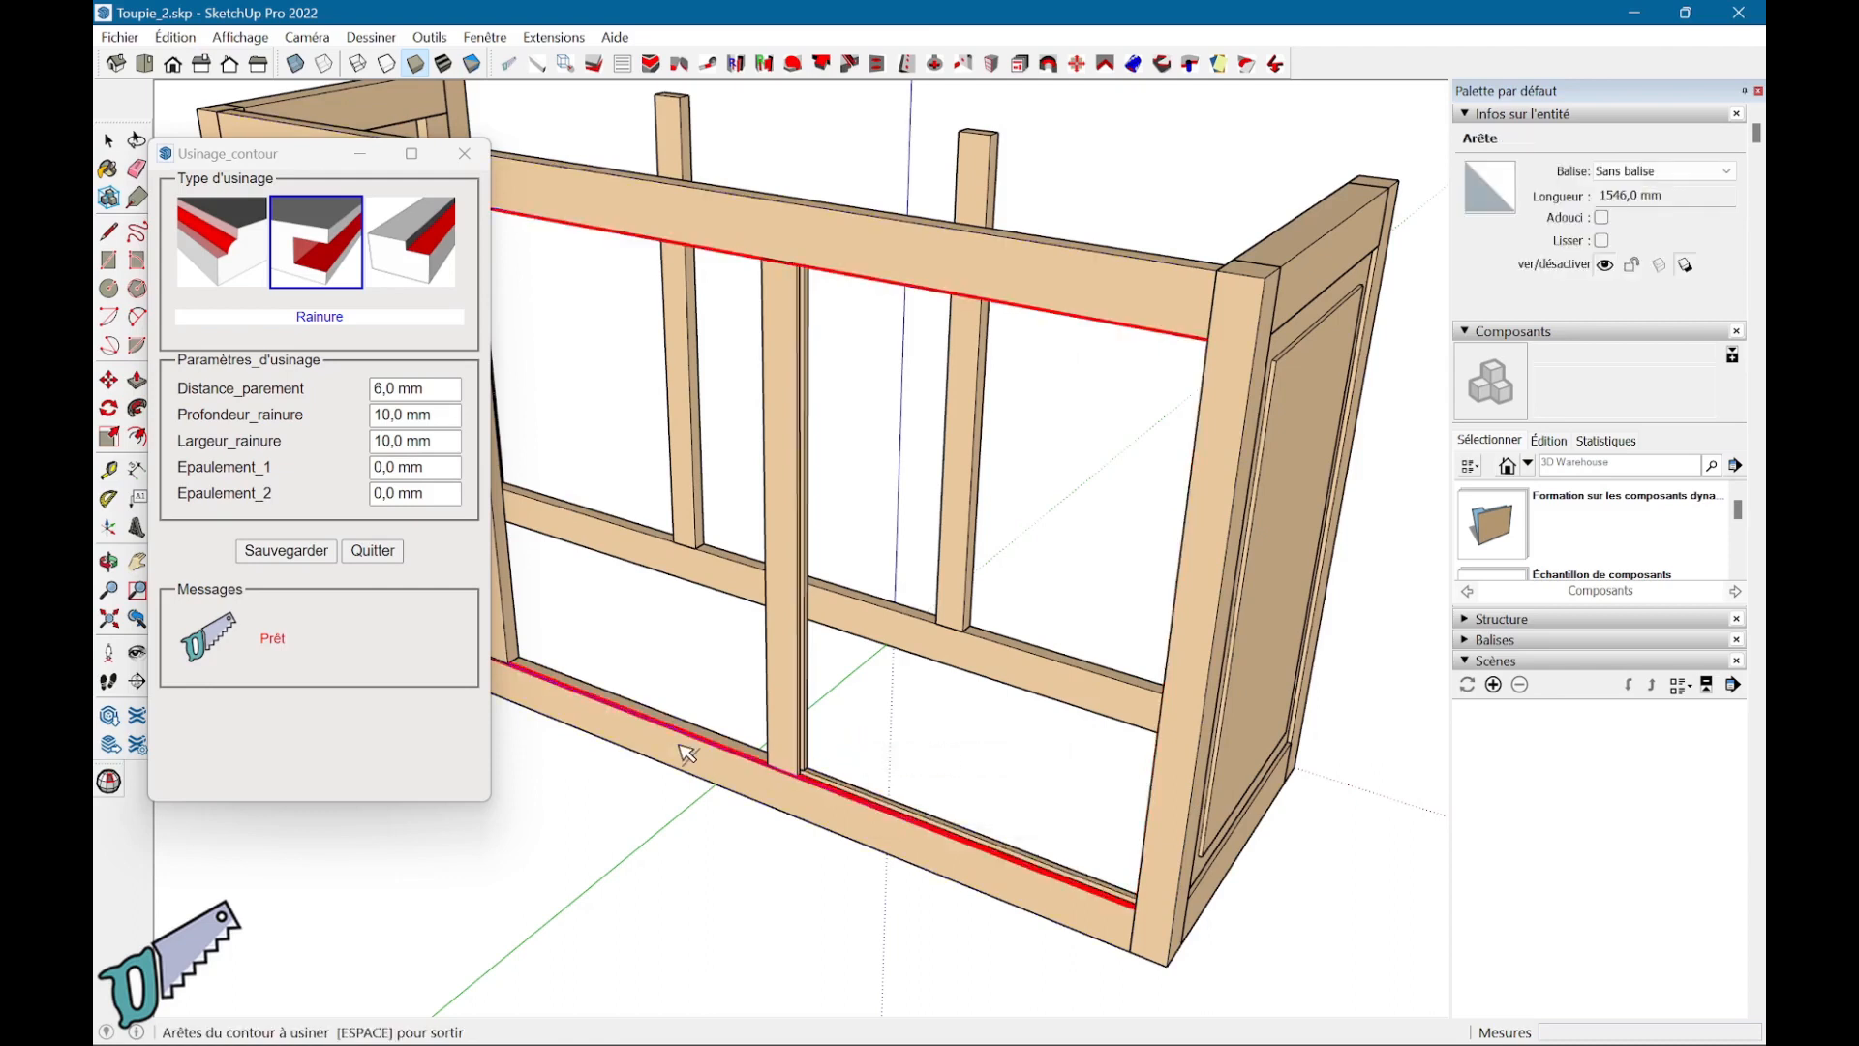
click(782, 668)
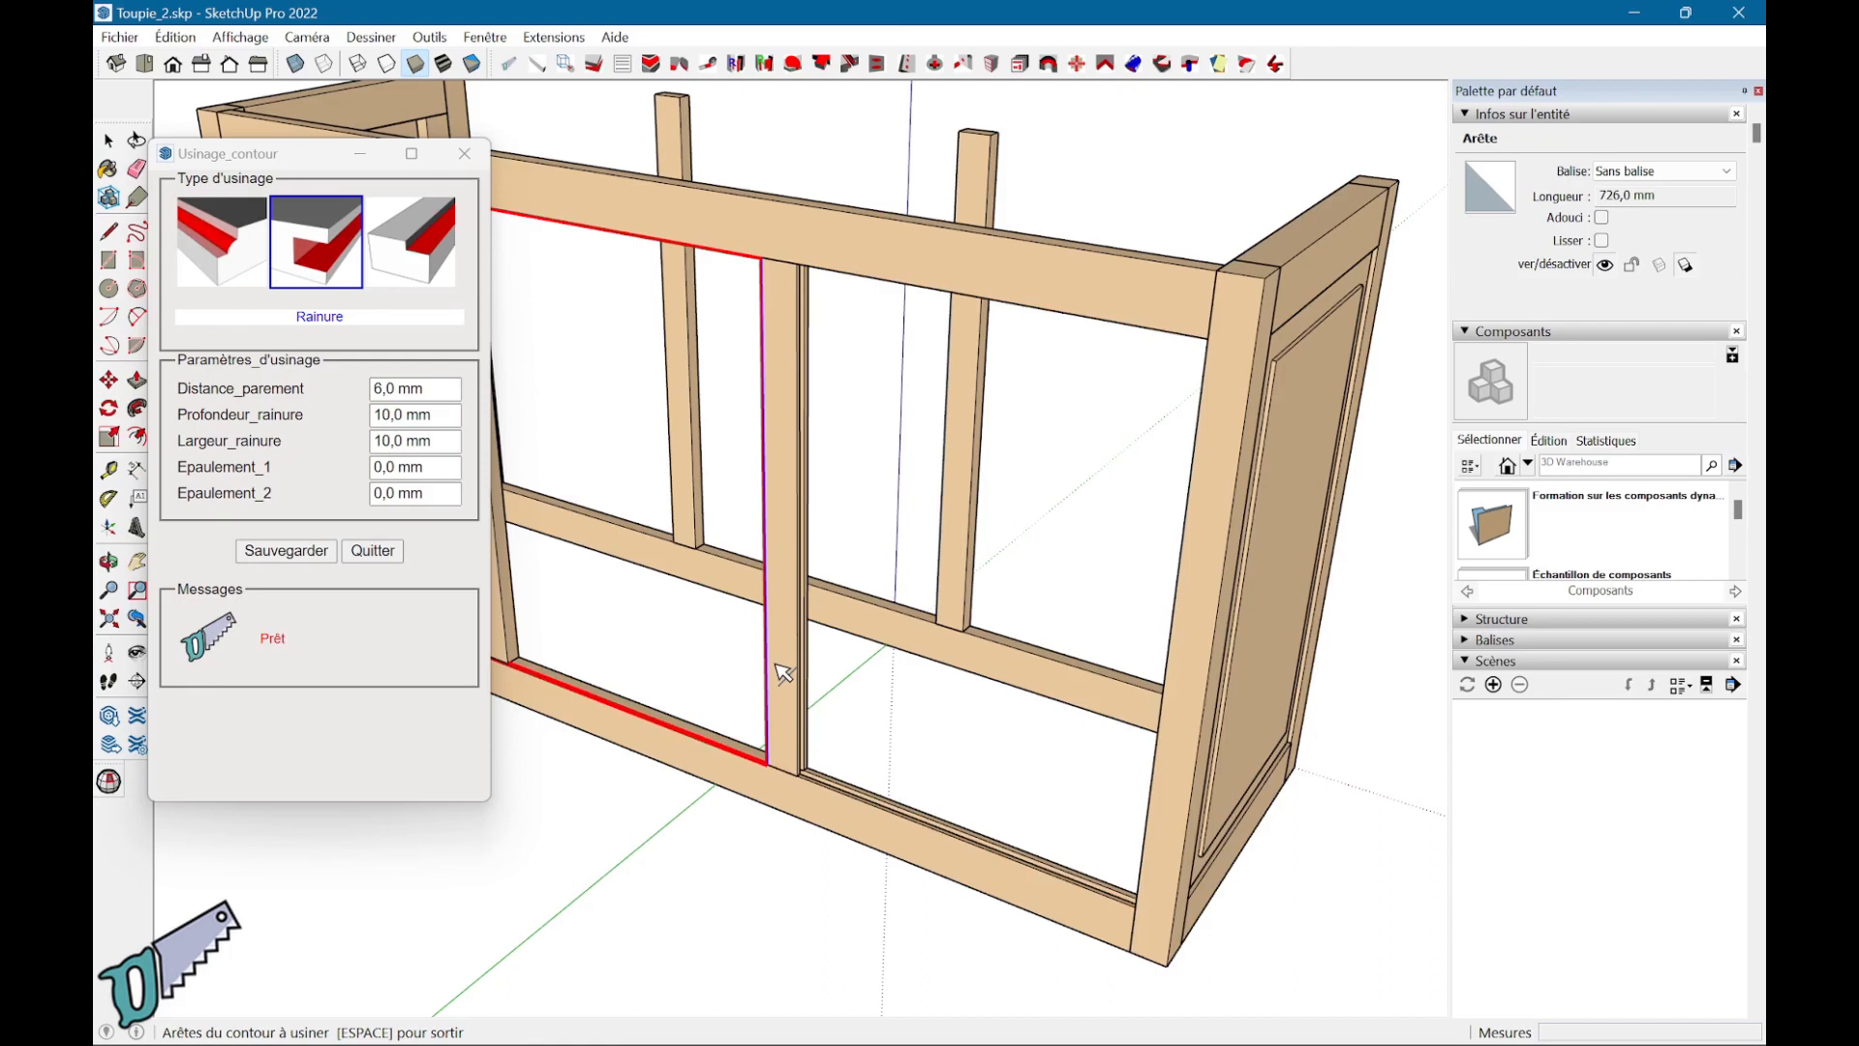
middle_drag(784, 673, 871, 697)
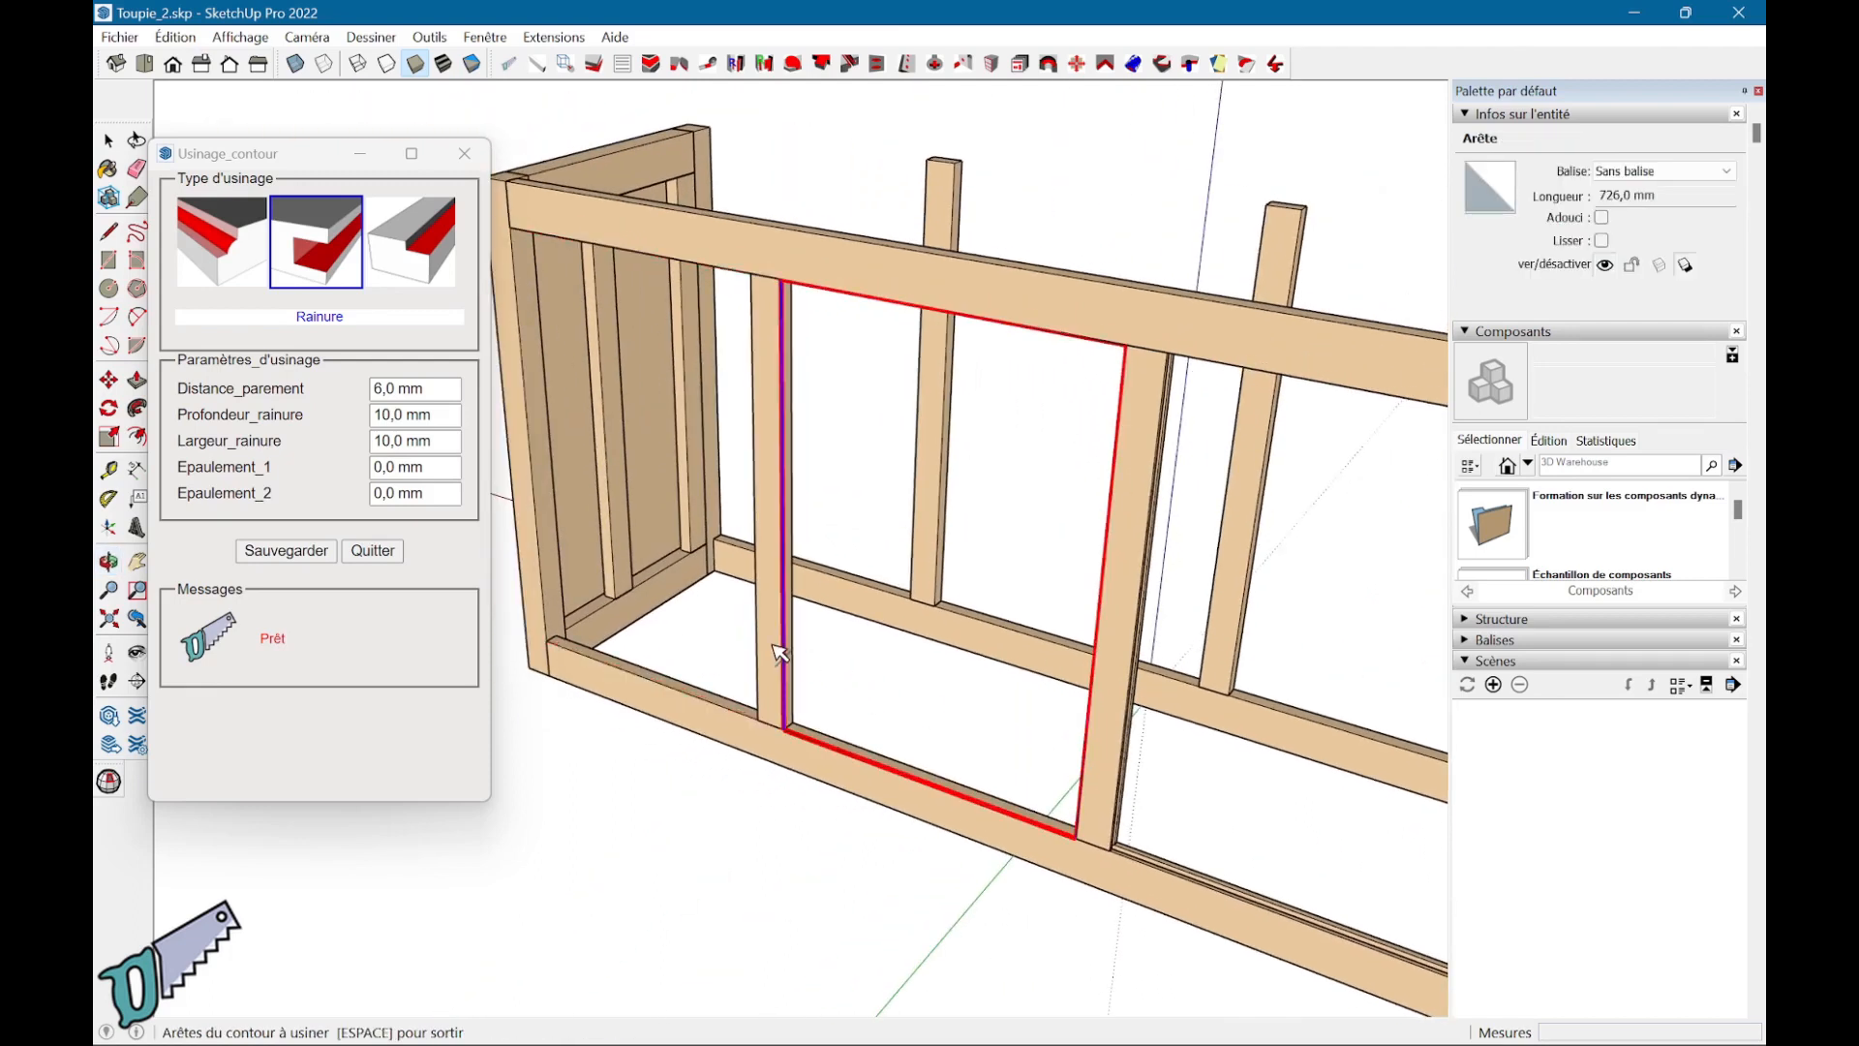
right_click(781, 654)
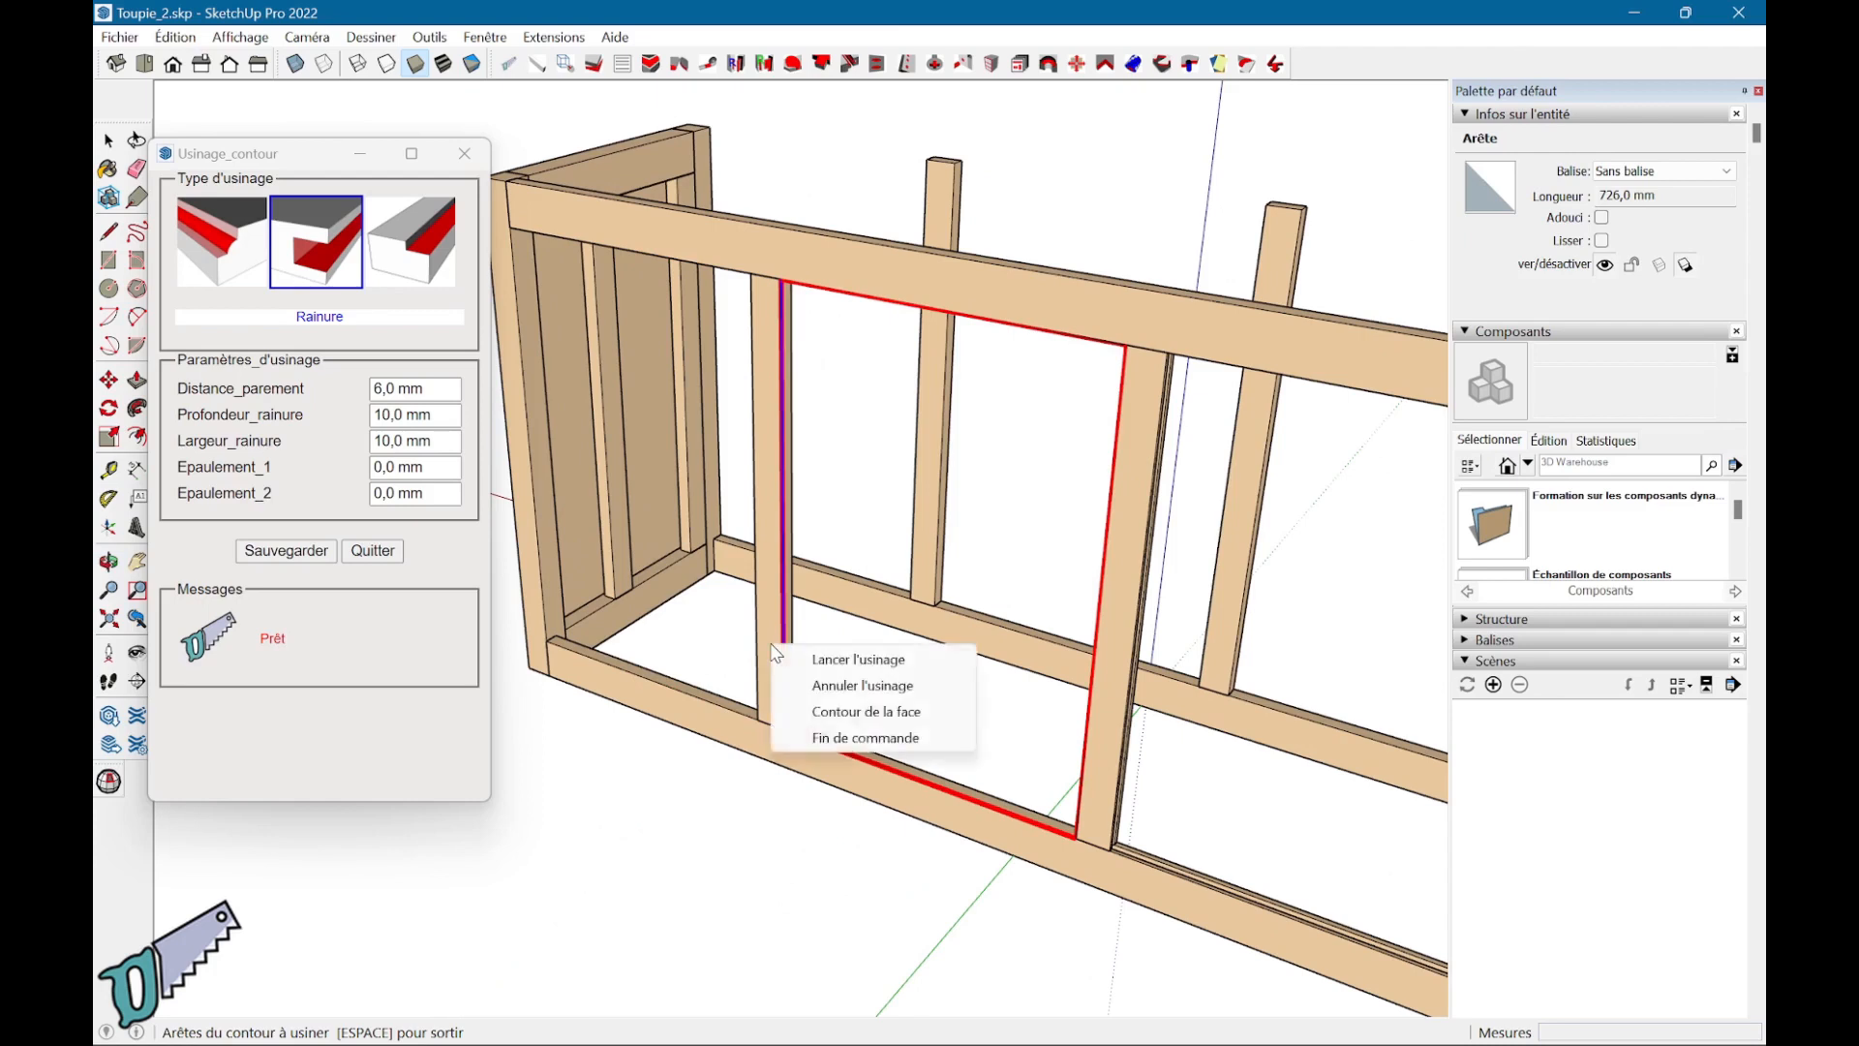
click(844, 661)
Step: Draw a 498 x 726 mm rectangle filling the middle rear opening between the two intermediate uprights
middle_drag(876, 689, 926, 728)
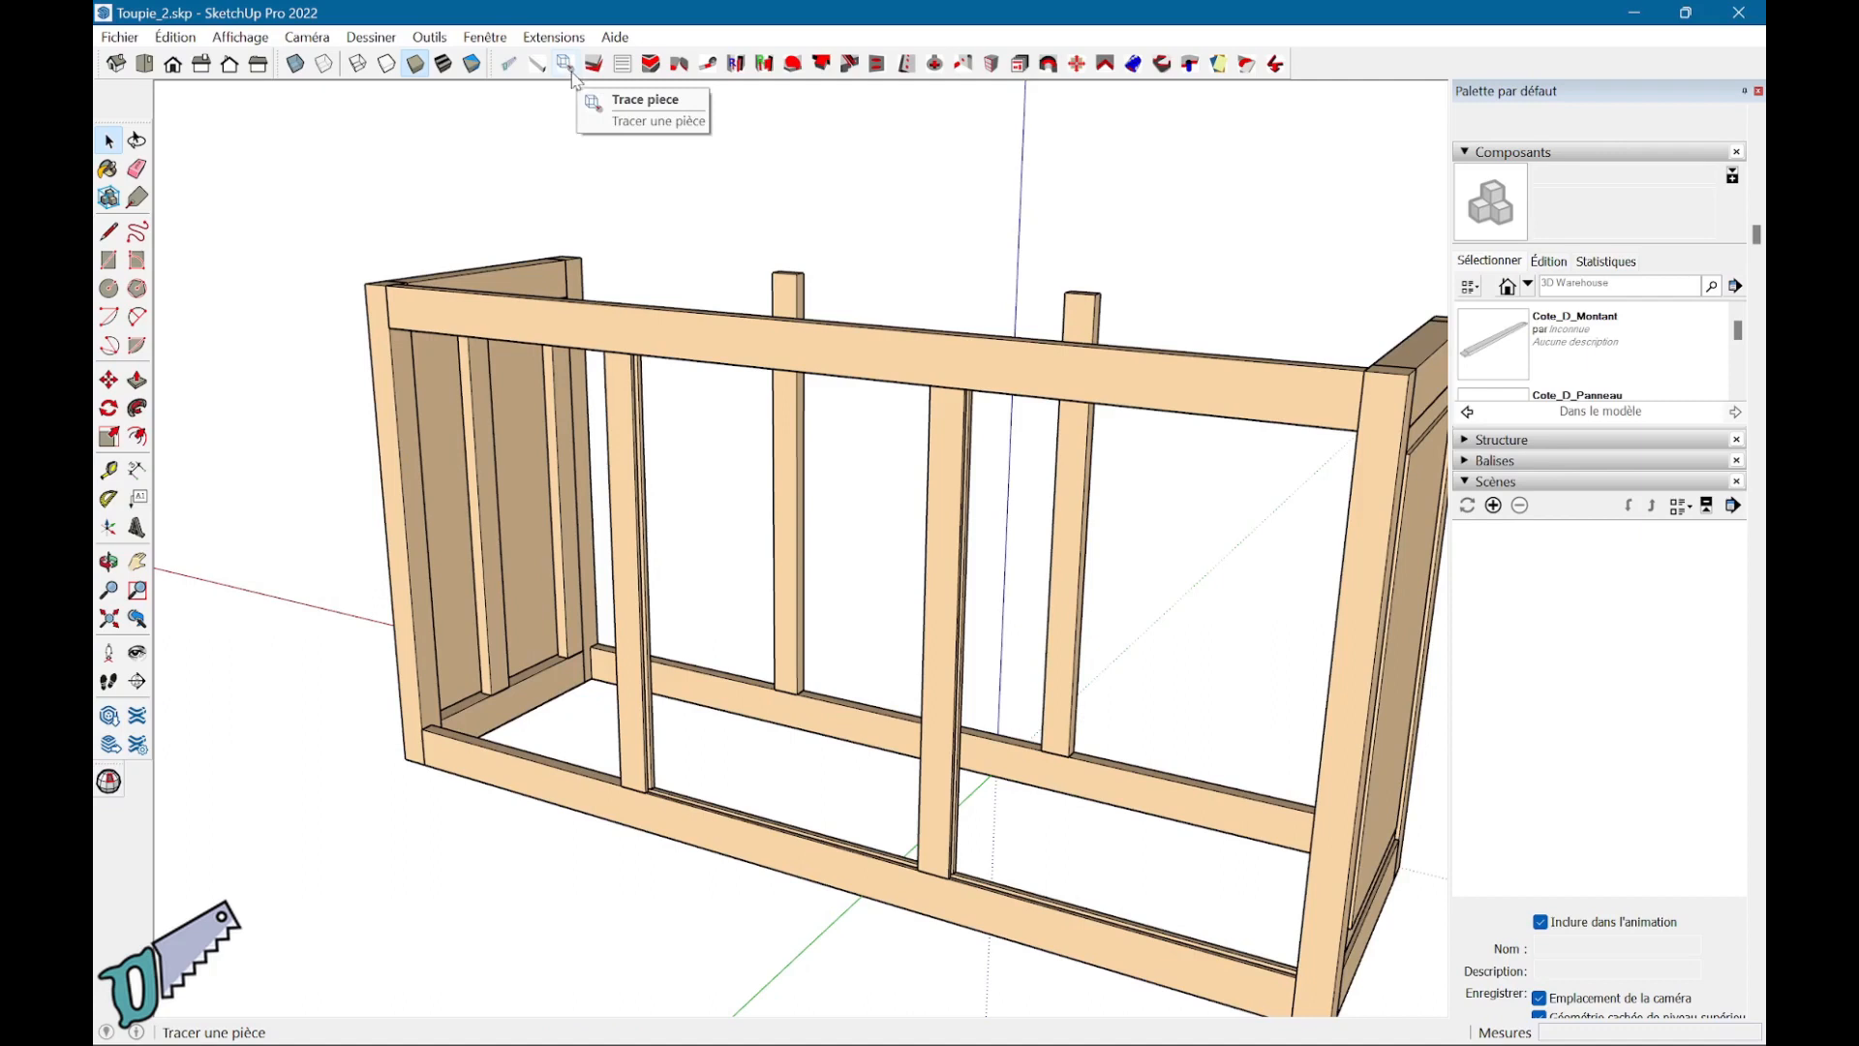
middle_drag(739, 597, 693, 614)
key(r)
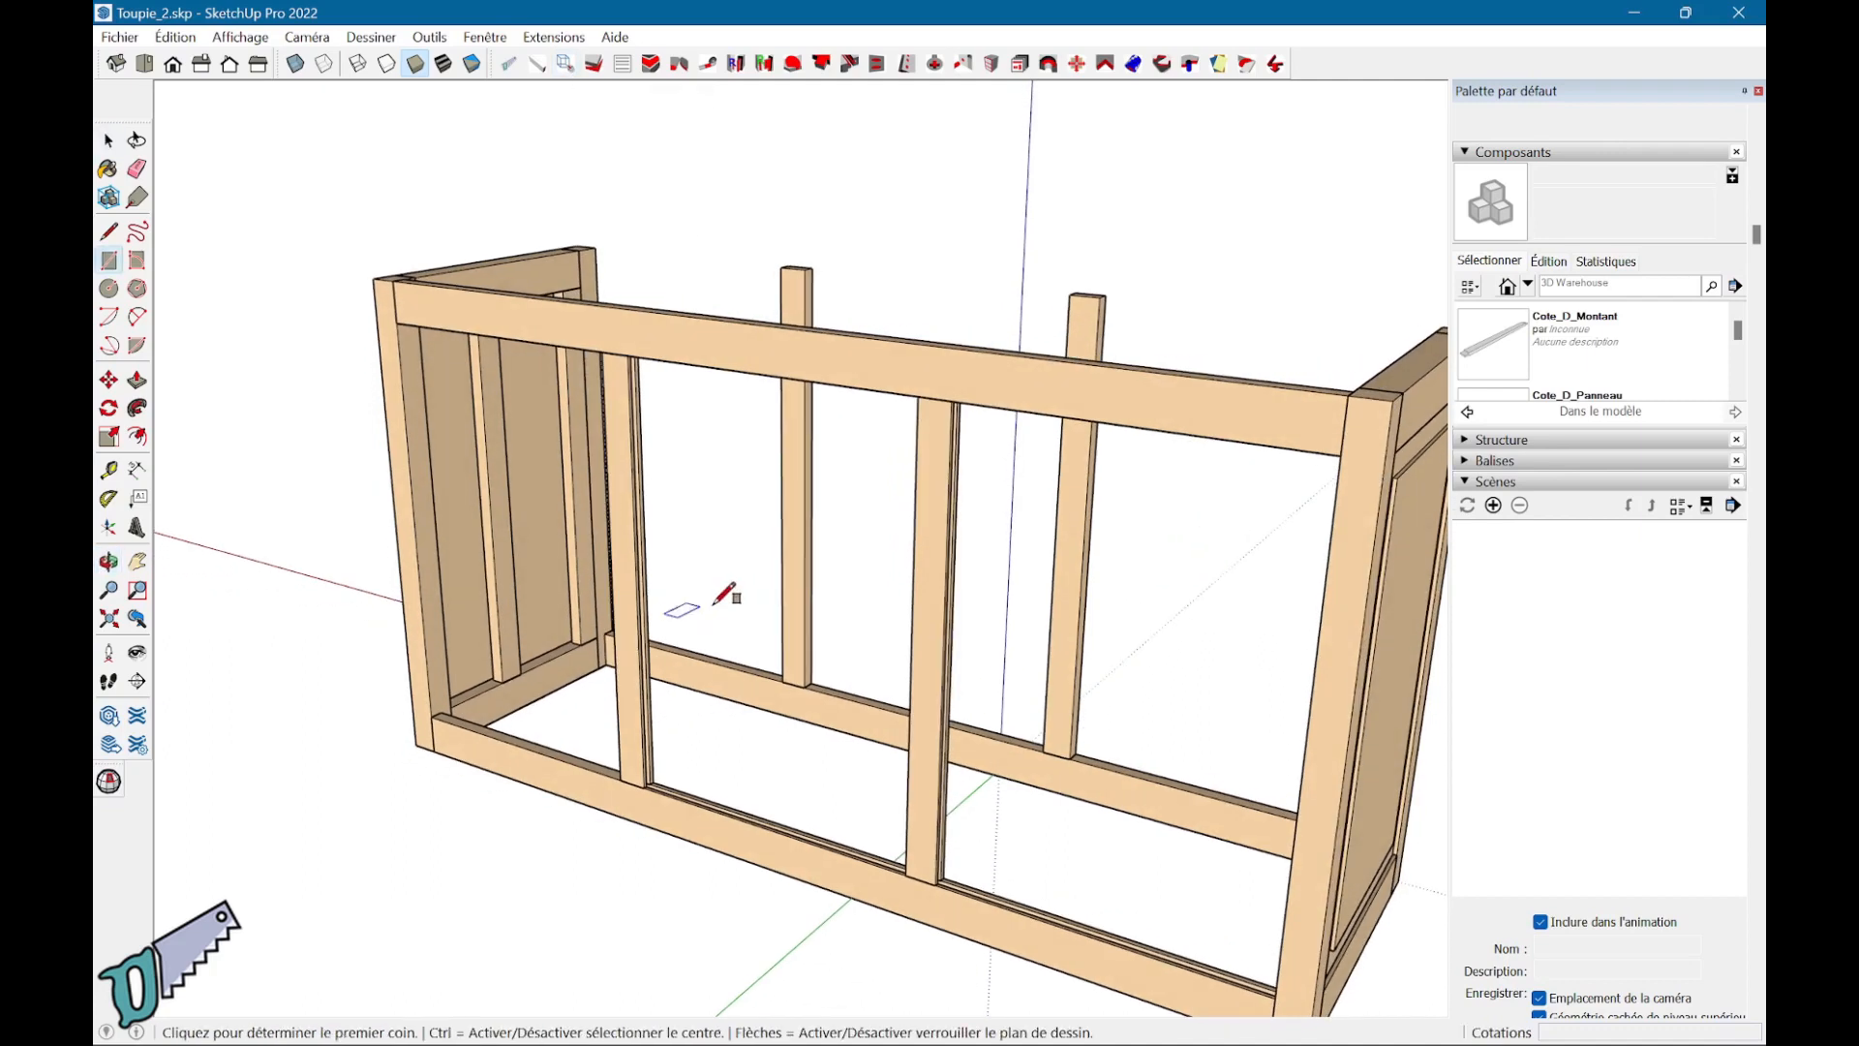
scroll(697, 448, up, 2)
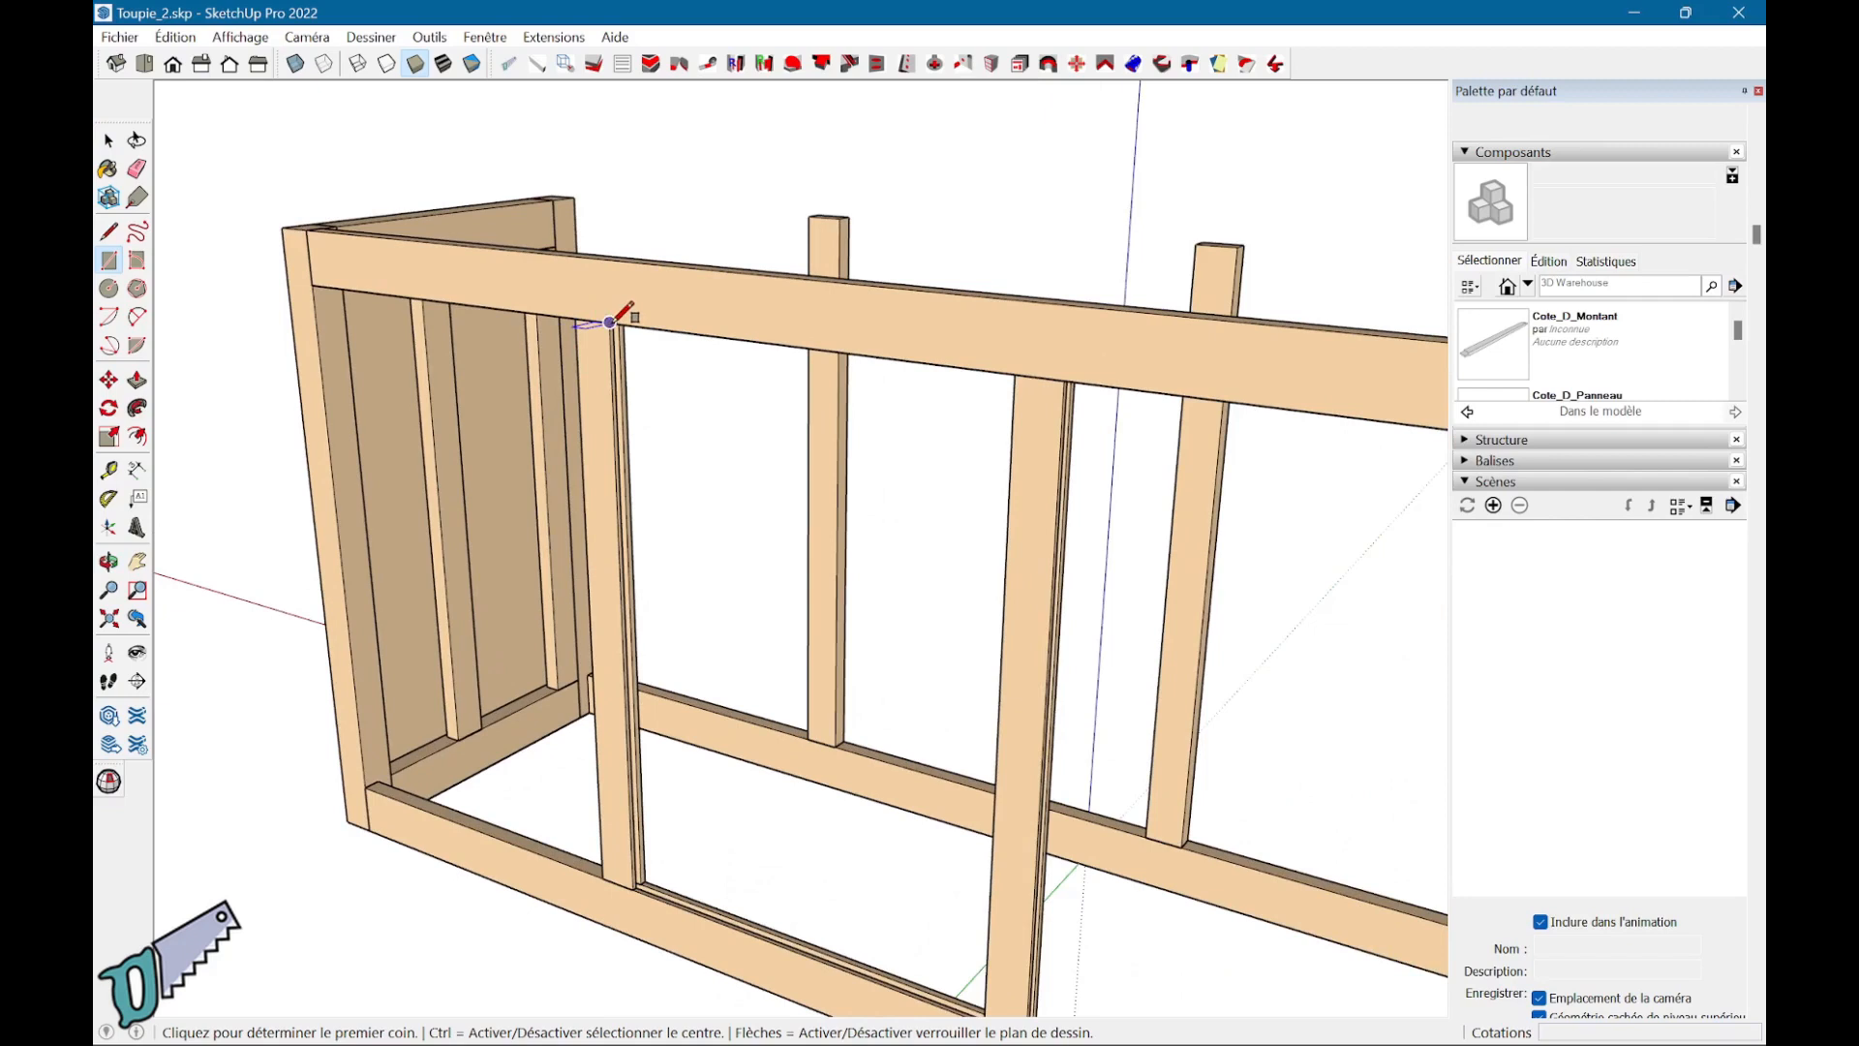
click(609, 321)
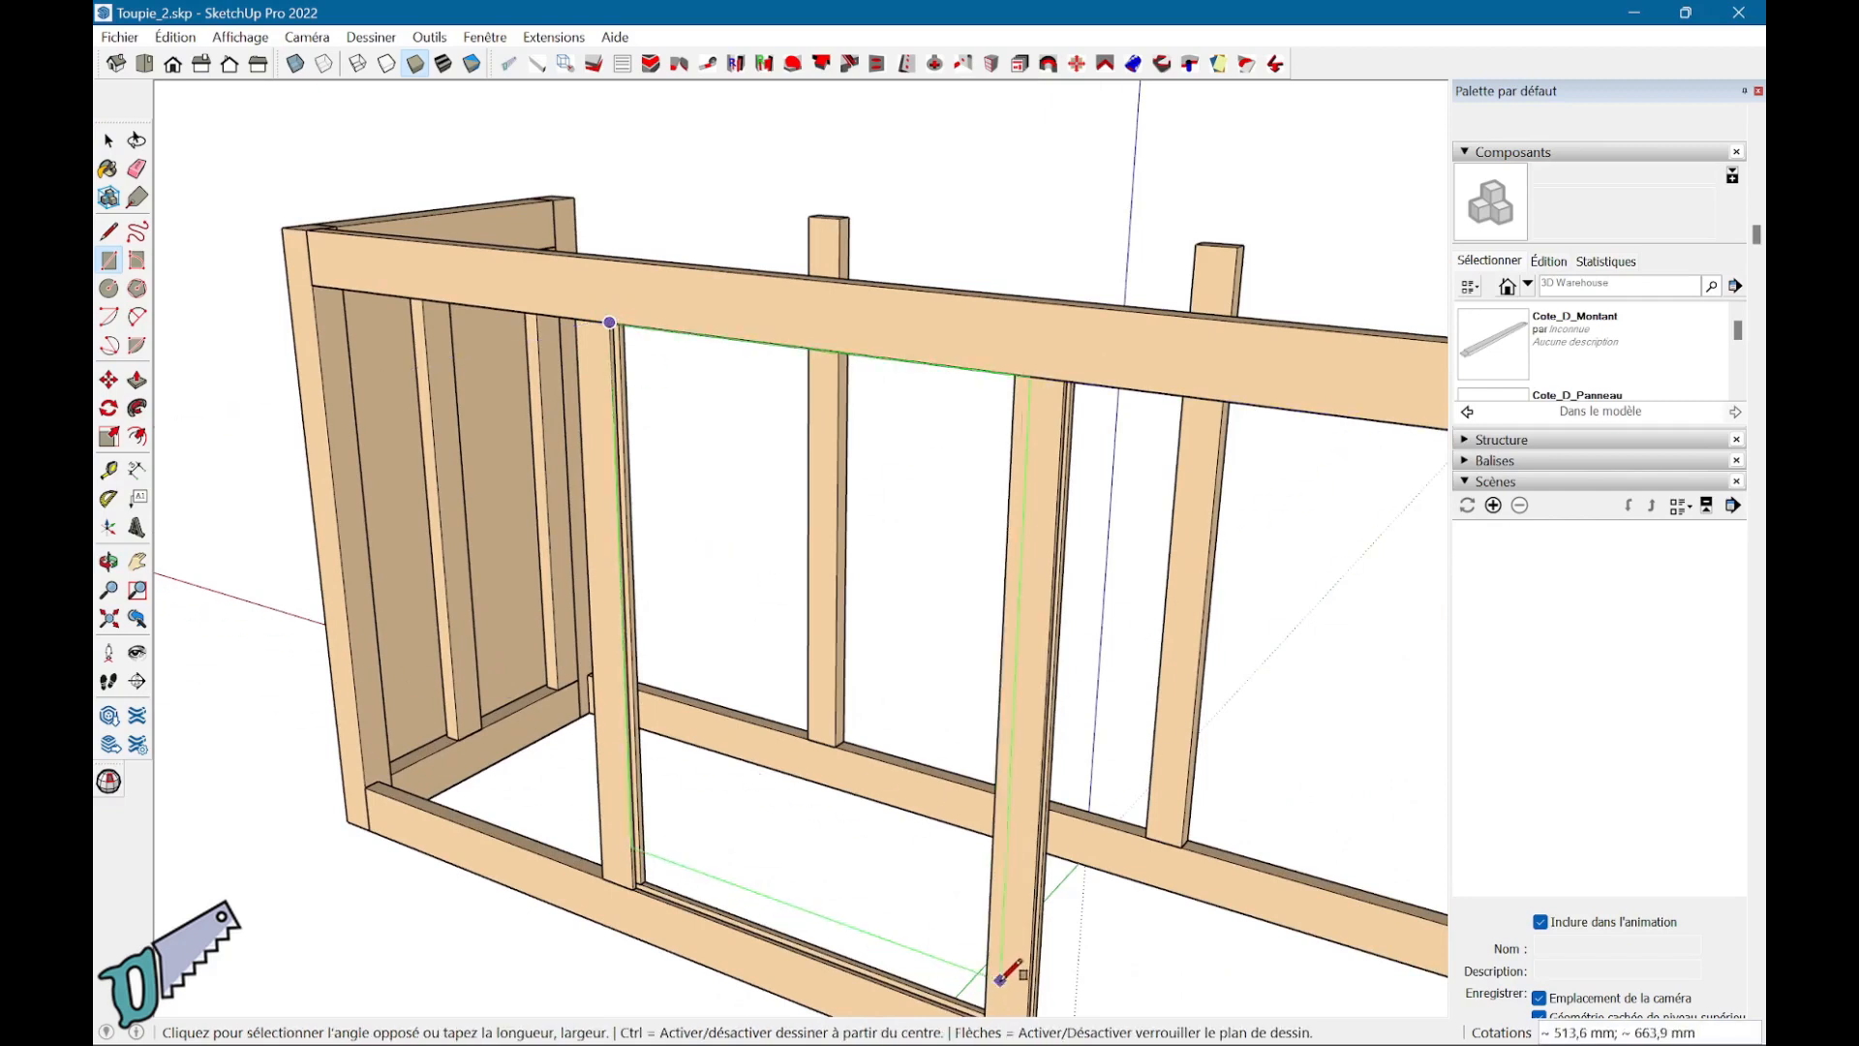
scroll(1002, 978, up, 3)
click(1014, 816)
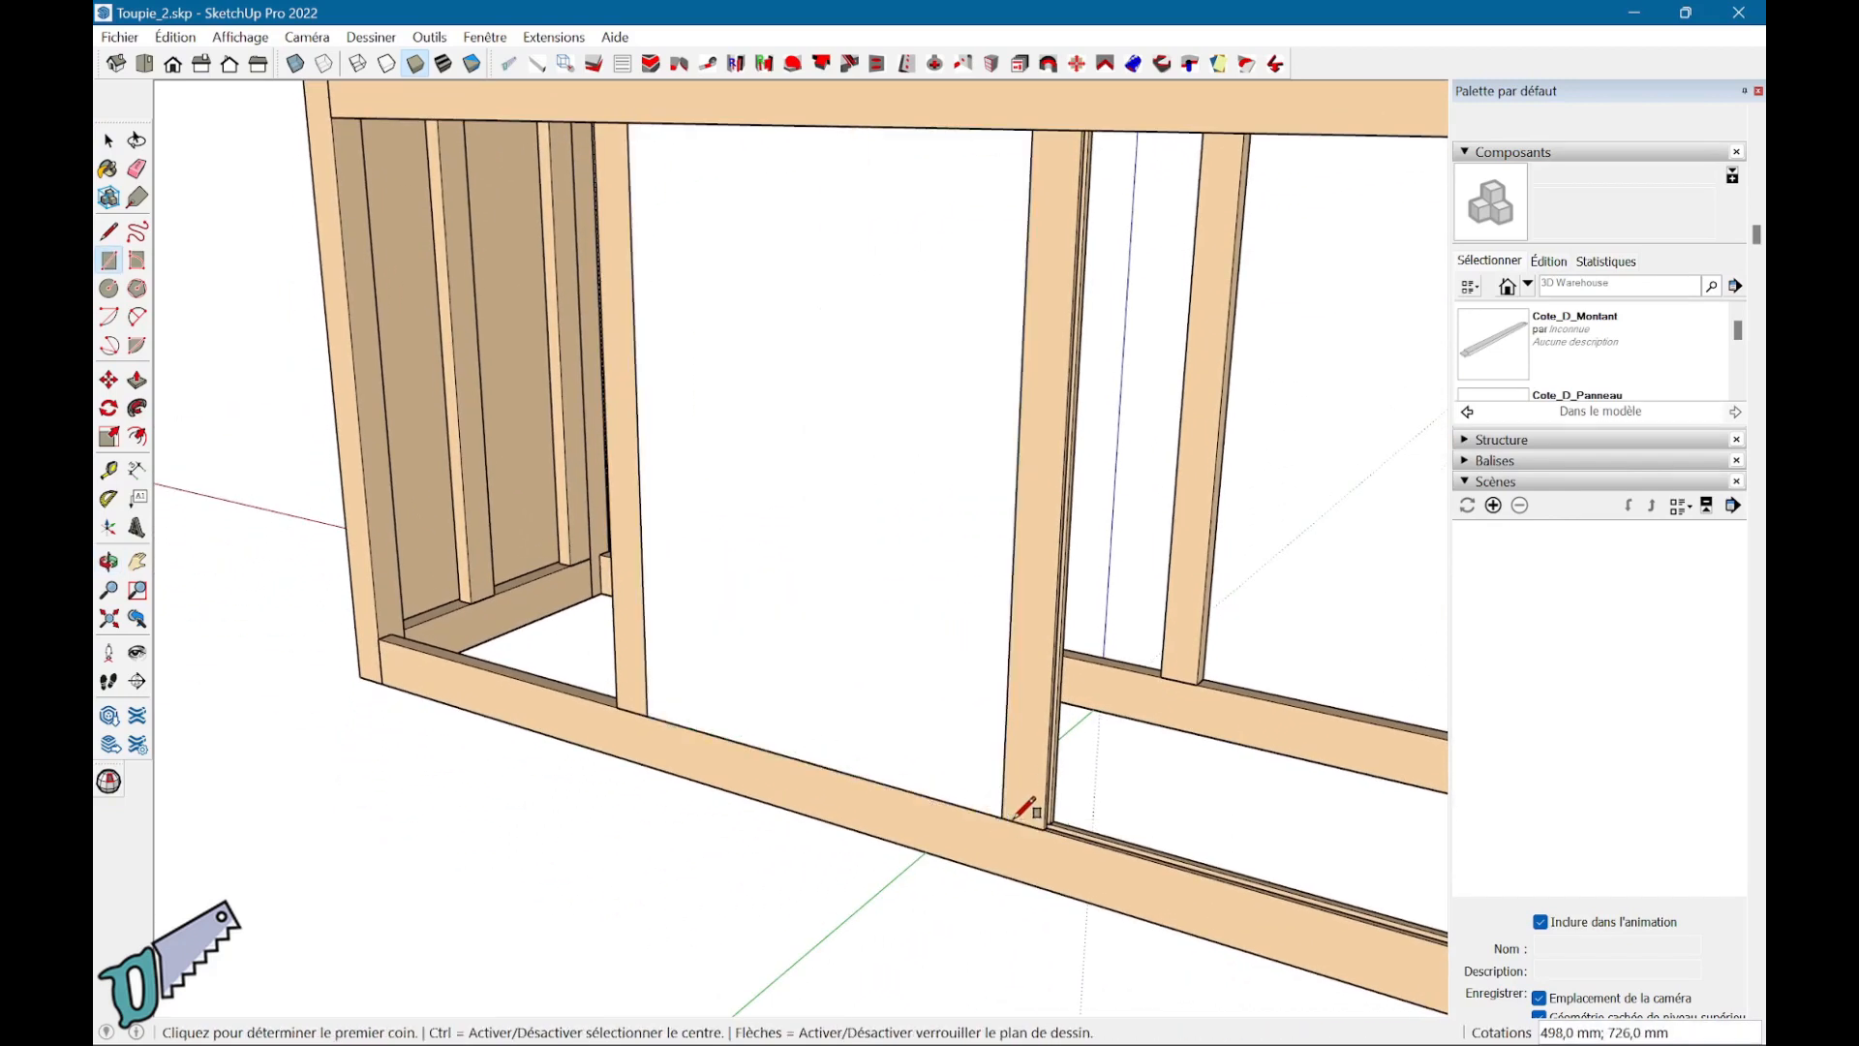
Step: Push/Pull the rectangle in the middle rear opening to a 10 mm thick panel
key(space)
click(950, 712)
key(p)
text(1)
key(Return)
key(space)
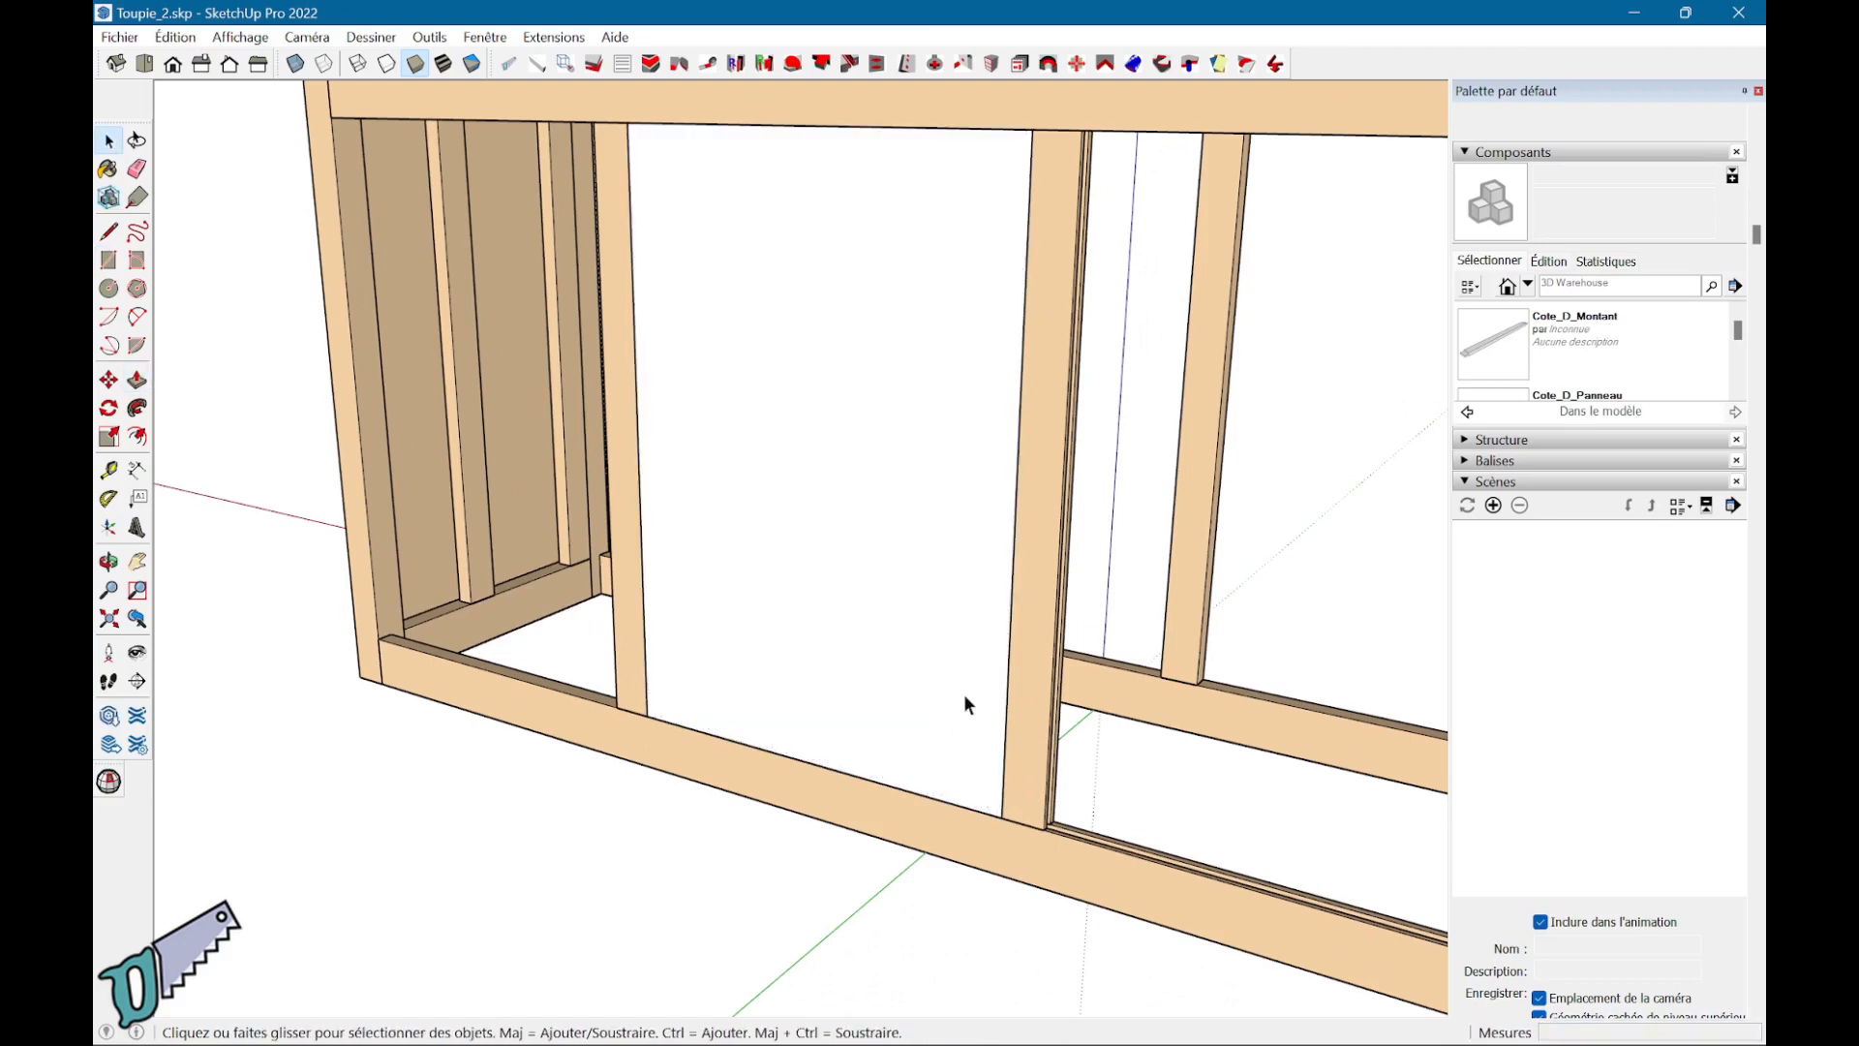
Step: Turn the whole panel solid into a component named Panneau_AR1
click(965, 704)
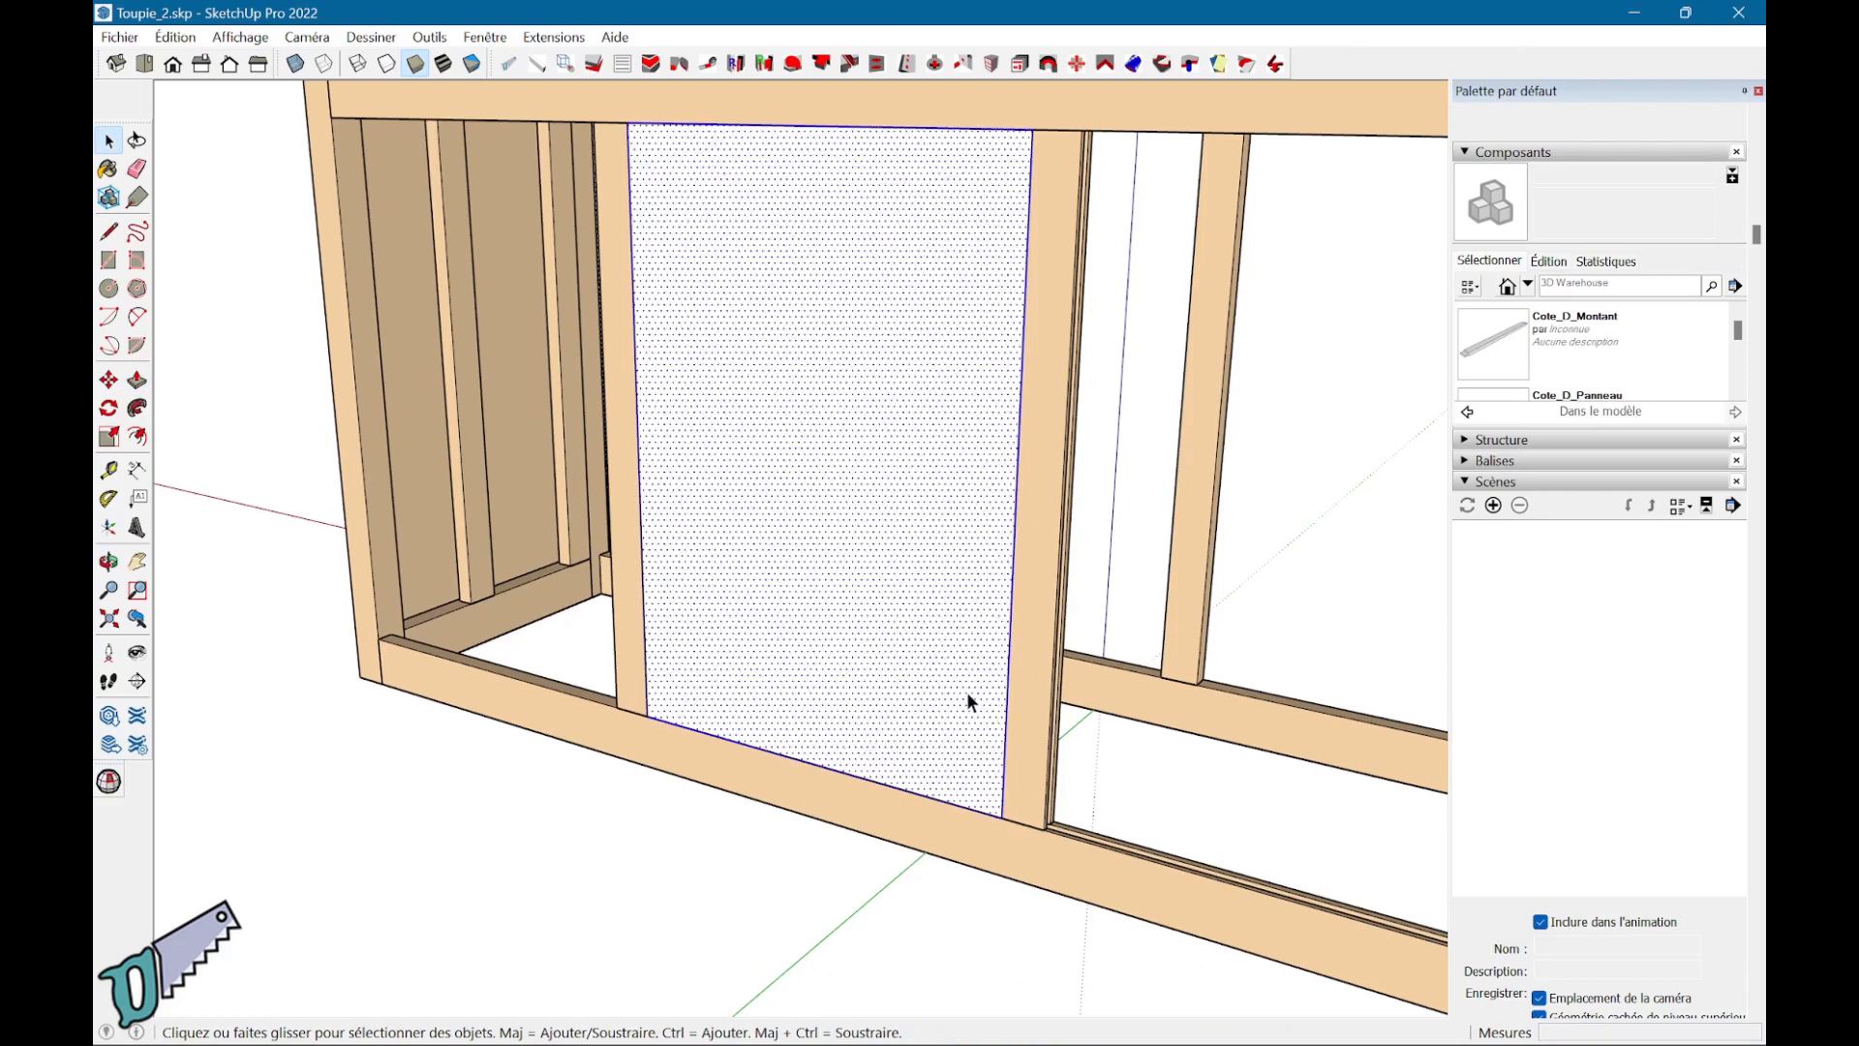
right_click(966, 691)
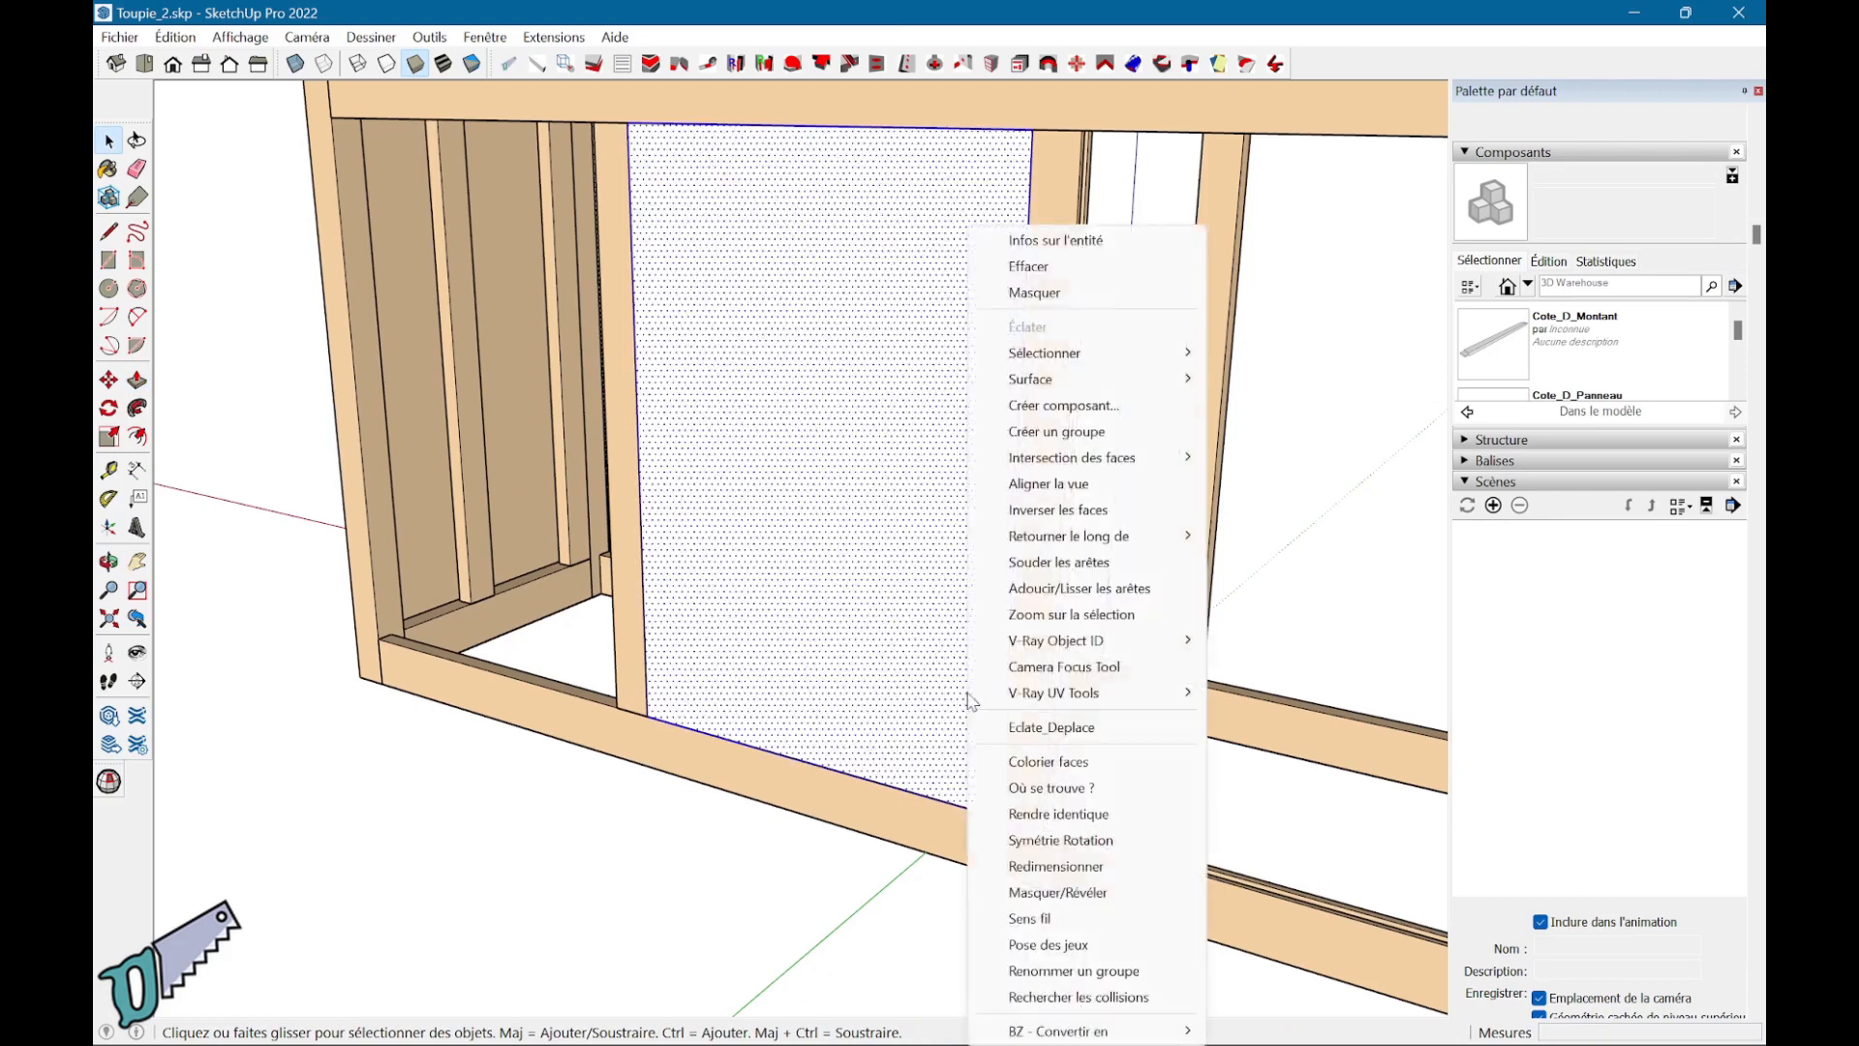
click(1108, 414)
text(Panneau_AR1)
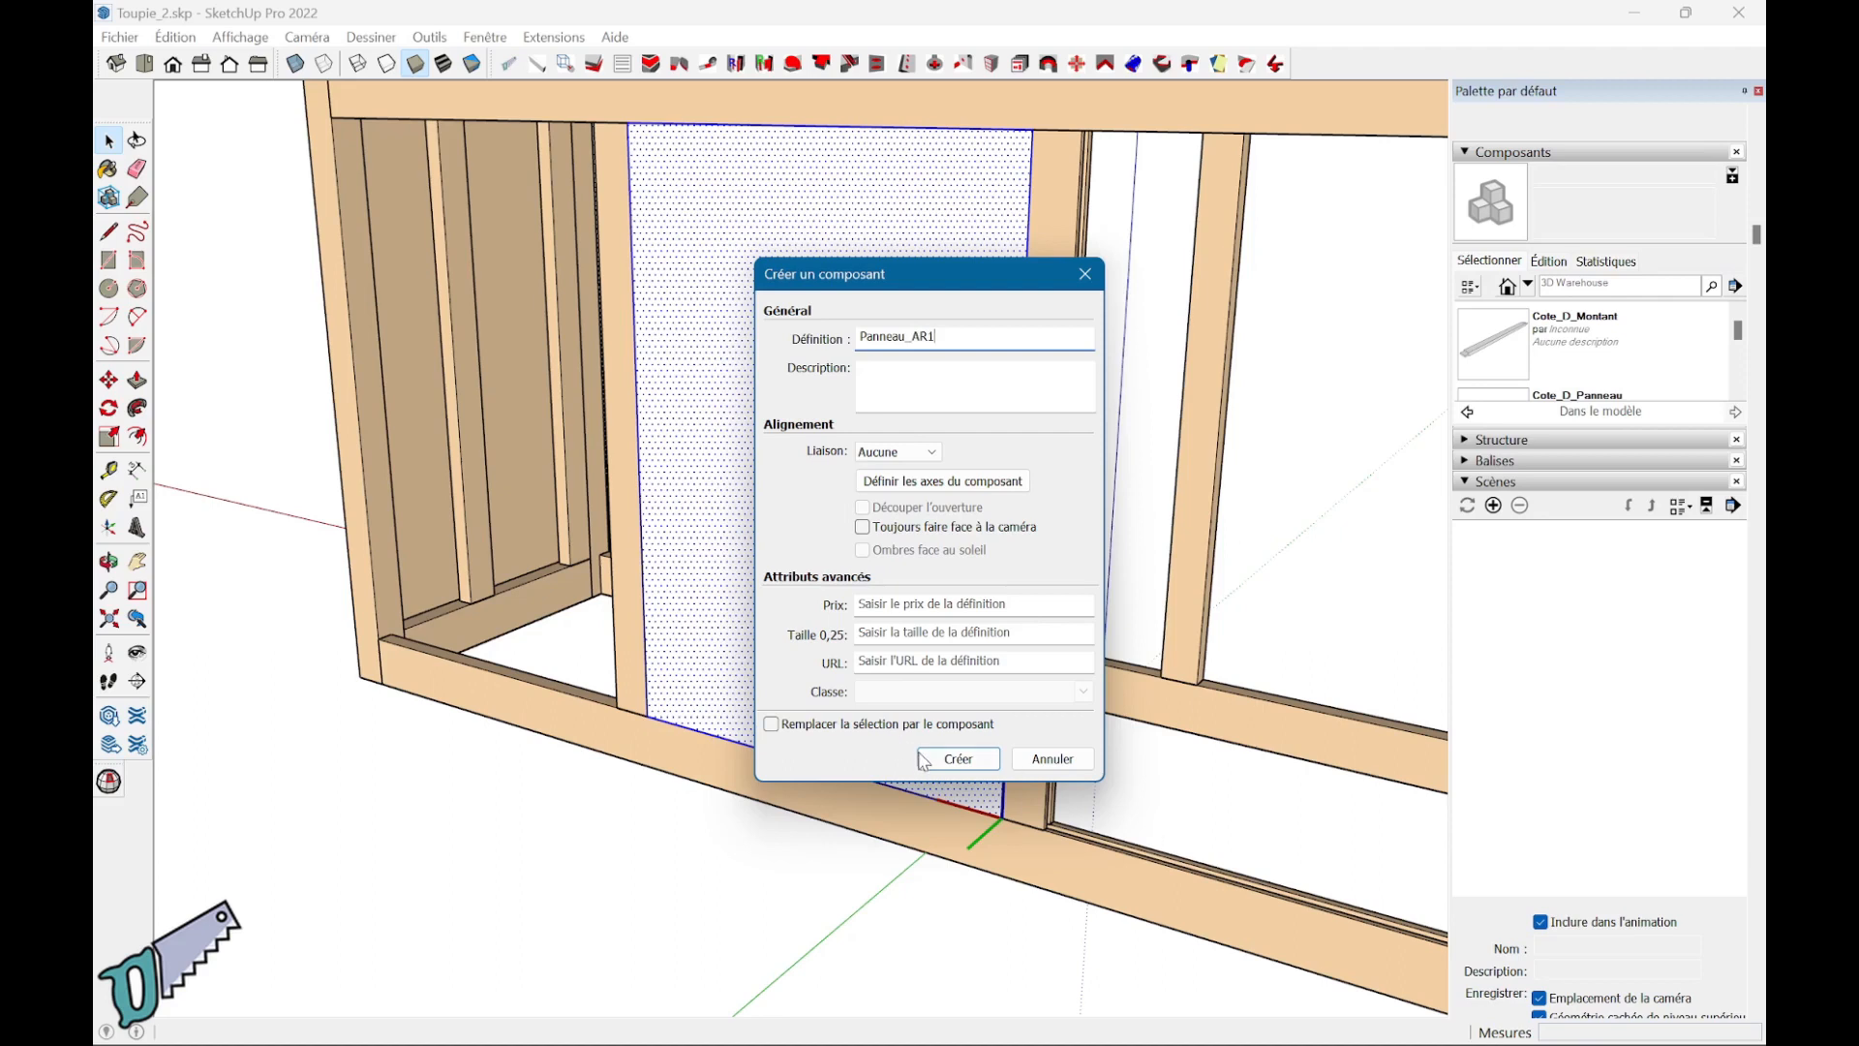
click(957, 758)
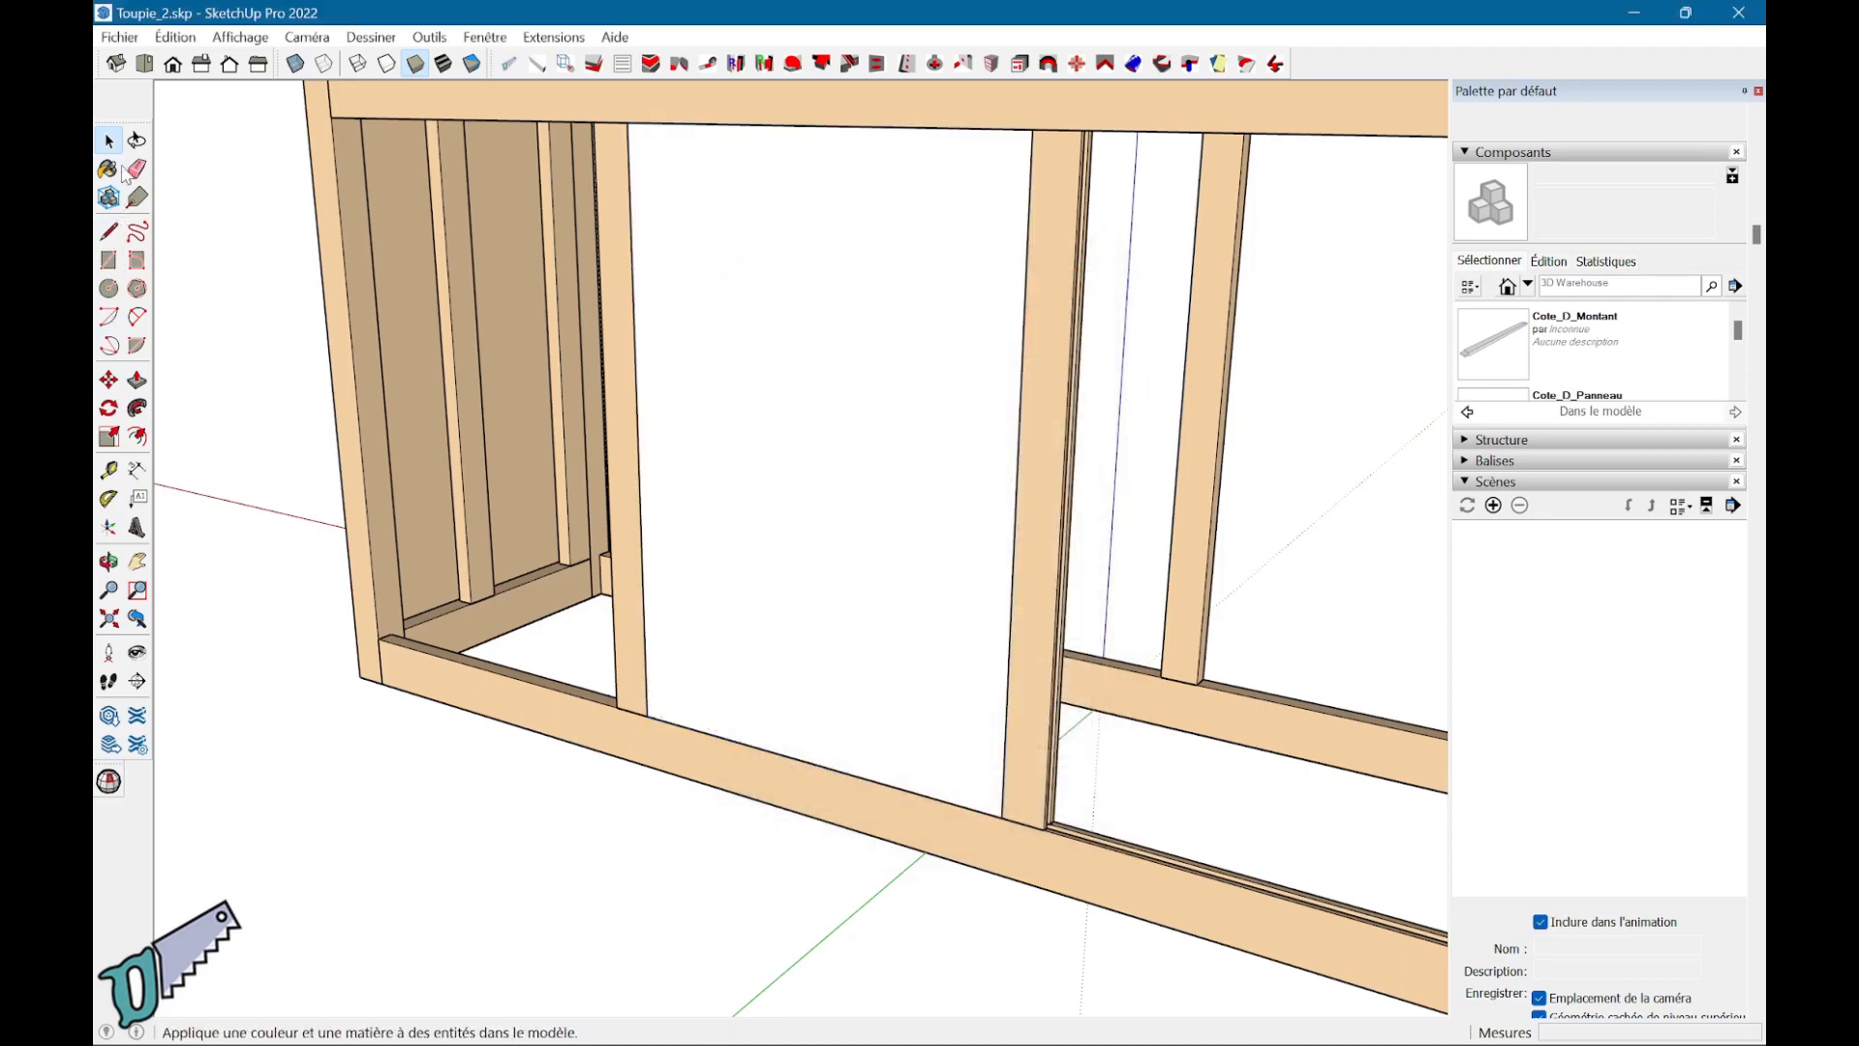
Step: Paint the middle back panel with the MDF material from Mes_materiaux
click(119, 171)
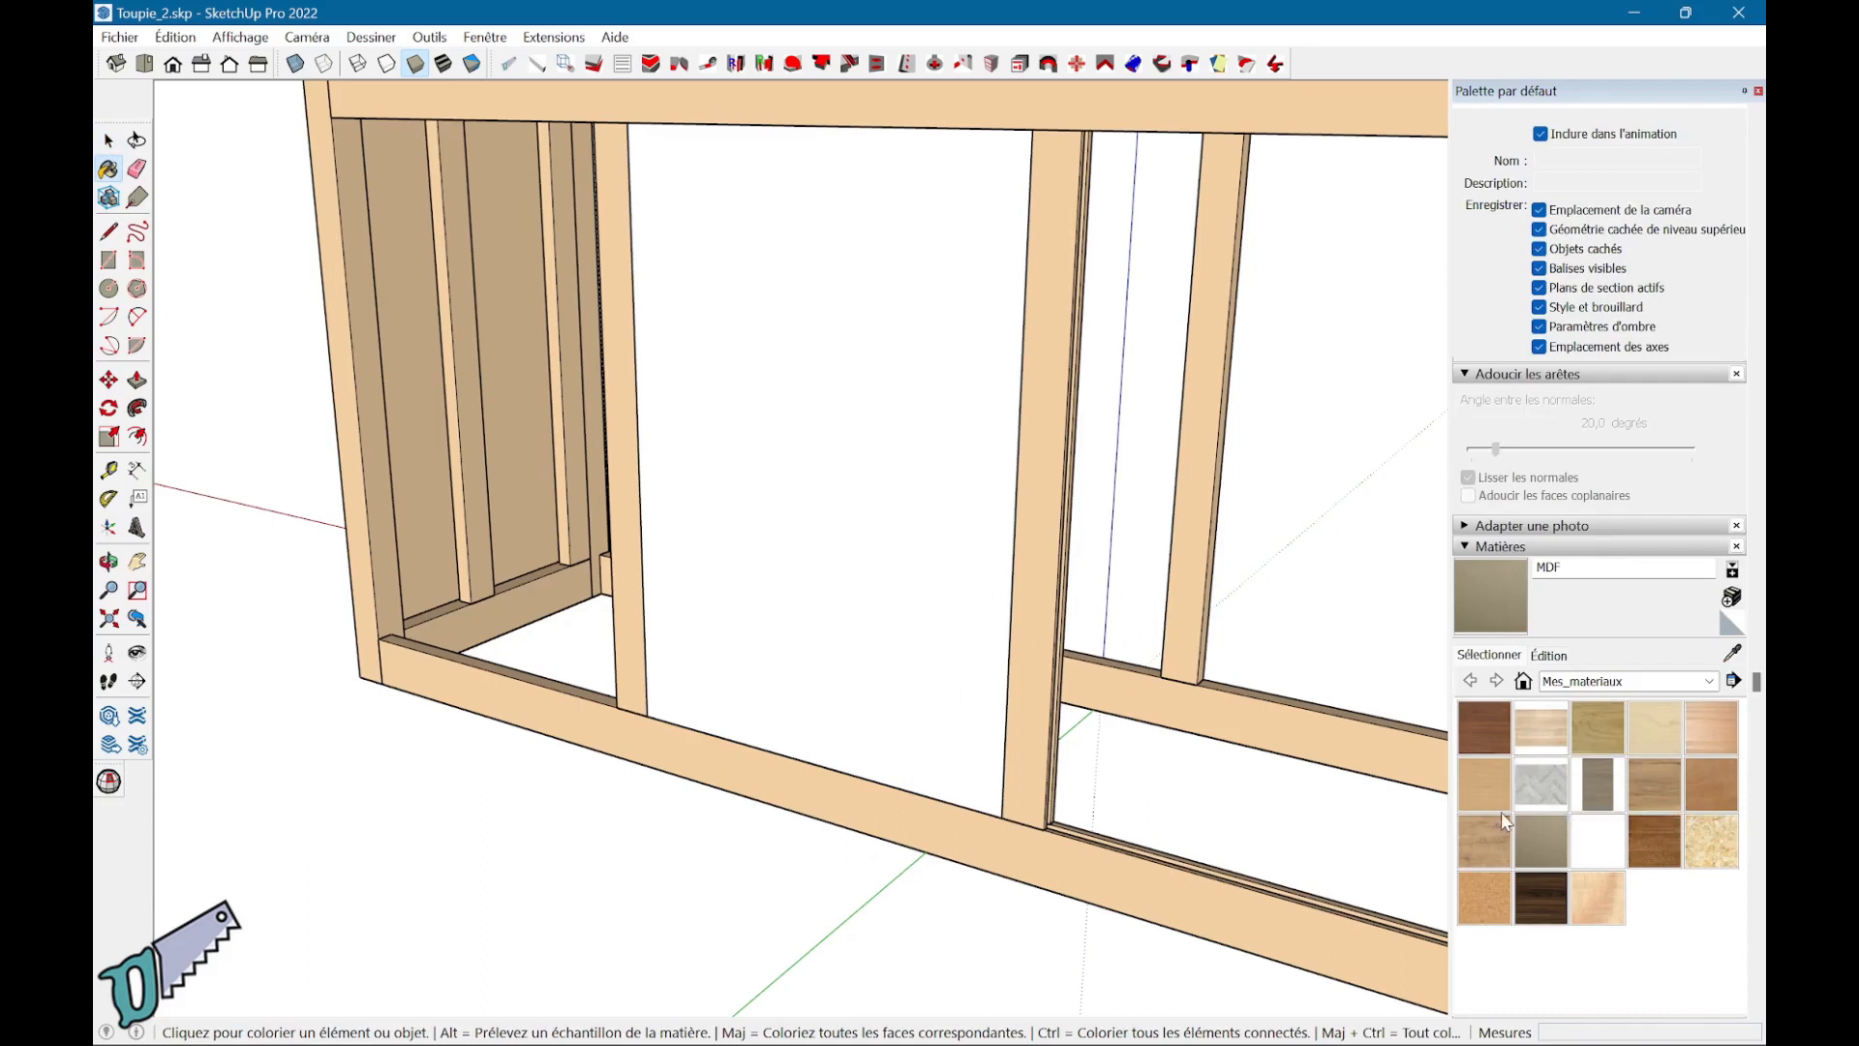
click(1559, 834)
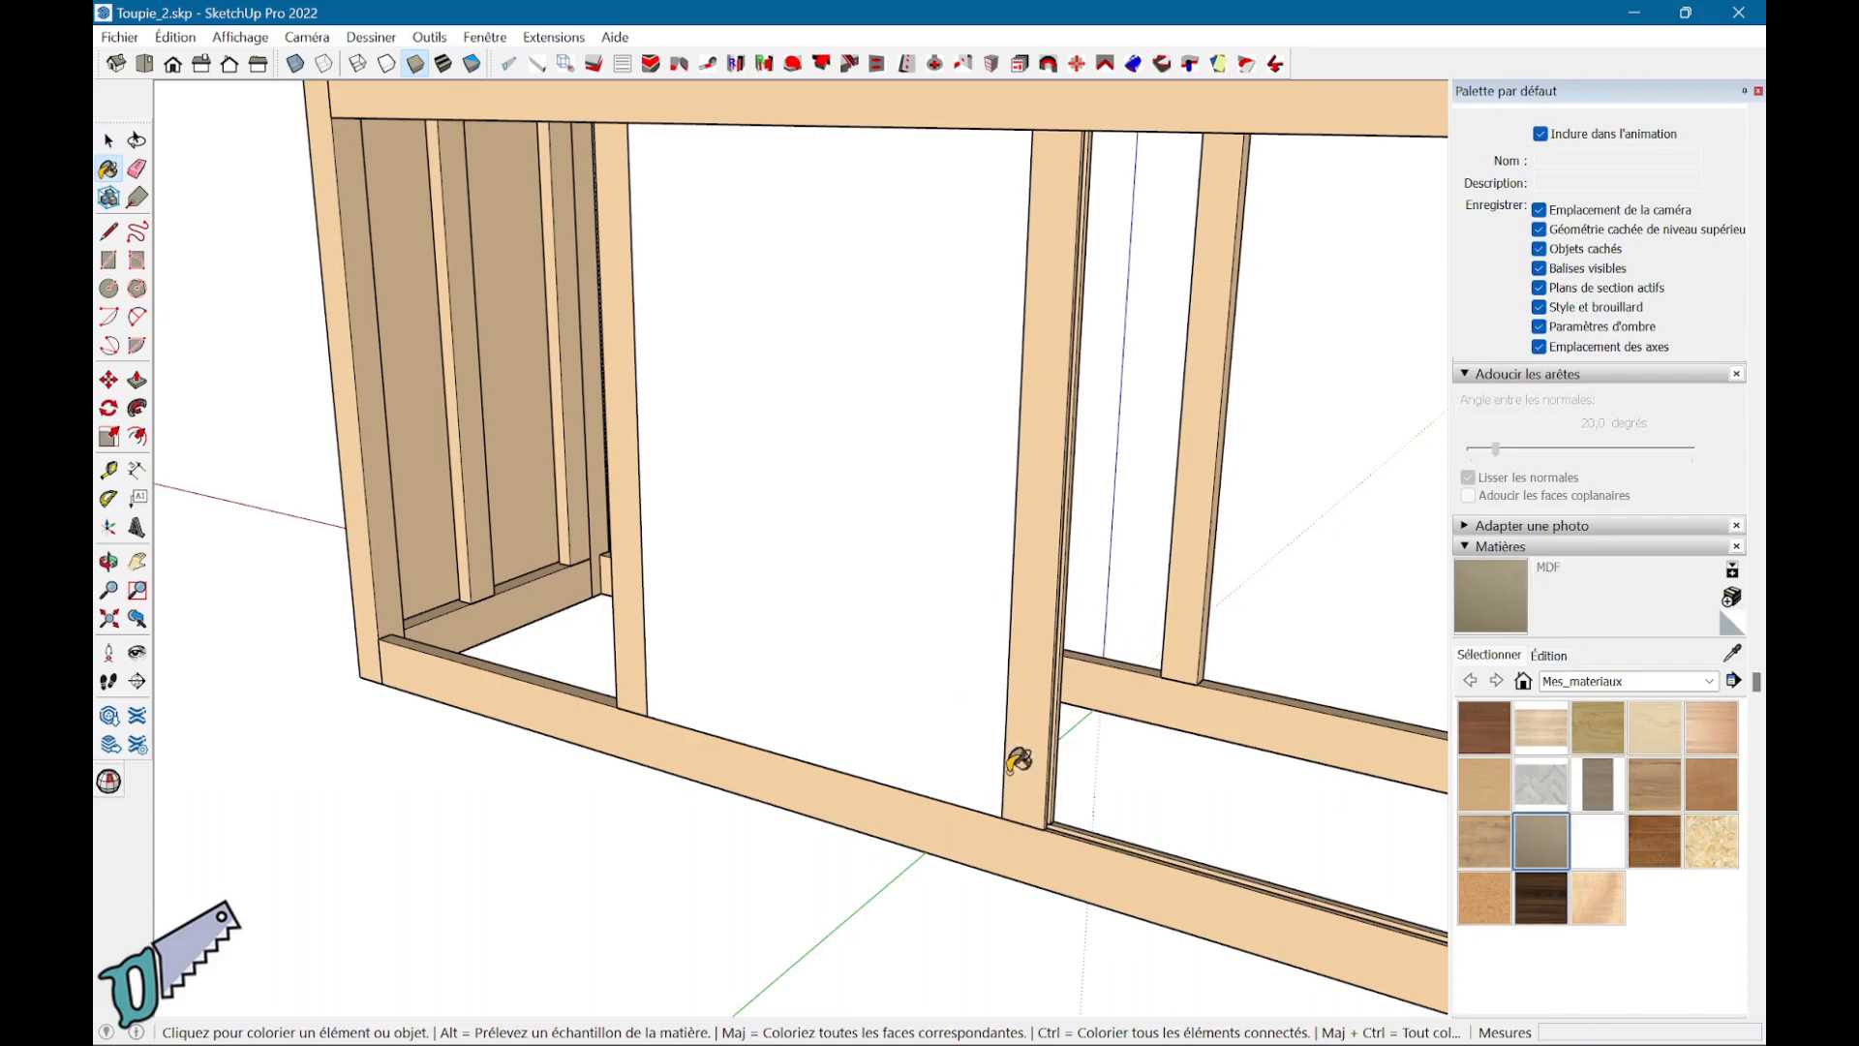
click(936, 679)
key(space)
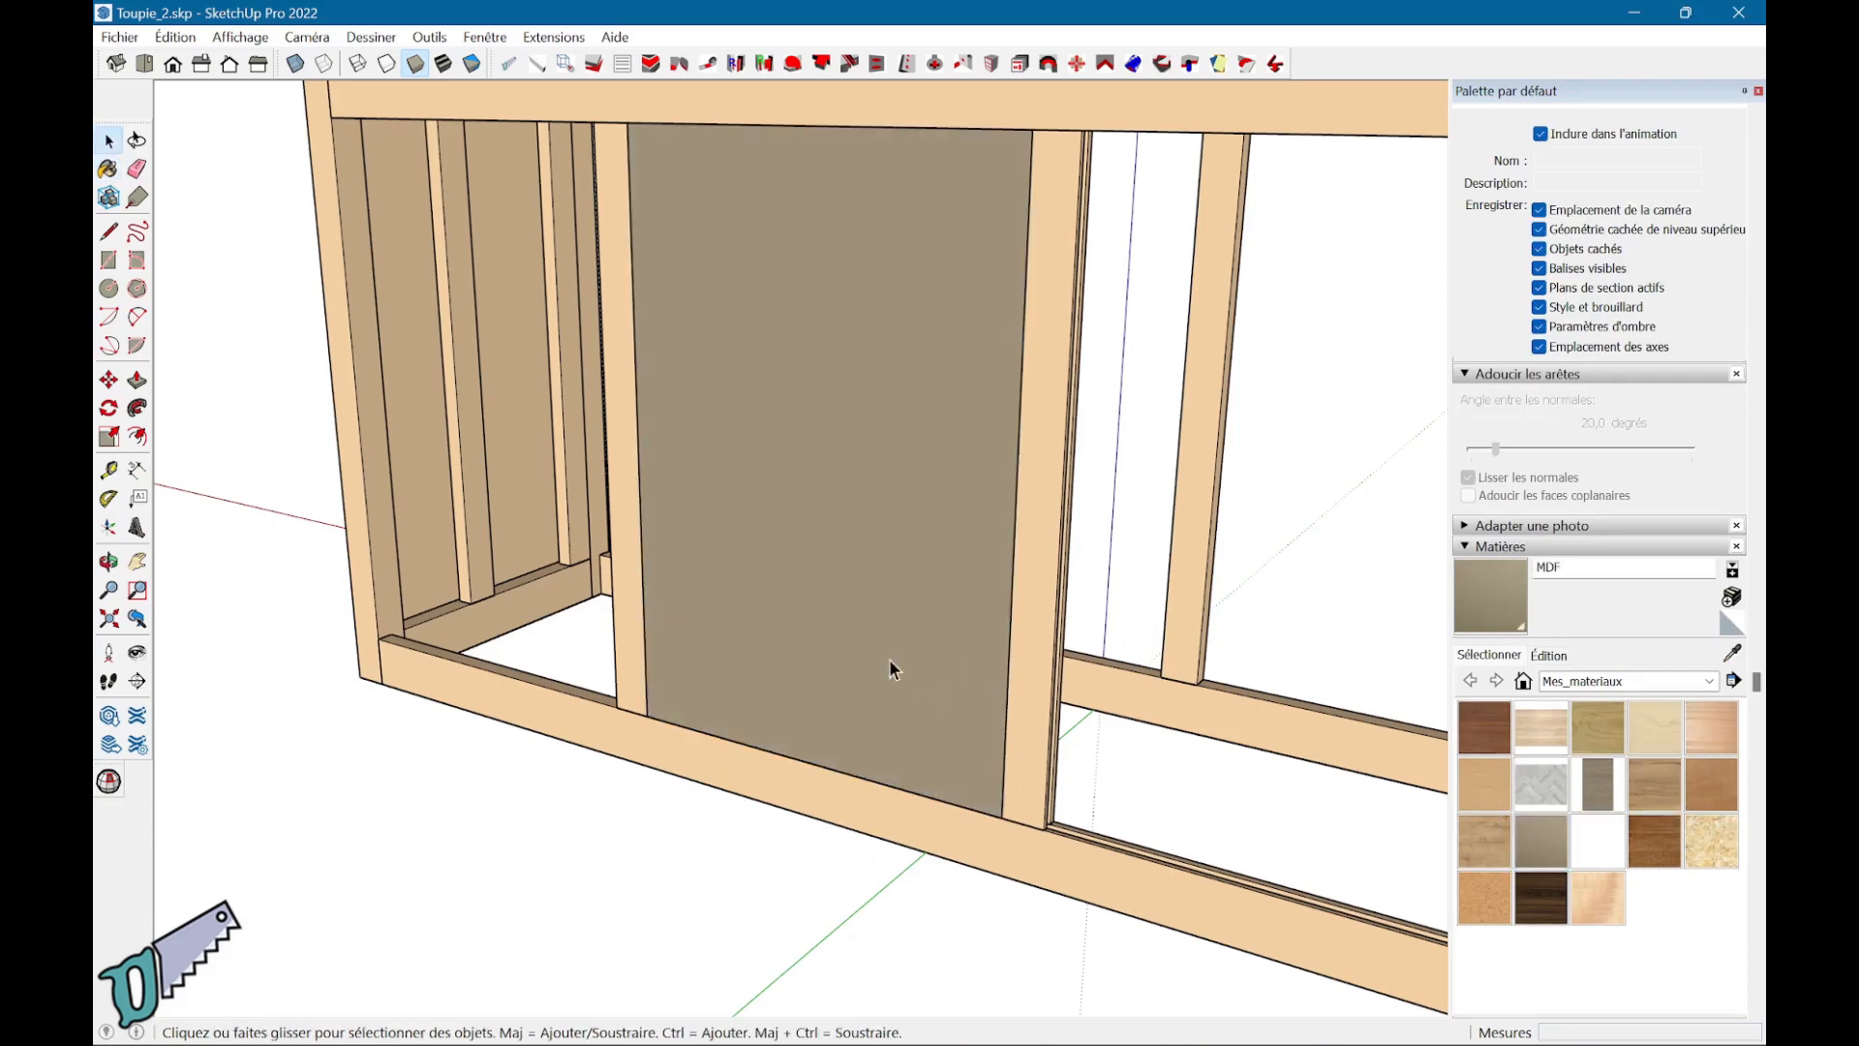
Step: Resize the back panel by adding 20 mm to its width and height, giving 518 x 746 mm, extended equally on all sides
right_click(857, 574)
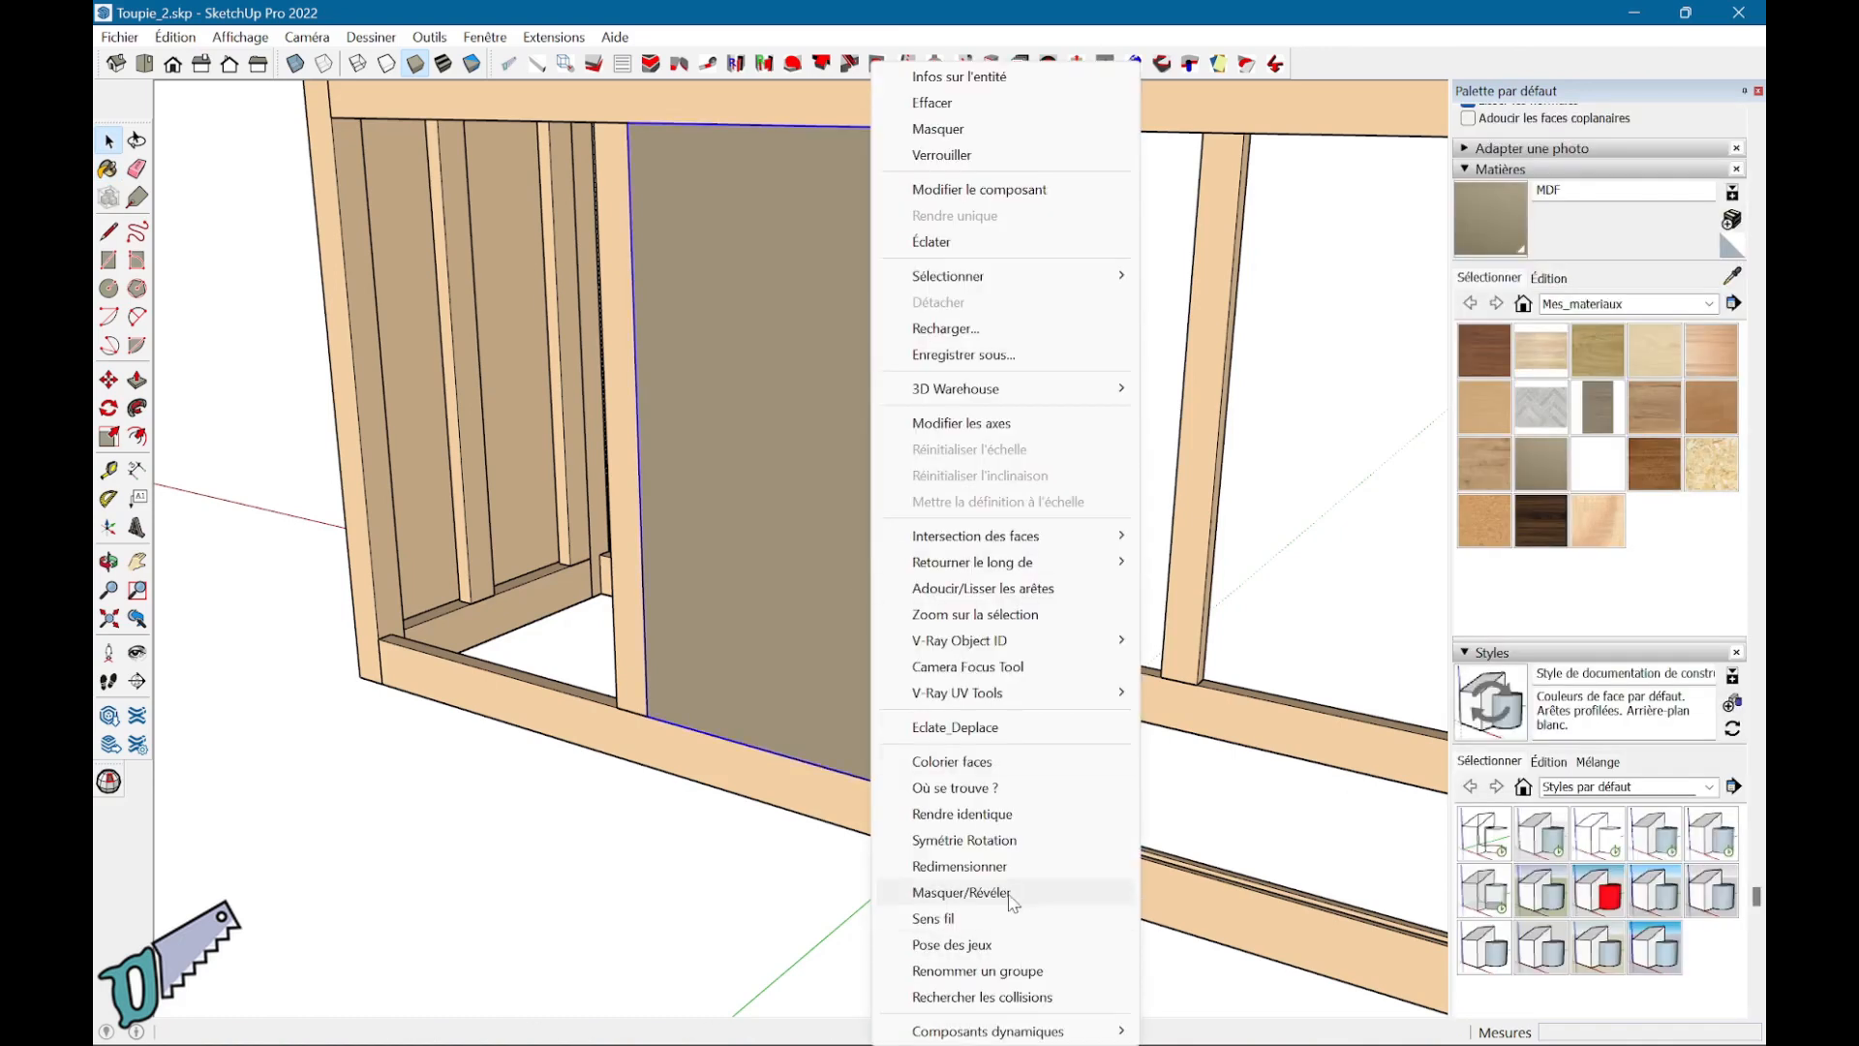
click(968, 866)
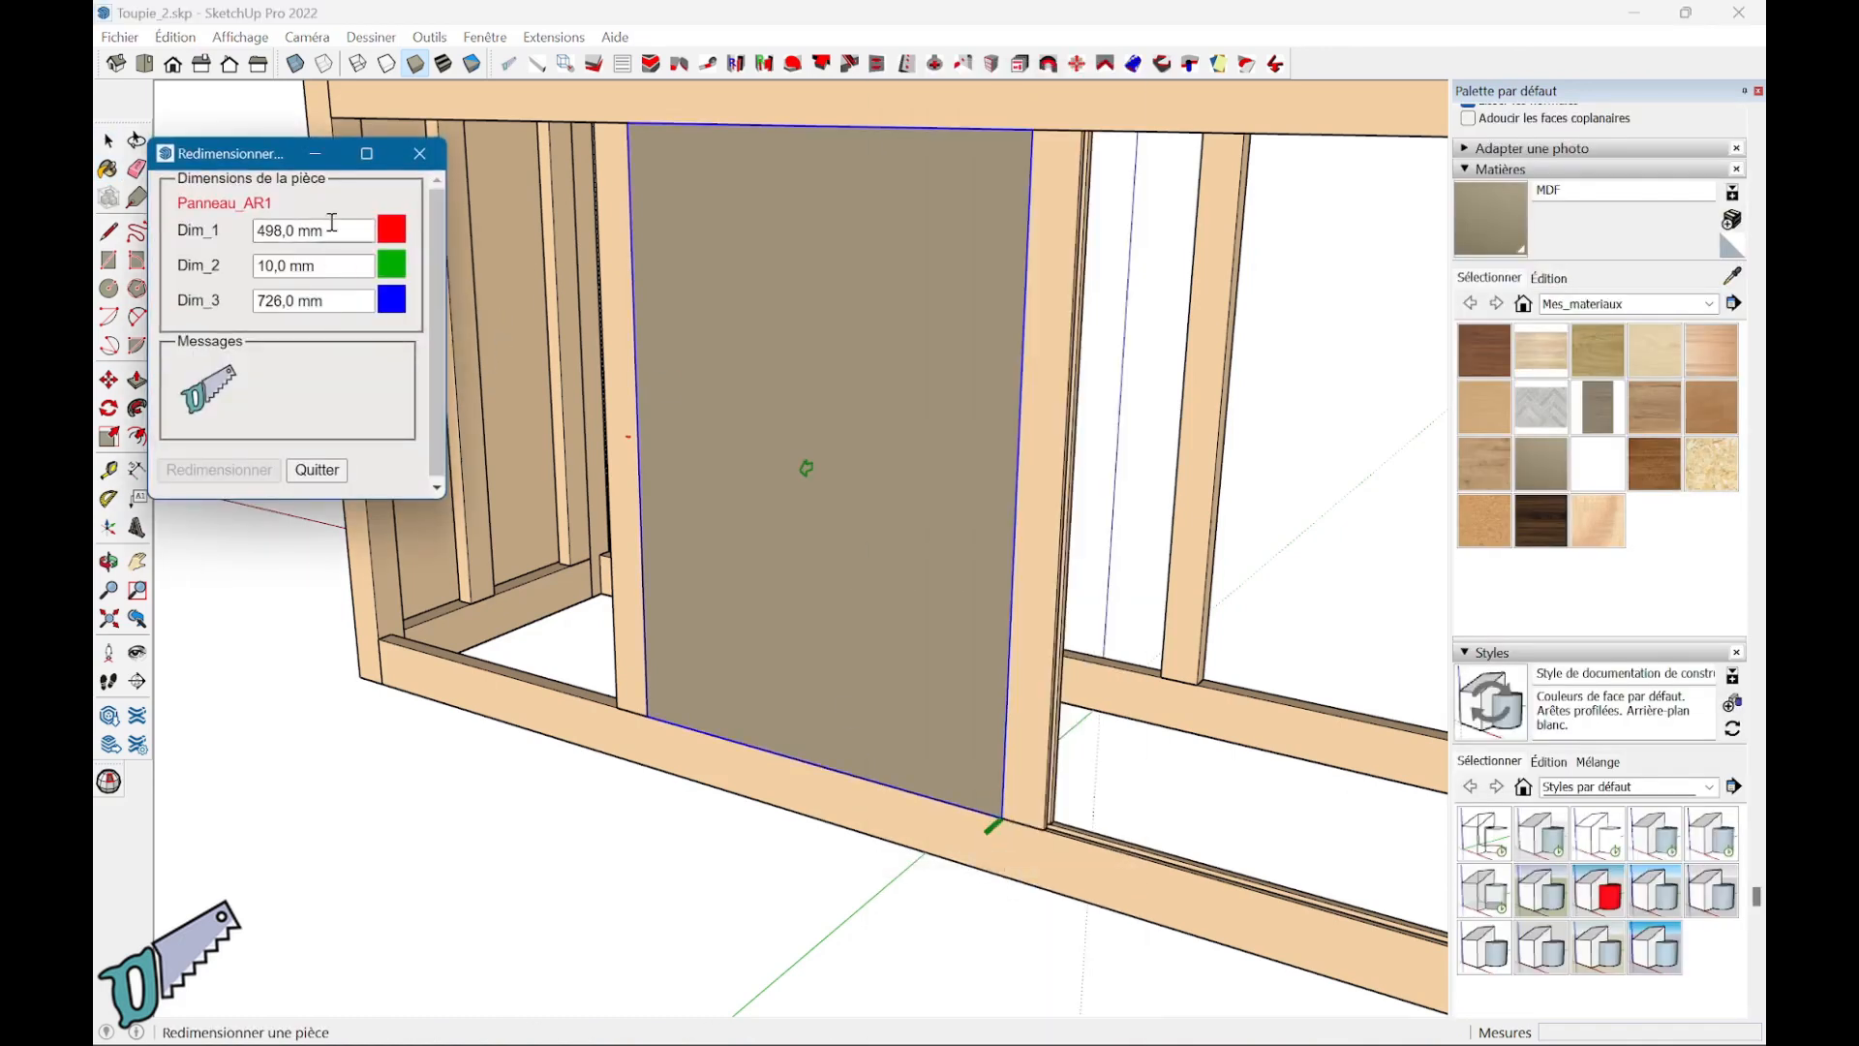
drag(331, 229, 288, 224)
text(+20)
key(Tab)
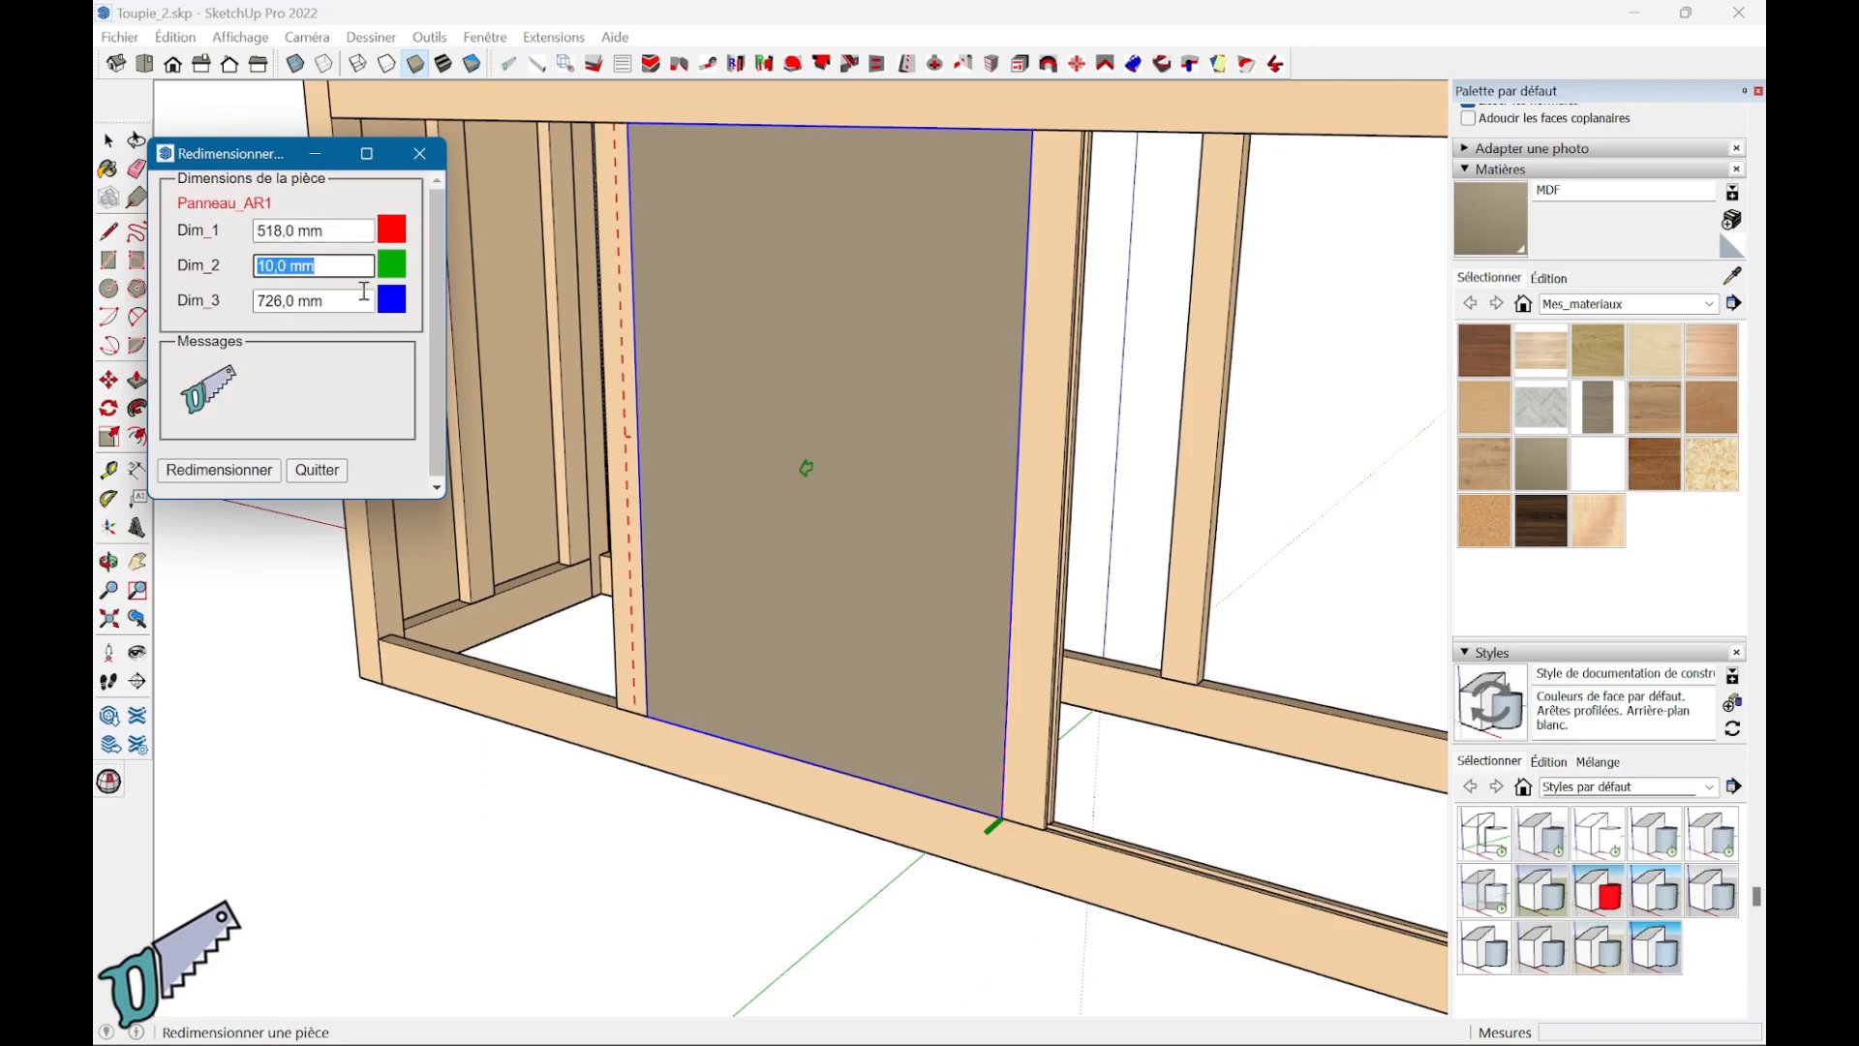
click(355, 304)
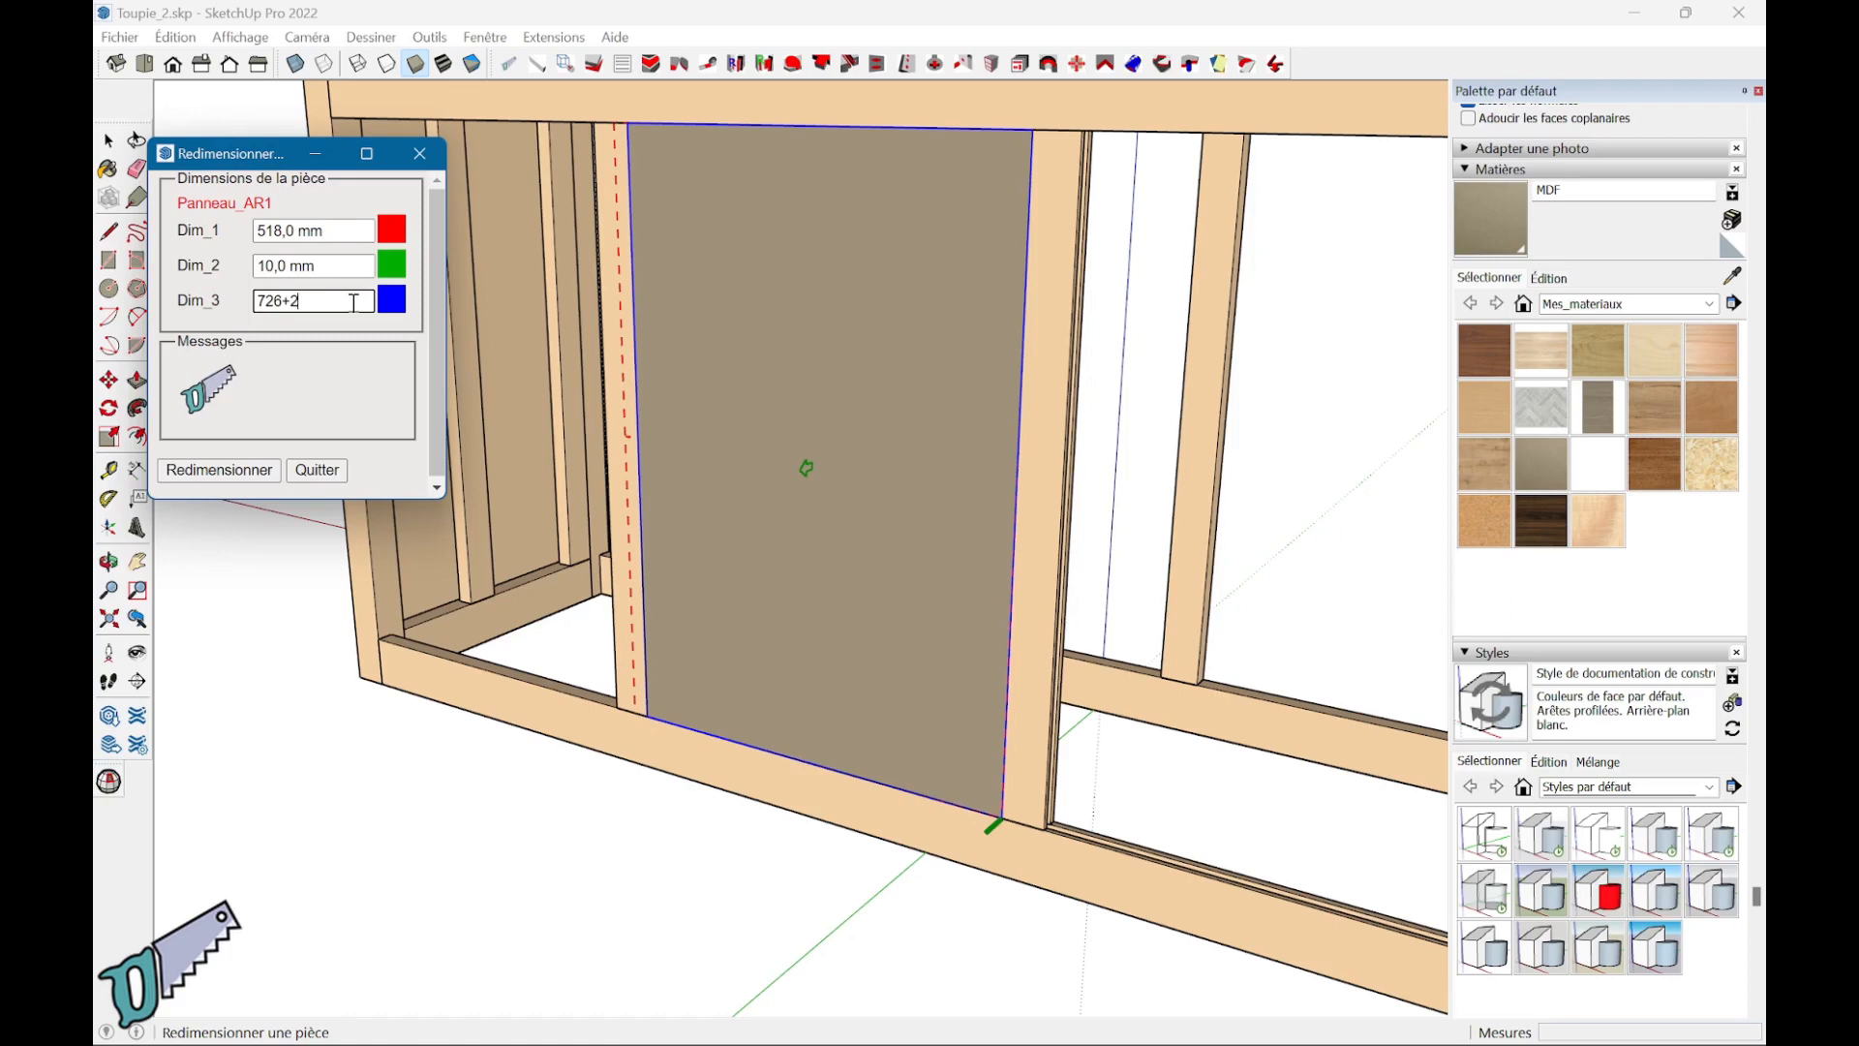
text(+20)
key(Tab)
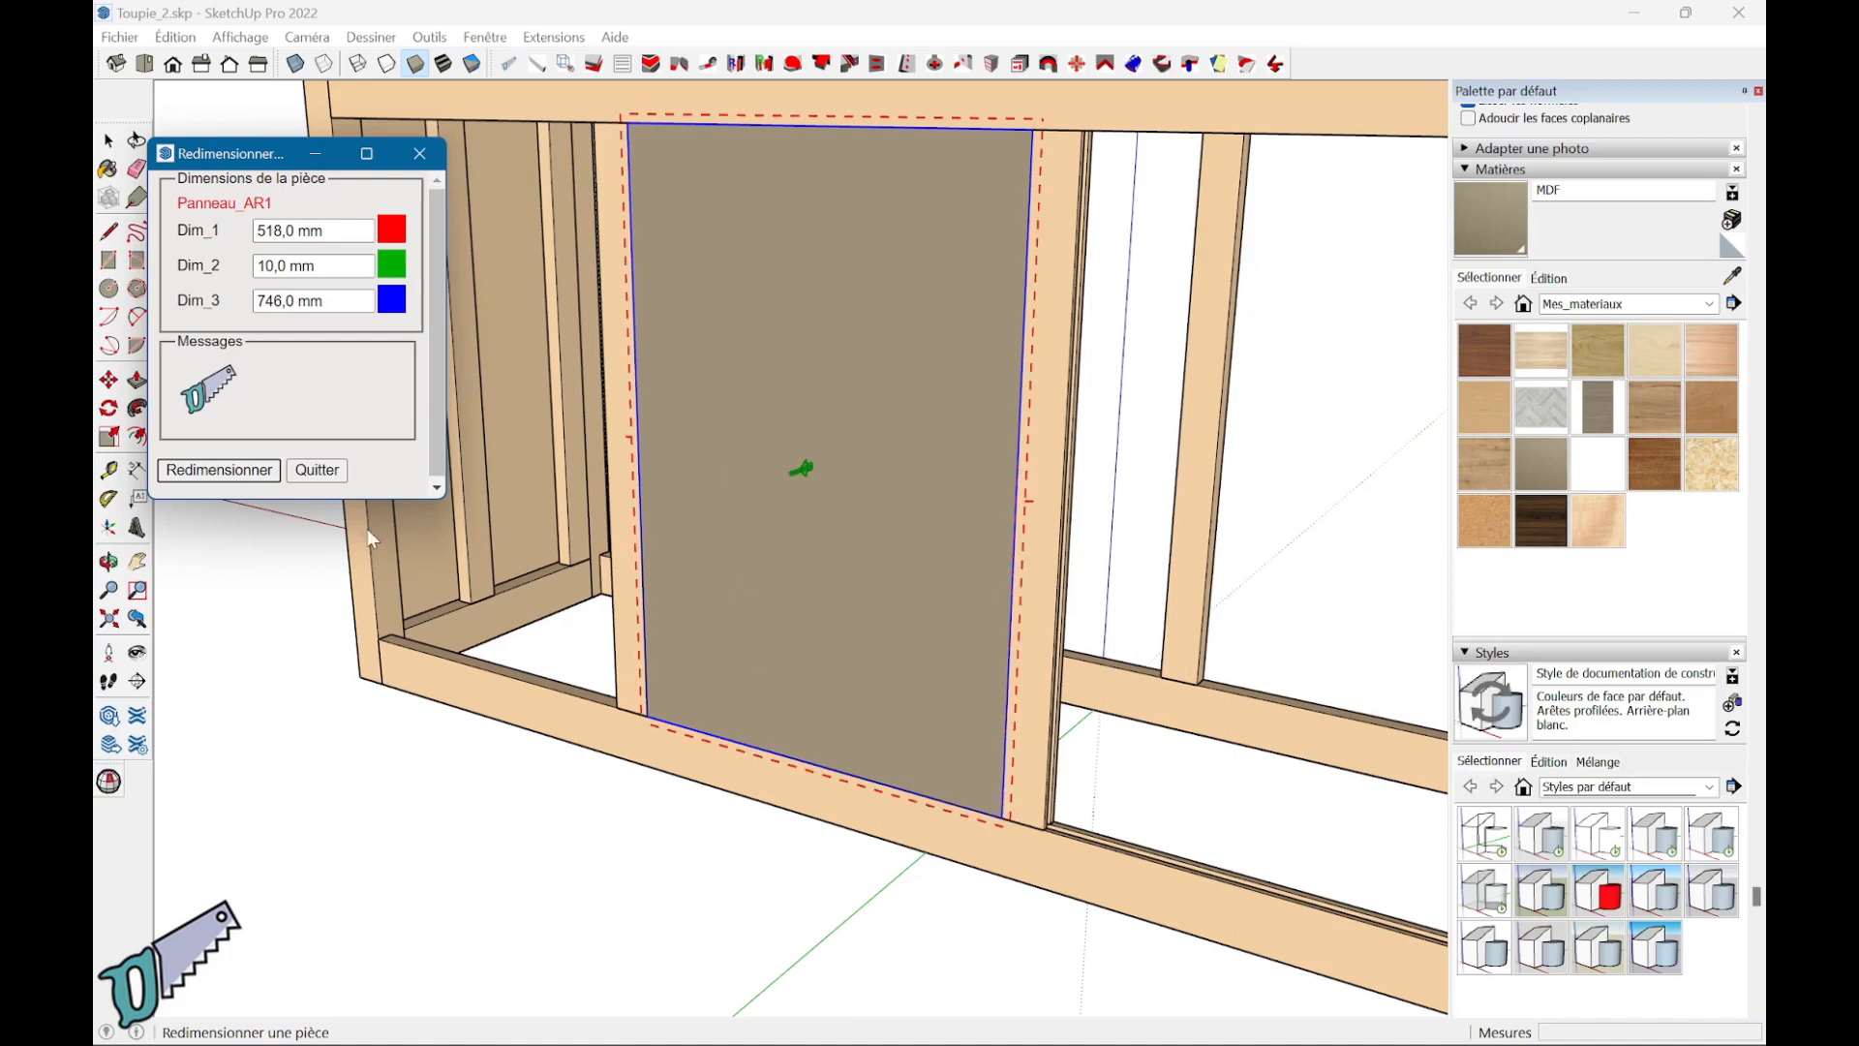
ctrl+click(219, 470)
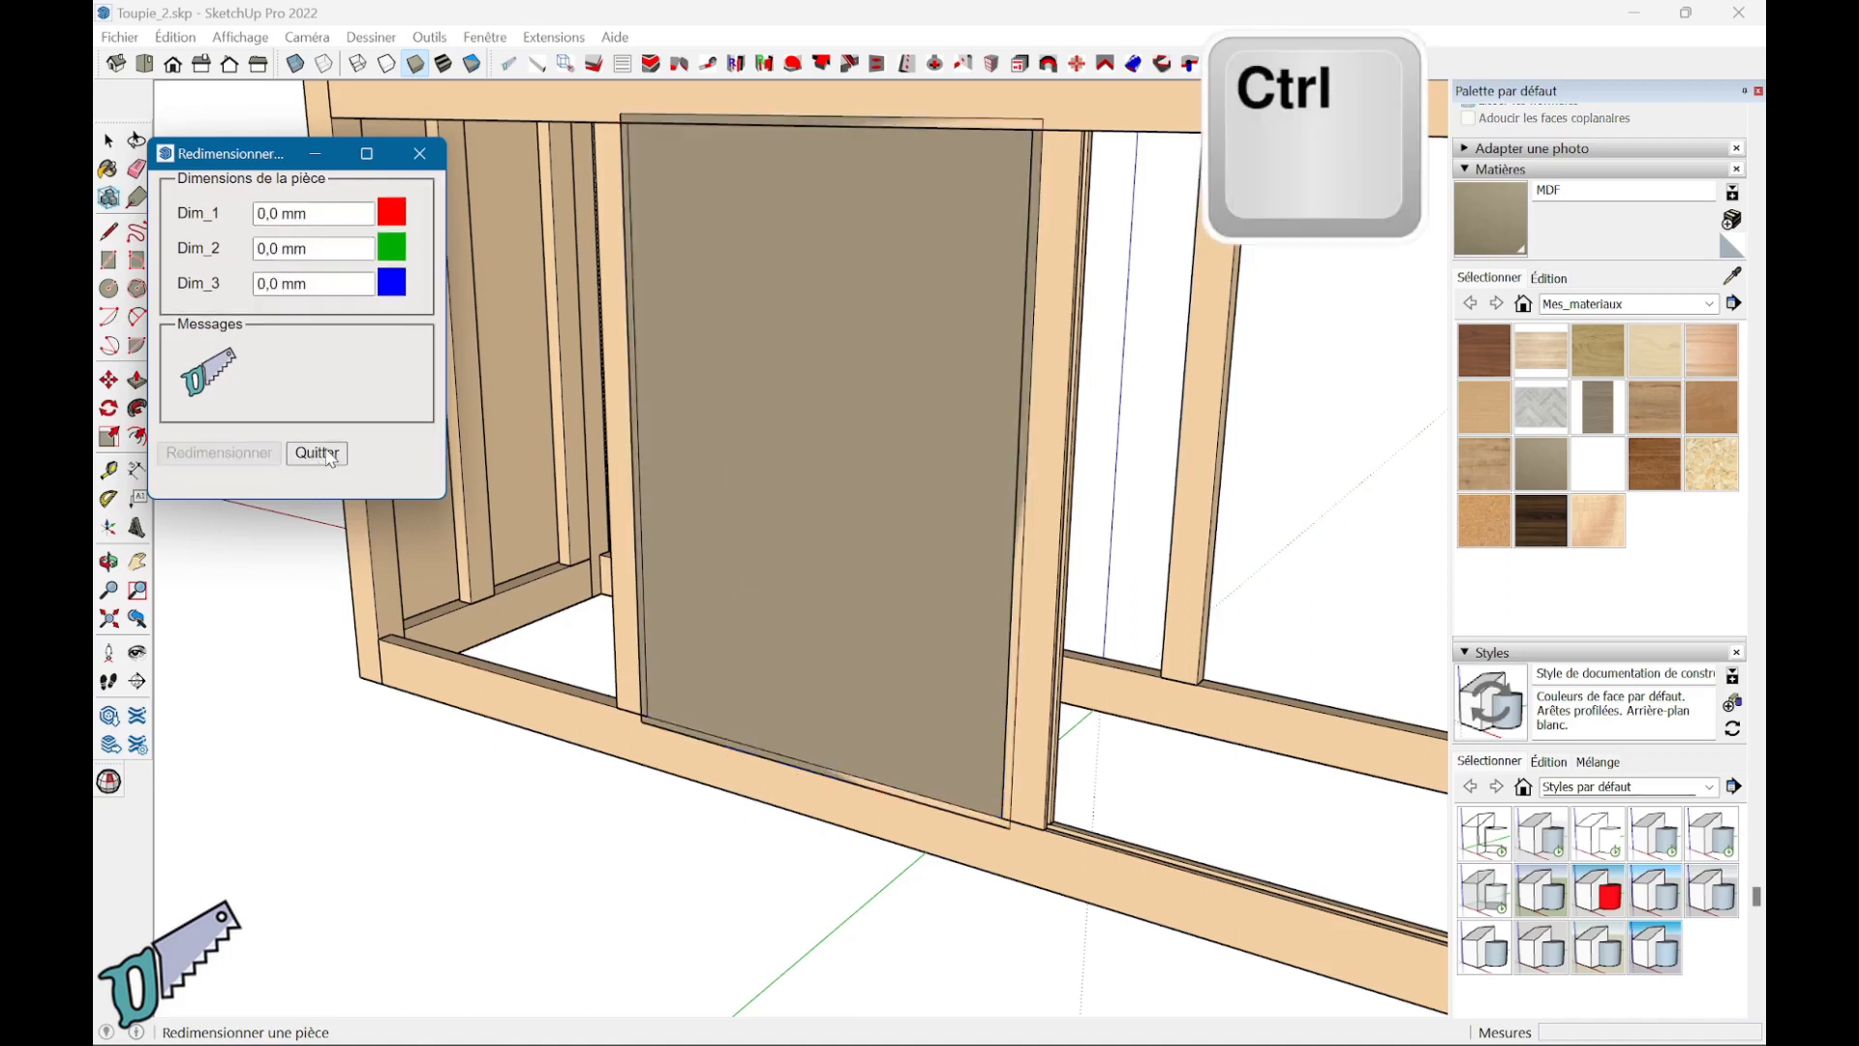
click(318, 453)
Step: Move the back panel 6 mm inward along the green axis so it sits in the frame grooves
click(777, 606)
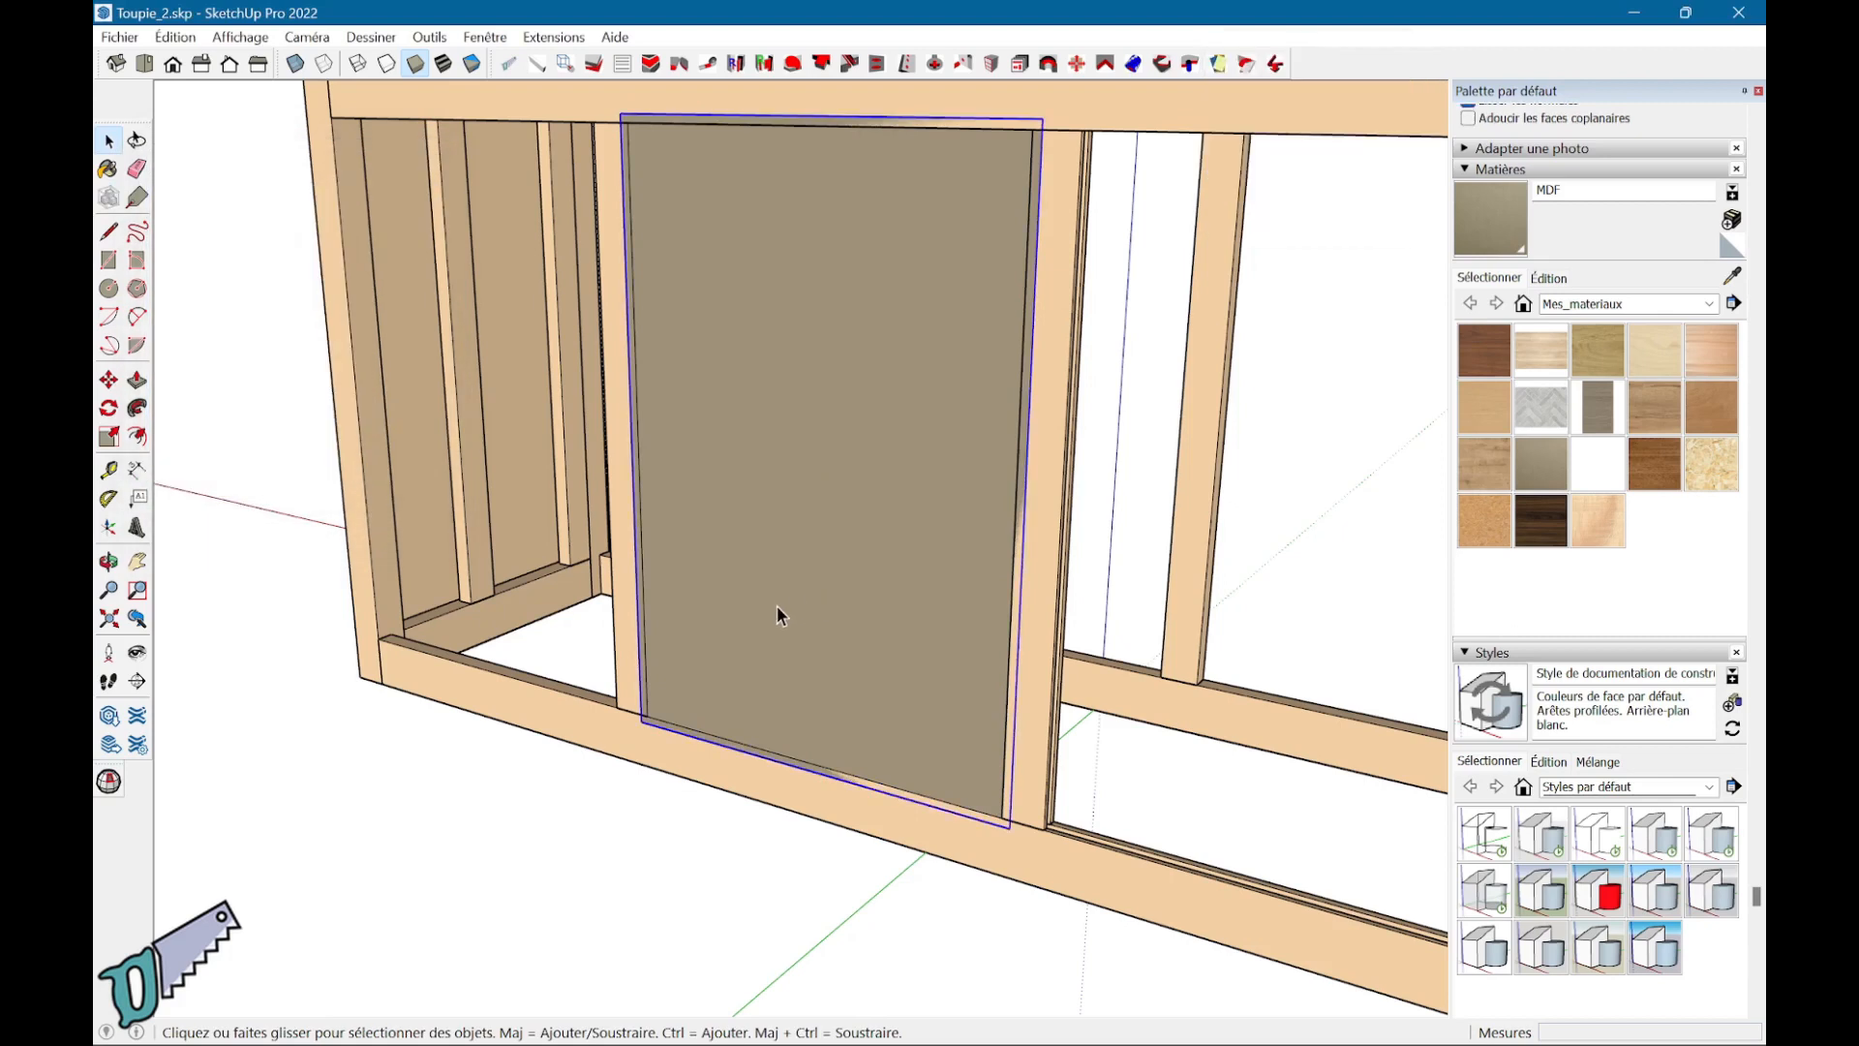
key(m)
click(777, 606)
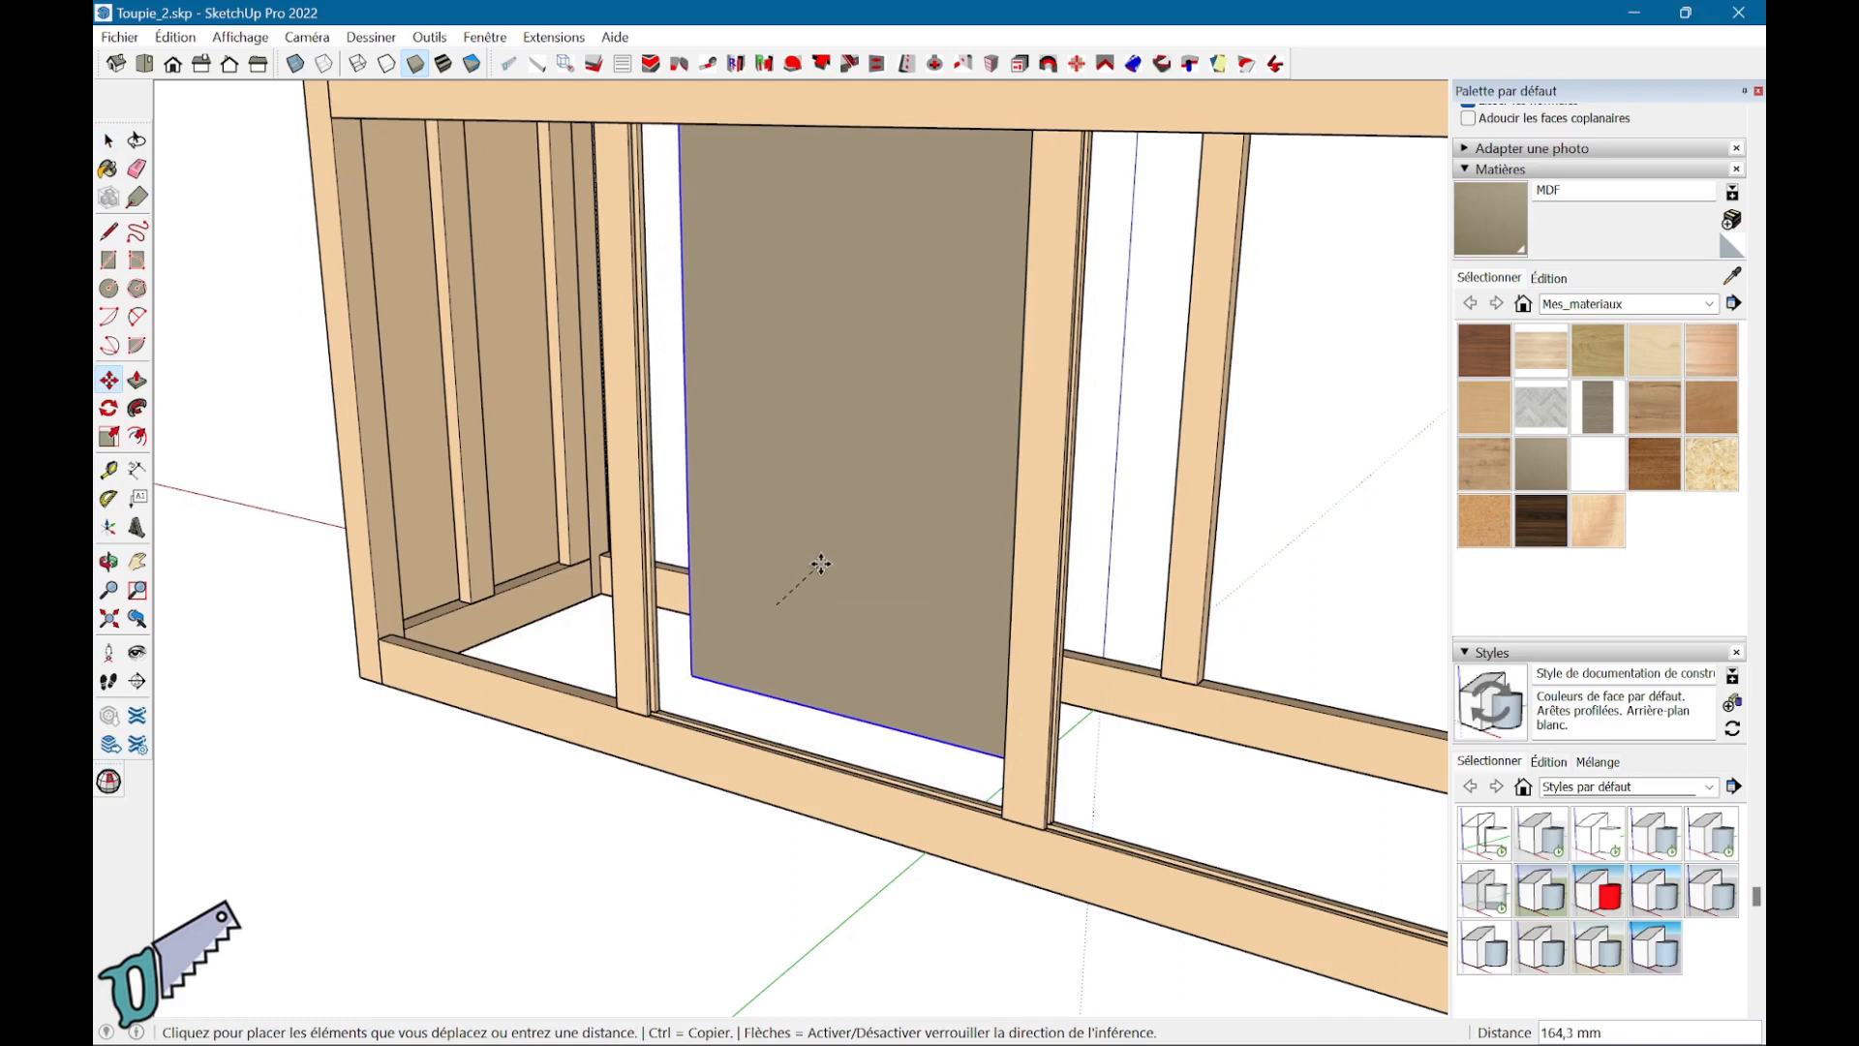
key(Left)
click(820, 568)
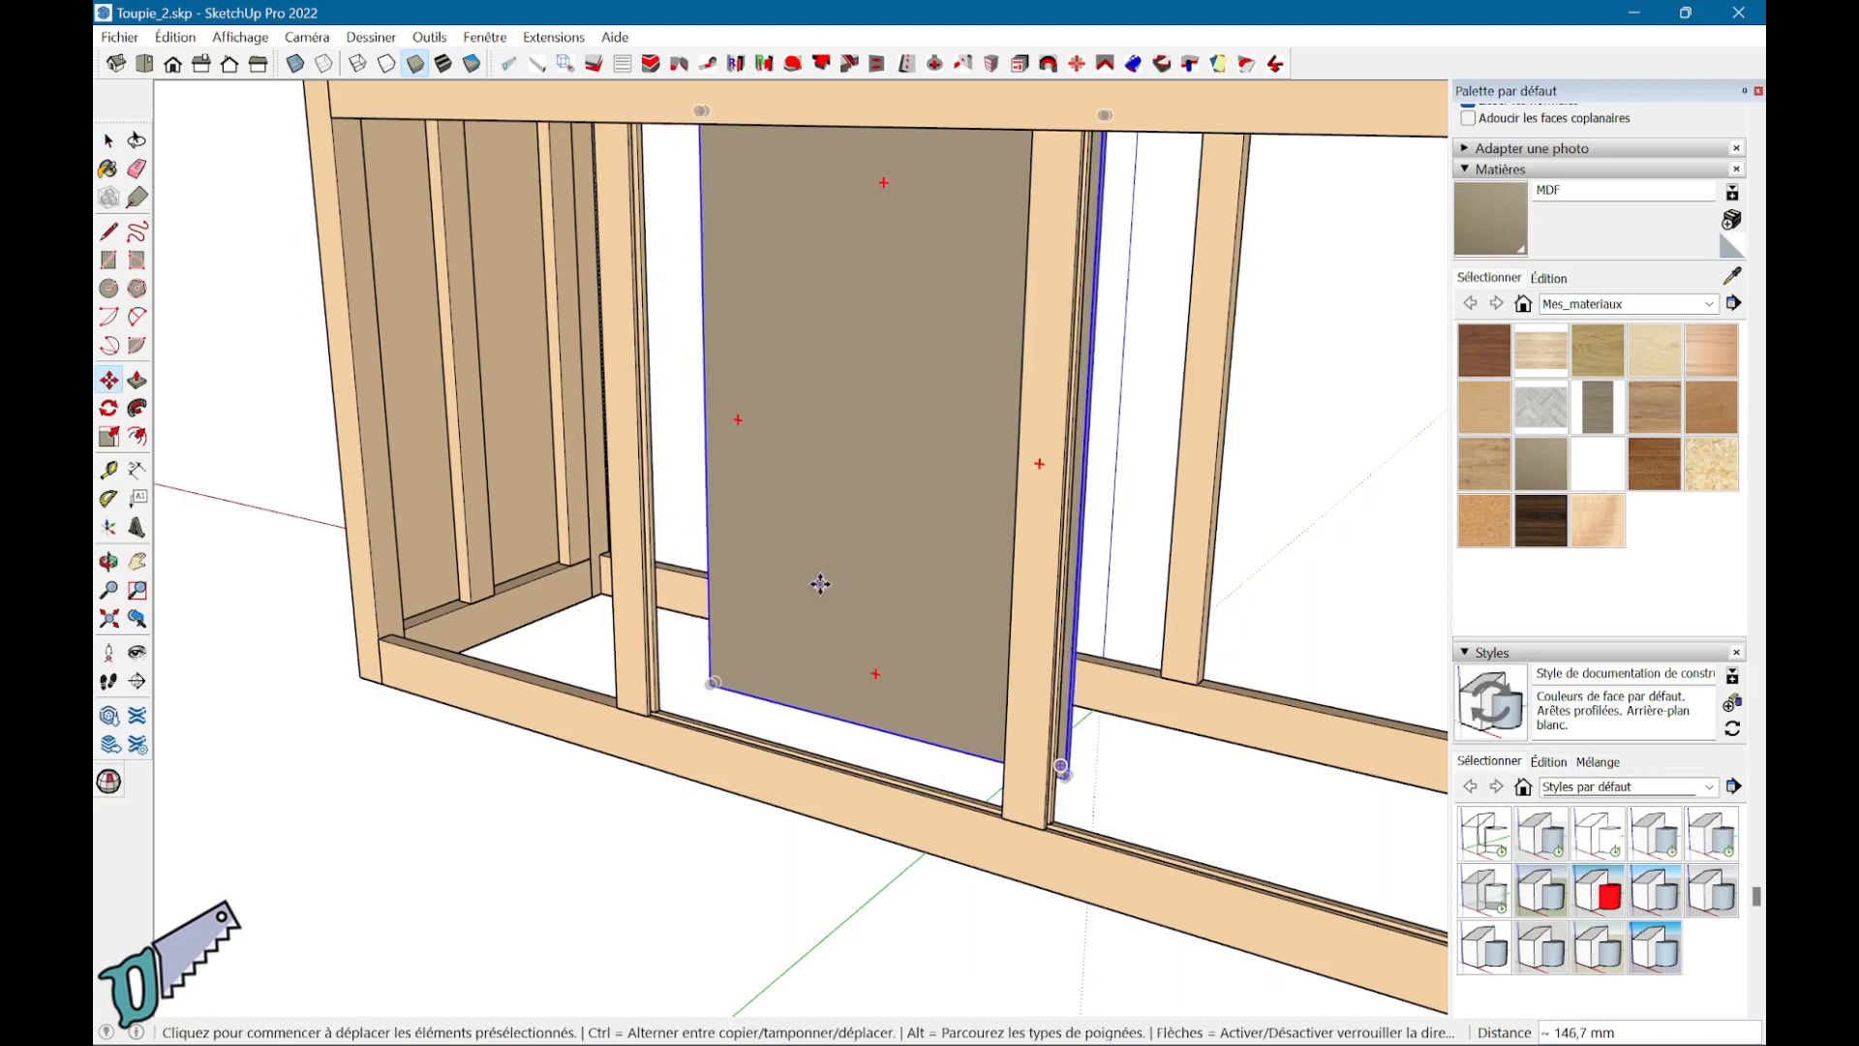
text(6)
key(Return)
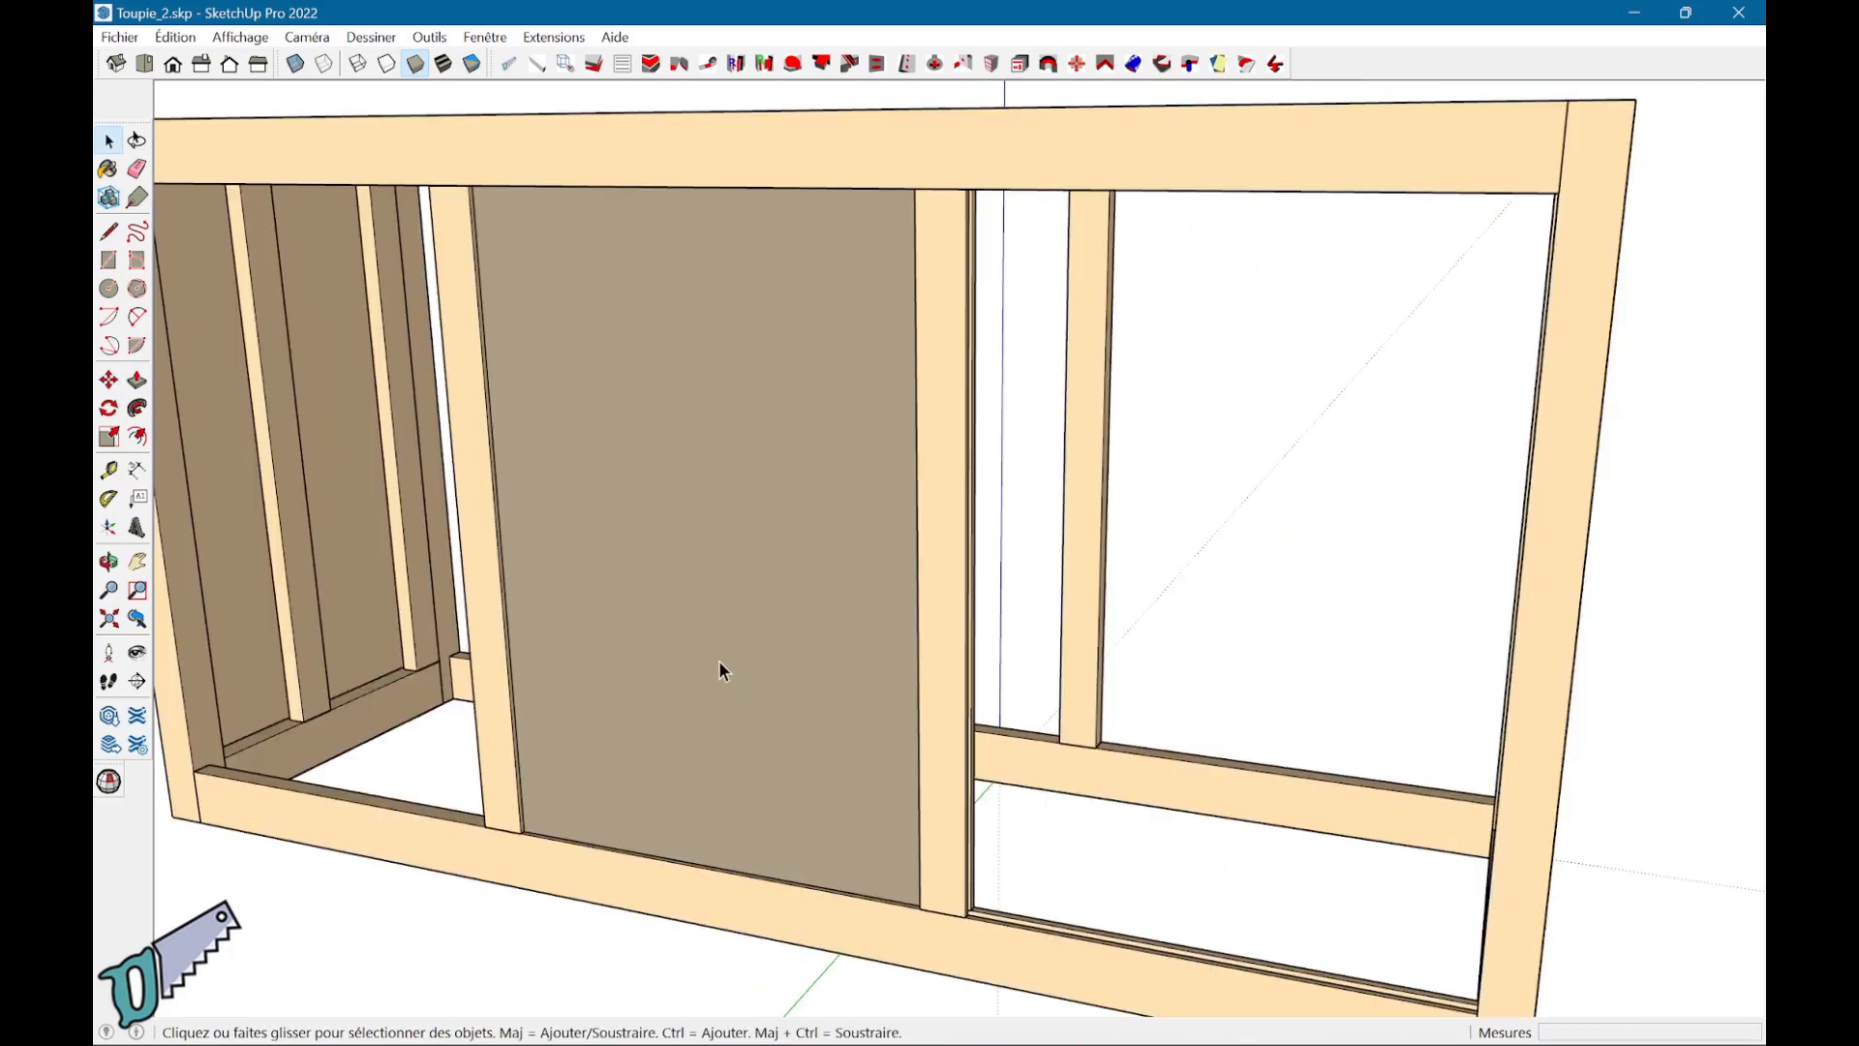
Step: Hide the intermediate upright at the panel's free edge and copy the panel across to the adjacent opening beside the end frame
right_click(484, 718)
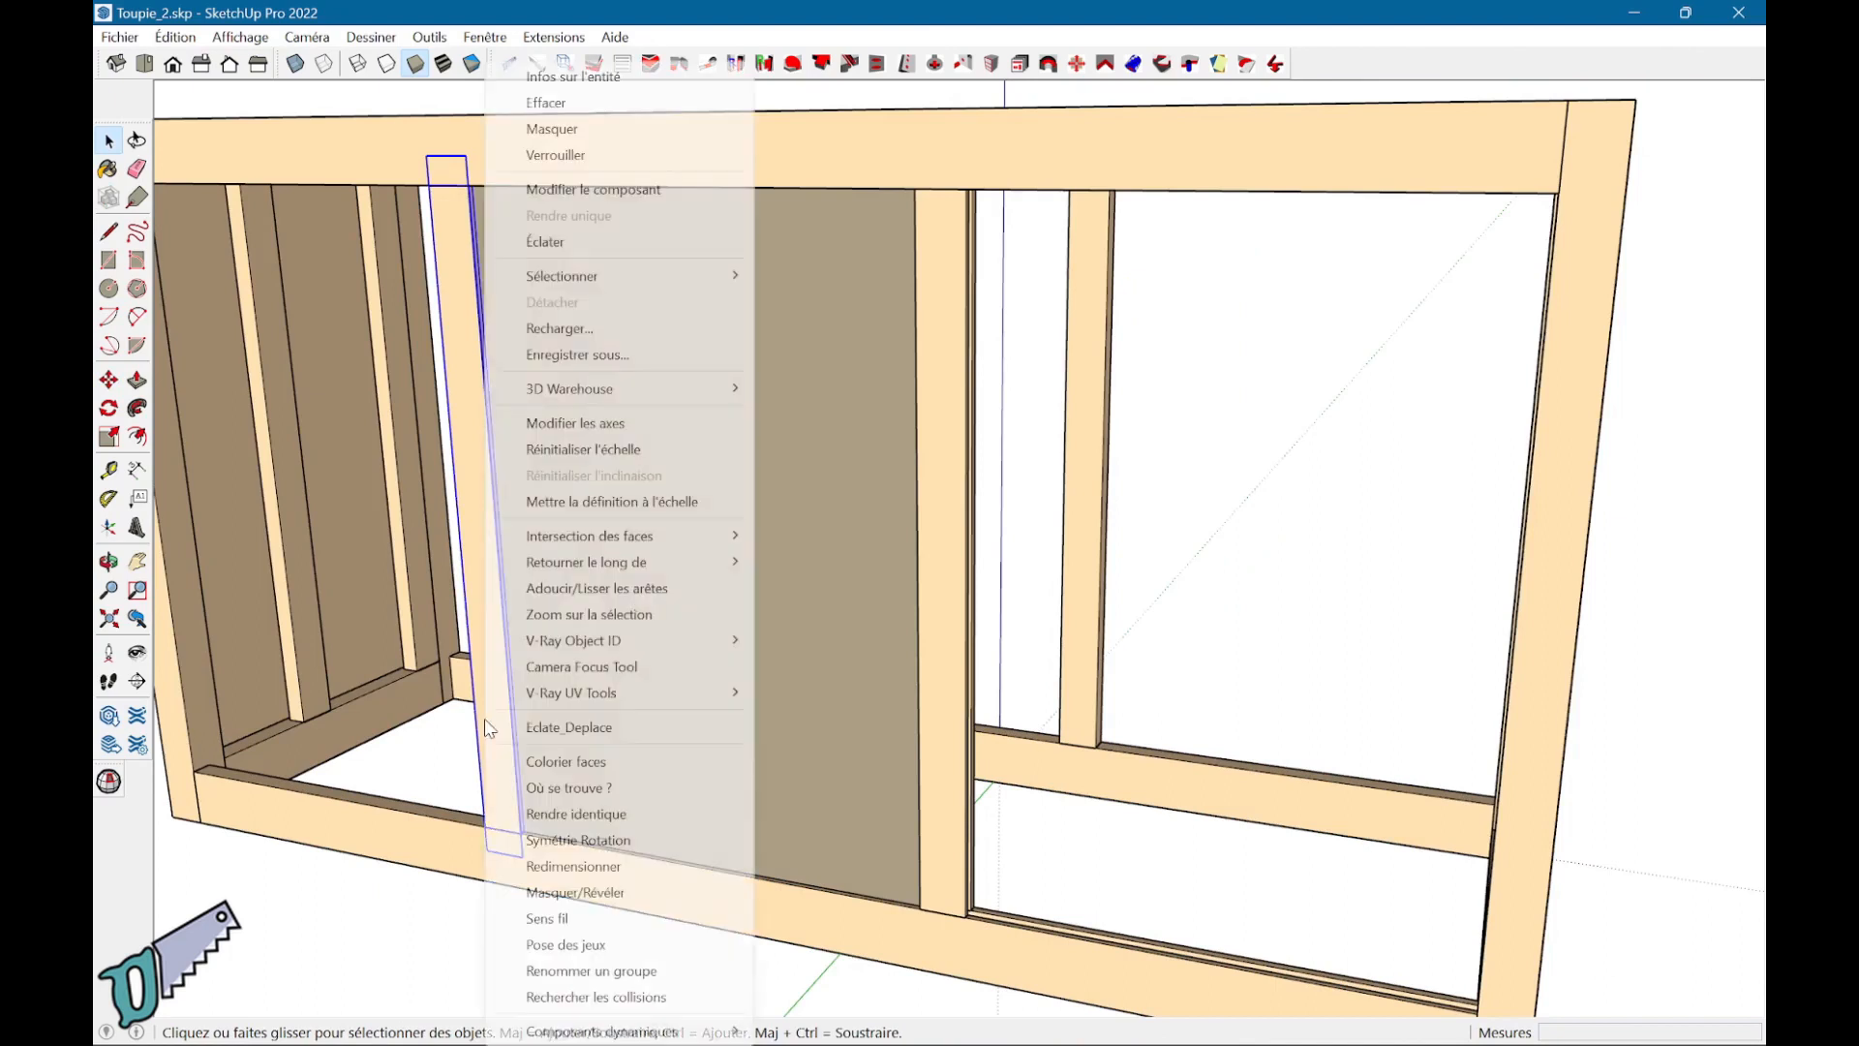
click(578, 133)
click(620, 441)
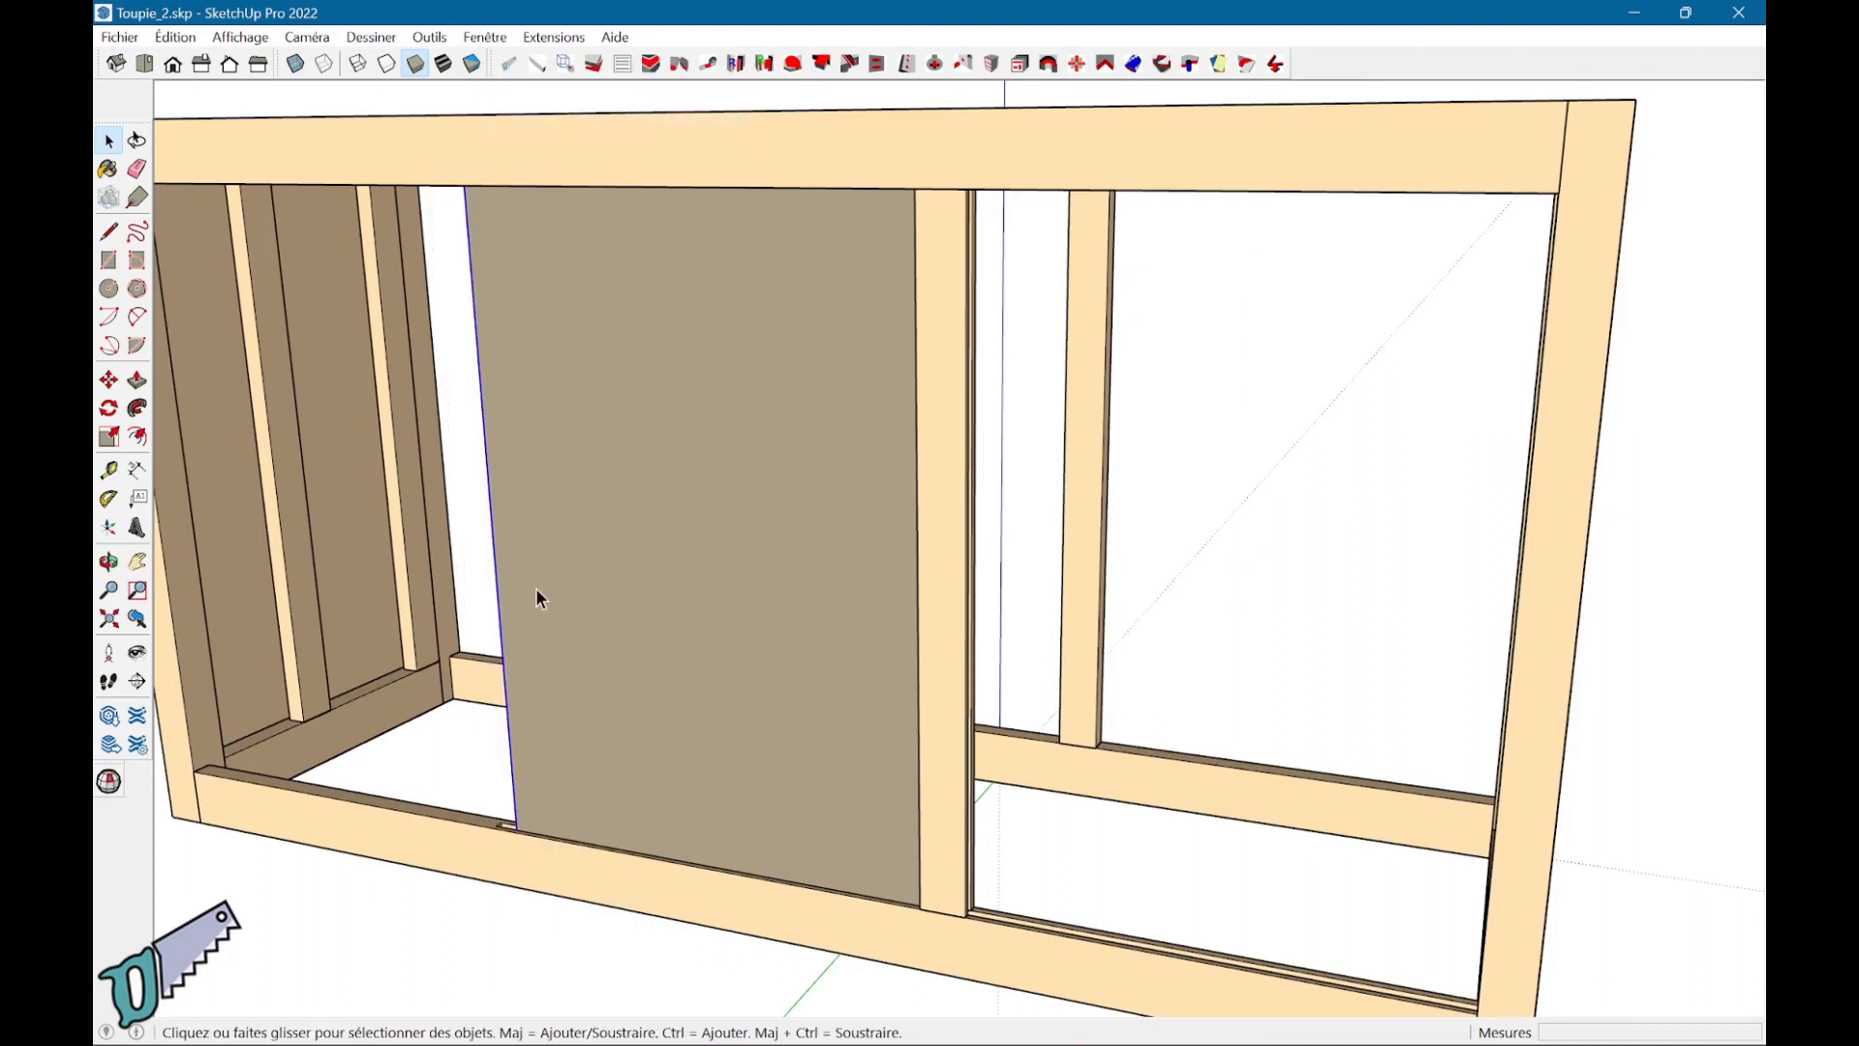
key(m)
click(501, 608)
key(ctrl)
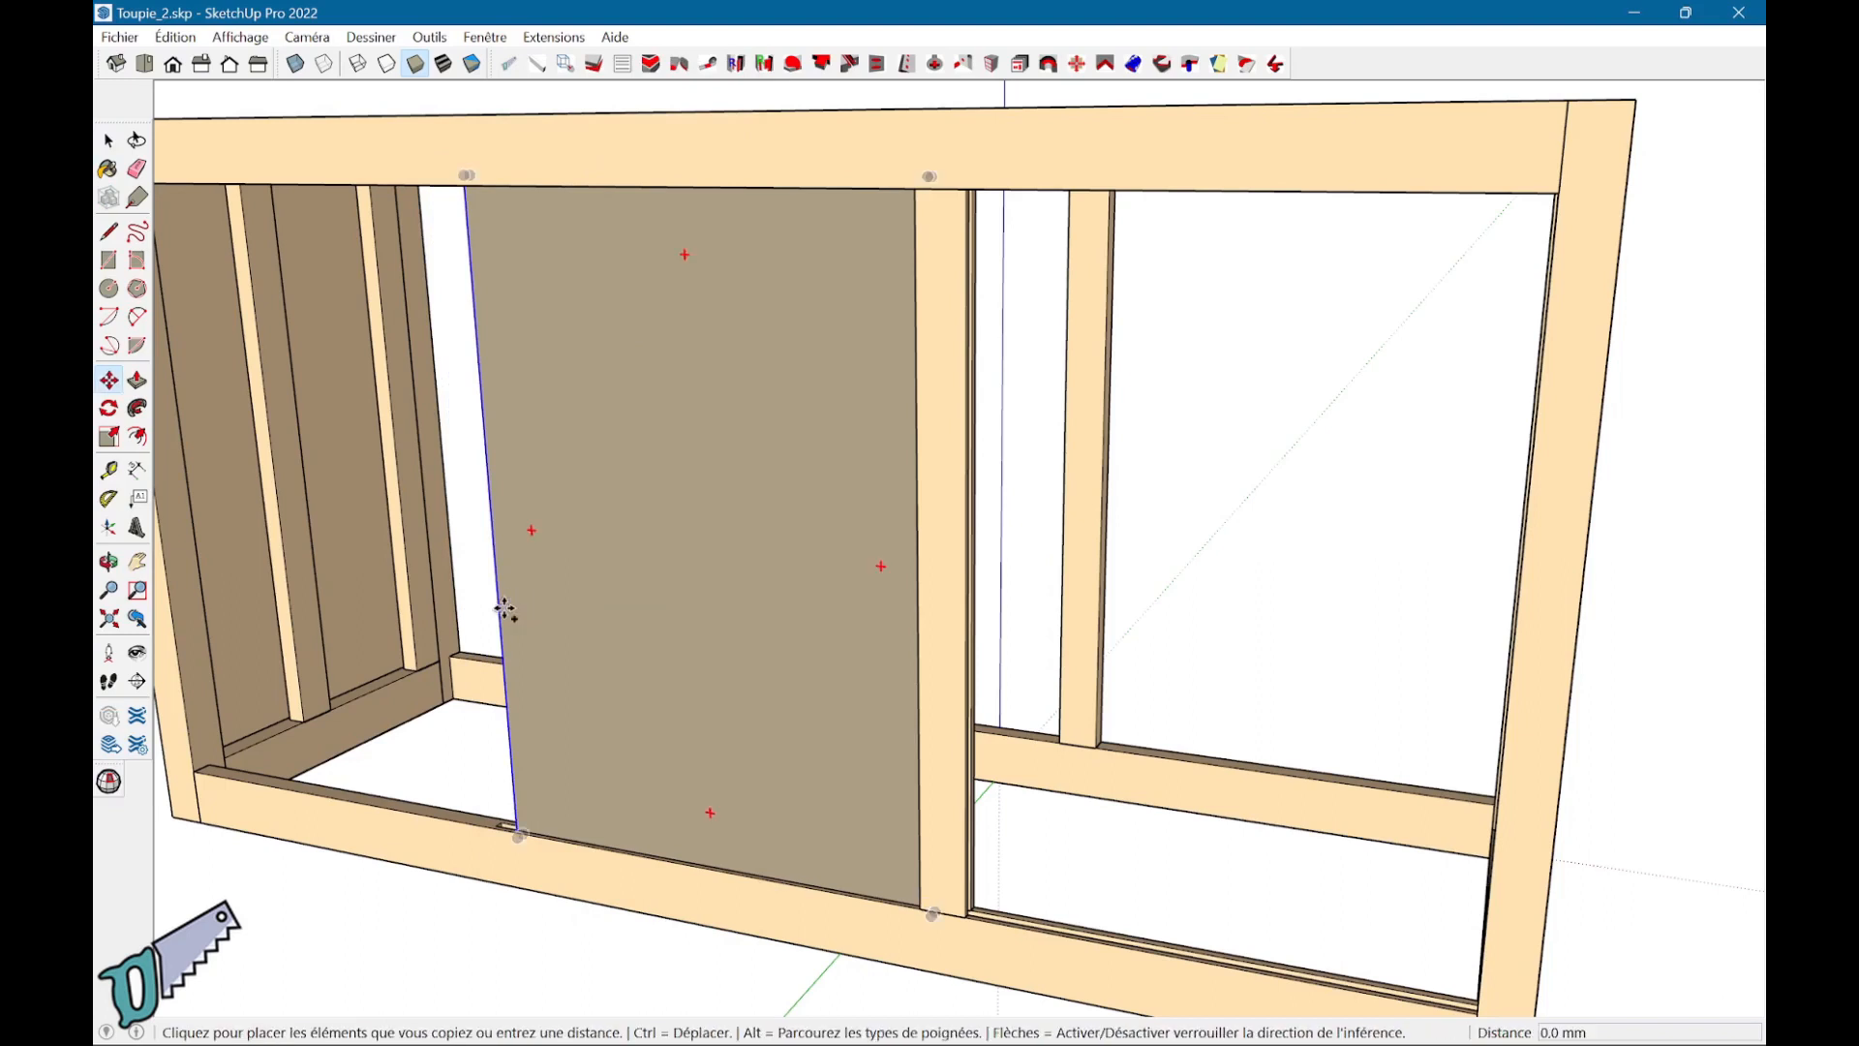
click(964, 662)
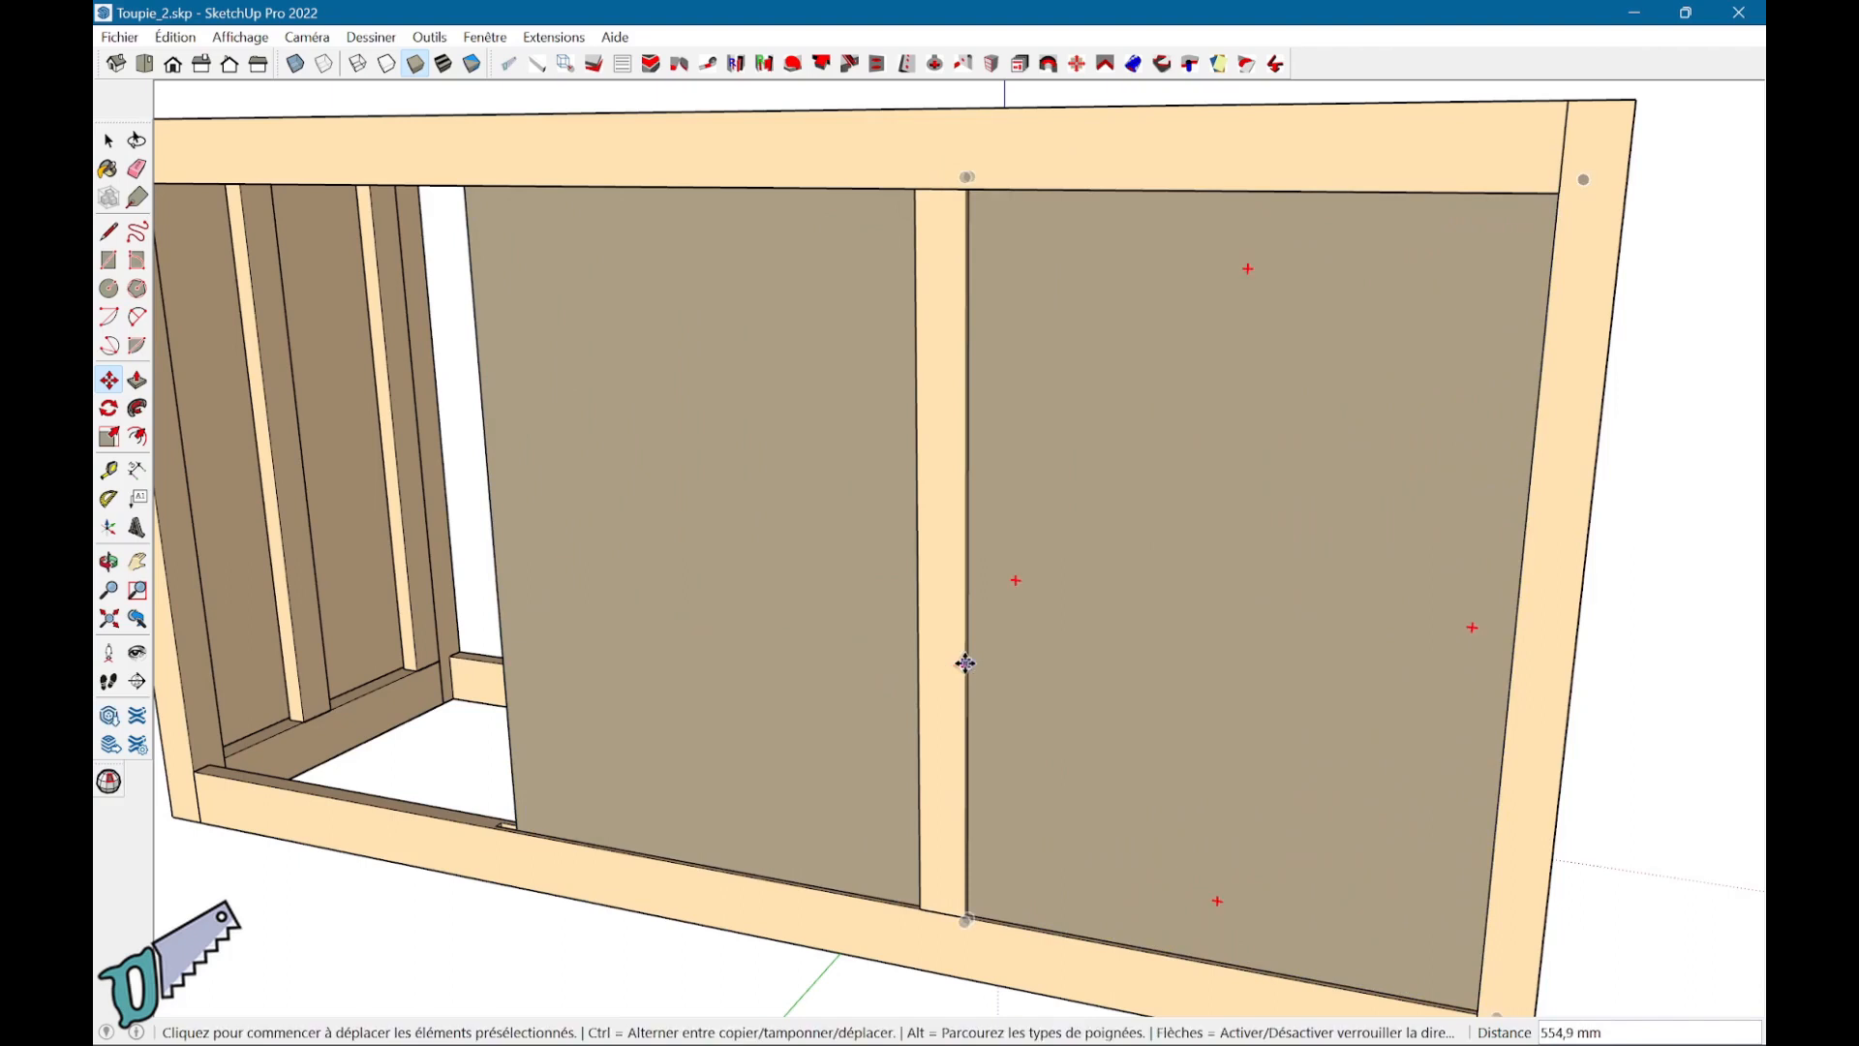
Step: Shift the copied back panel 10 mm sideways into the groove of the intermediate upright
key(space)
key(m)
click(1091, 688)
click(1058, 684)
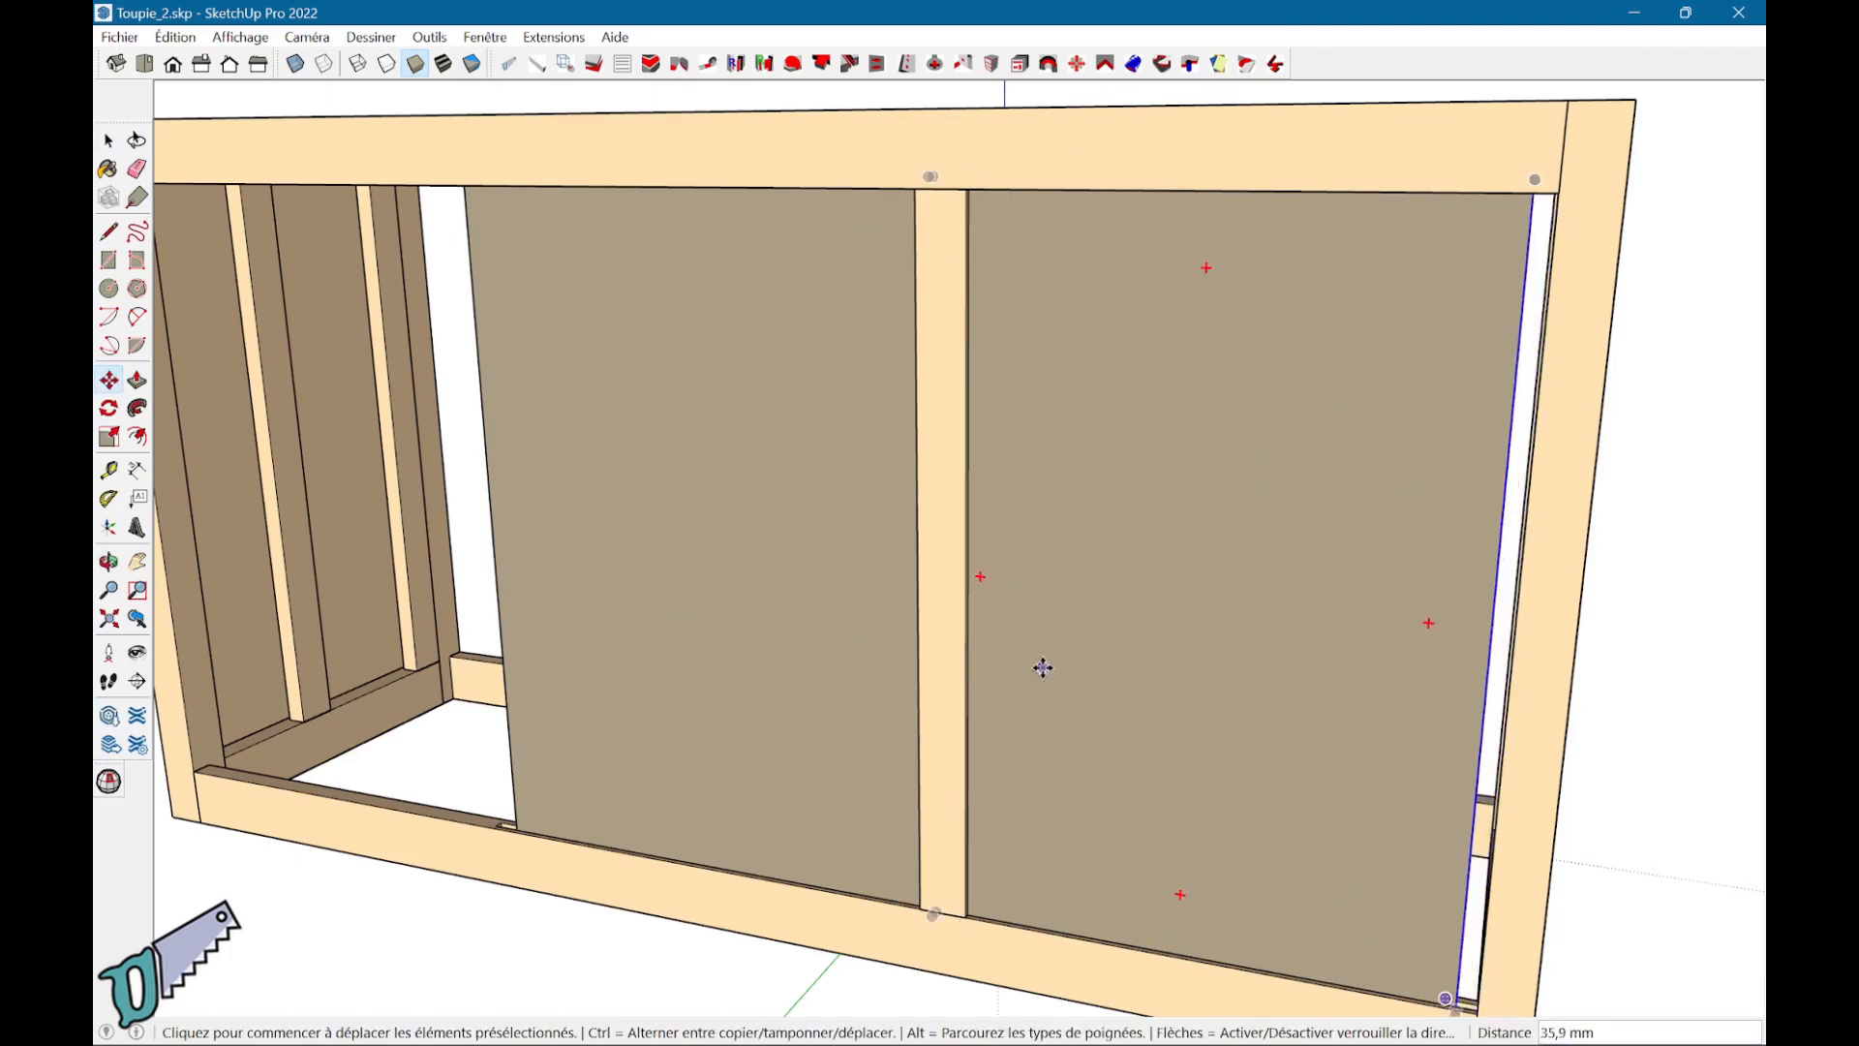
text(10)
key(Return)
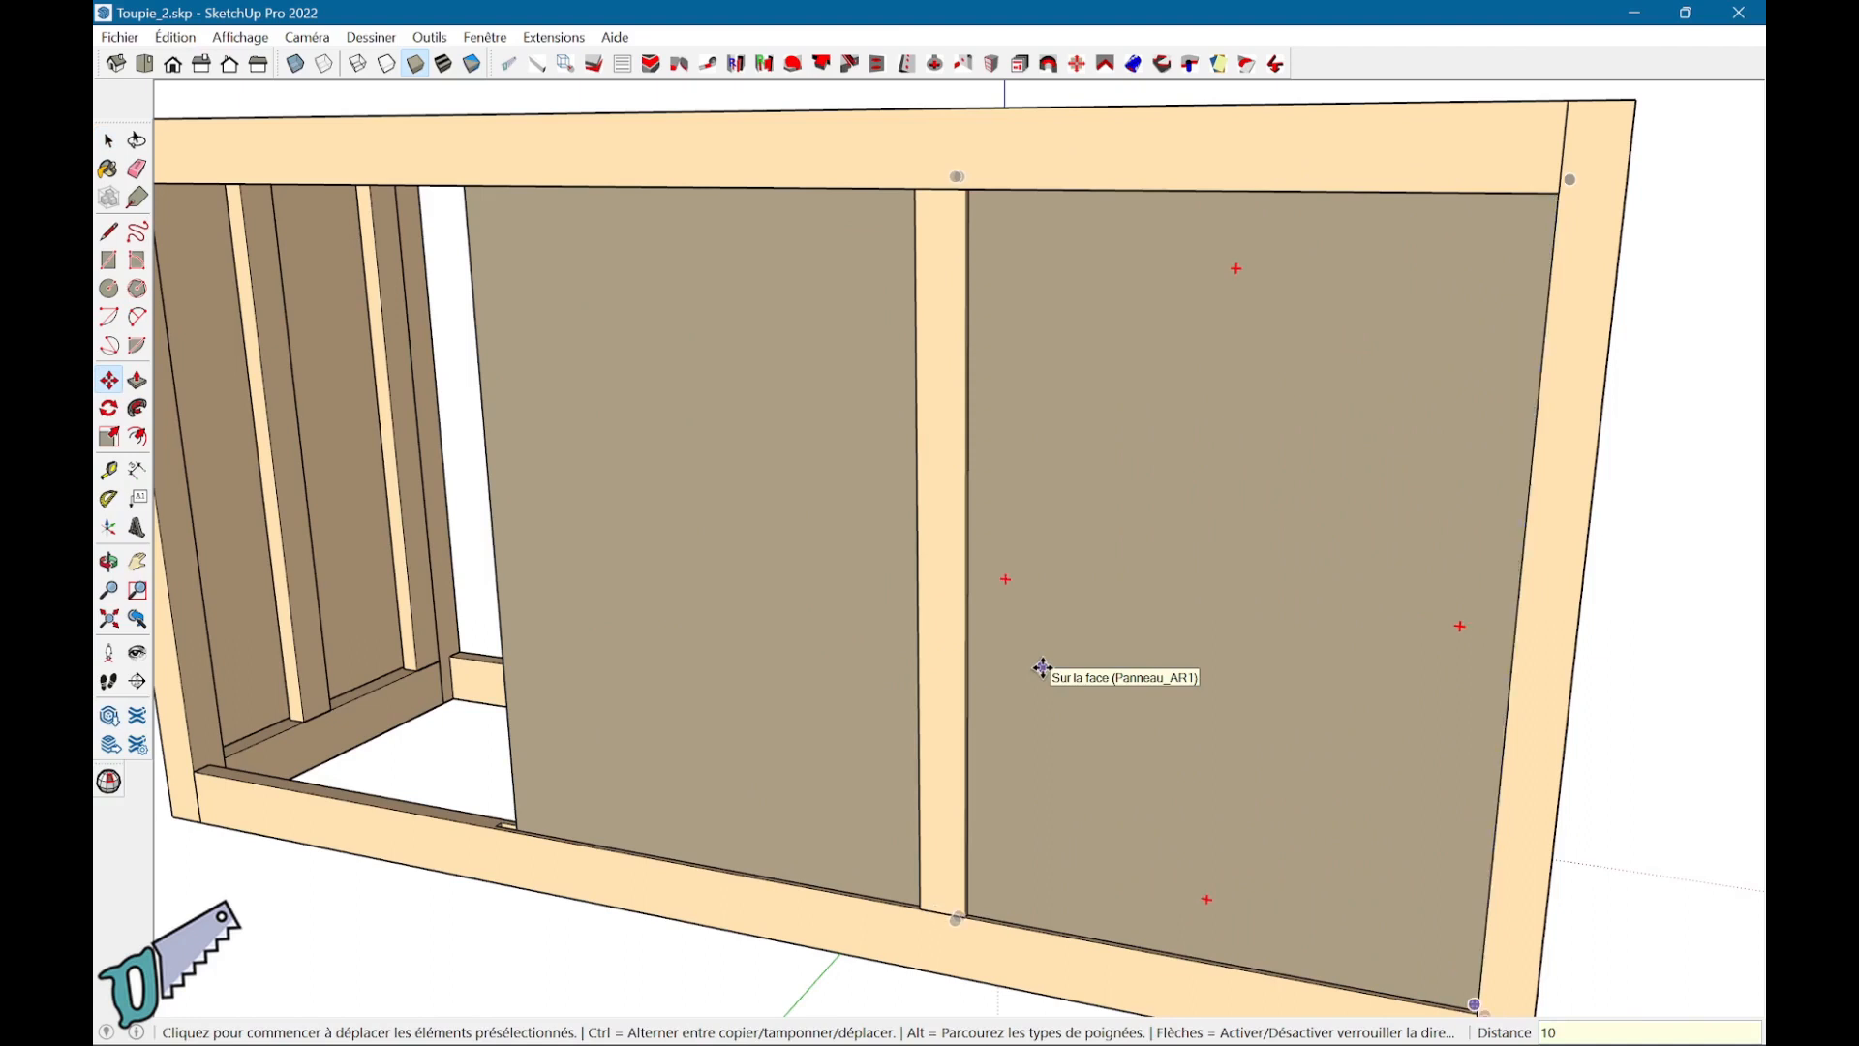
Step: Start generating a new cabinet piece and name it M
scroll(1041, 668, down, 5)
middle_drag(1461, 610, 906, 791)
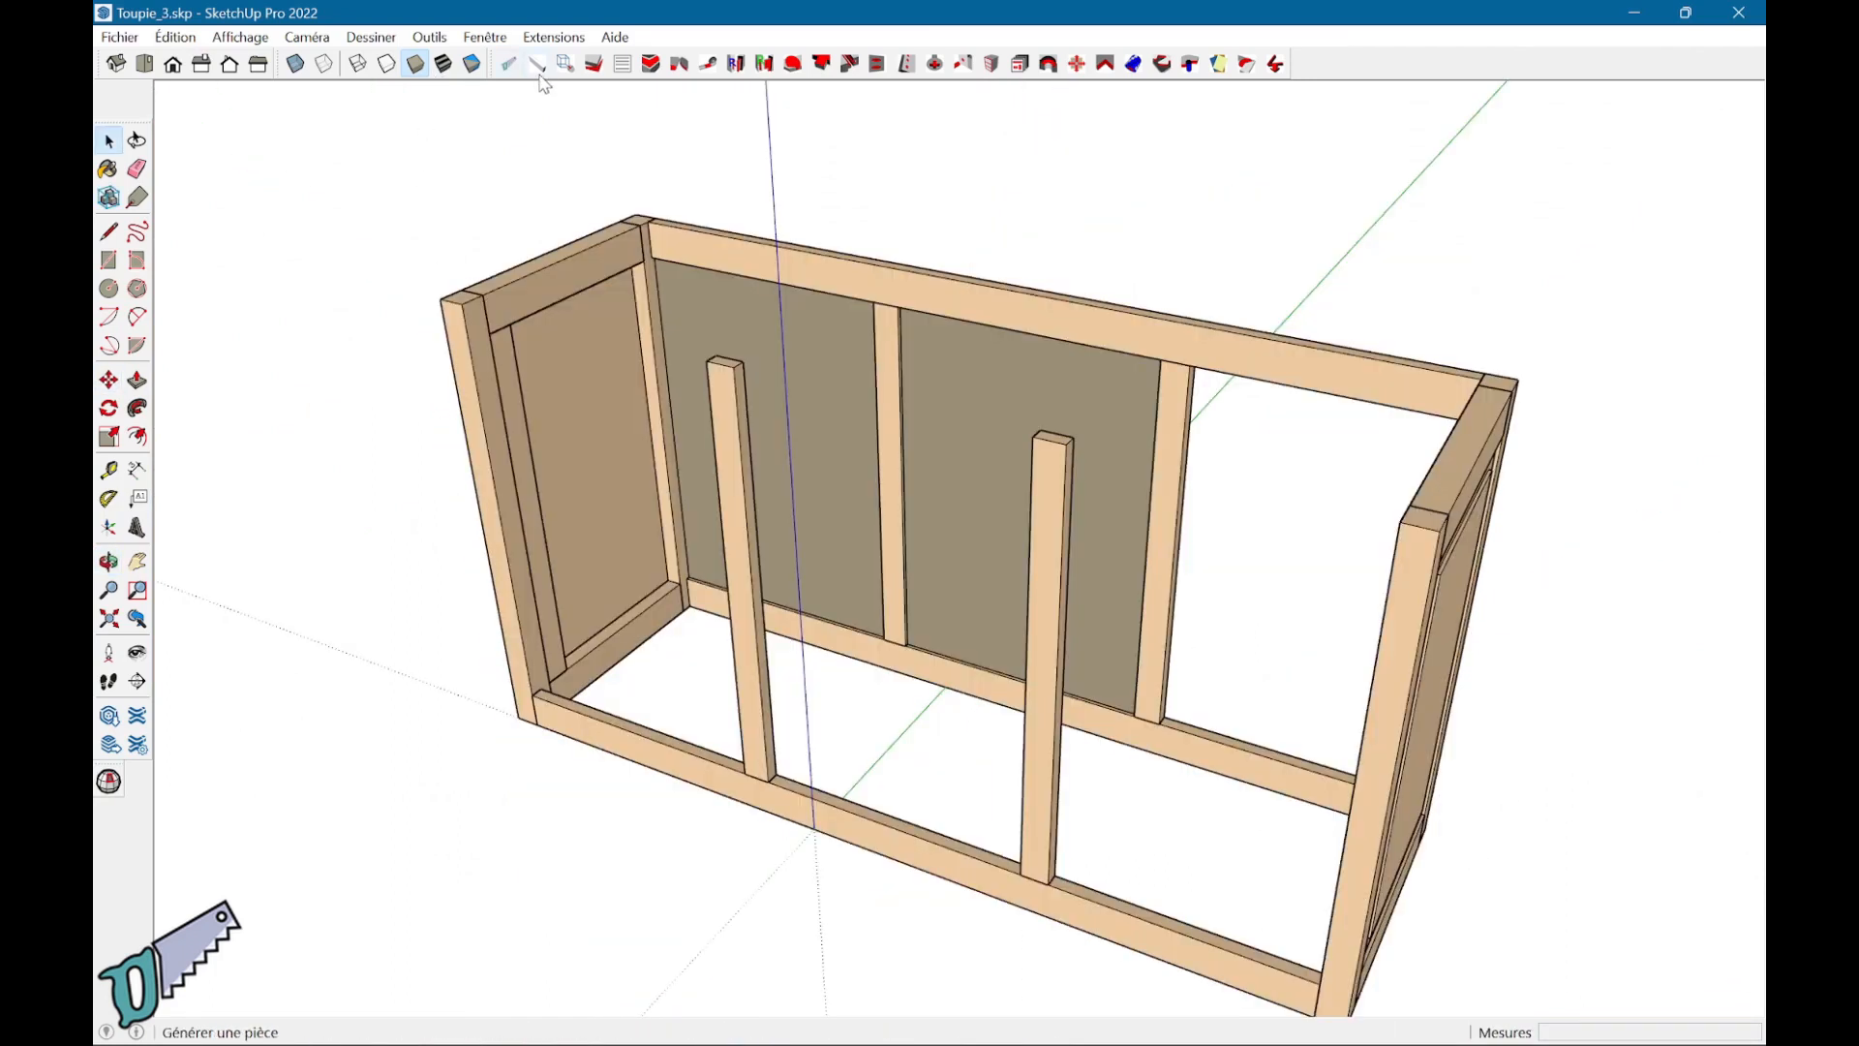
click(537, 64)
double_click(310, 207)
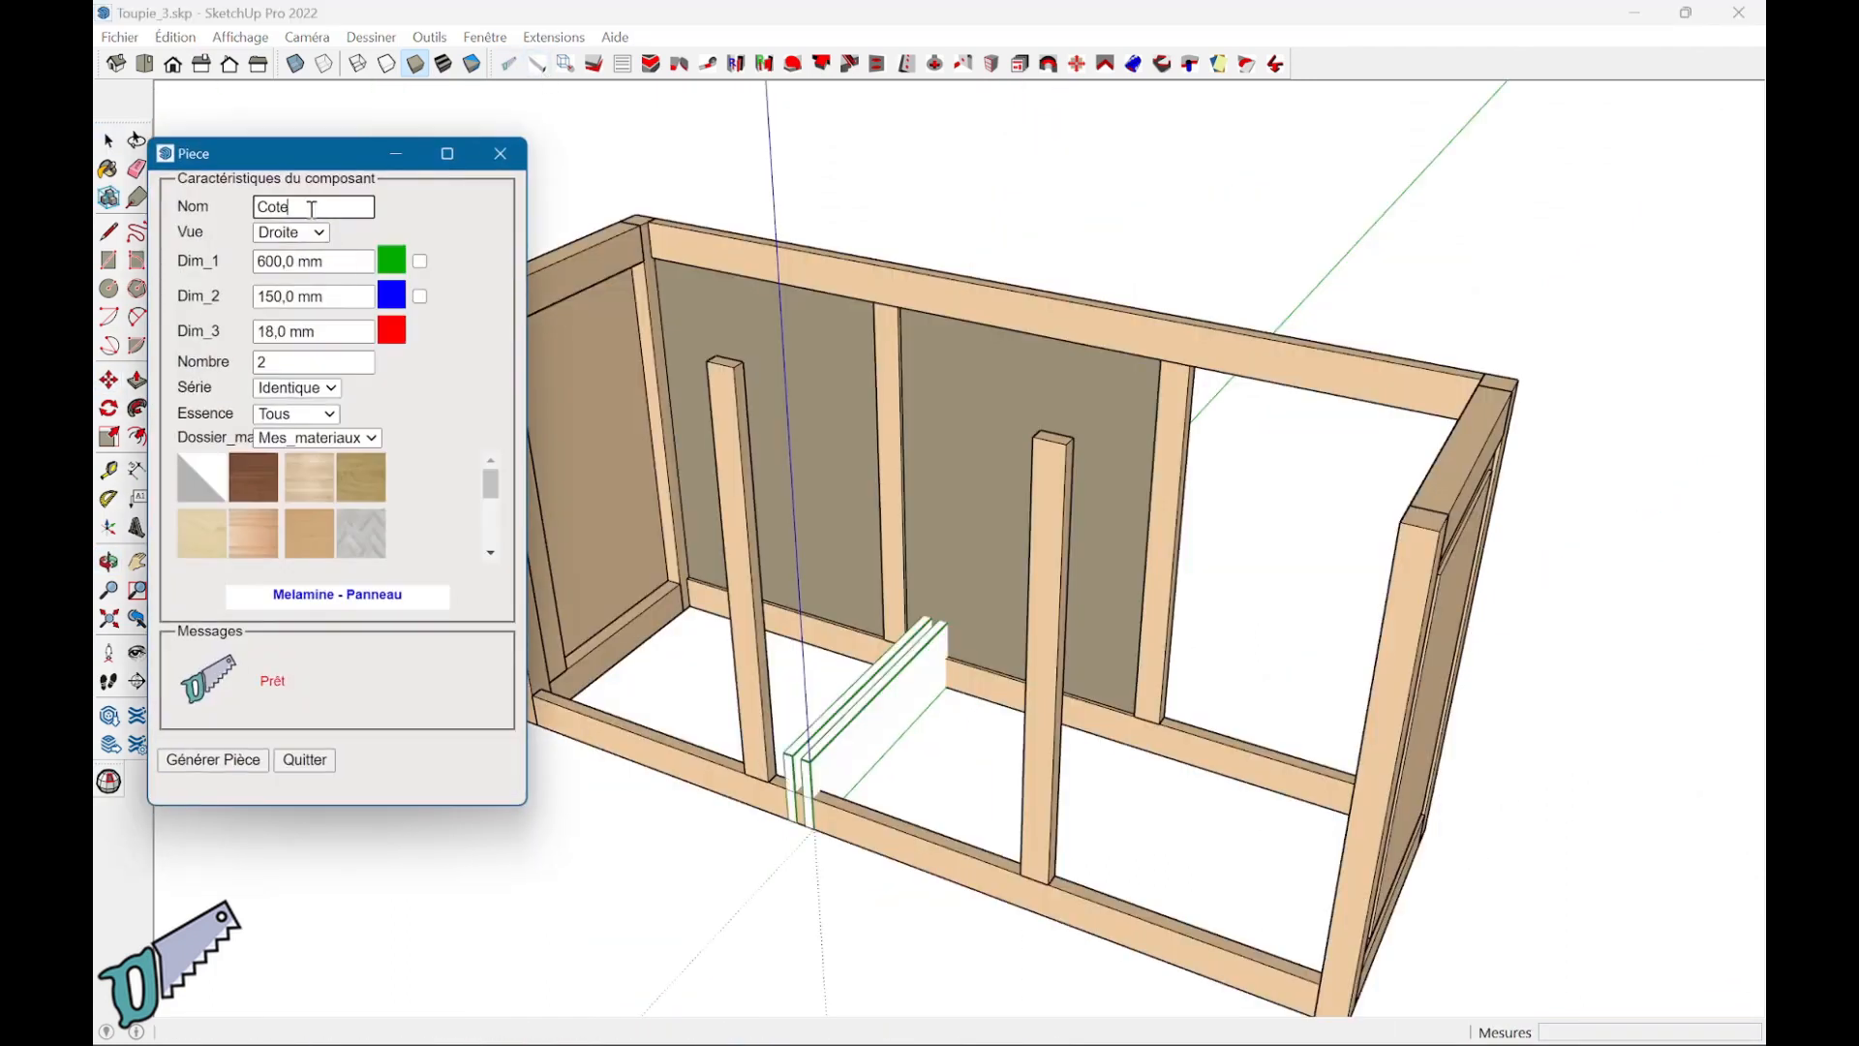
text(M)
key(Tab)
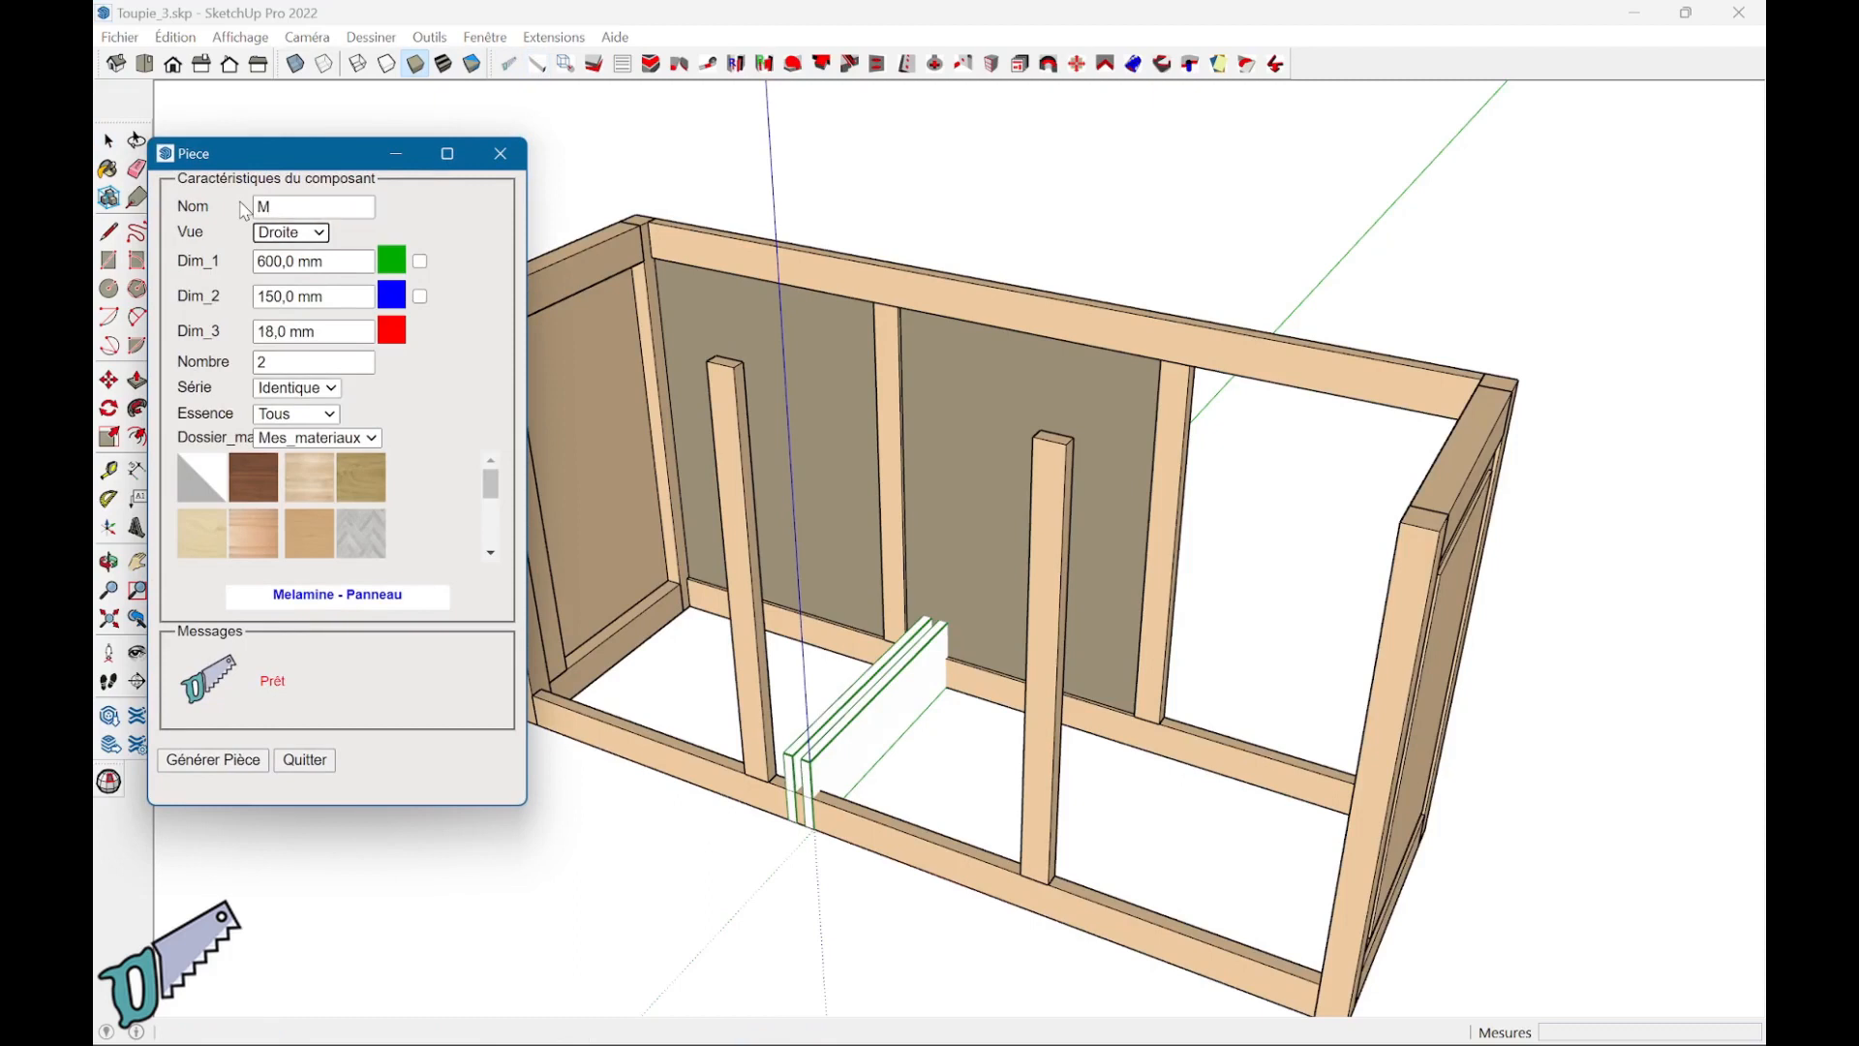
Step: Set the M piece's dimensions to 50 mm, 866 mm and 24 mm
key(Tab)
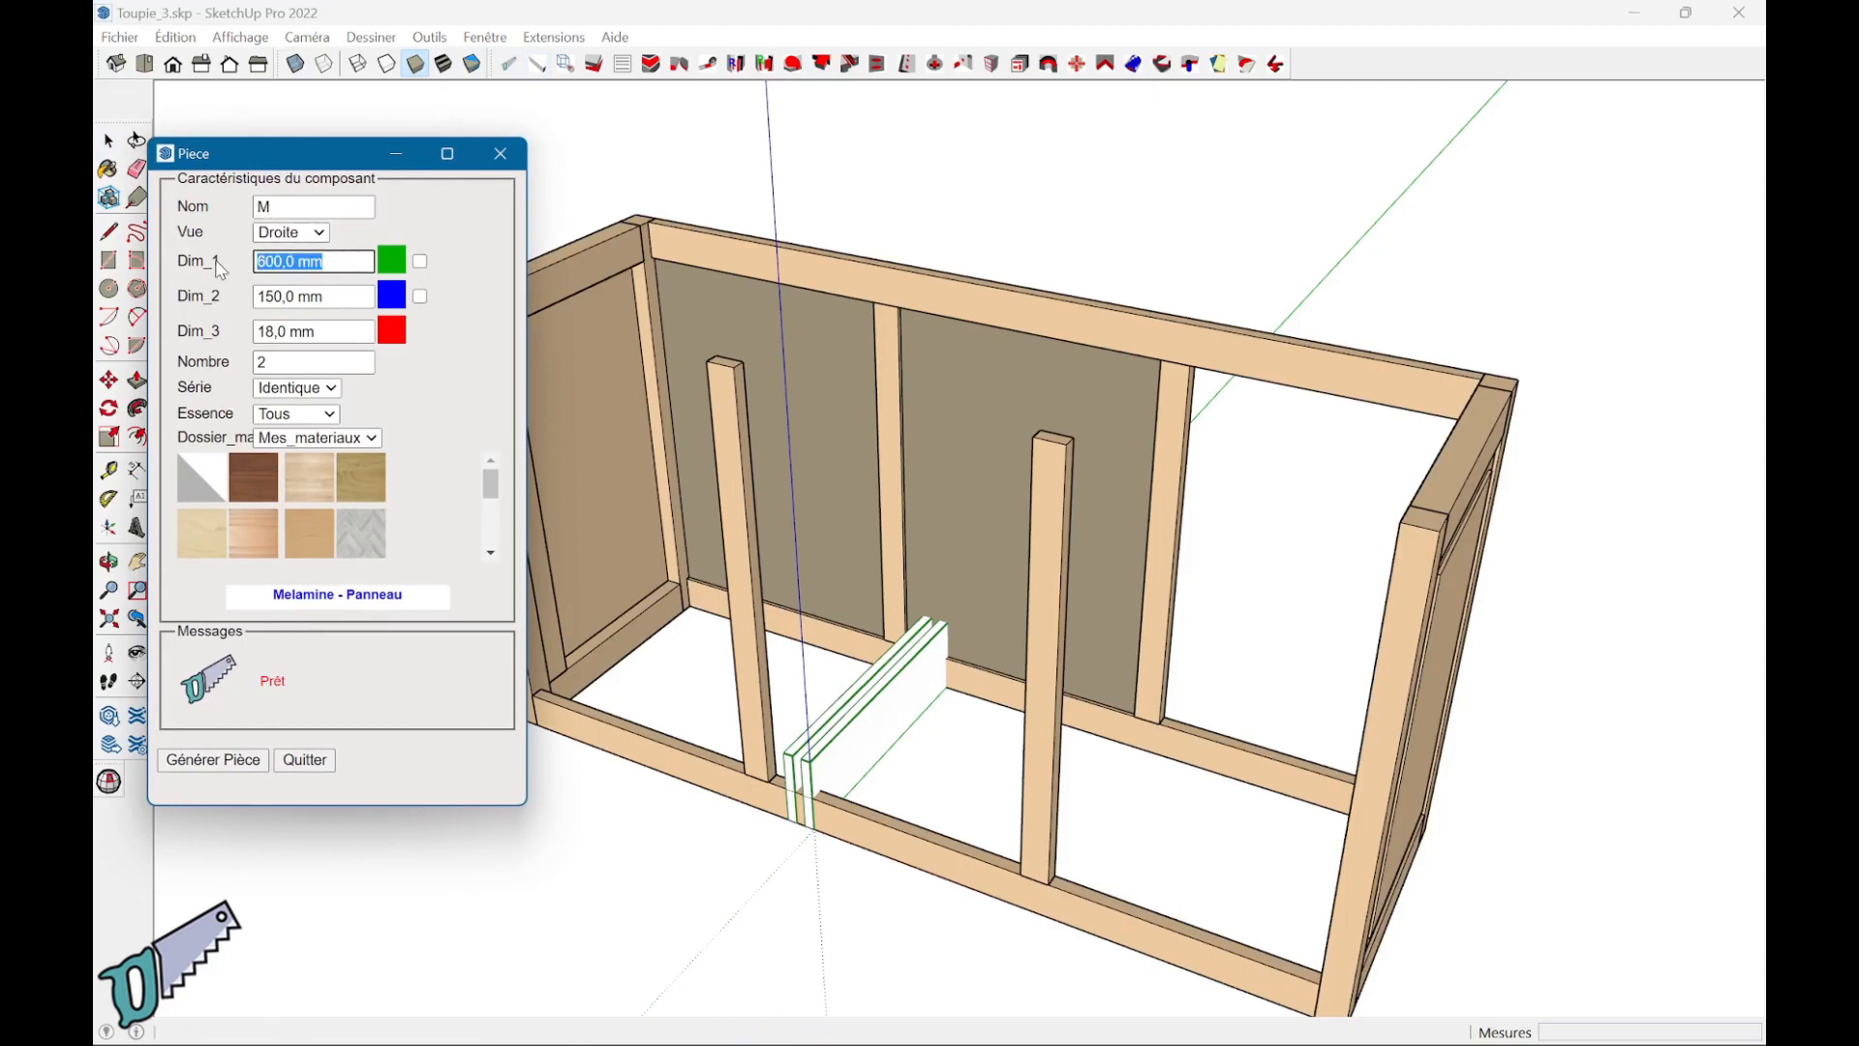
text(50)
key(Tab)
key(Tab)
text(8)
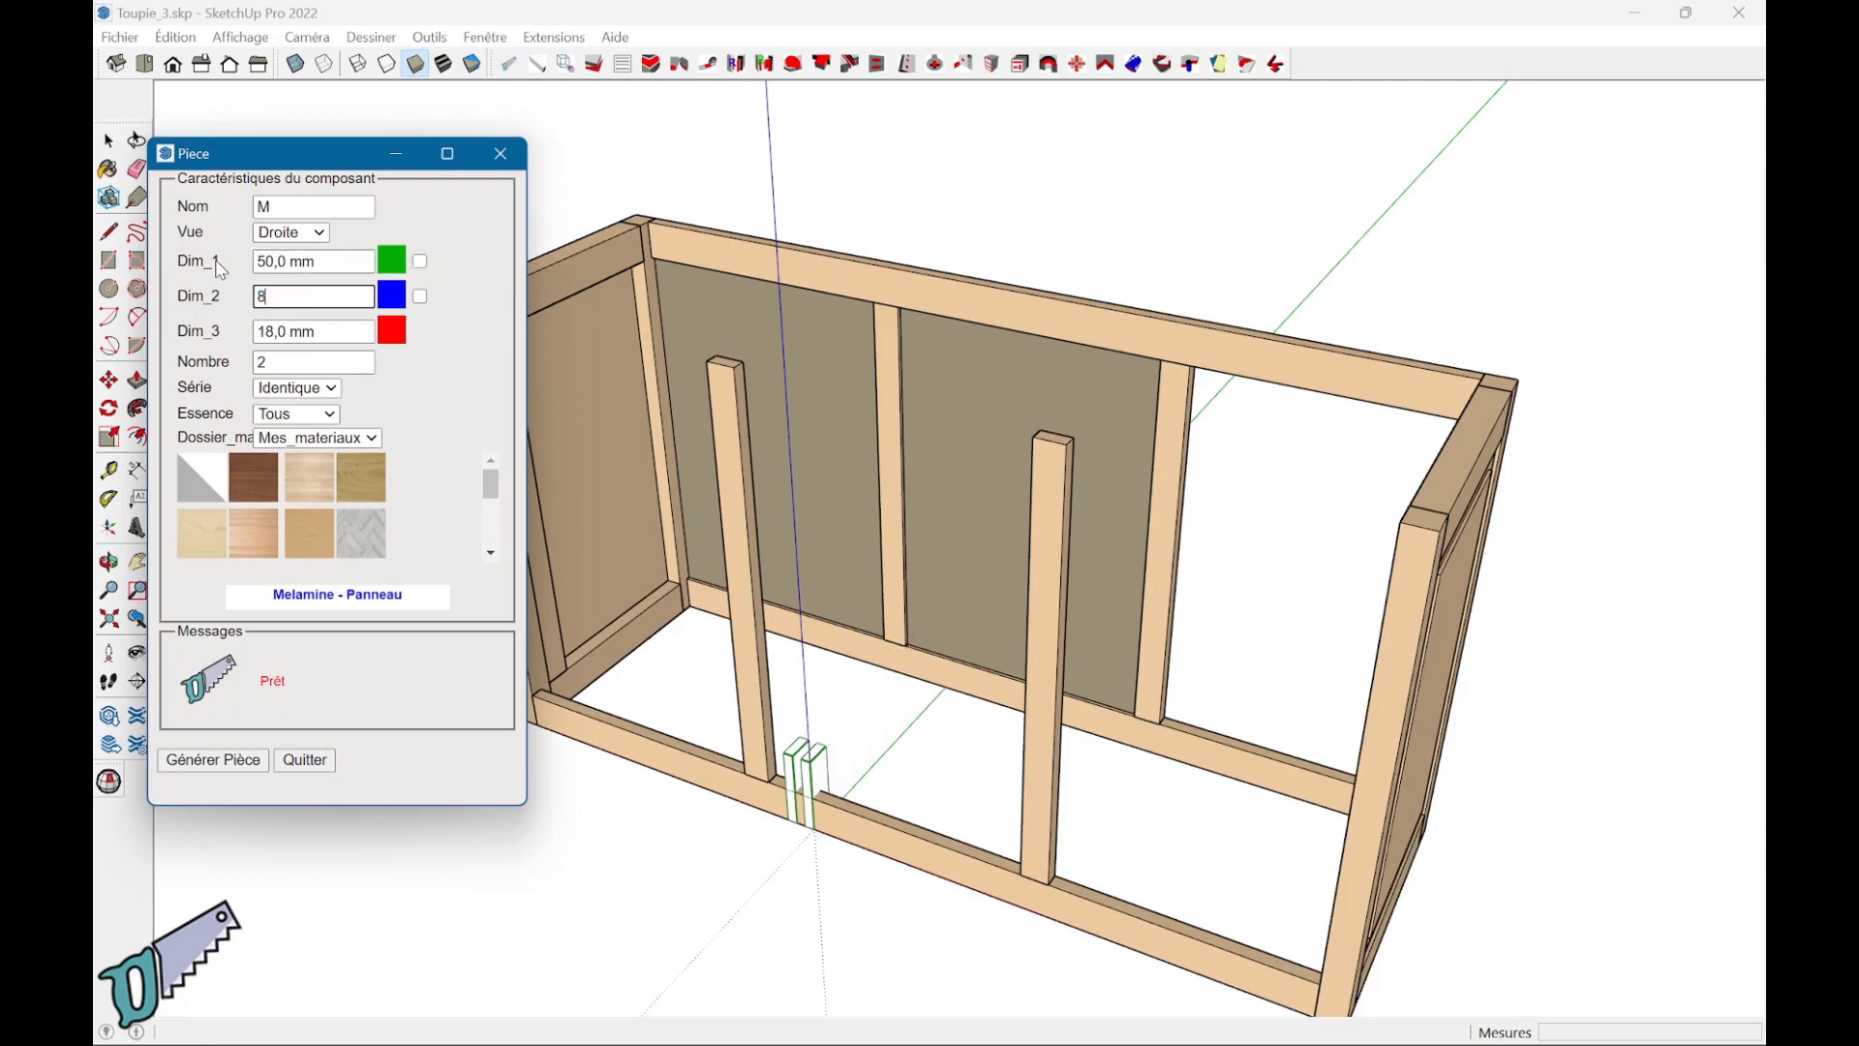
key(Tab)
key(Tab)
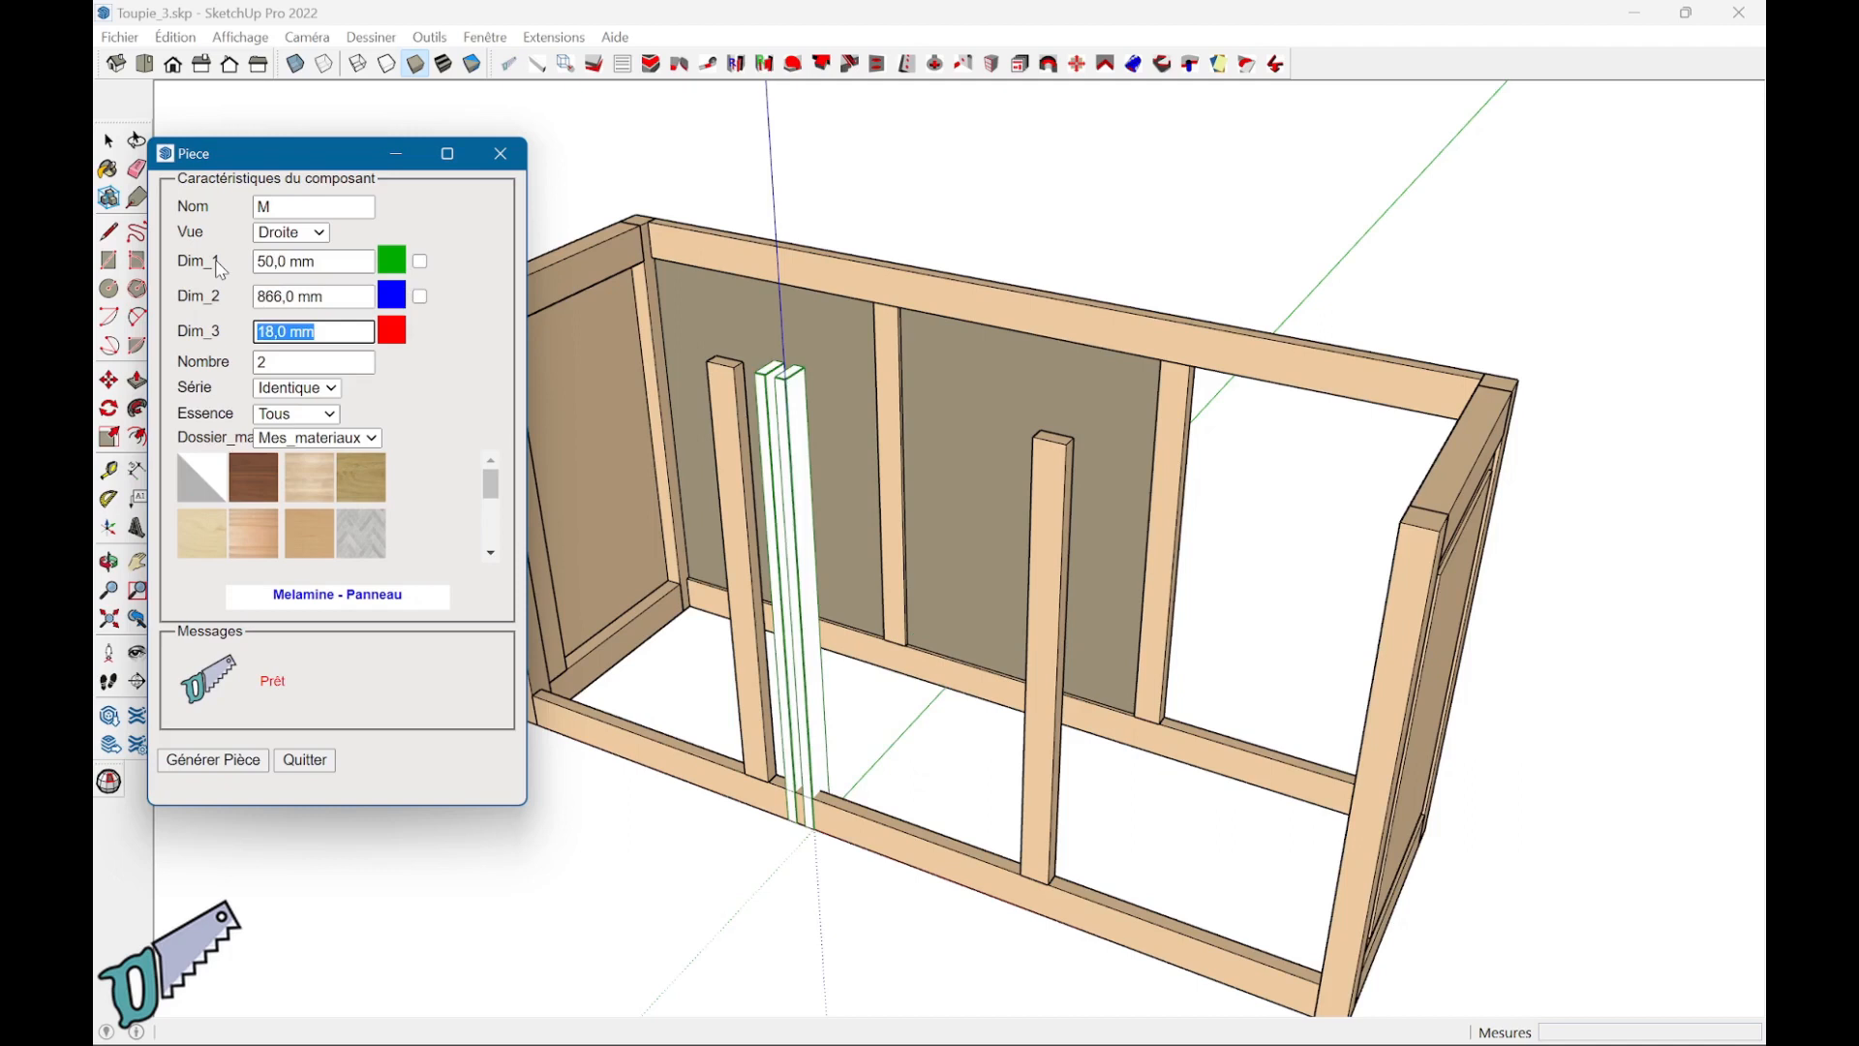
text(24)
key(Tab)
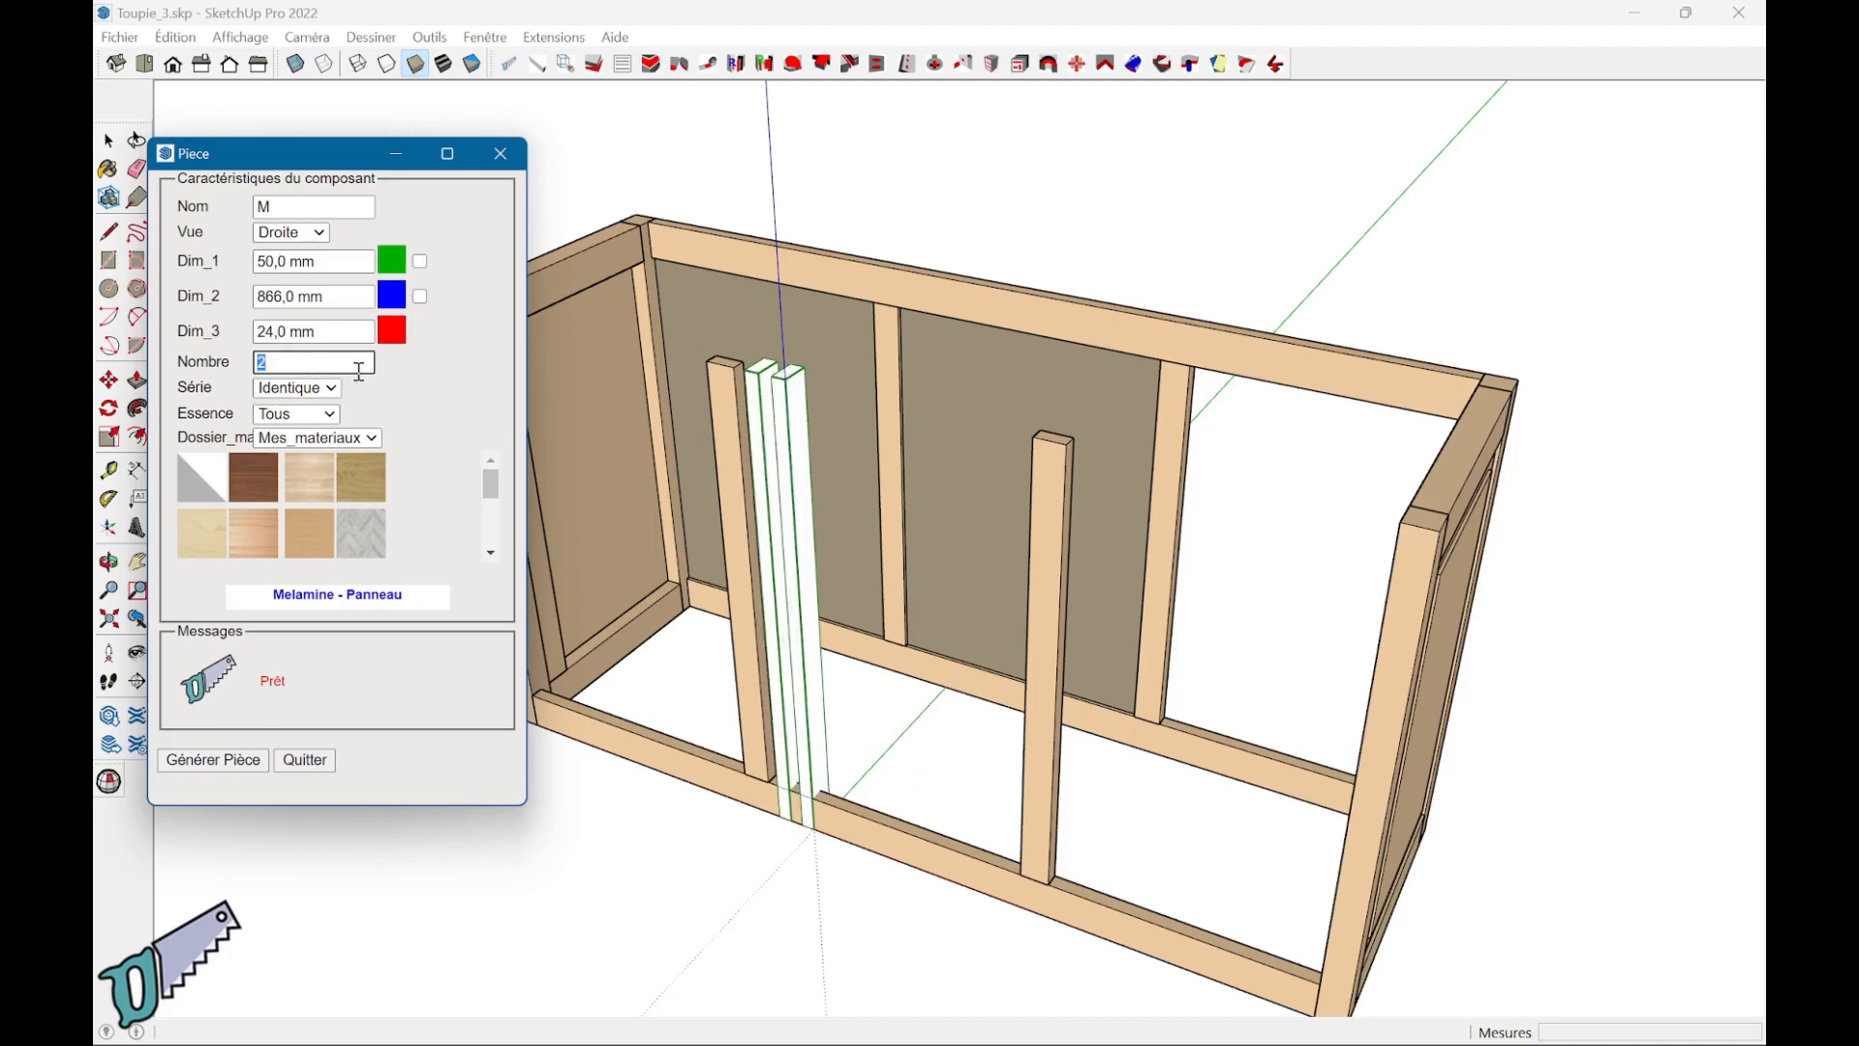
Step: Assign the Pin - Massif material and generate the two identical M uprights
drag(491, 484, 491, 529)
click(308, 545)
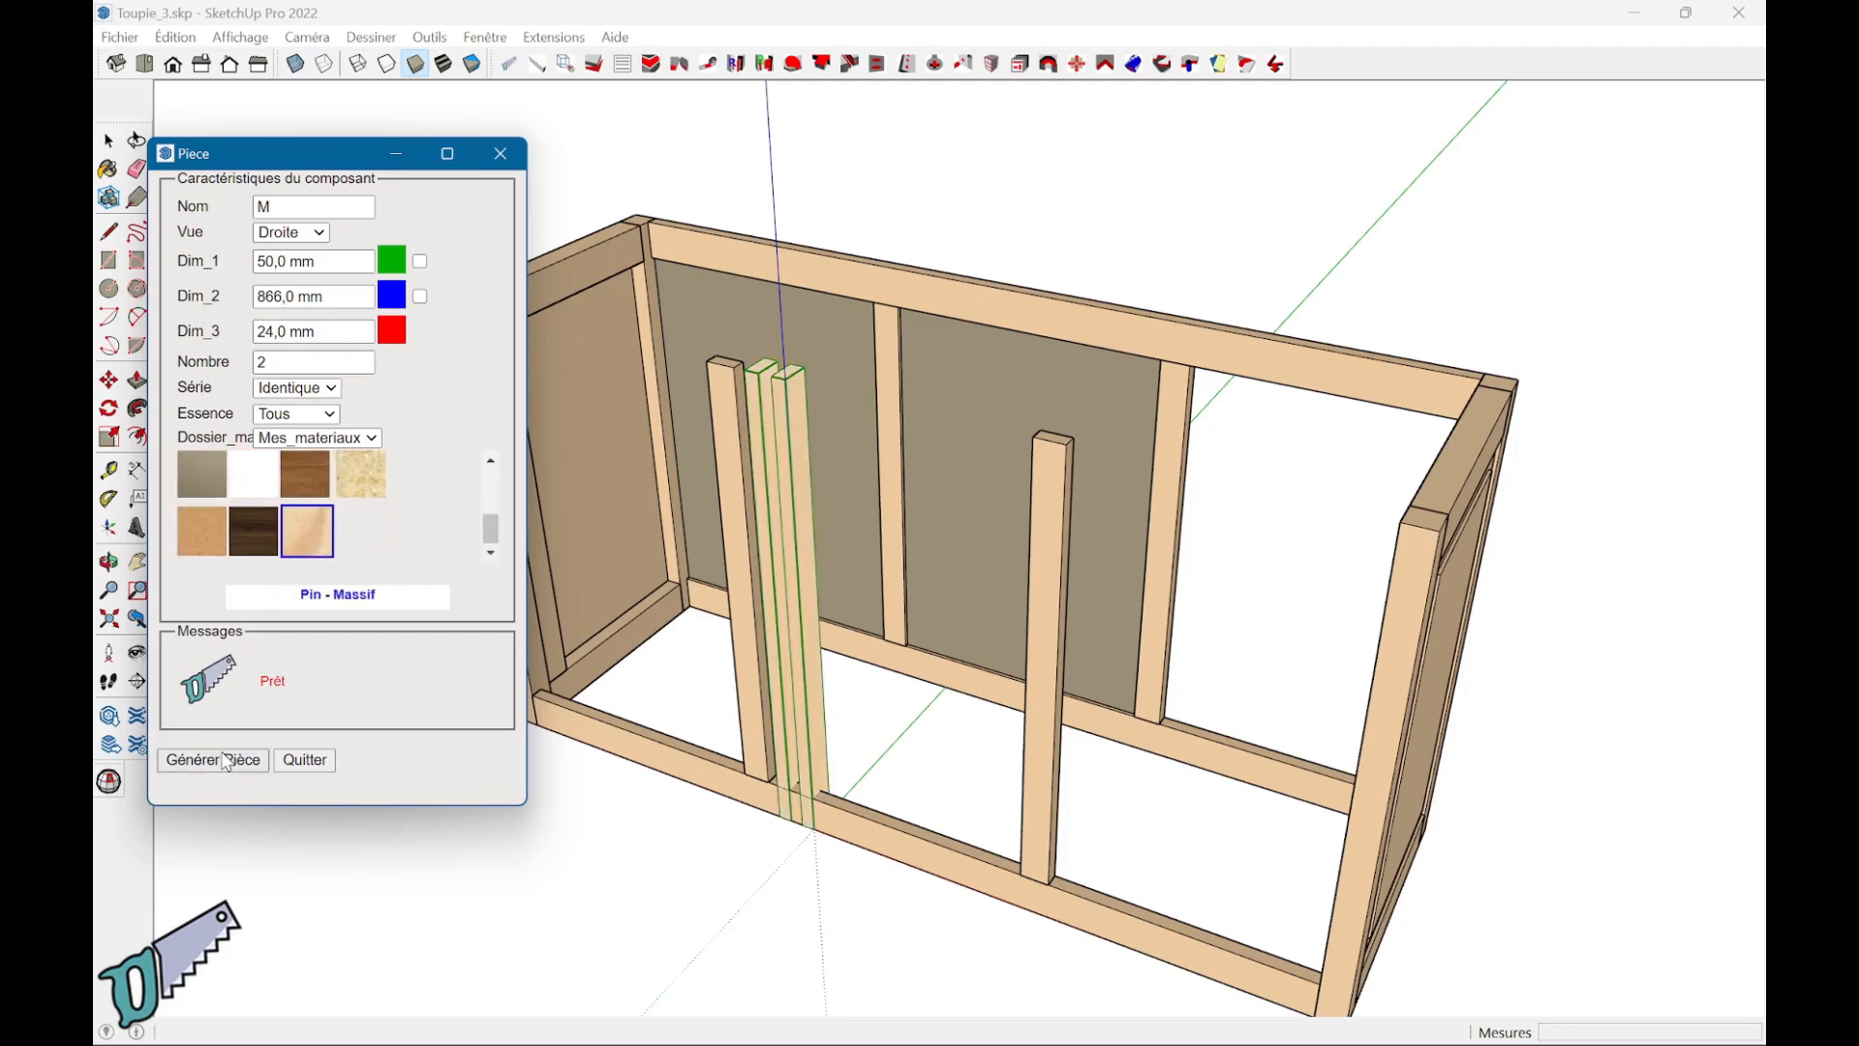
click(226, 761)
Step: Generate two identical Pin - Massif rails named T measuring 500 x 70 x 24 mm and close the piece generator
double_click(334, 214)
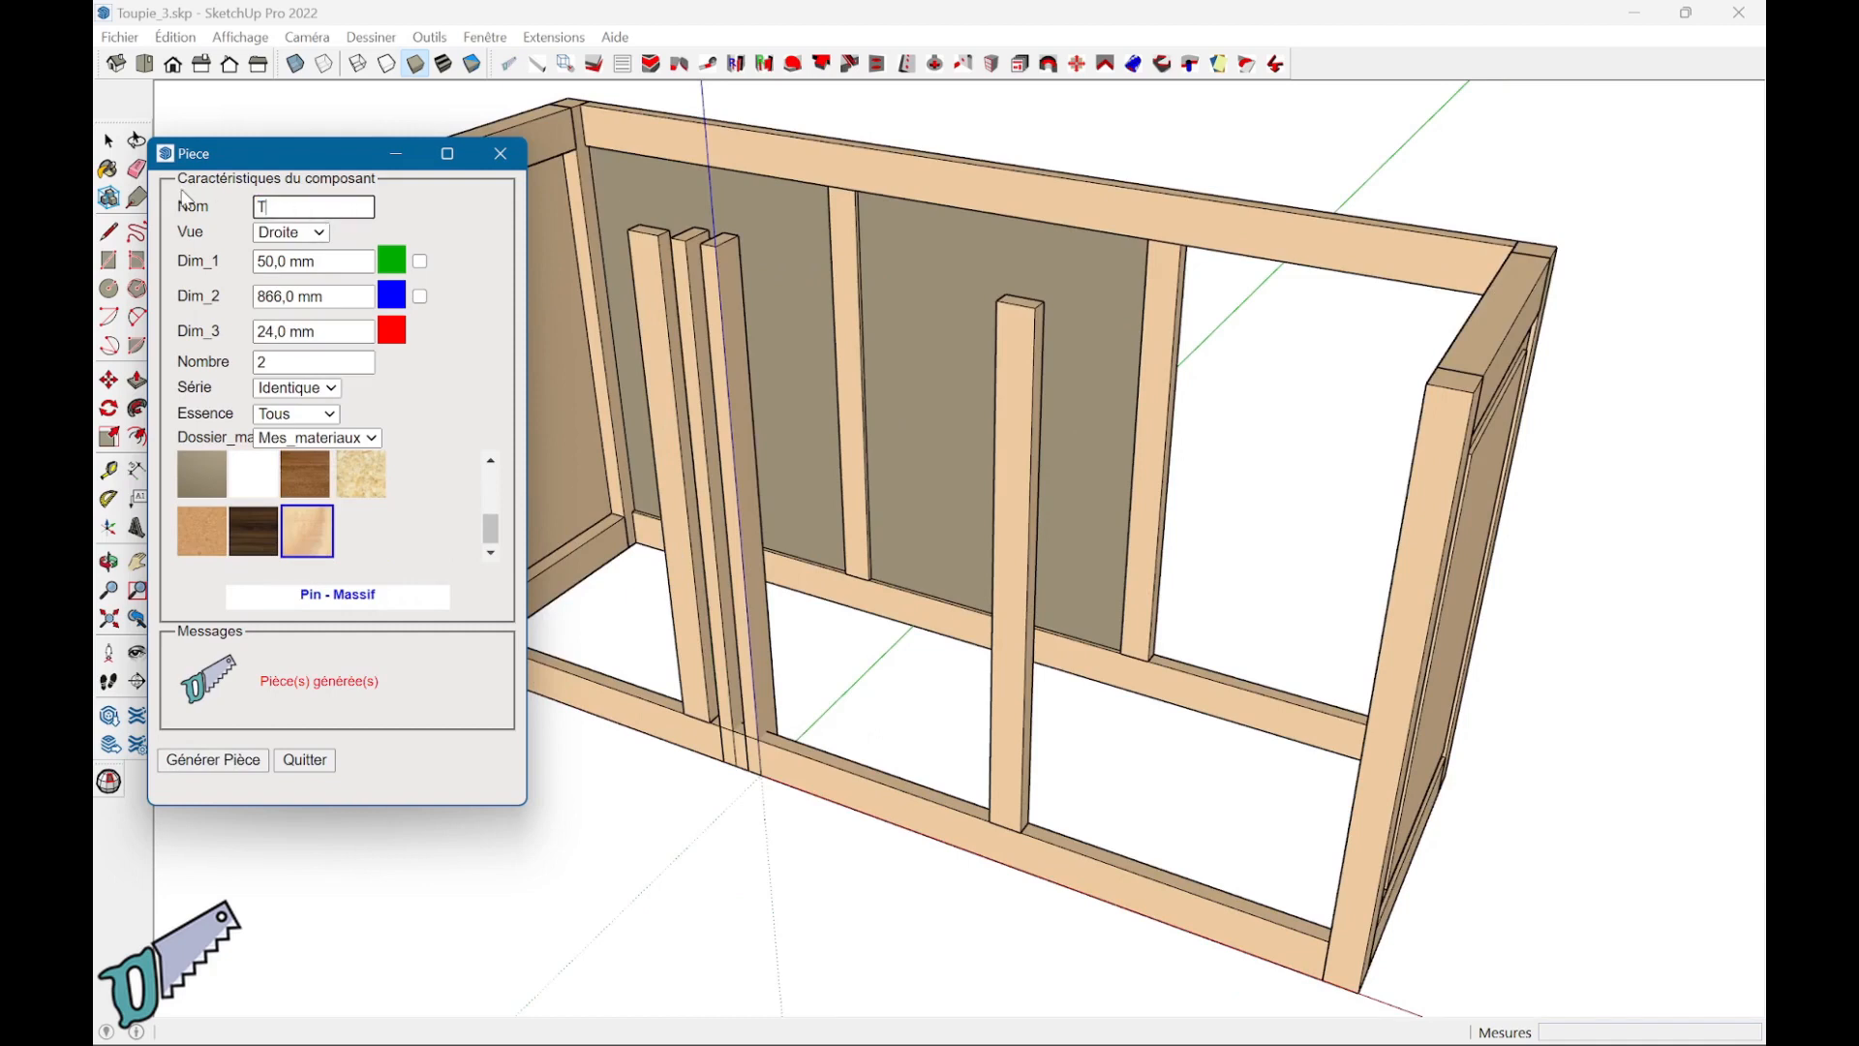
key(Tab)
key(Tab)
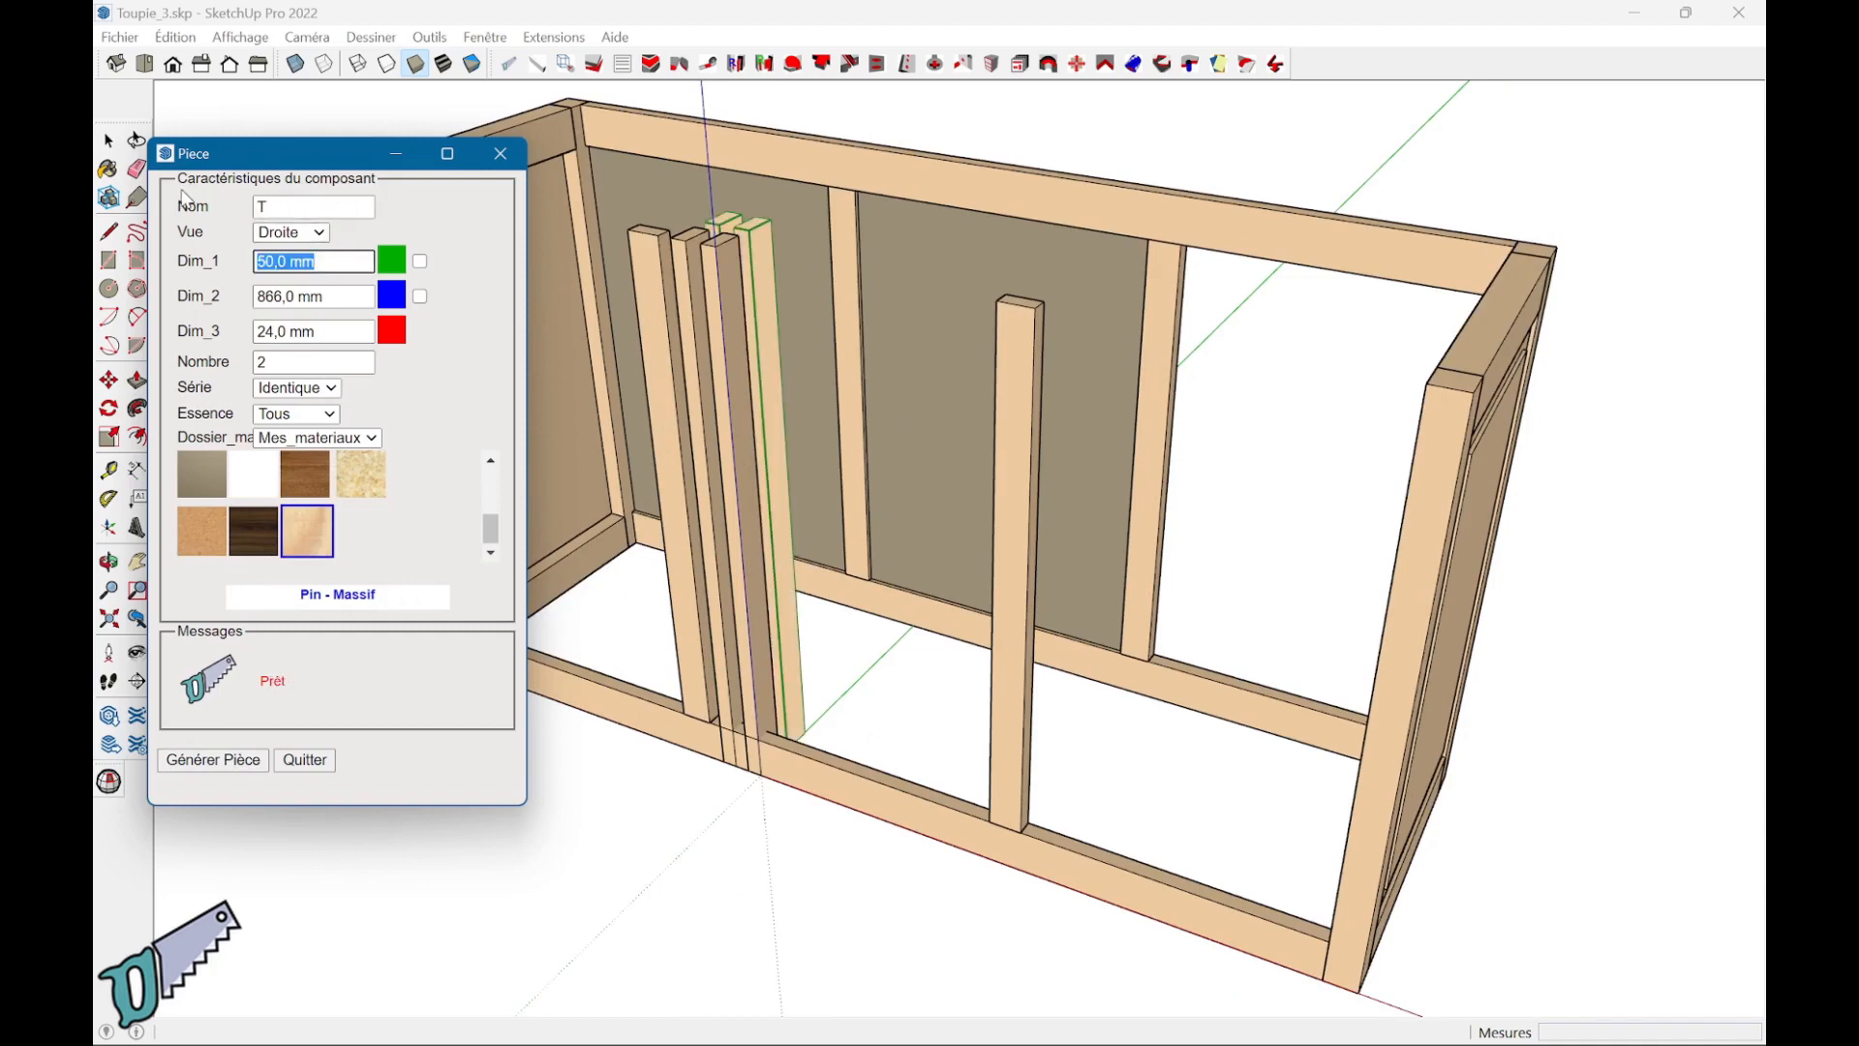
text(5)
key(Tab)
key(Tab)
text(7)
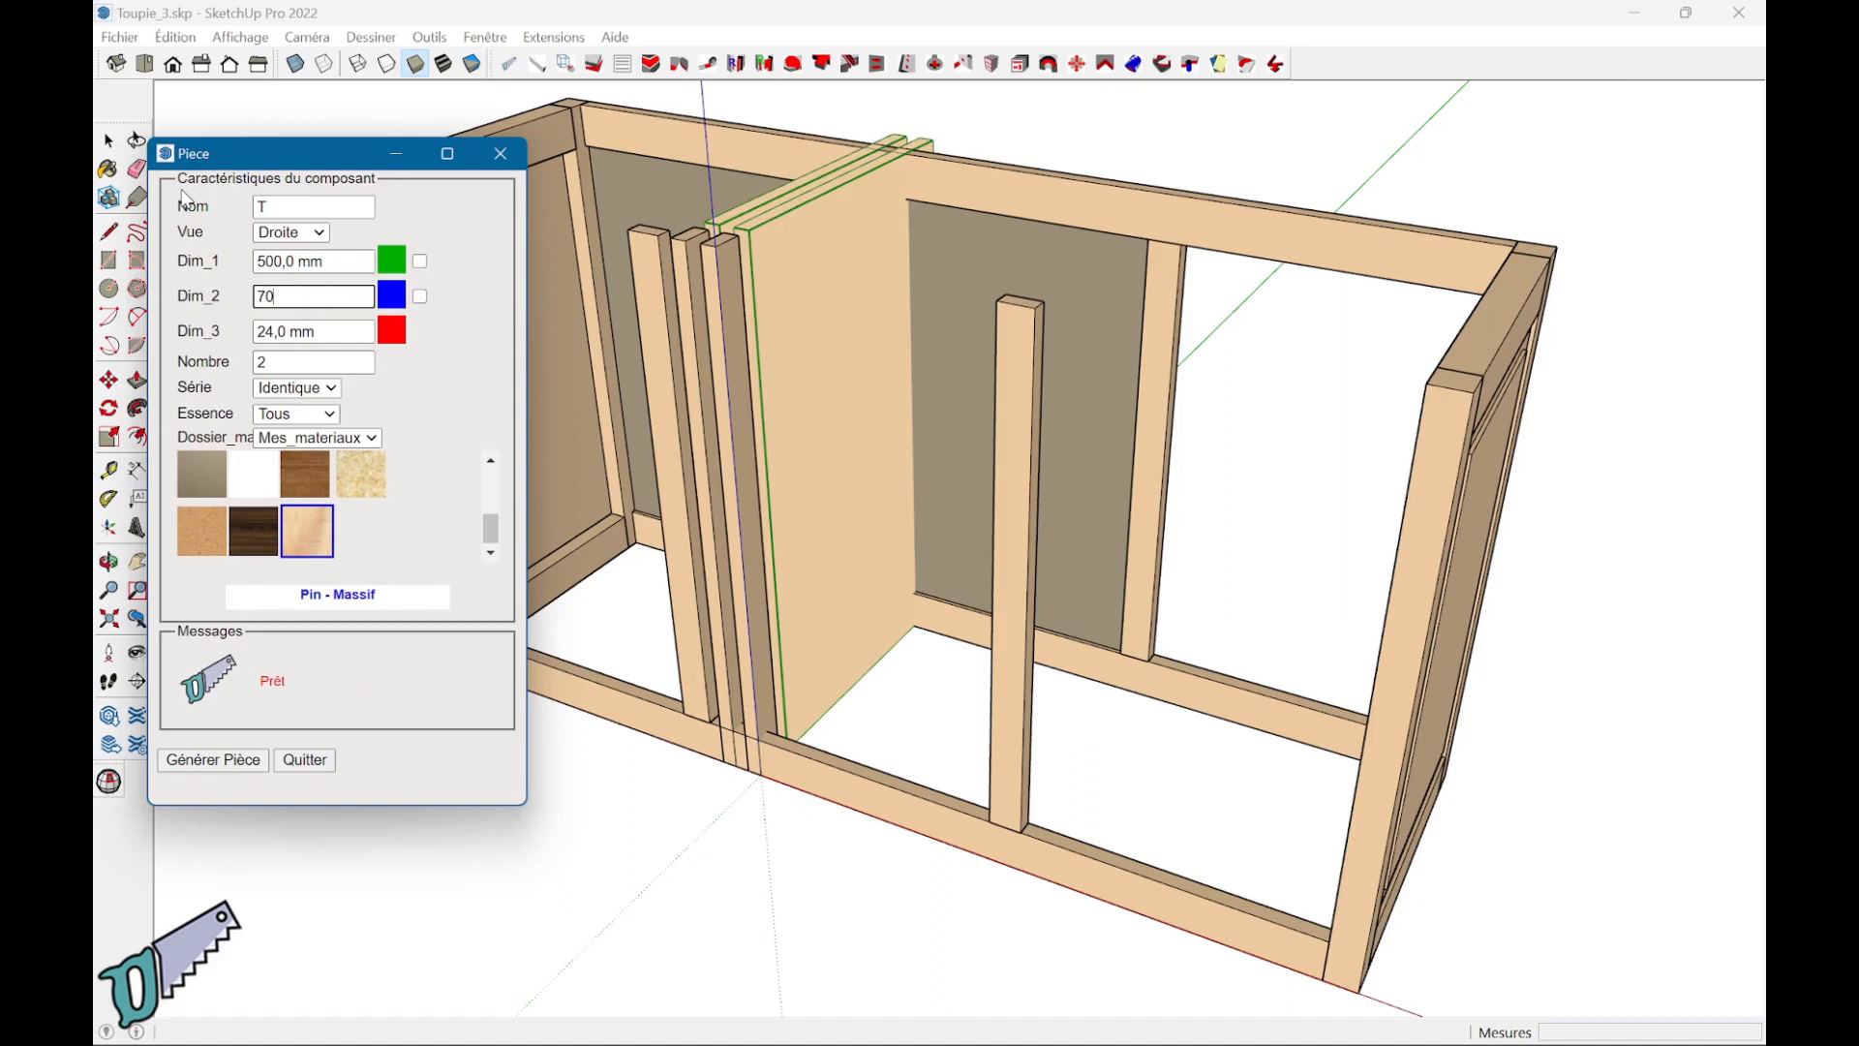
key(Tab)
key(Tab)
key(Tab)
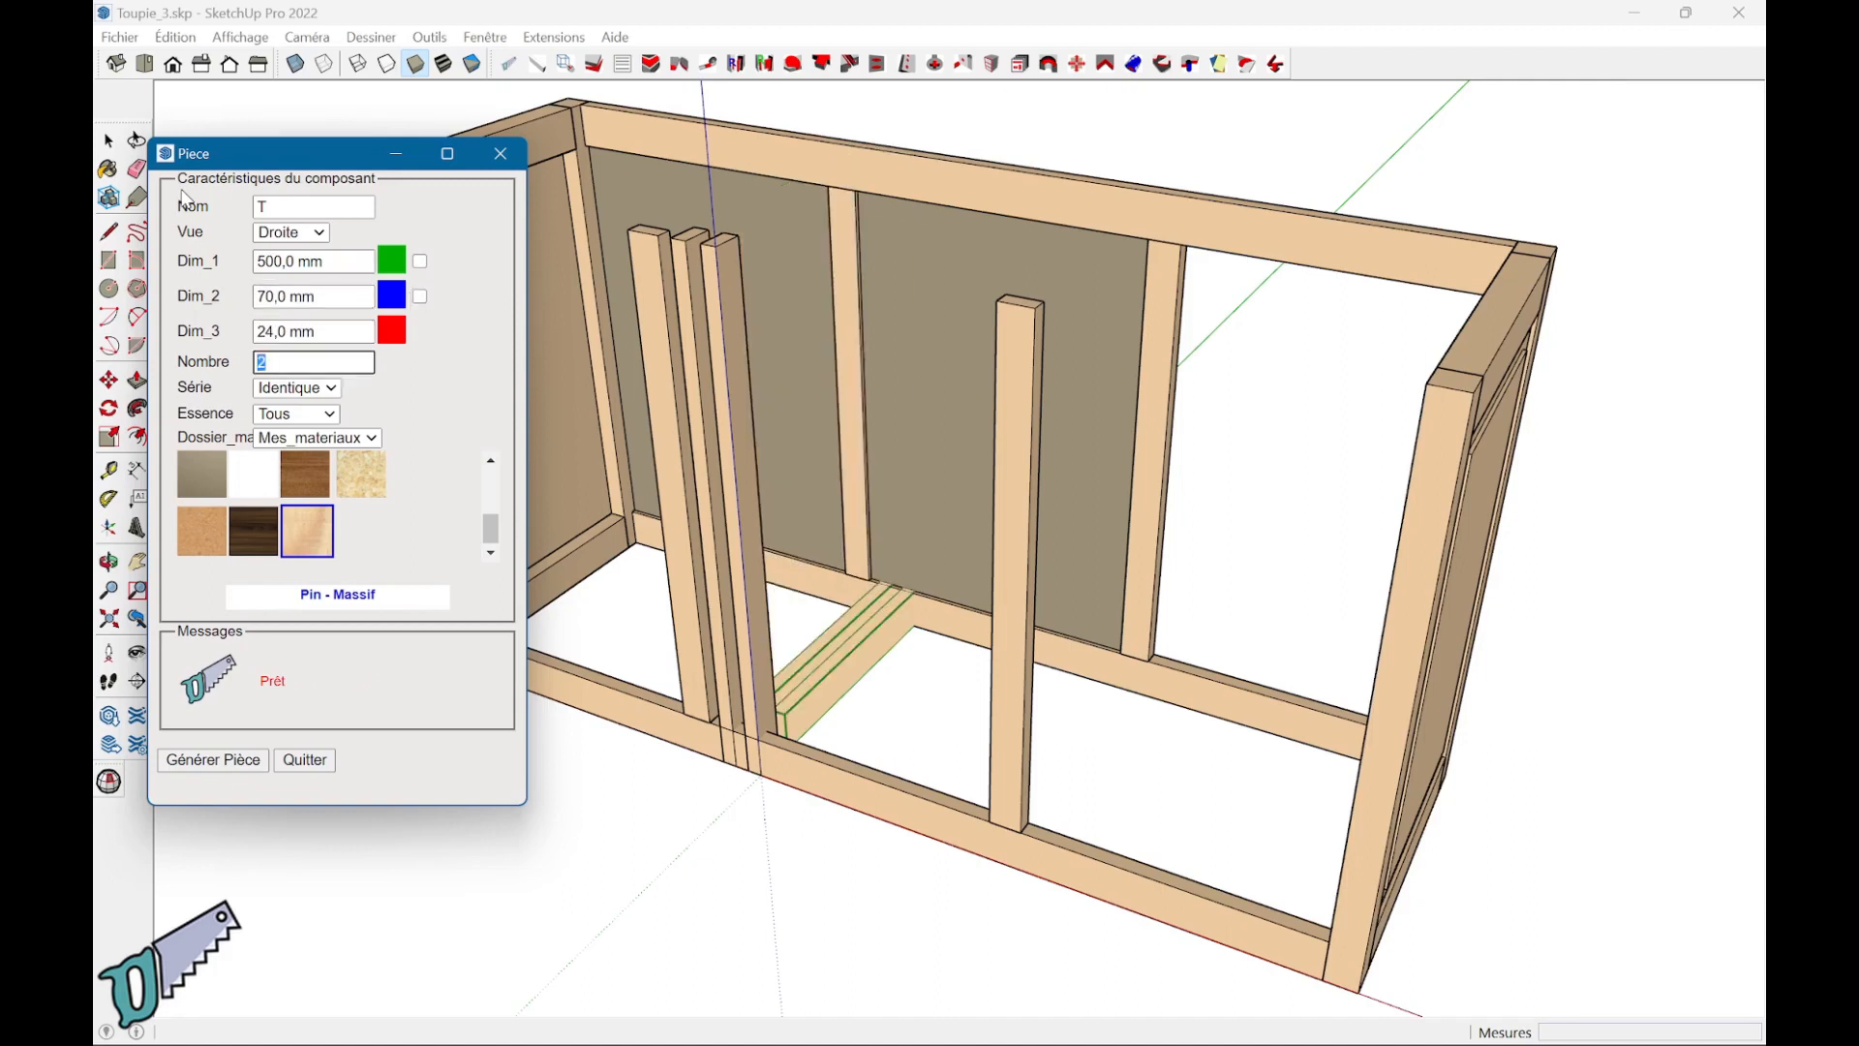
click(217, 761)
click(306, 761)
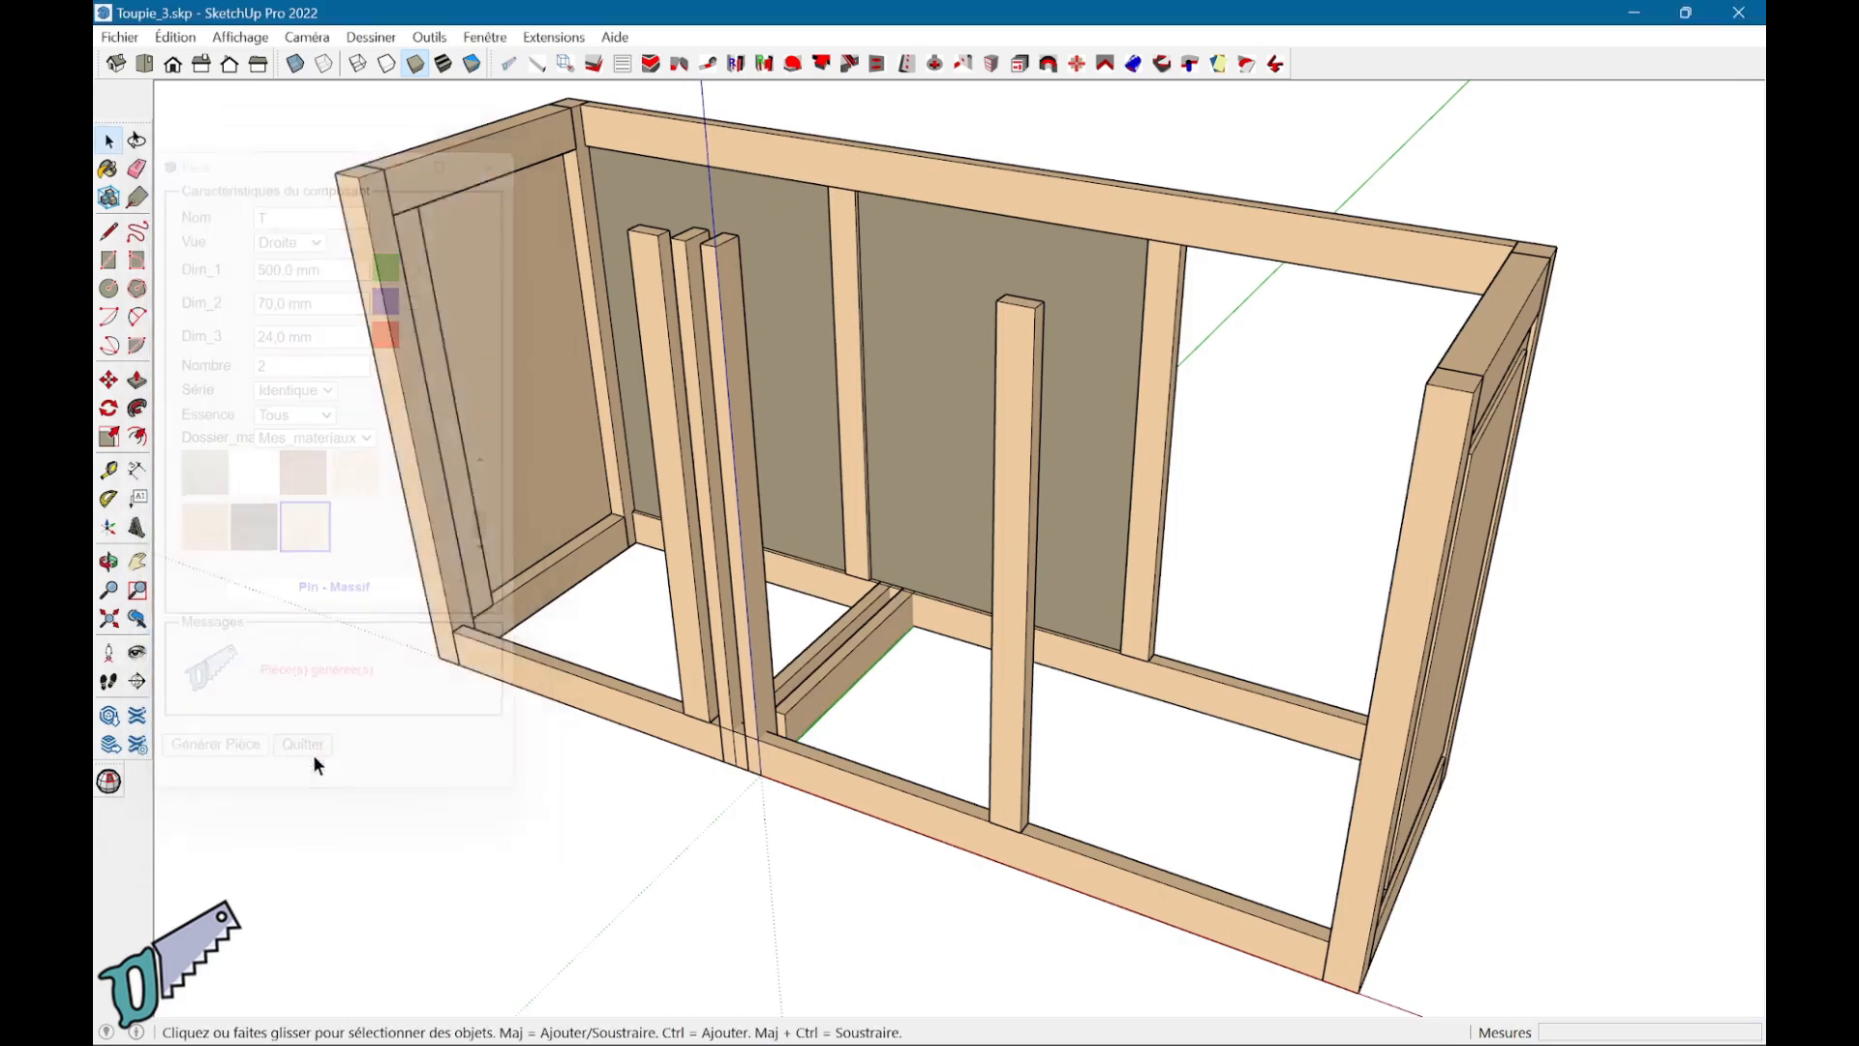
Step: Move the newly generated M uprights and T rails out of the cabinet, beyond its end frame
ctrl+click(798, 644)
ctrl+click(755, 691)
key(m)
click(794, 725)
click(1451, 905)
Step: Move the outermost T rail so its lower corner meets the foot of the outer M upright
middle_drag(1543, 962, 767, 830)
key(space)
click(893, 902)
click(959, 825)
scroll(928, 862, up, 3)
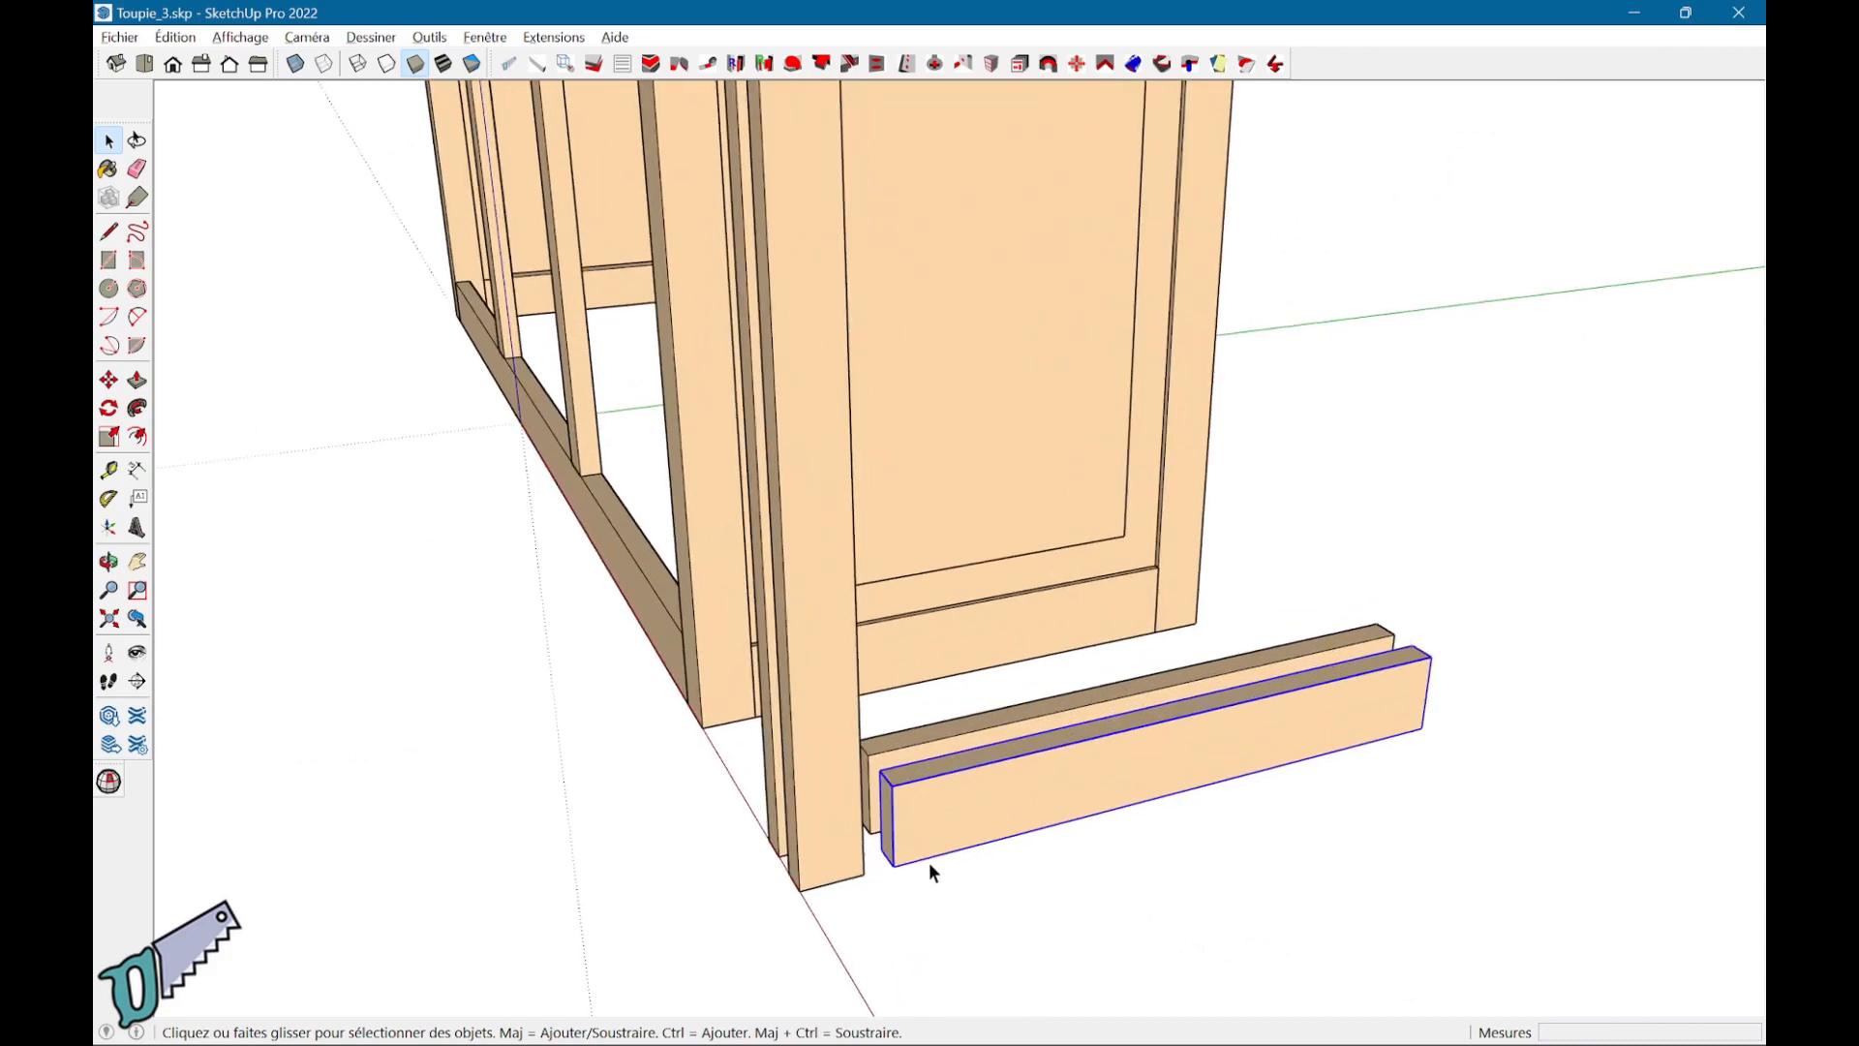
key(m)
click(892, 863)
click(862, 871)
Step: Move the second T rail up to the top of the outer M upright, flush with its upper corner
middle_drag(862, 871, 792, 819)
key(space)
click(774, 805)
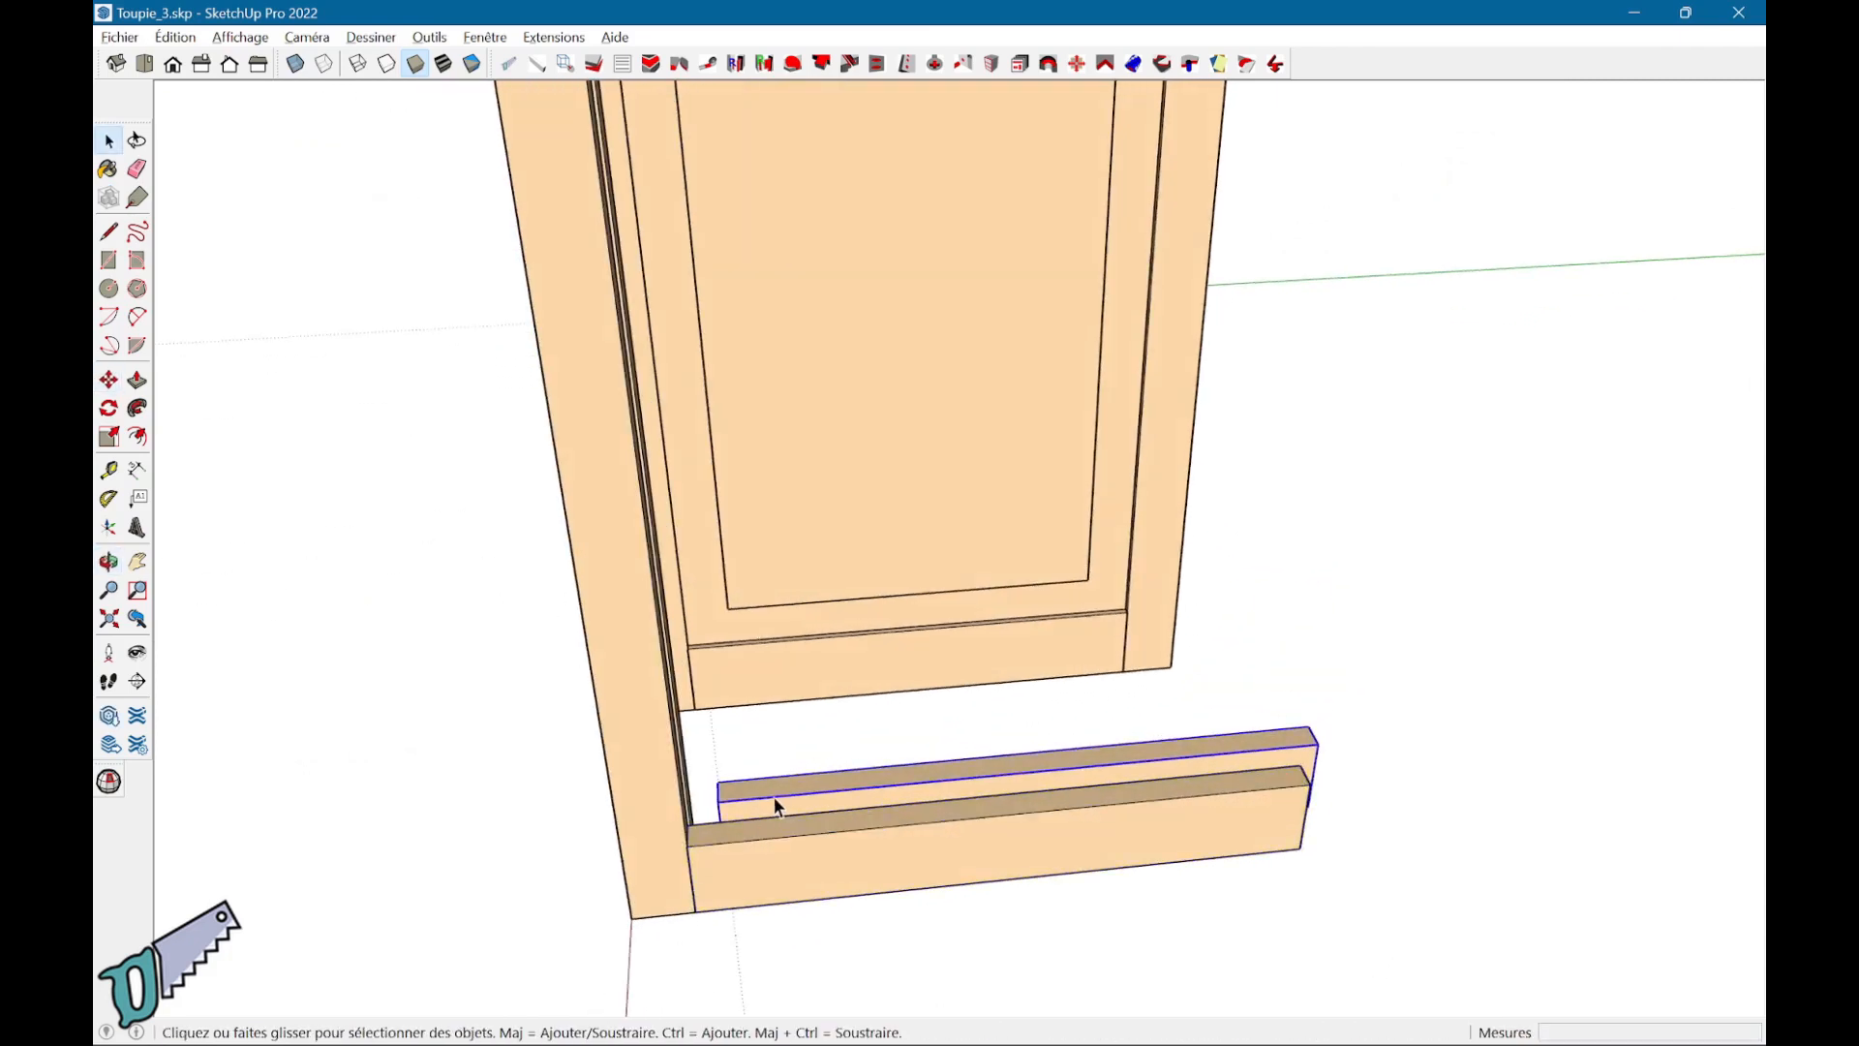
key(m)
click(706, 801)
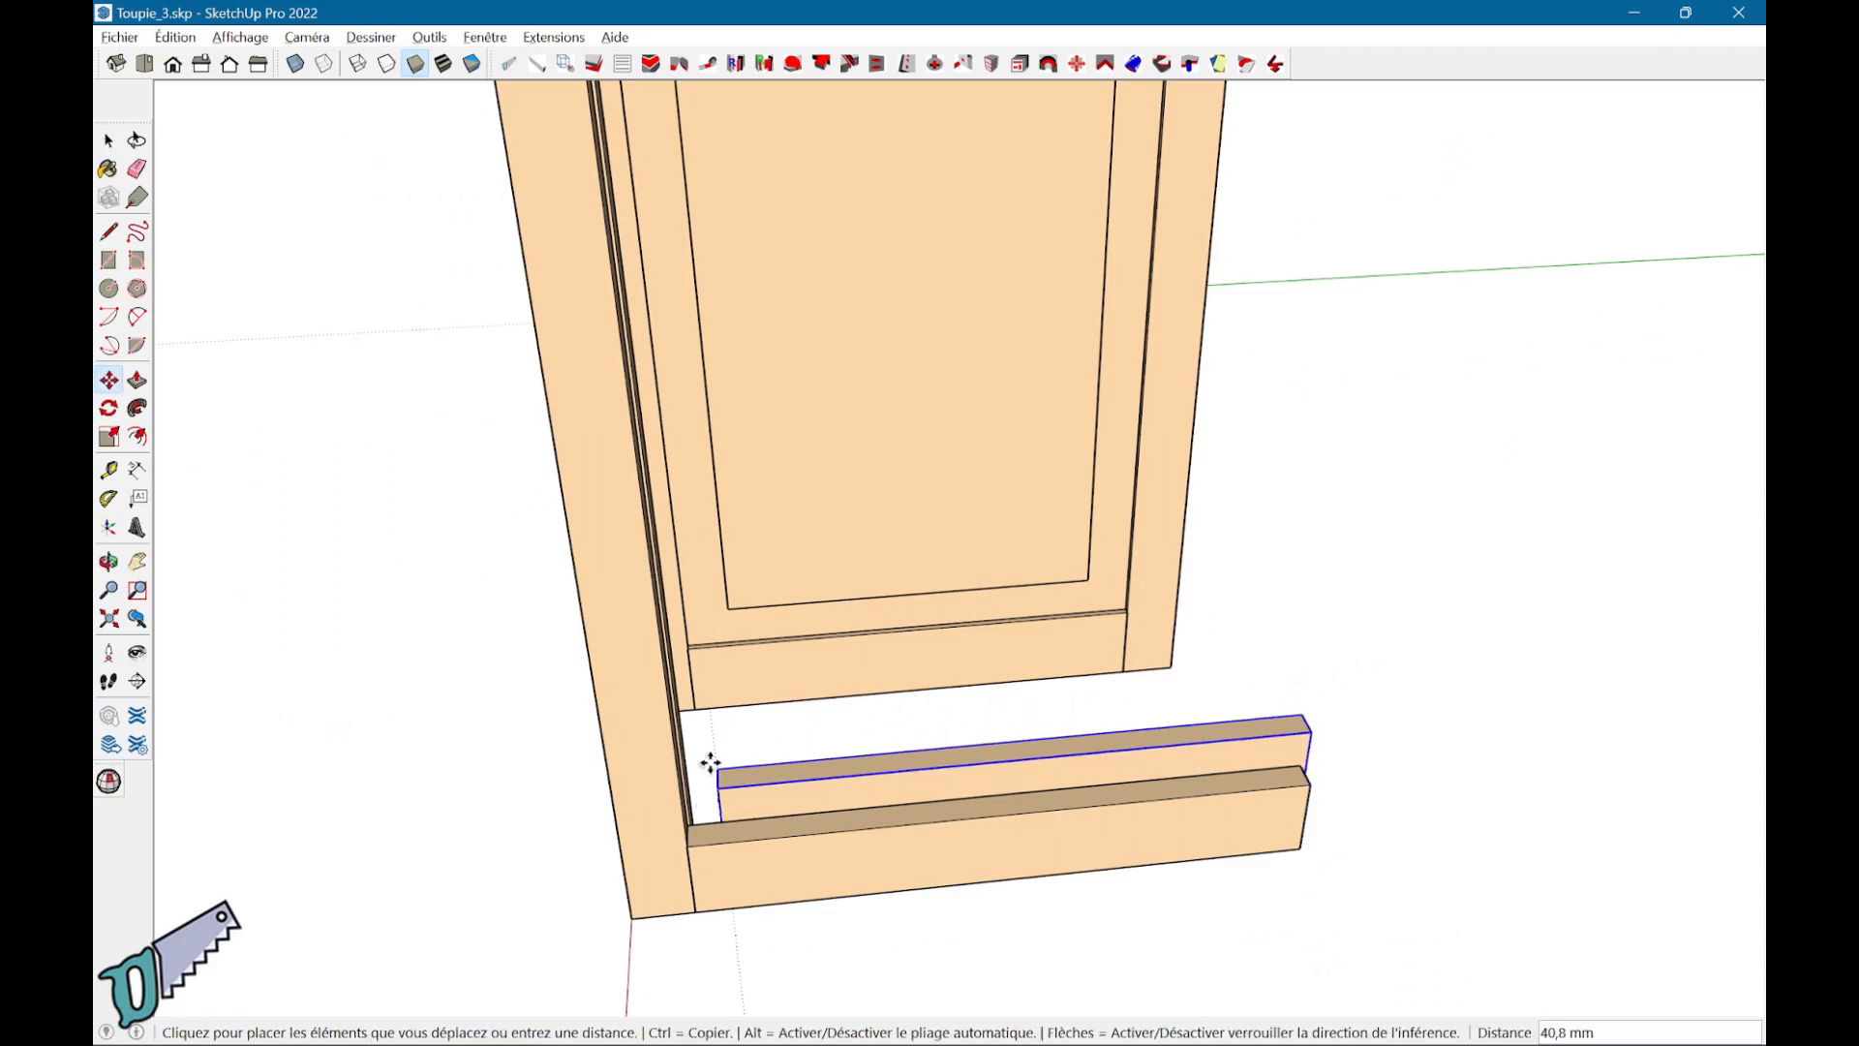
middle_drag(684, 522, 726, 920)
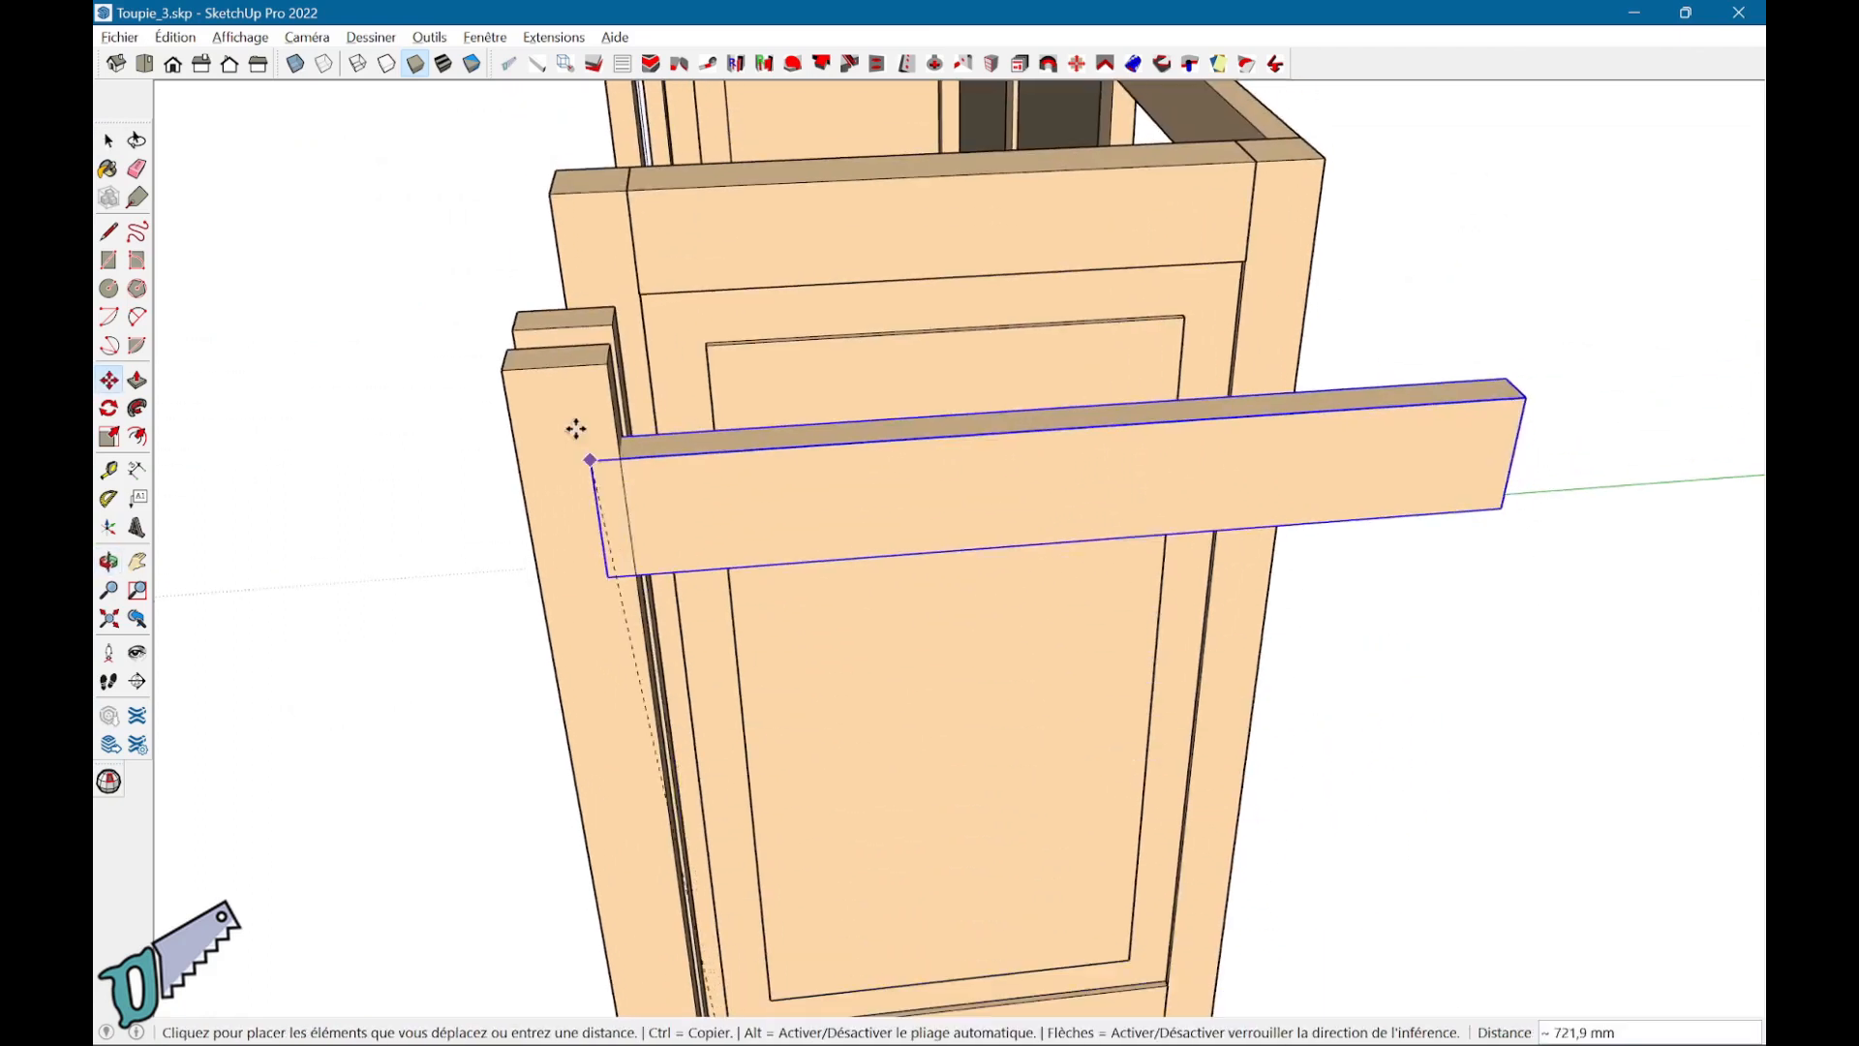
click(608, 364)
Step: Move the second M upright to the free end of the two rails to close the loose frame
key(space)
click(572, 317)
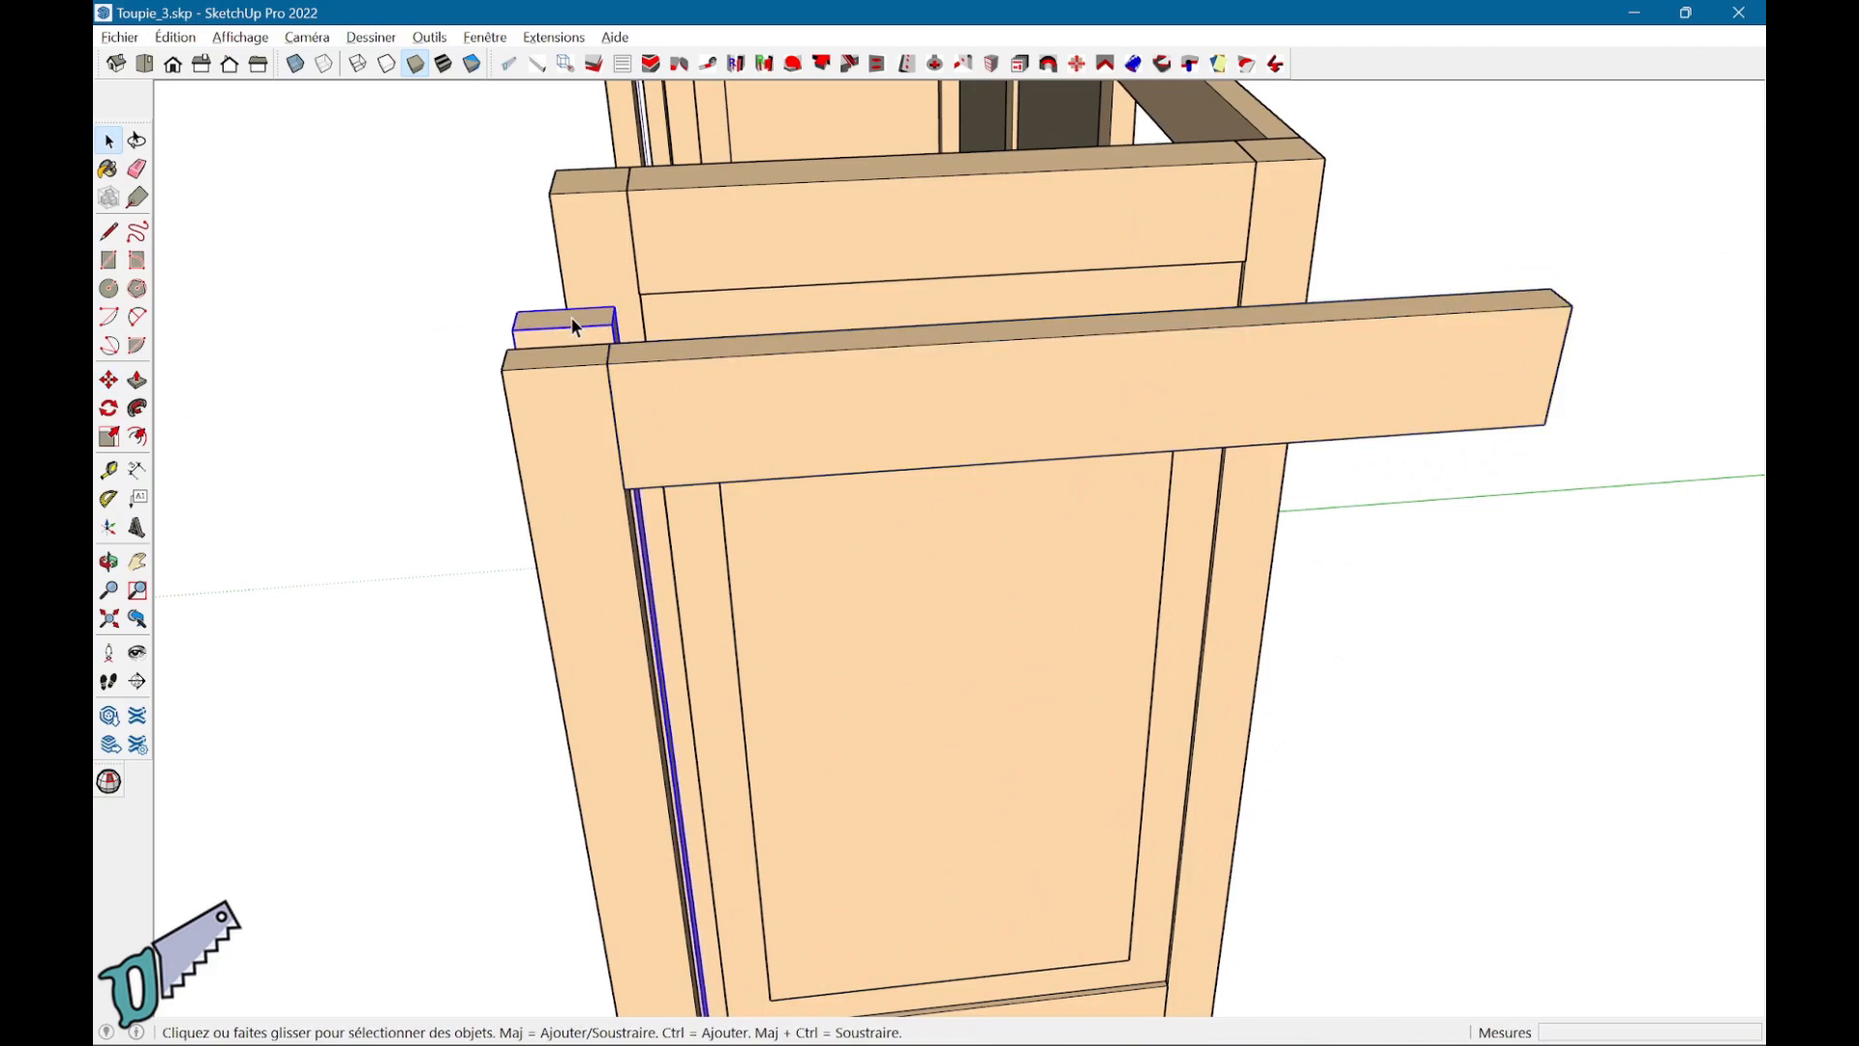
key(m)
click(513, 330)
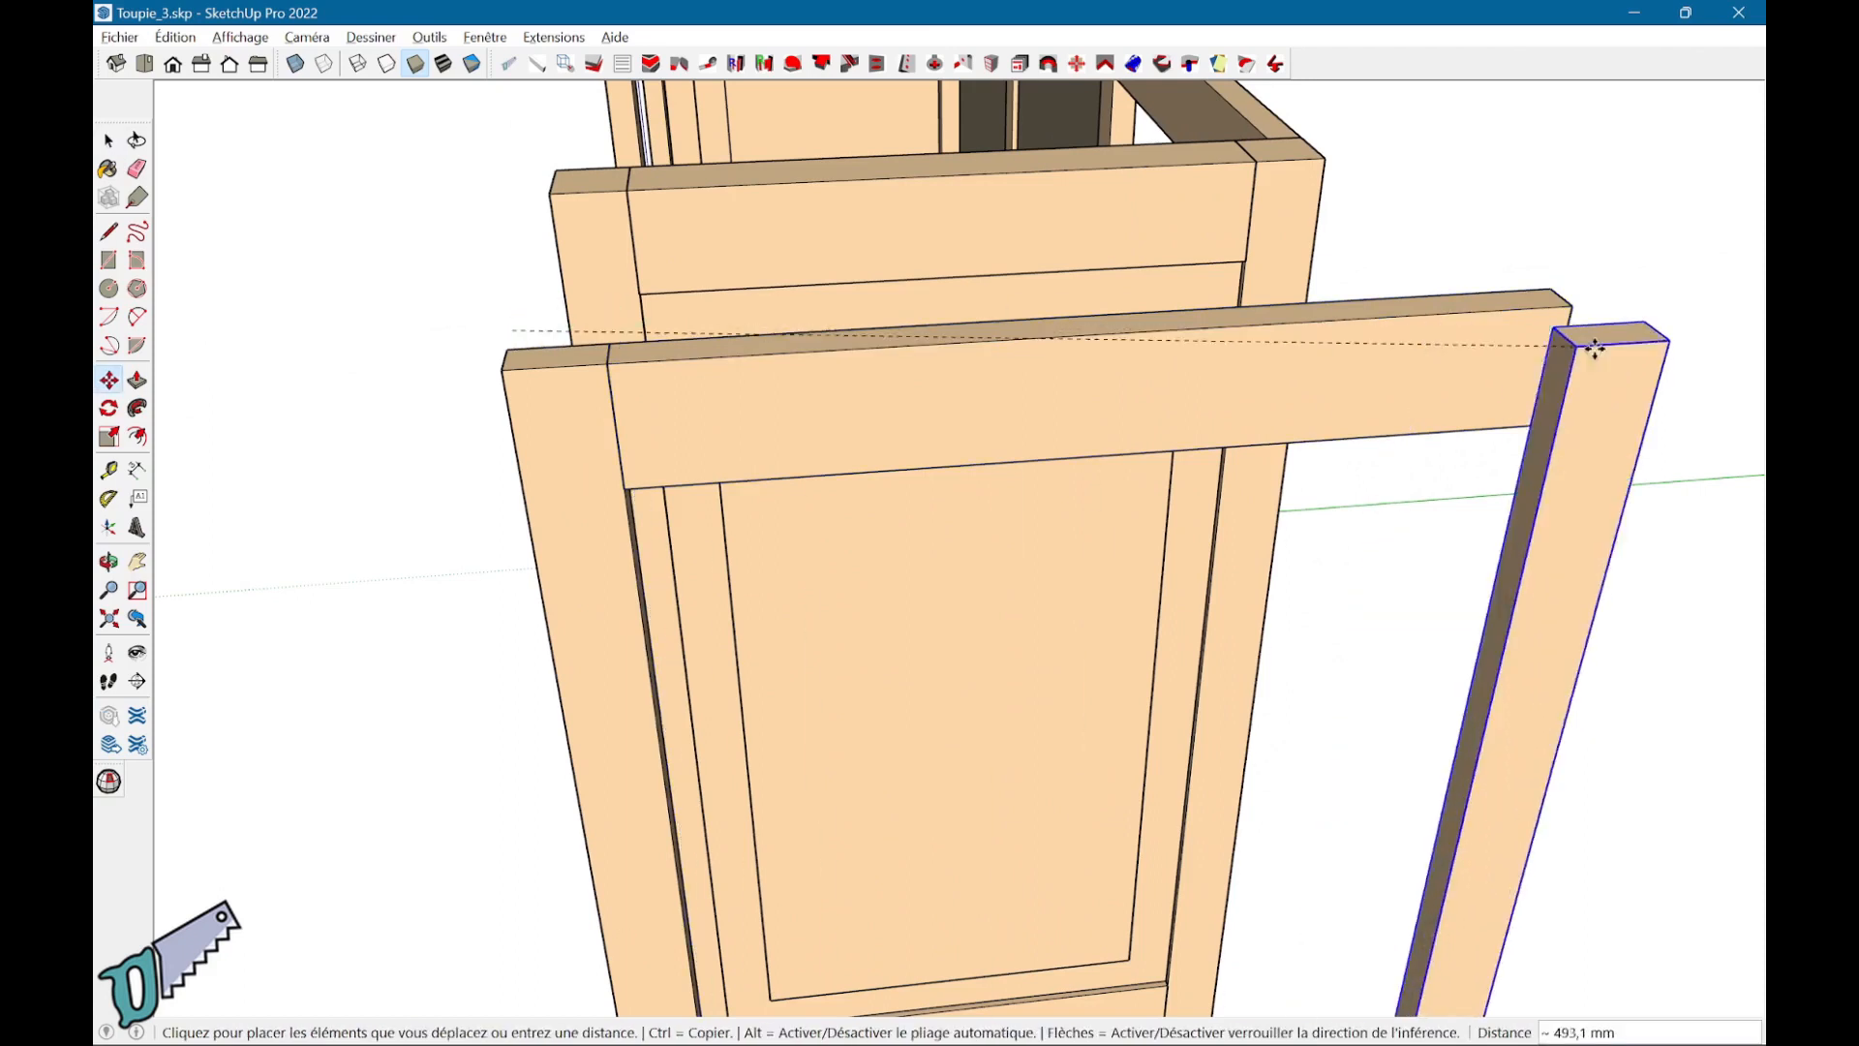
click(1568, 299)
Step: Mirror the second M upright with Symétrie Rotation, using the top rail's upper face as reference
middle_drag(1581, 456, 1074, 697)
right_click(1102, 653)
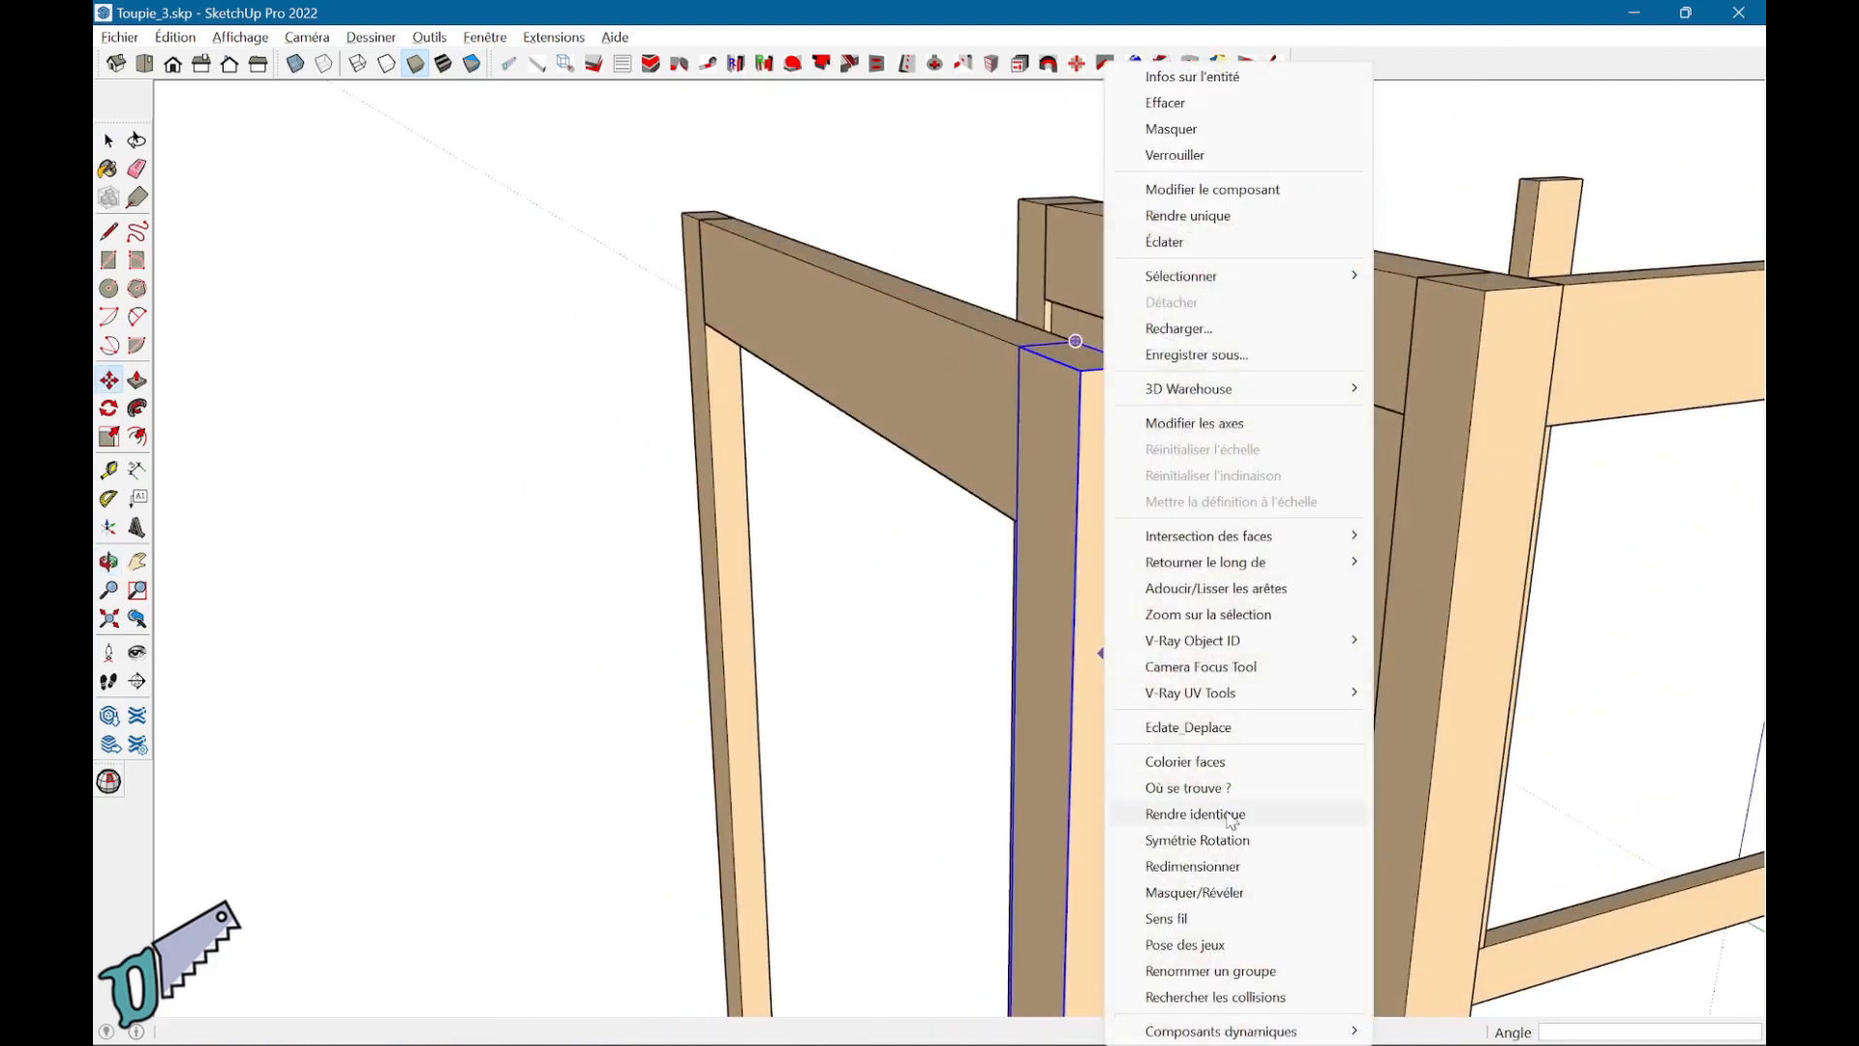
click(1215, 850)
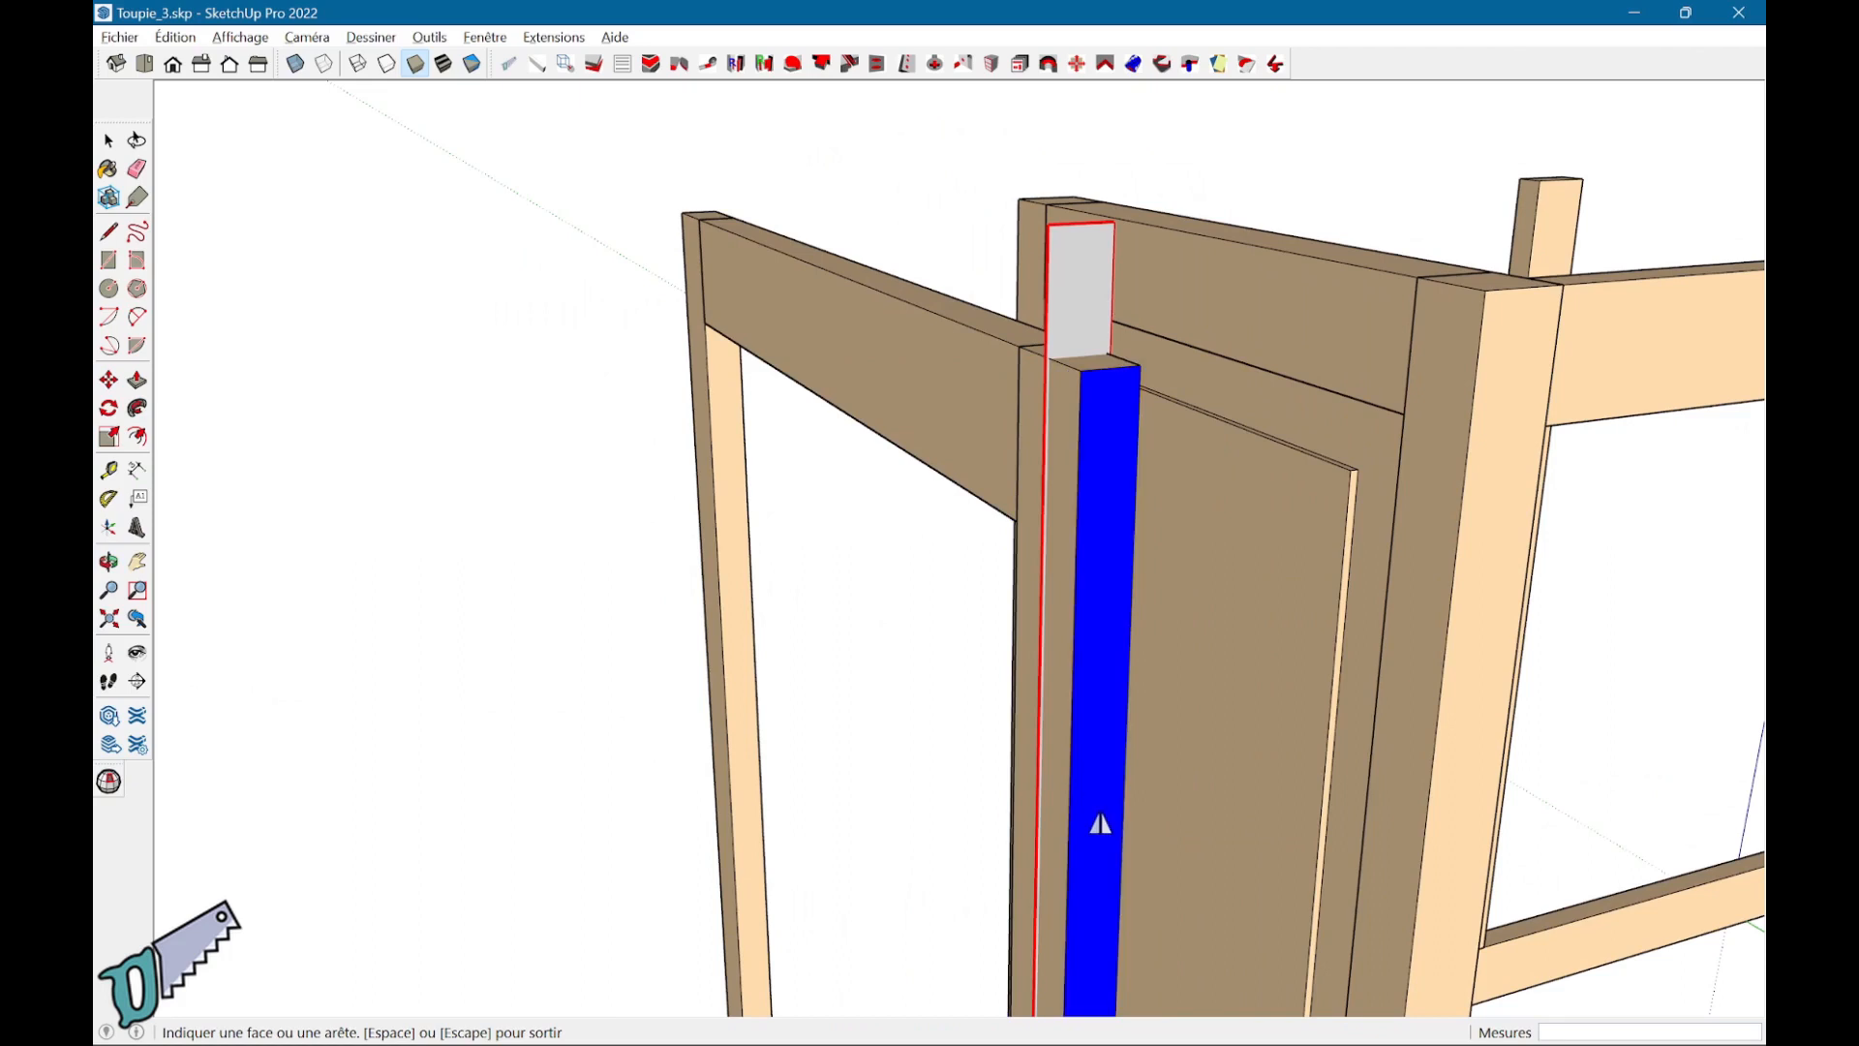
middle_drag(942, 564, 1079, 842)
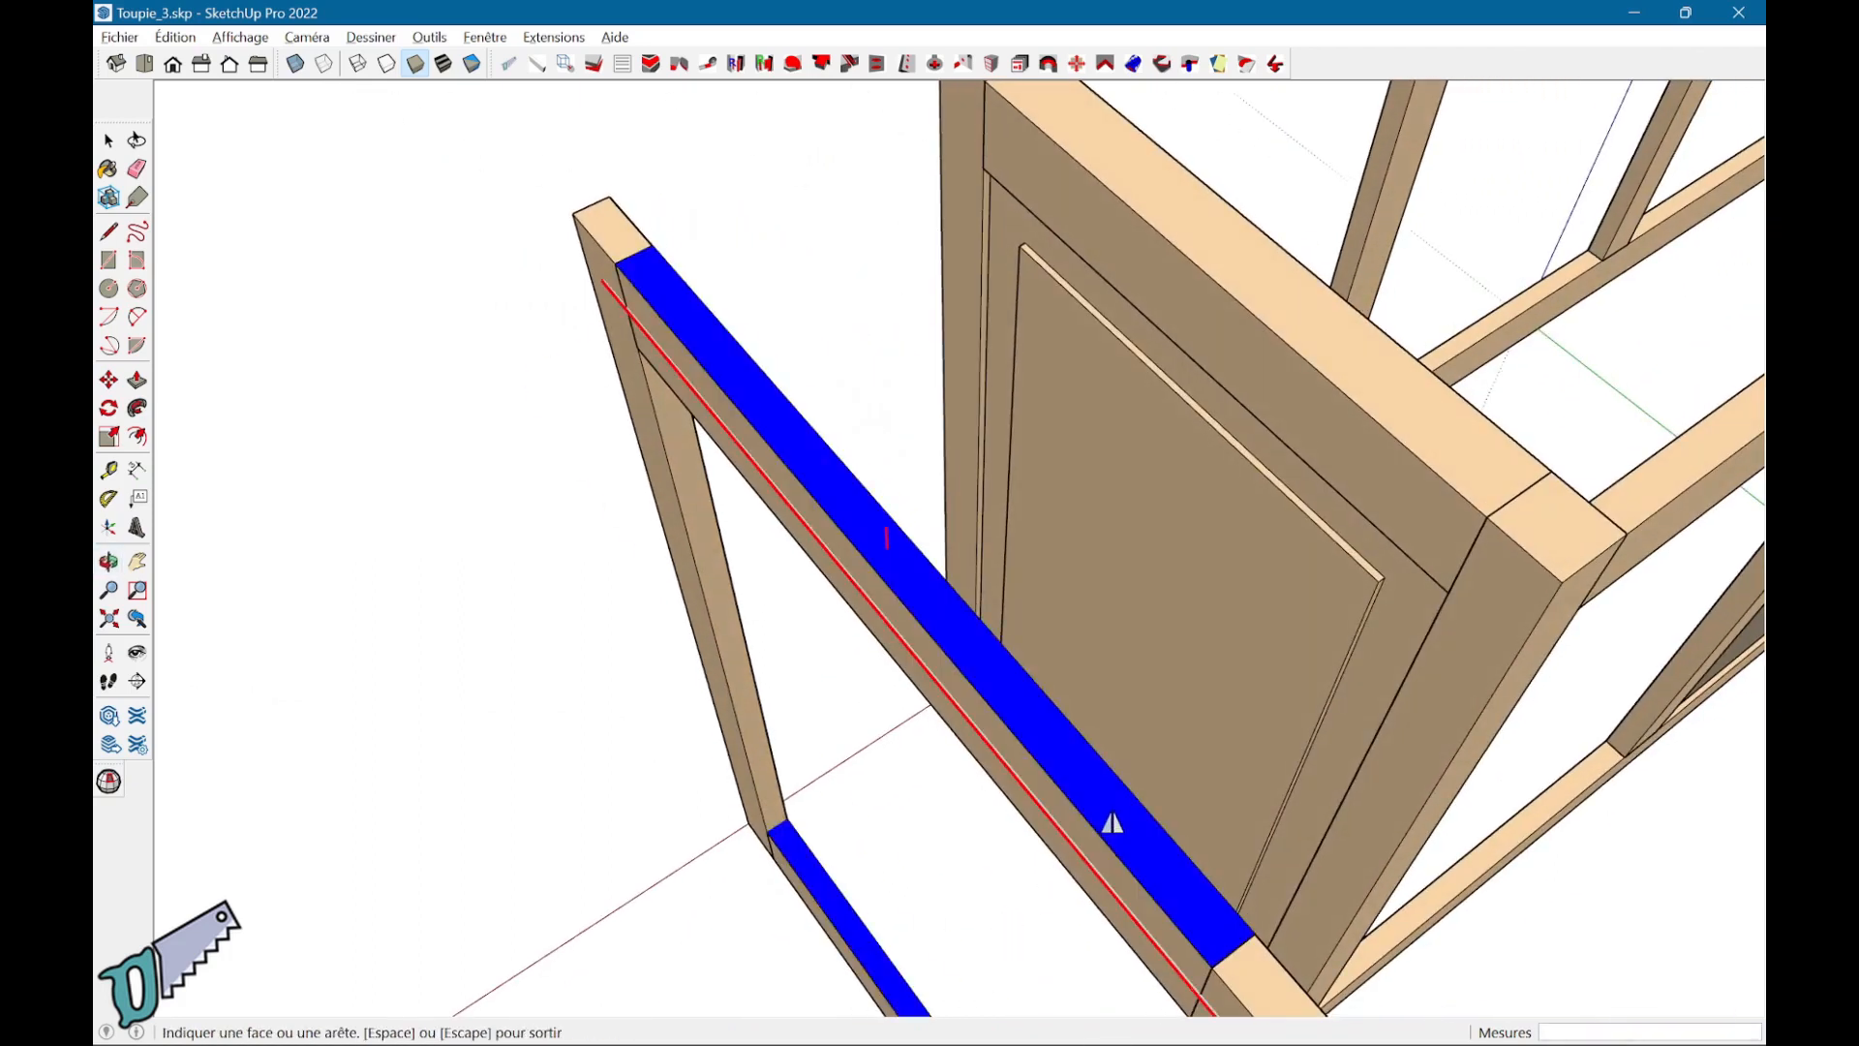
click(1114, 818)
scroll(1017, 869, down, 3)
middle_drag(788, 902, 1060, 710)
key(space)
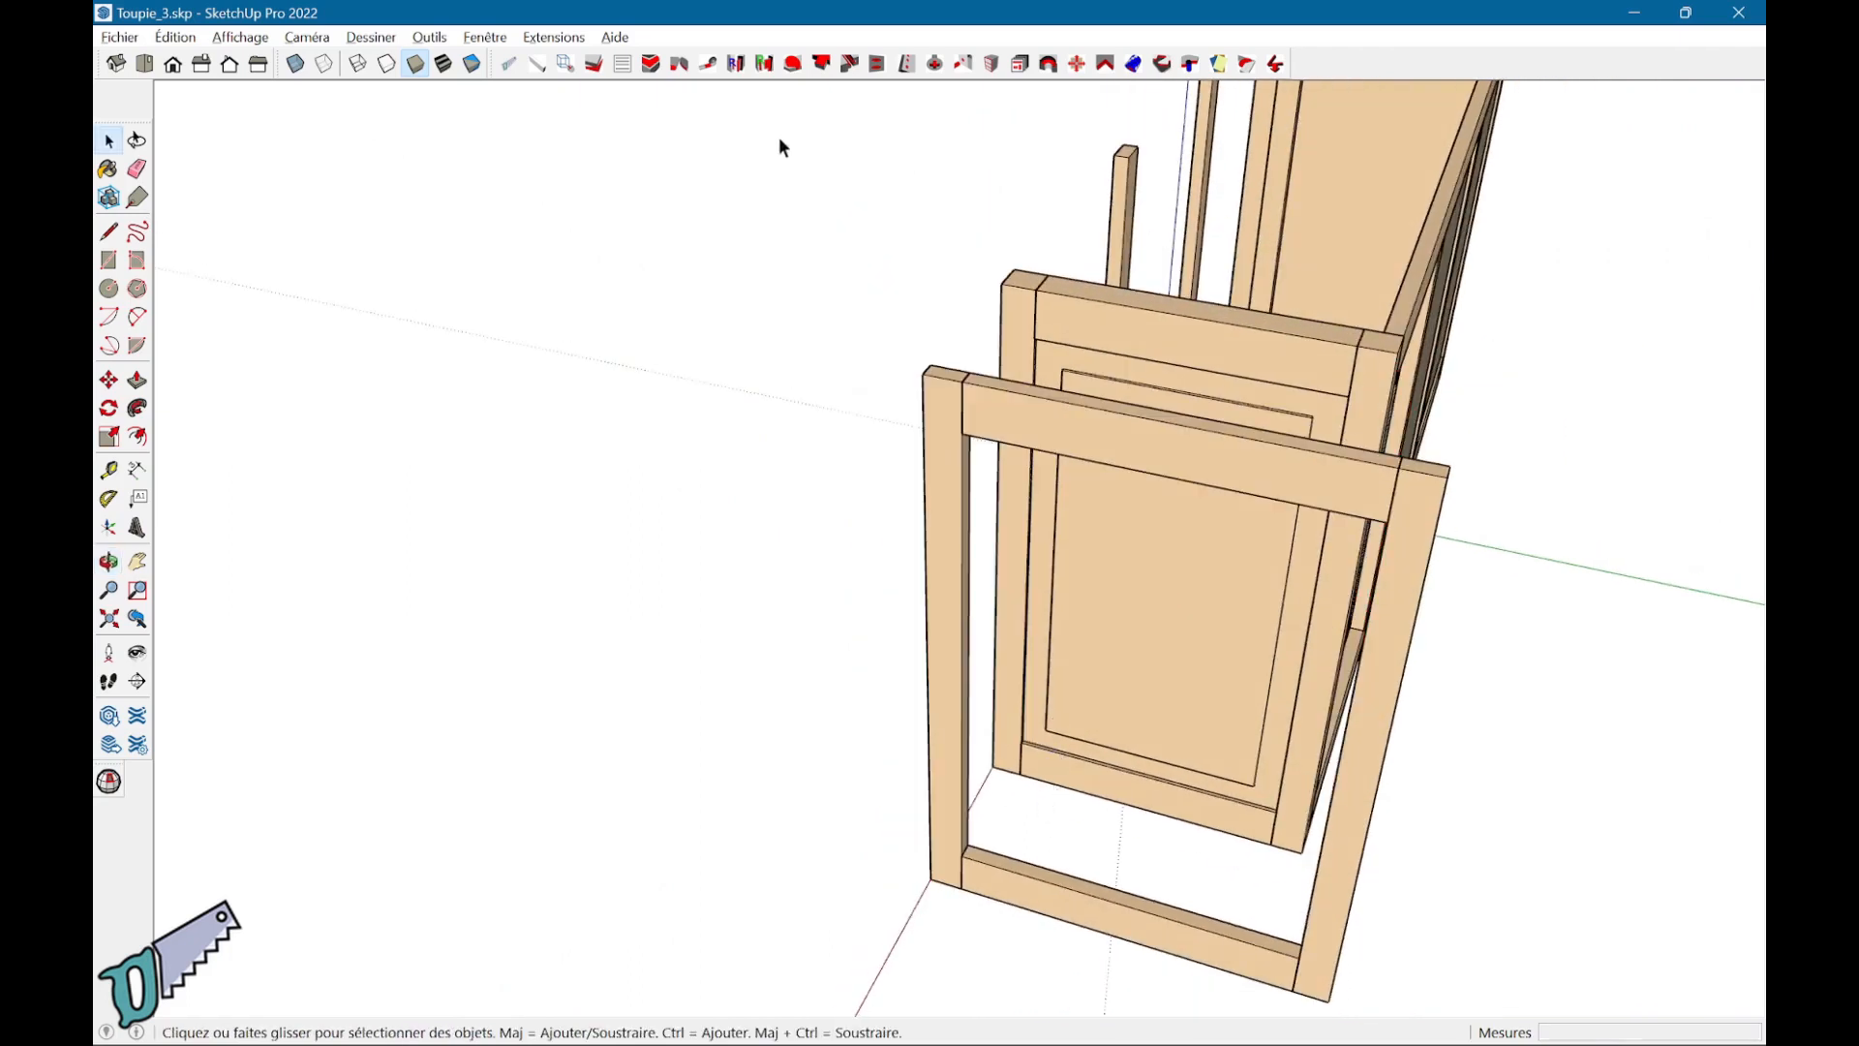
Step: Add straight tenons 10 mm thick and 30 mm long with 10 mm shoulders to both rails of the loose frame using Rafale_tenon
click(736, 65)
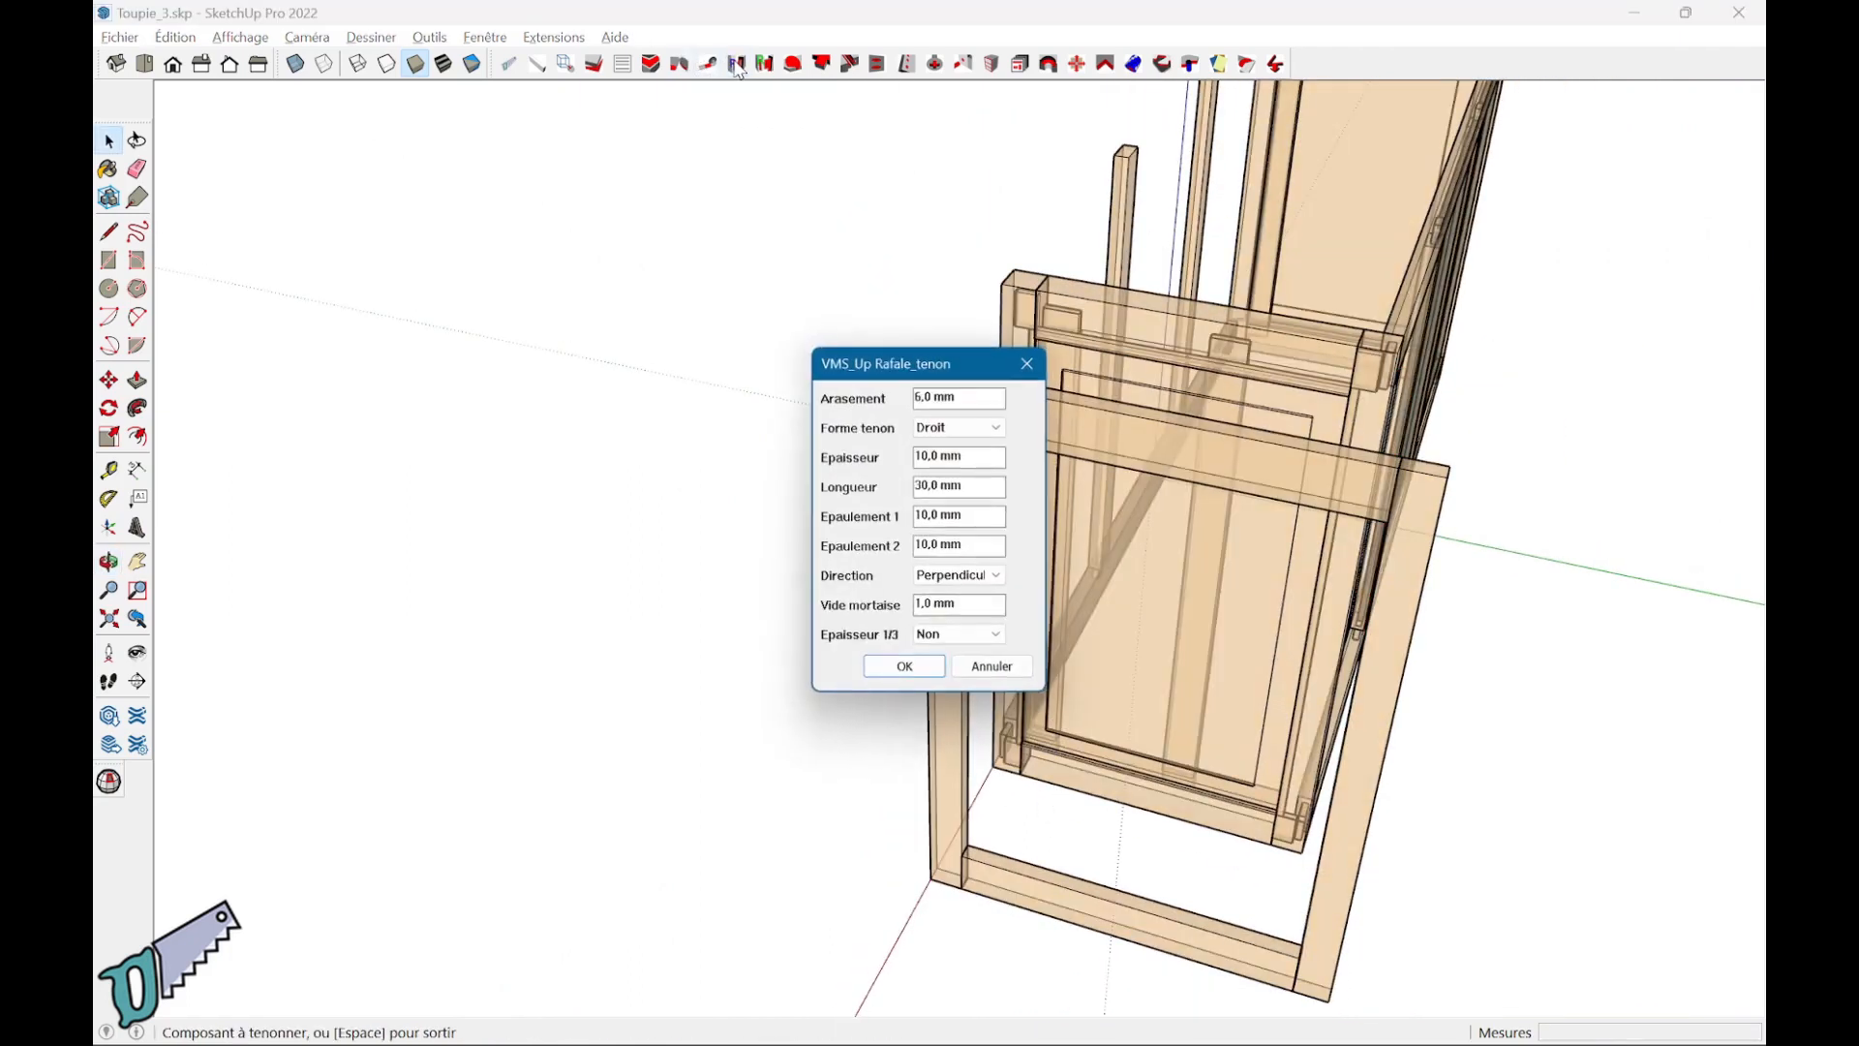
click(907, 668)
scroll(975, 606, up, 4)
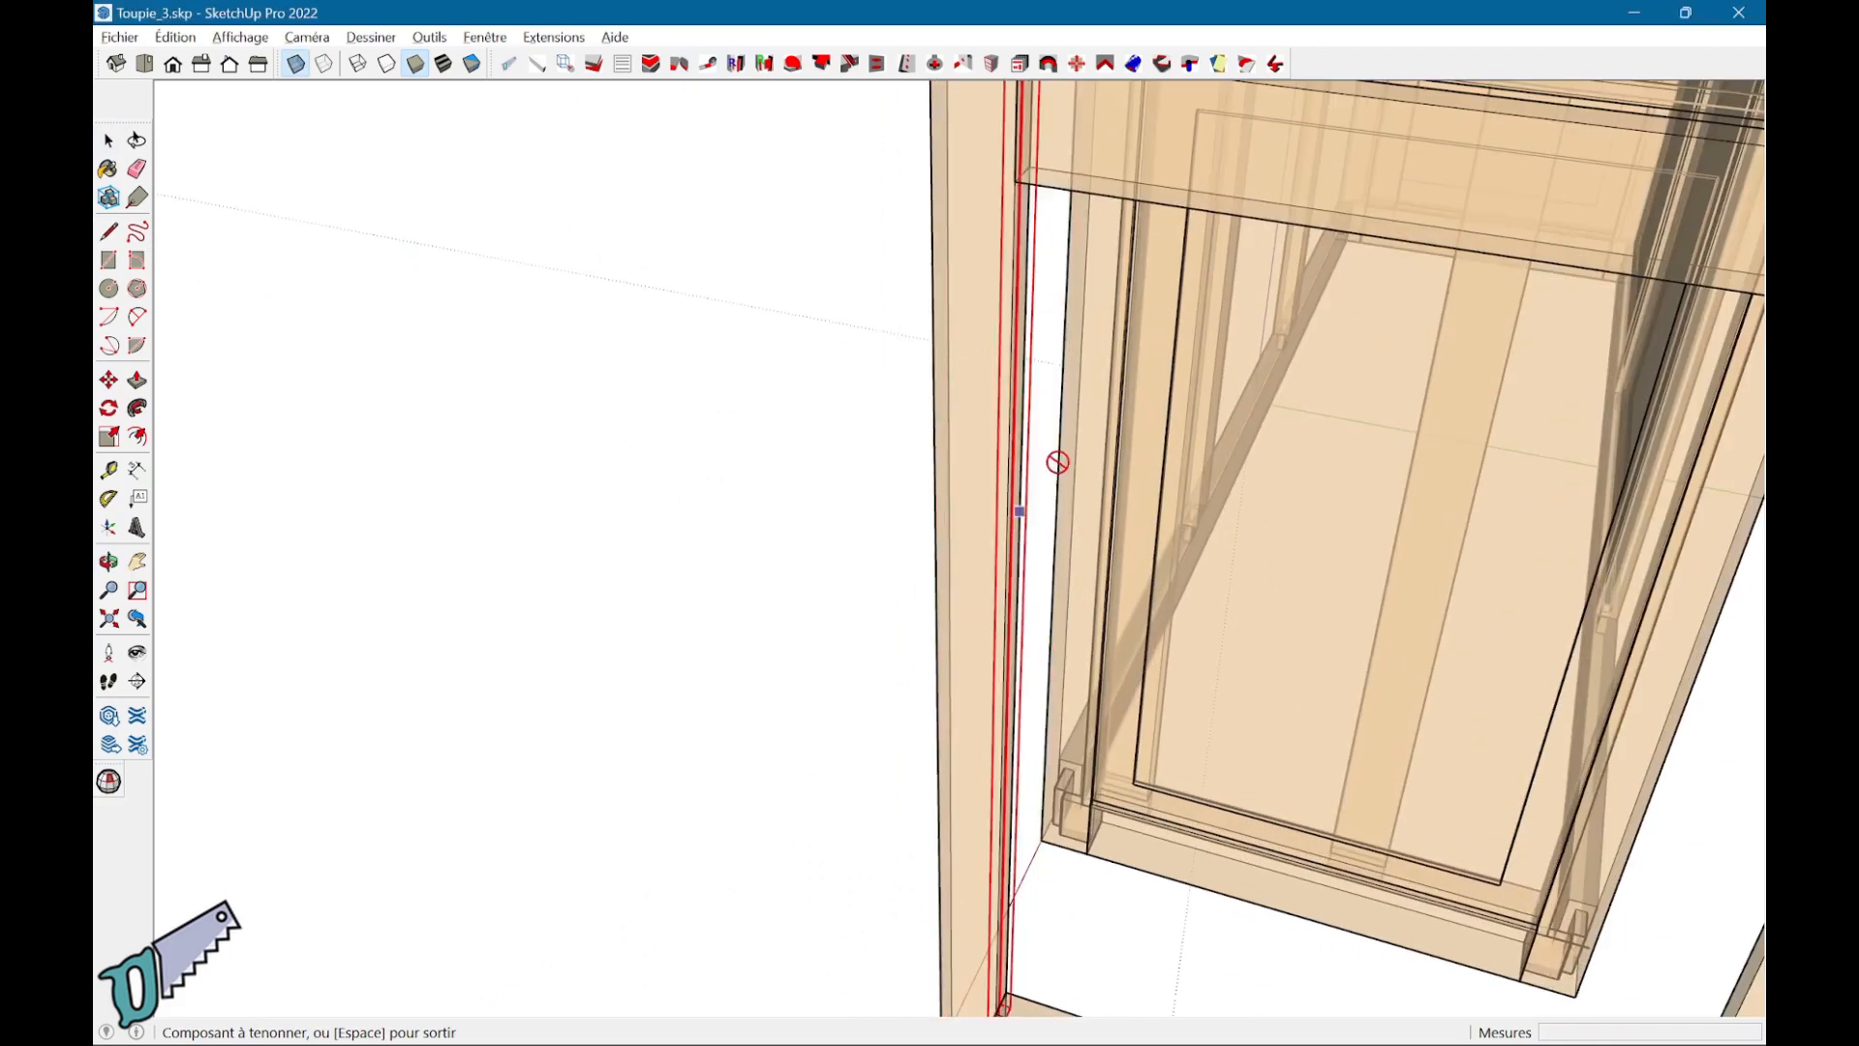
scroll(1057, 462, down, 4)
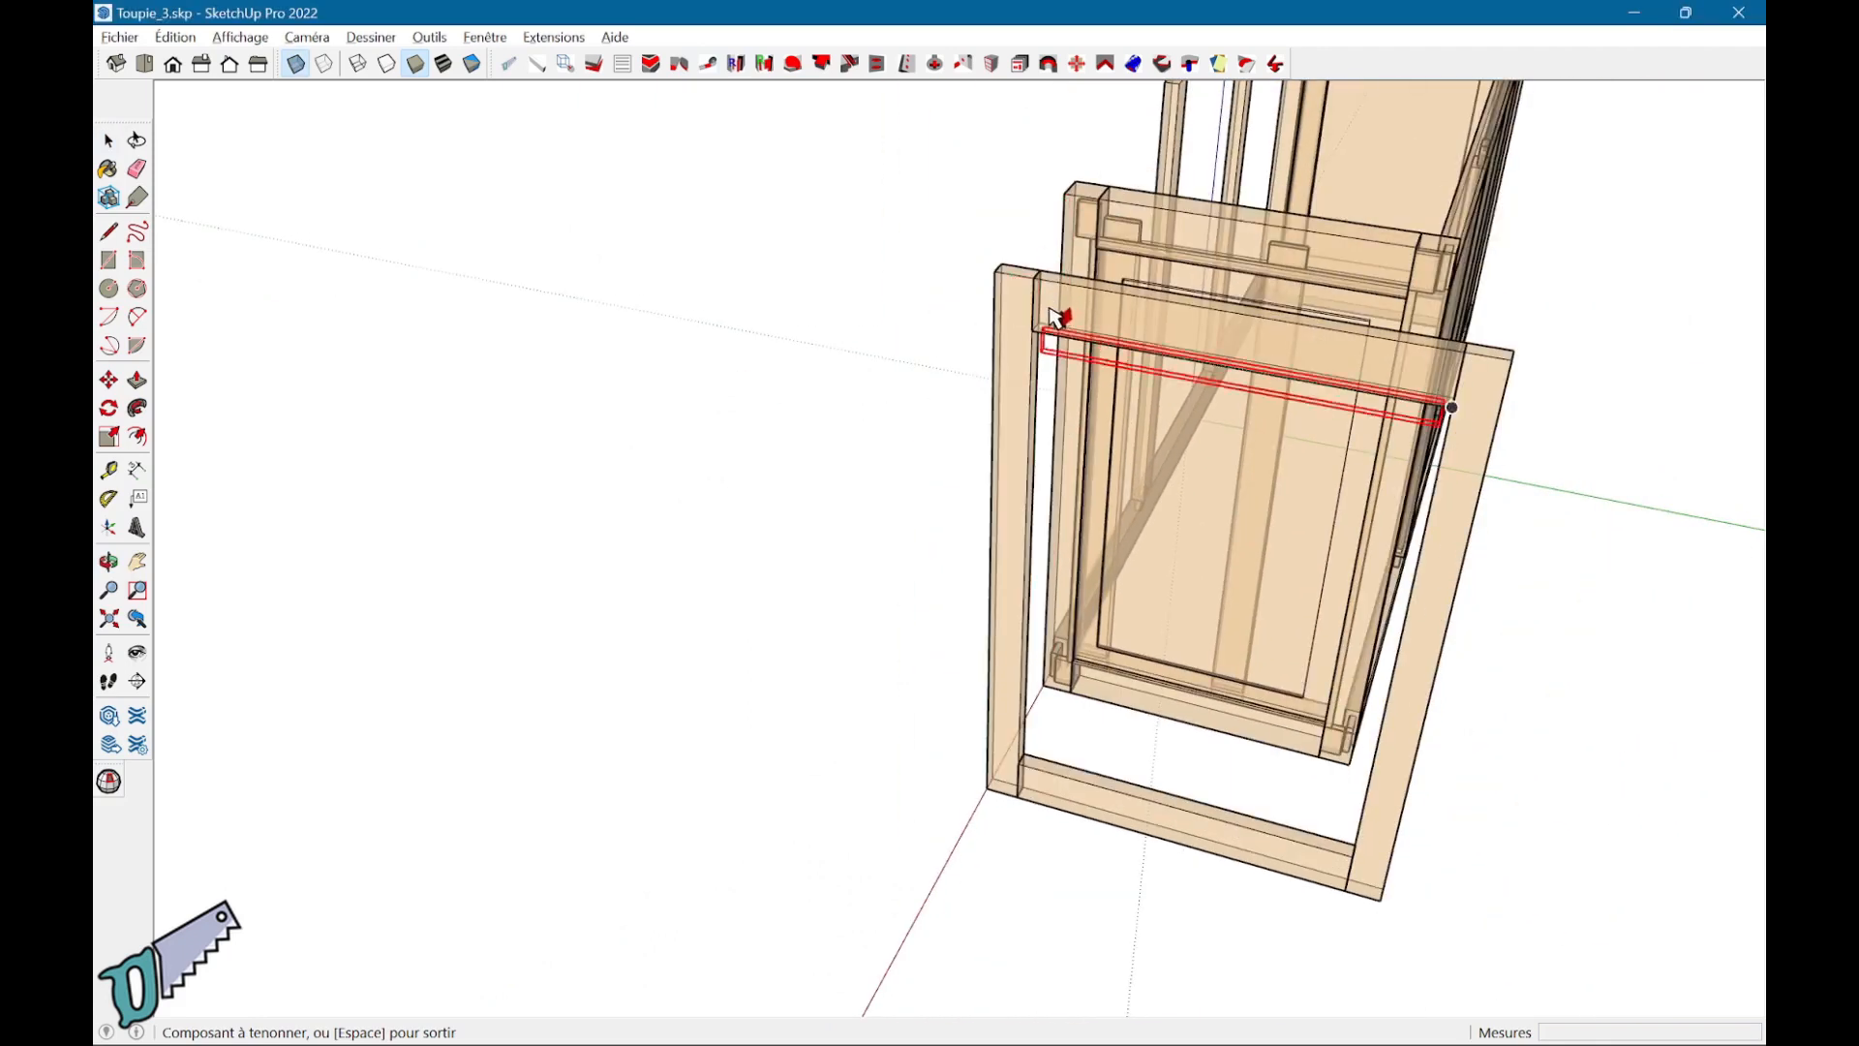
scroll(1057, 317, up, 3)
scroll(1032, 316, down, 5)
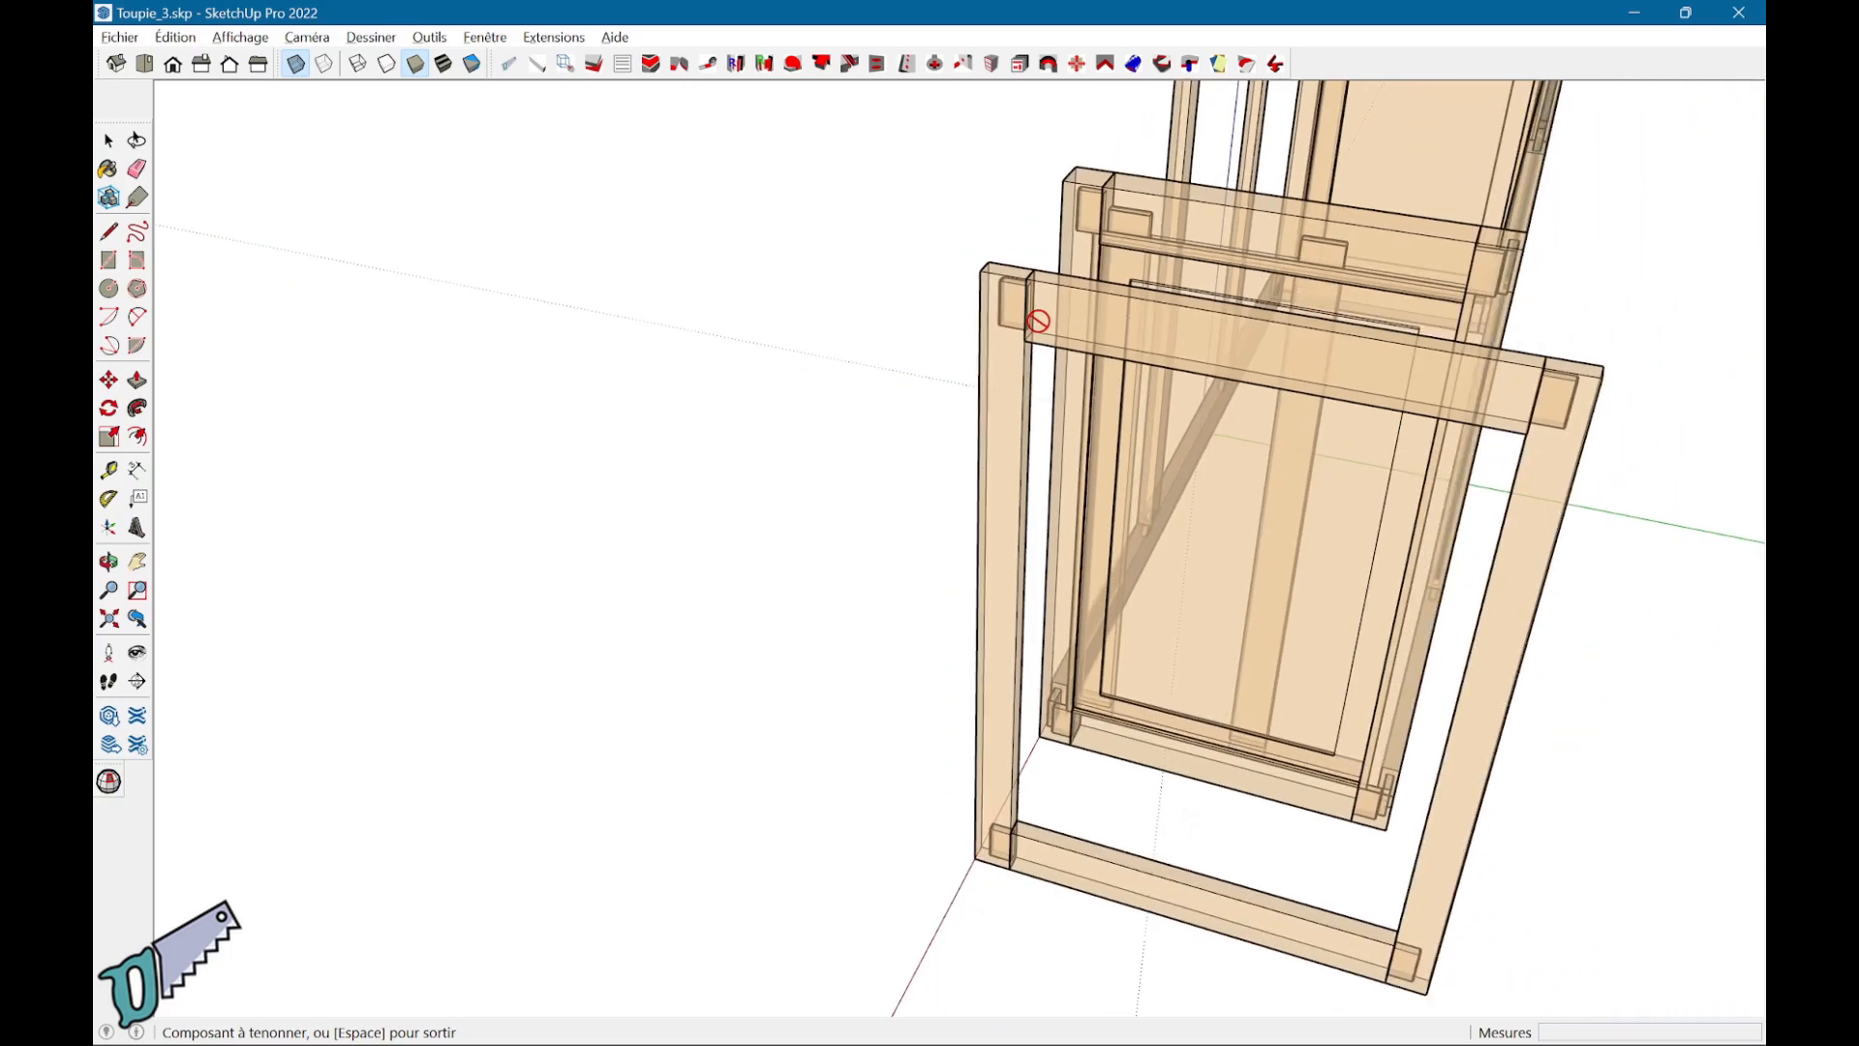
key(space)
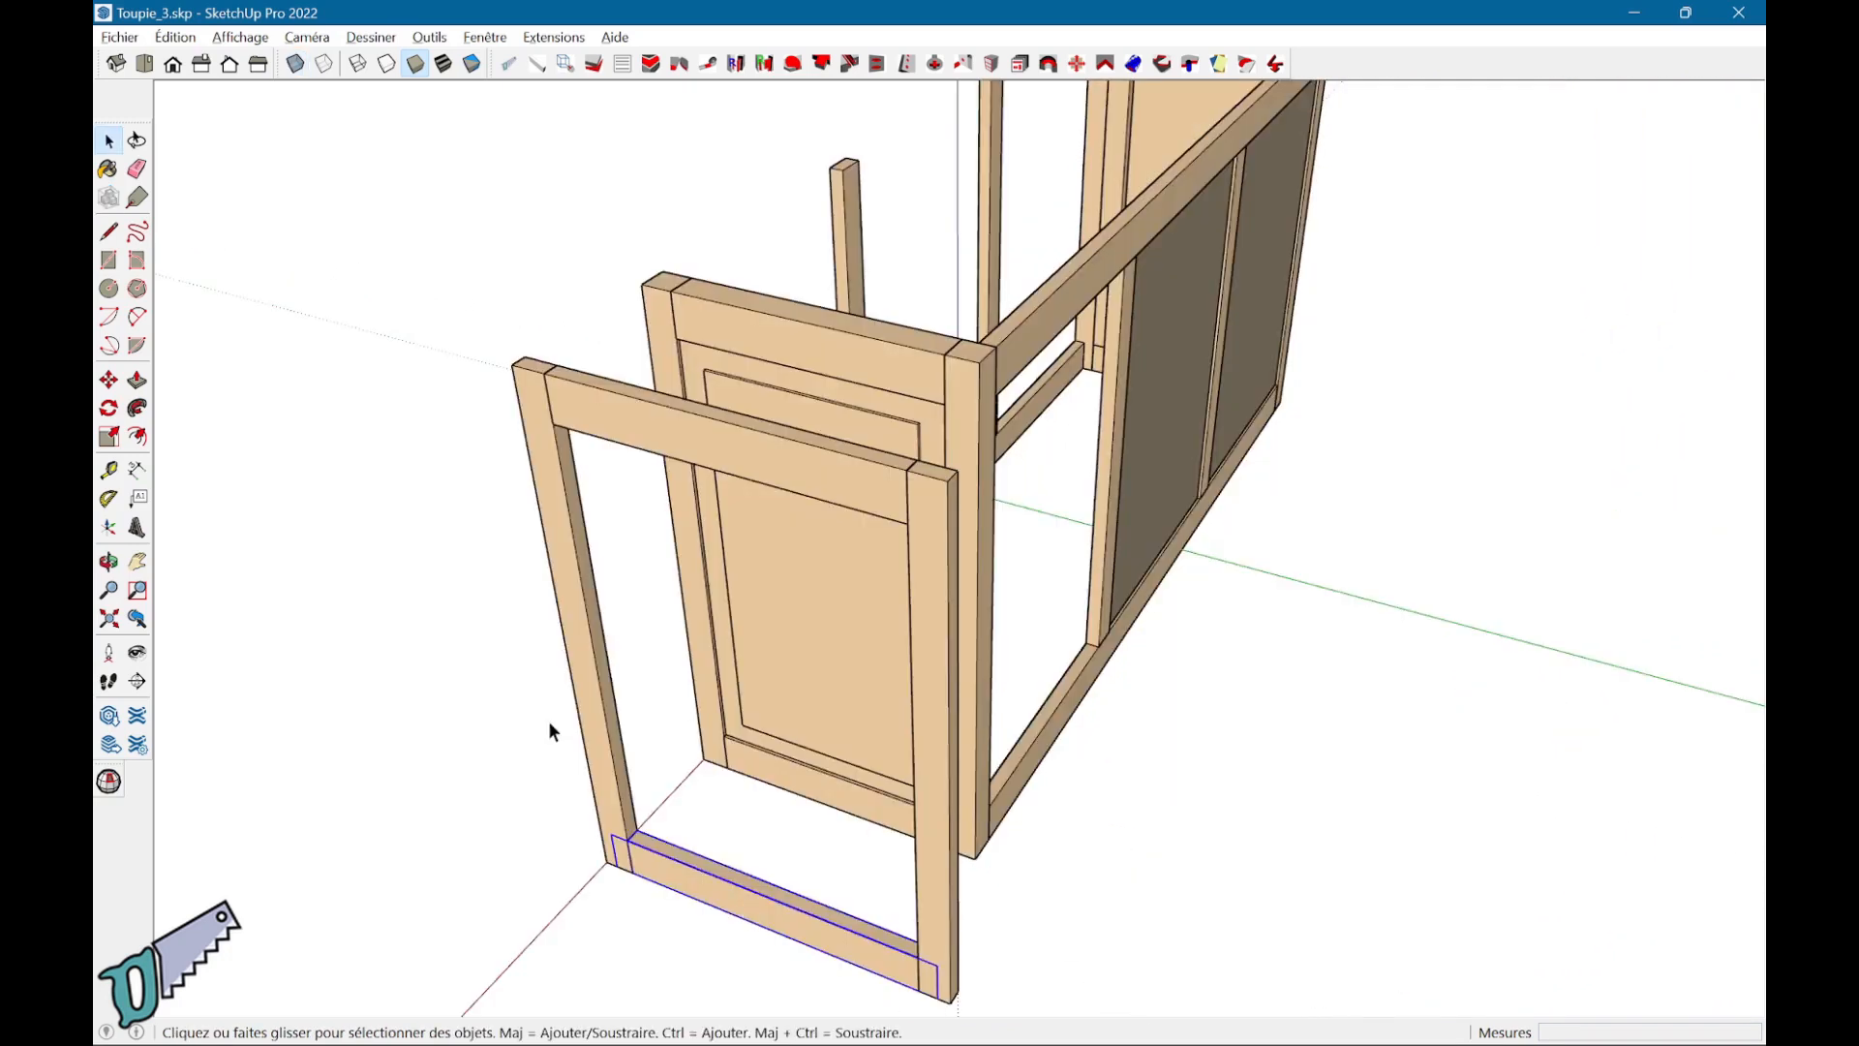
Step: Group the two uprights and two rails of the loose frame
shift+click(591, 746)
shift+click(805, 472)
shift+click(926, 663)
right_click(926, 664)
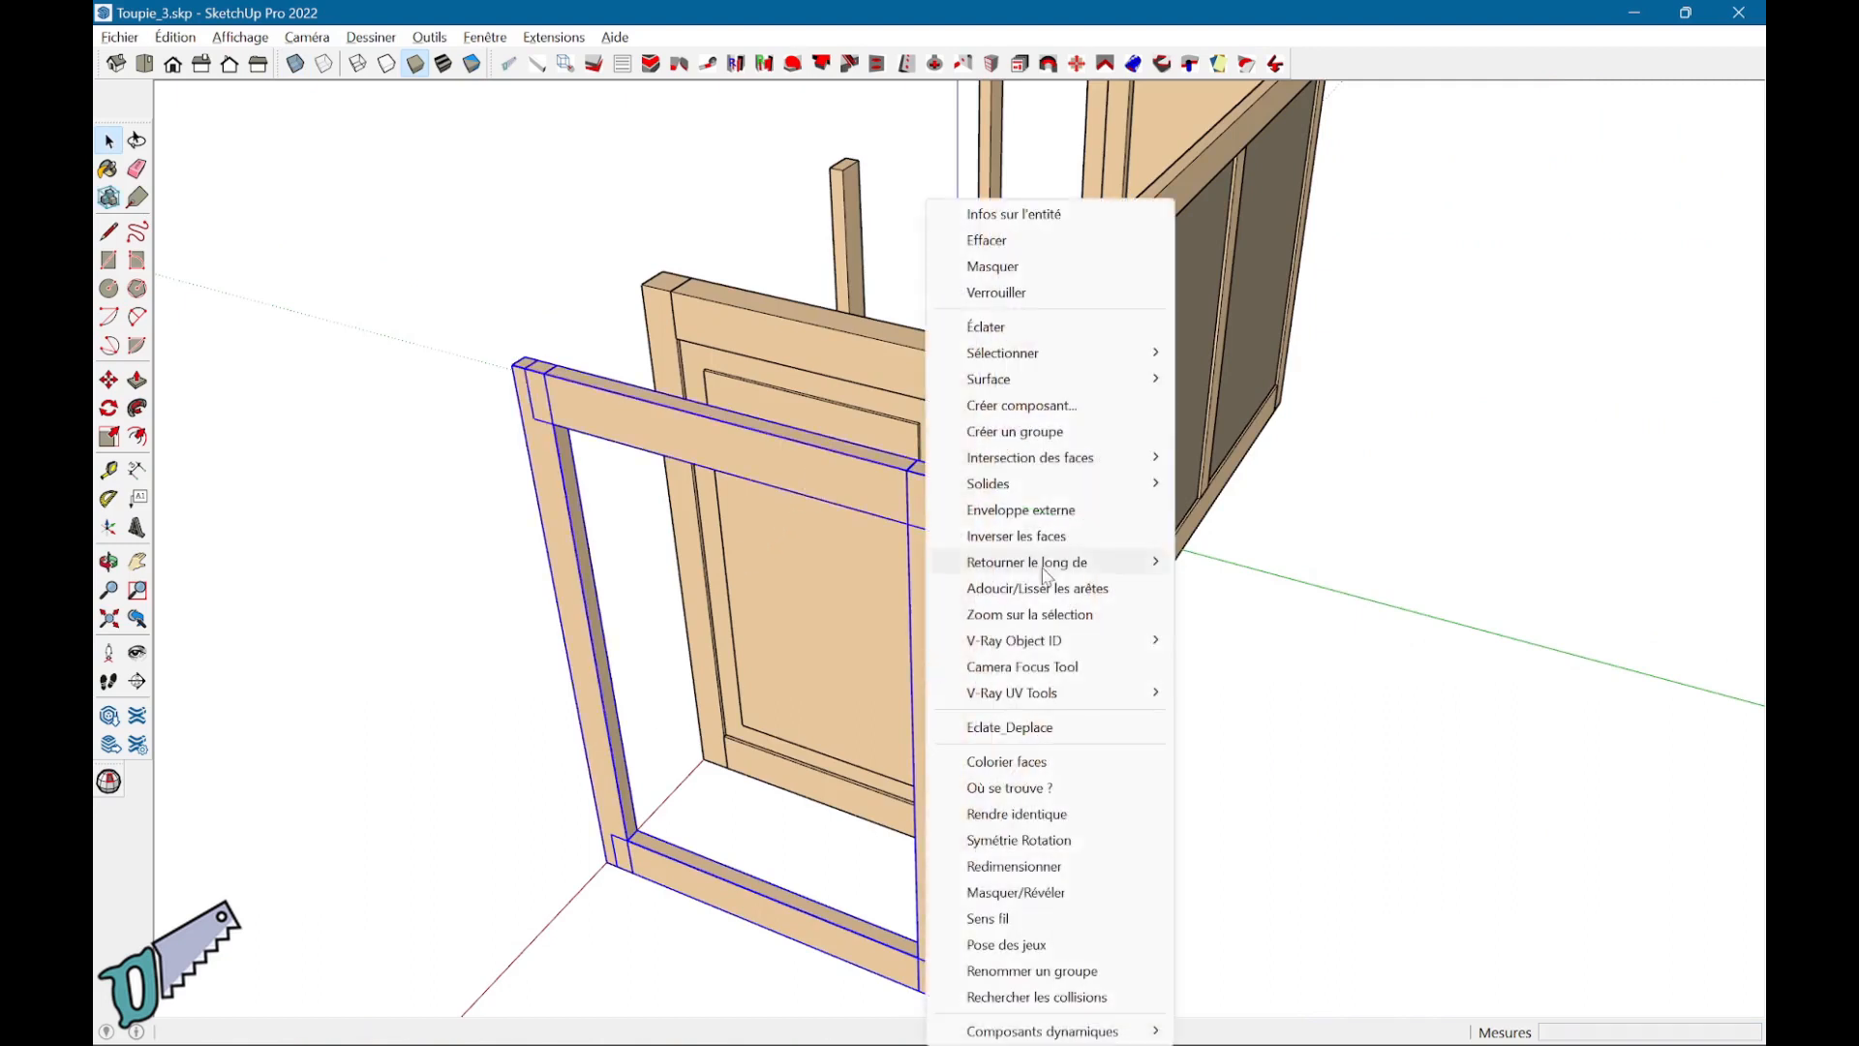
click(1058, 432)
Step: Move the assembled loose frame into the cabinet, placing its top front corner against the back of the nearest intermediate front upright
middle_drag(1050, 431, 828, 612)
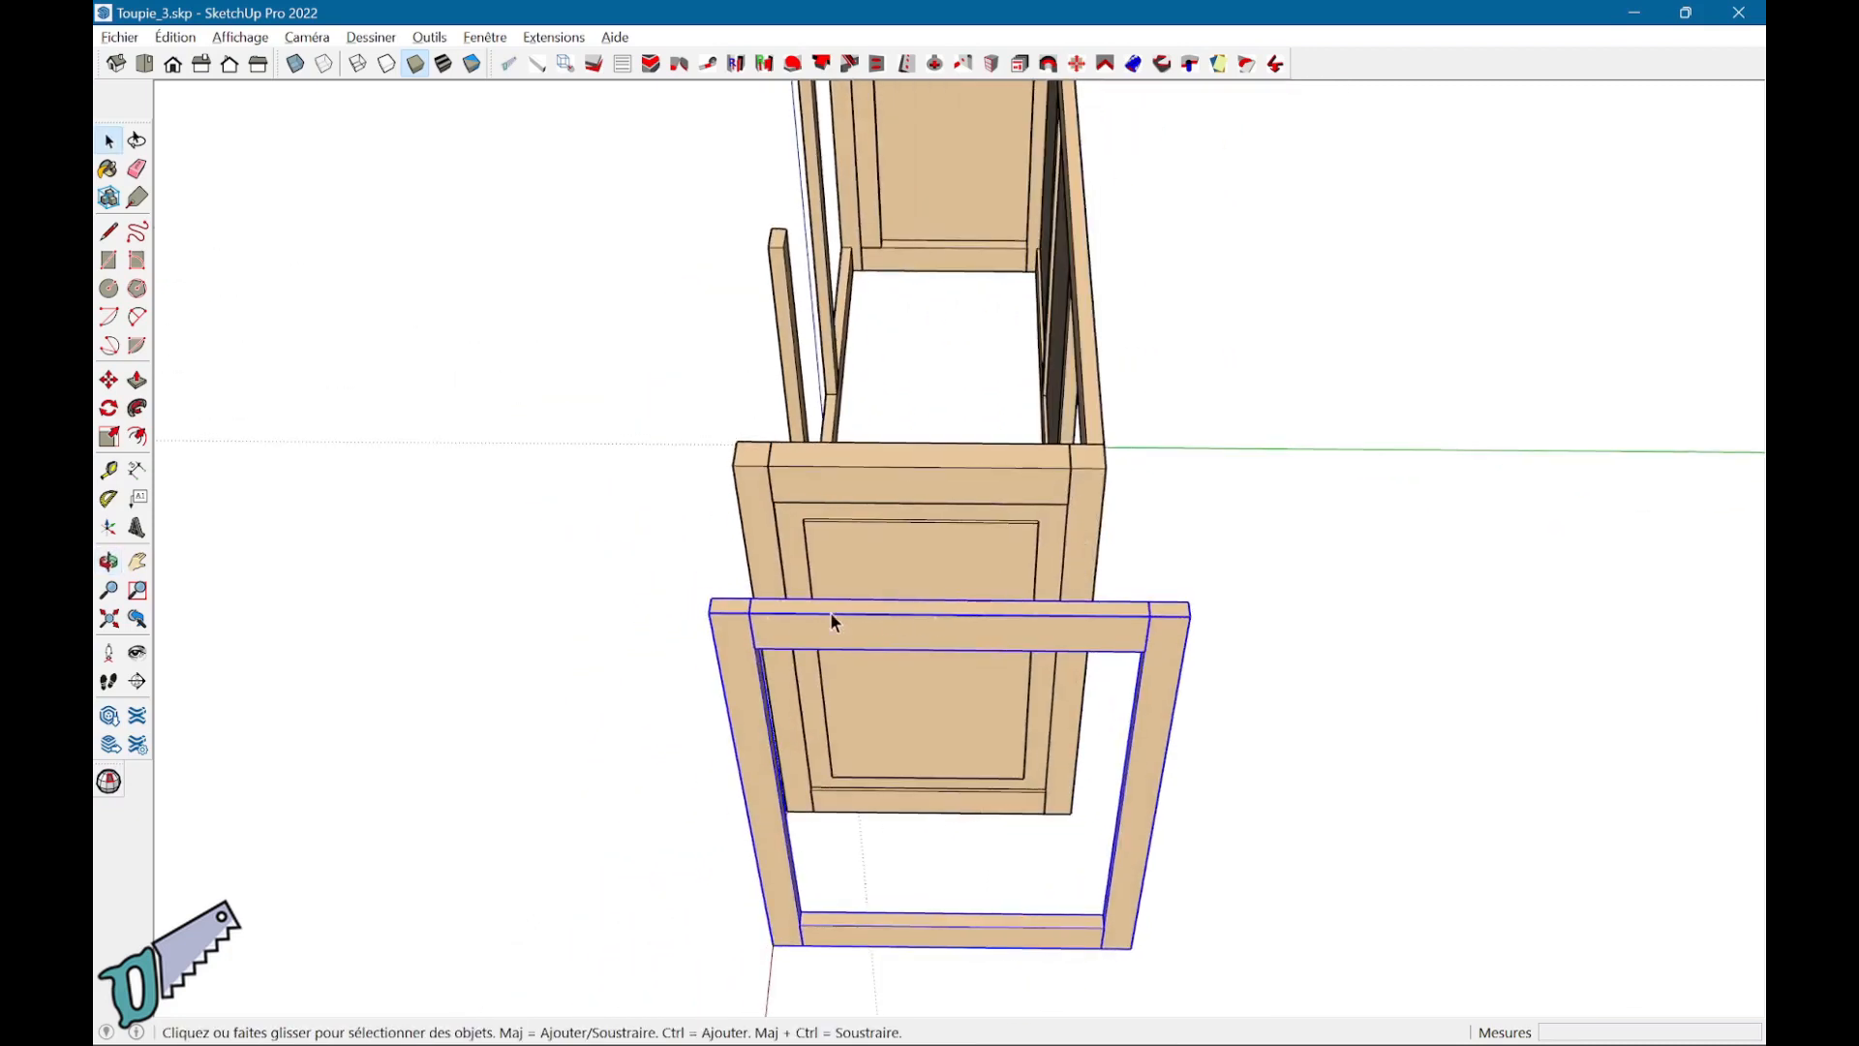
key(m)
click(715, 606)
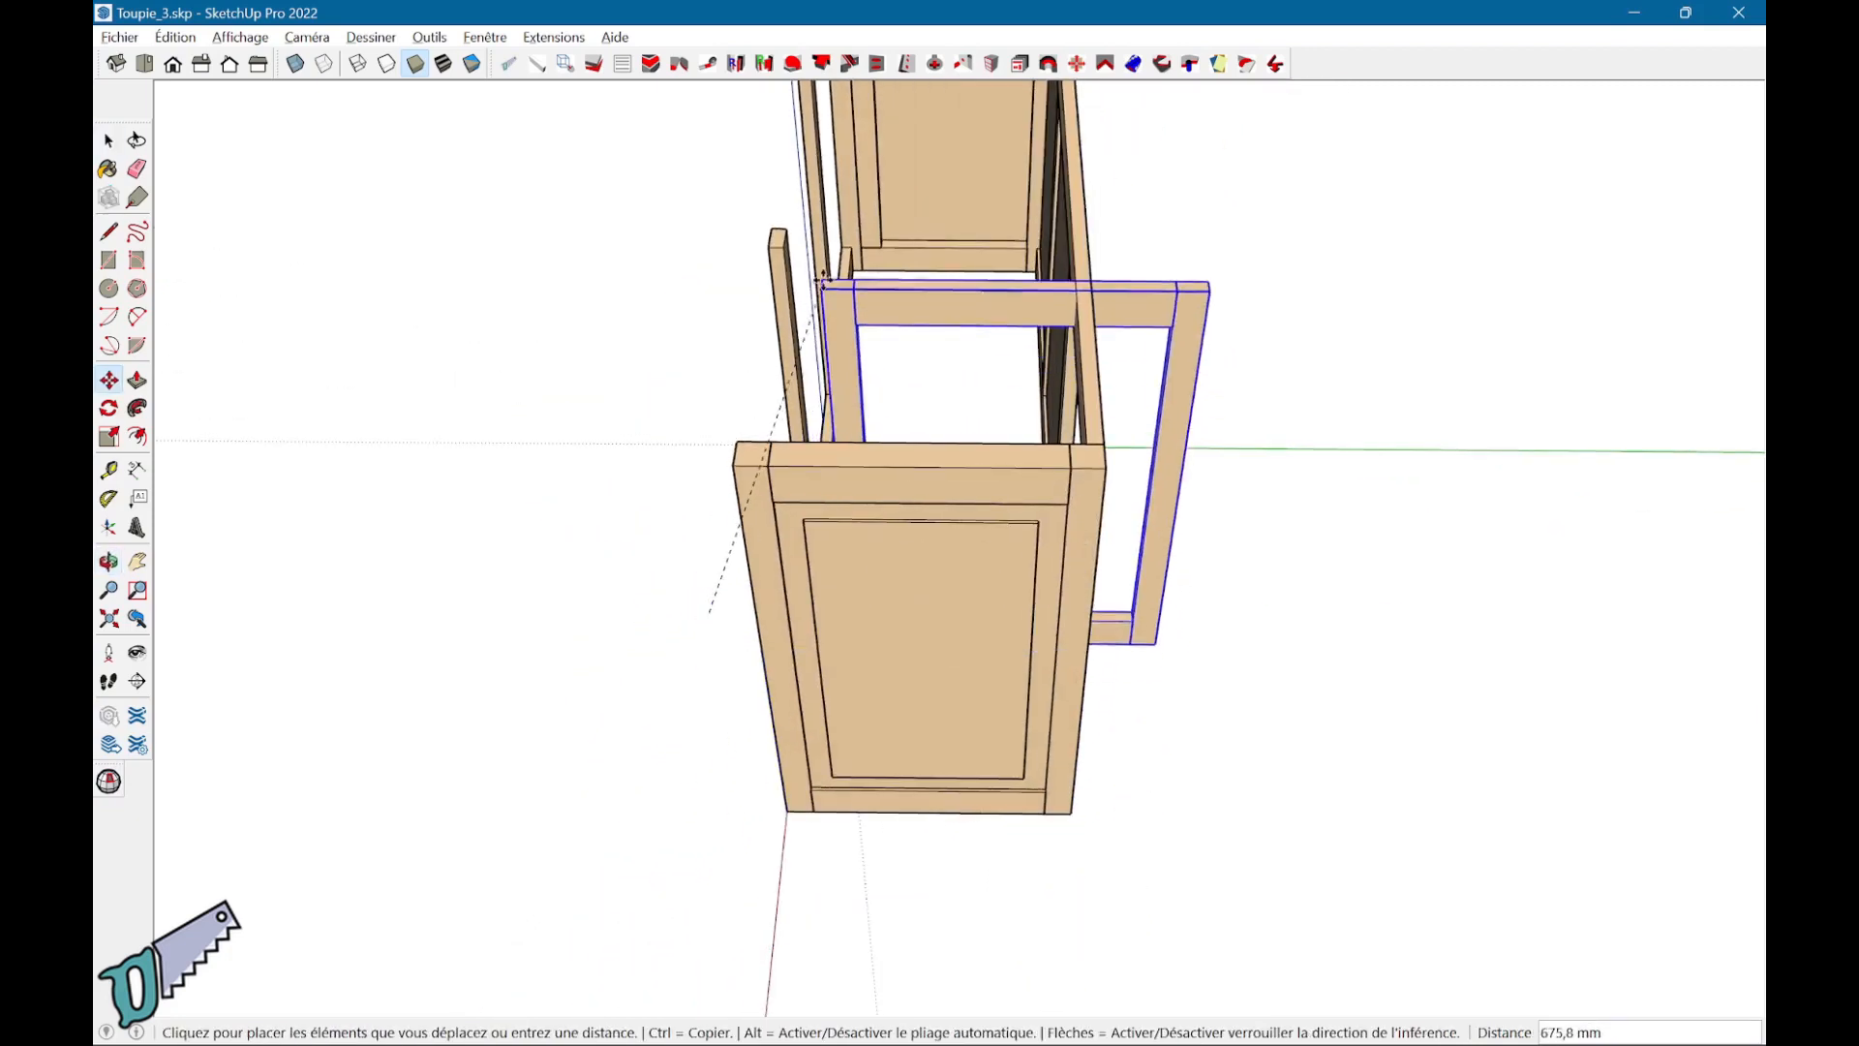
scroll(784, 245, up, 5)
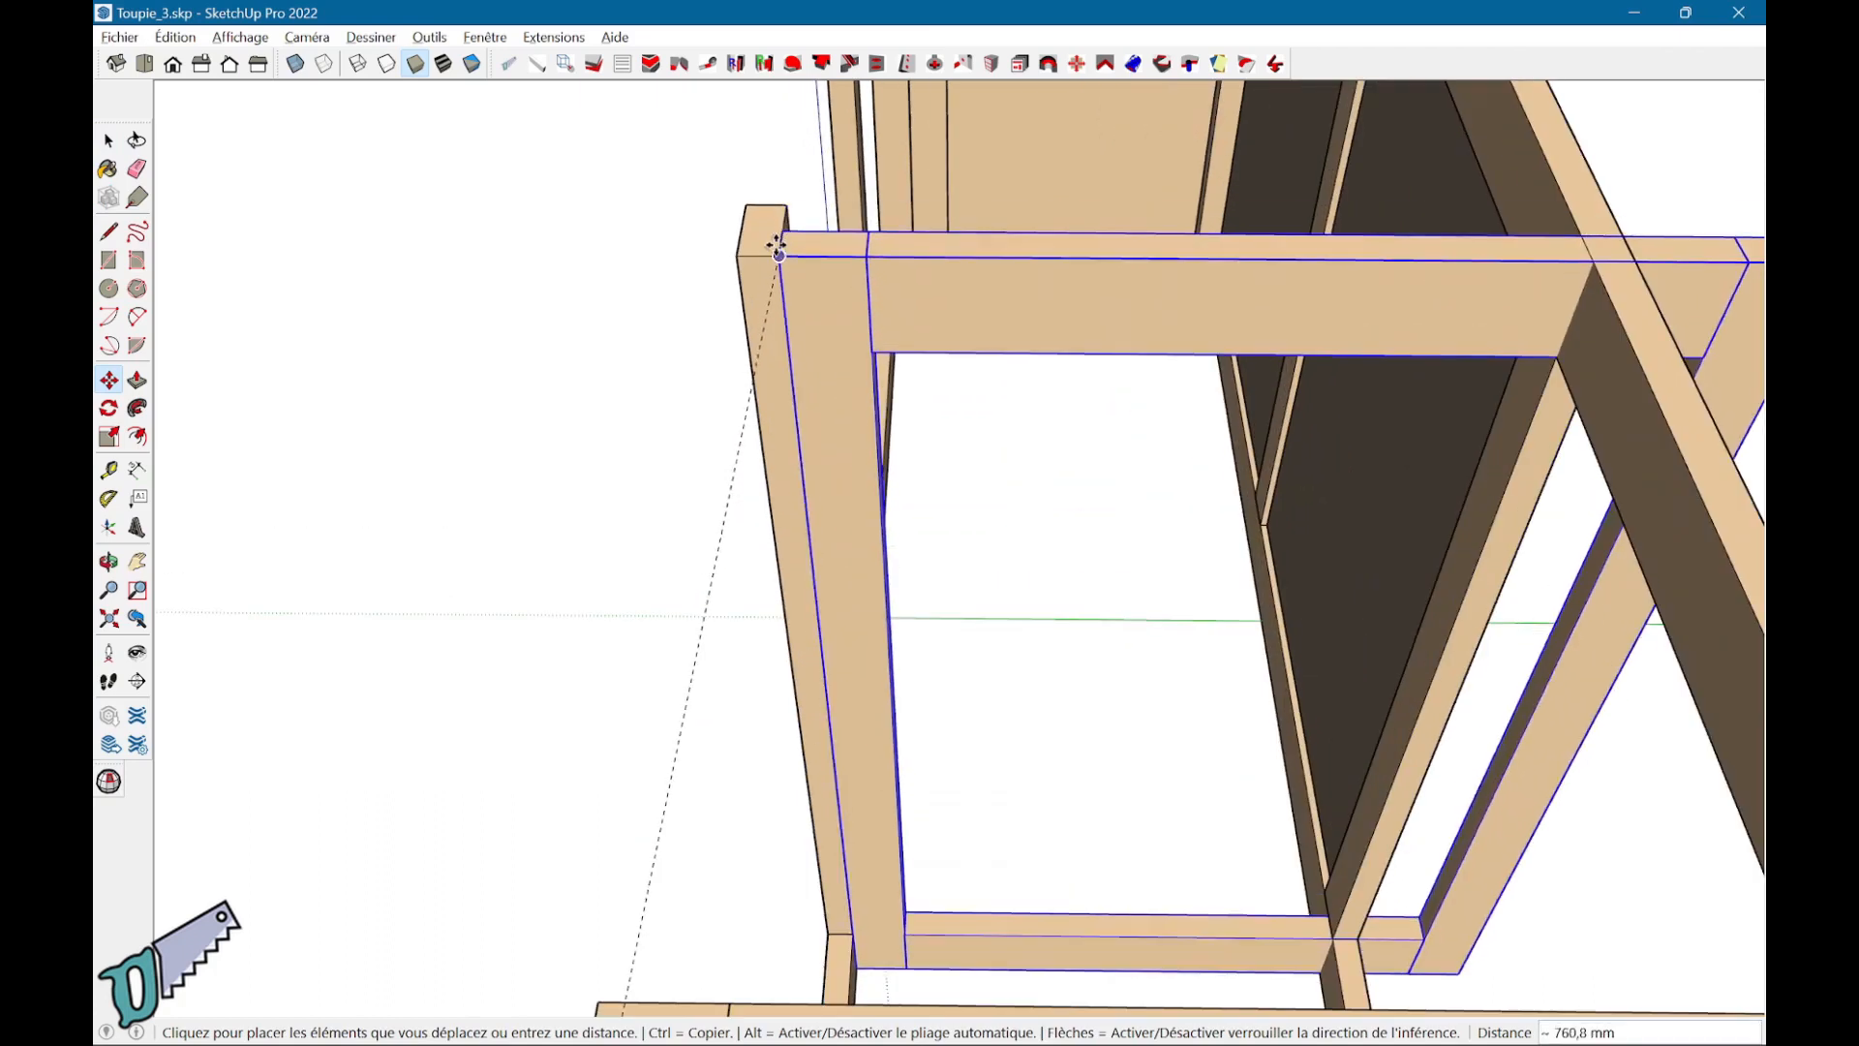
click(779, 250)
Step: Shorten the intermediate frame in depth so its rear upright meets the inner face of the cabinet's back top rail
key(o)
drag(1078, 514, 585, 677)
middle_drag(585, 677, 596, 663)
middle_drag(1246, 575, 1094, 613)
shift+middle_drag(1094, 613, 1117, 675)
click(593, 63)
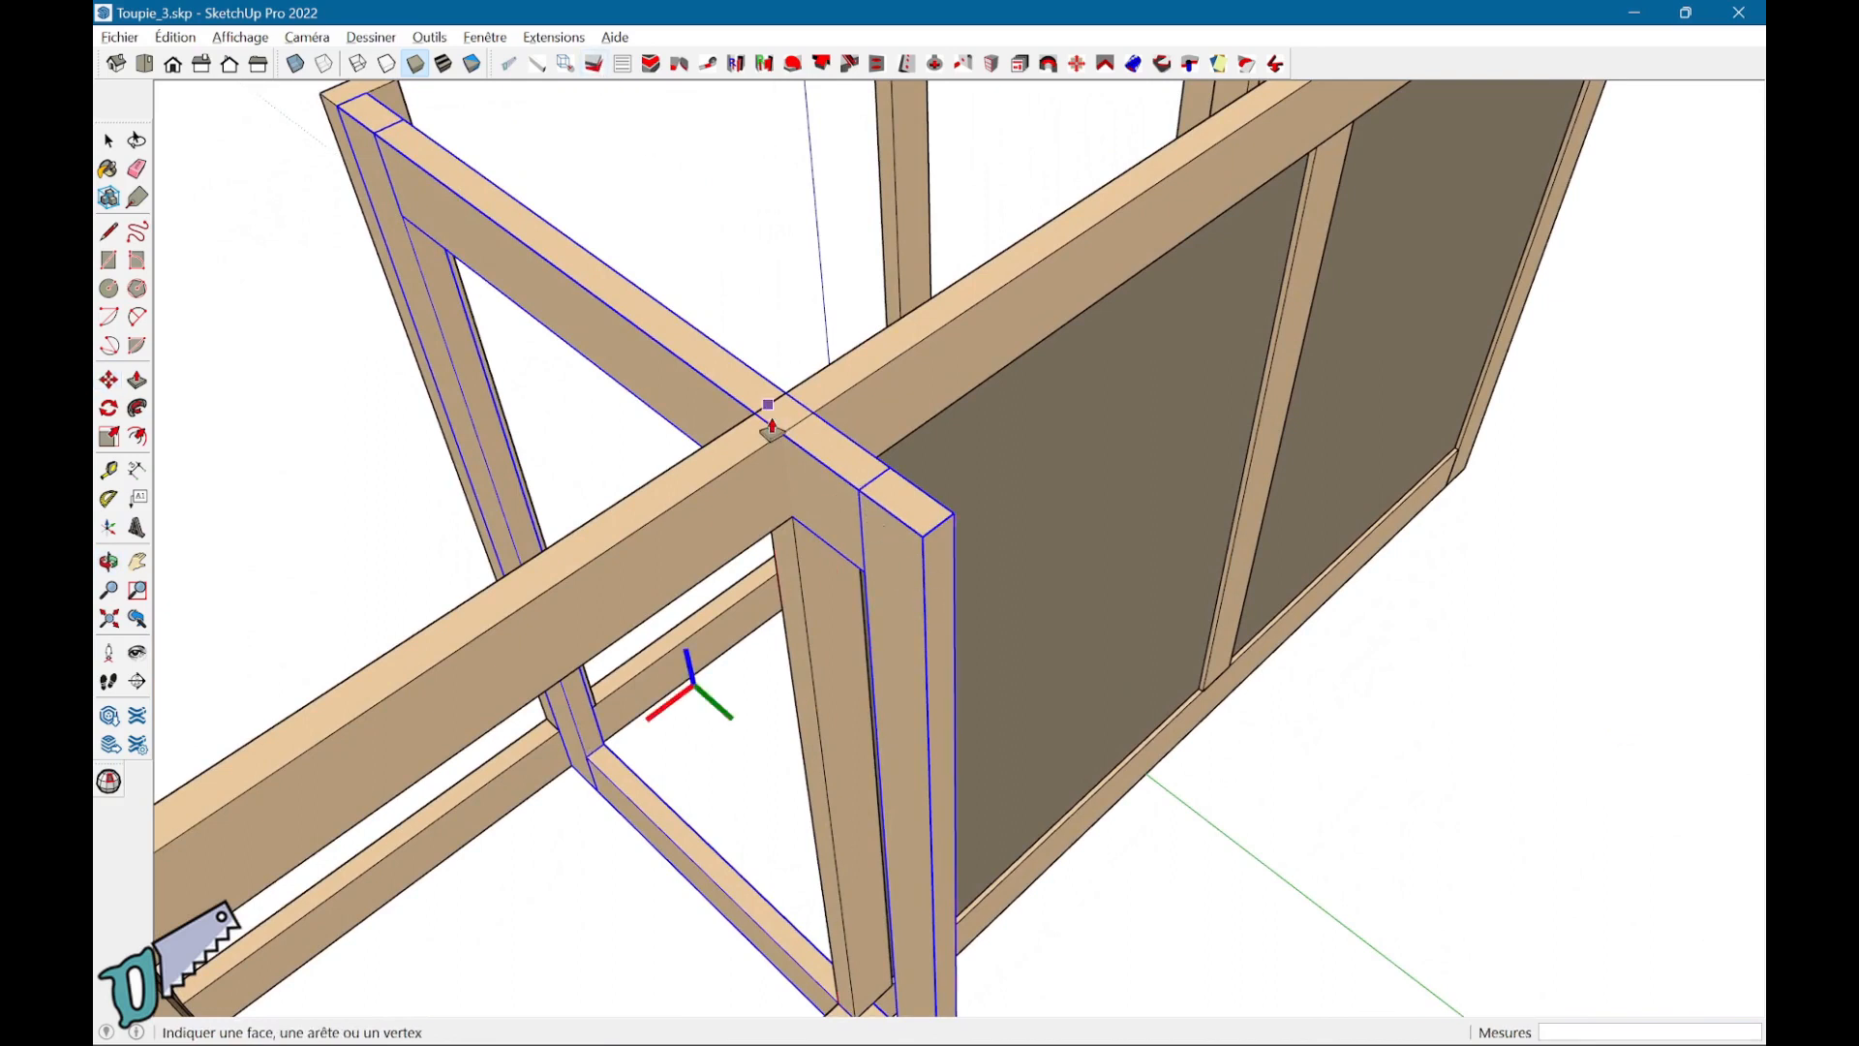
click(733, 440)
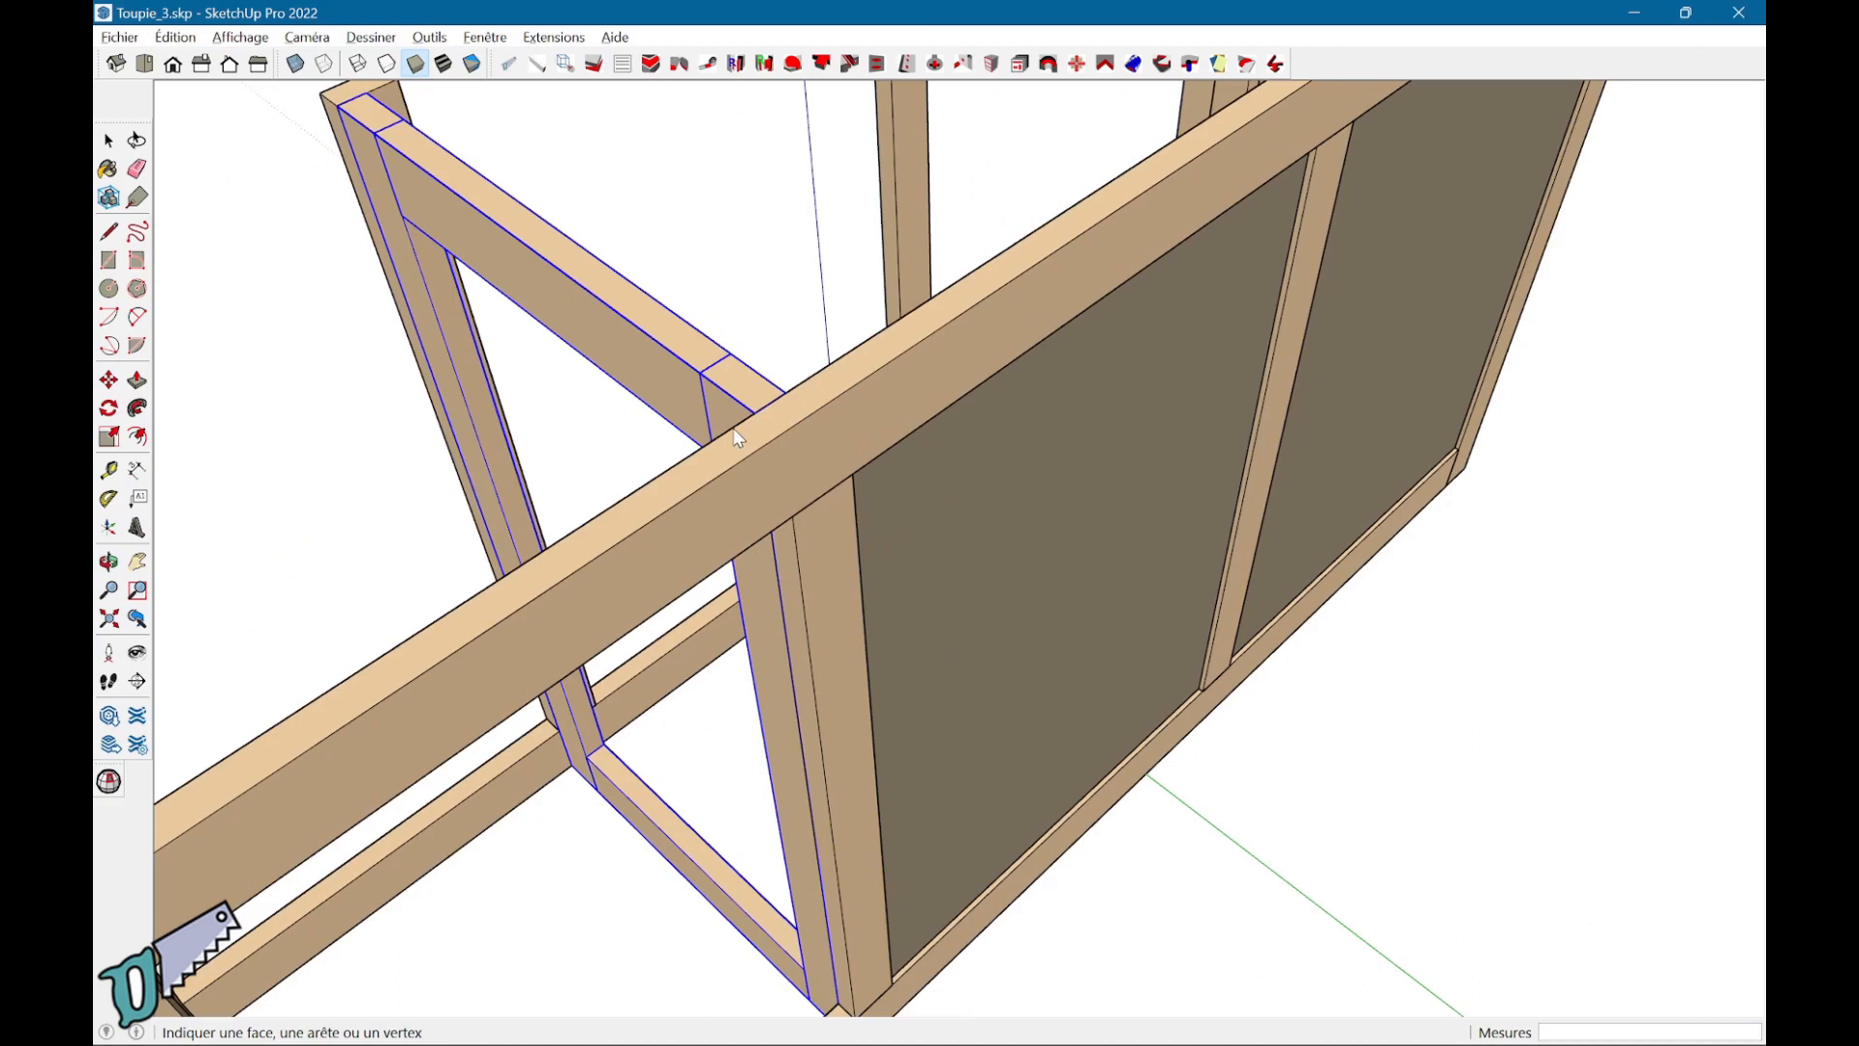
middle_drag(732, 429, 868, 630)
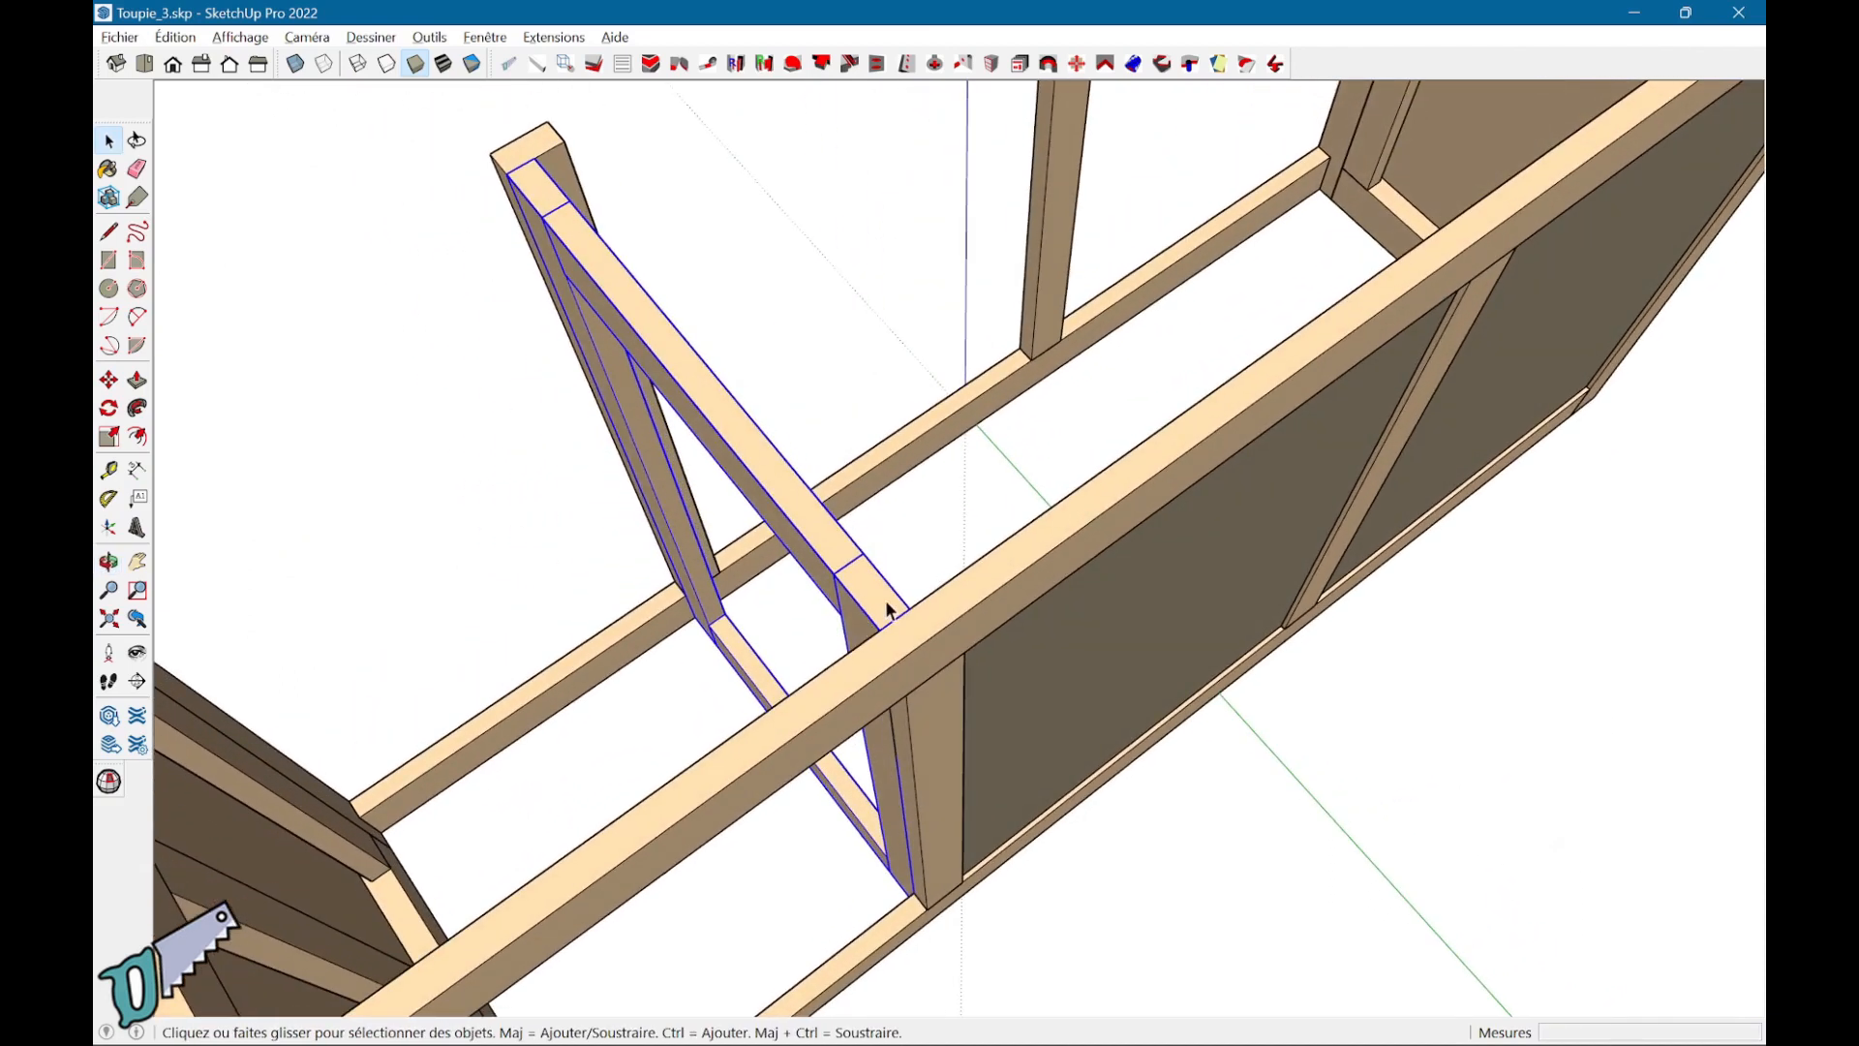
Step: Copy the intermediate frame sideways by 26 mm to place a second frame beside it behind the same front upright
key(m)
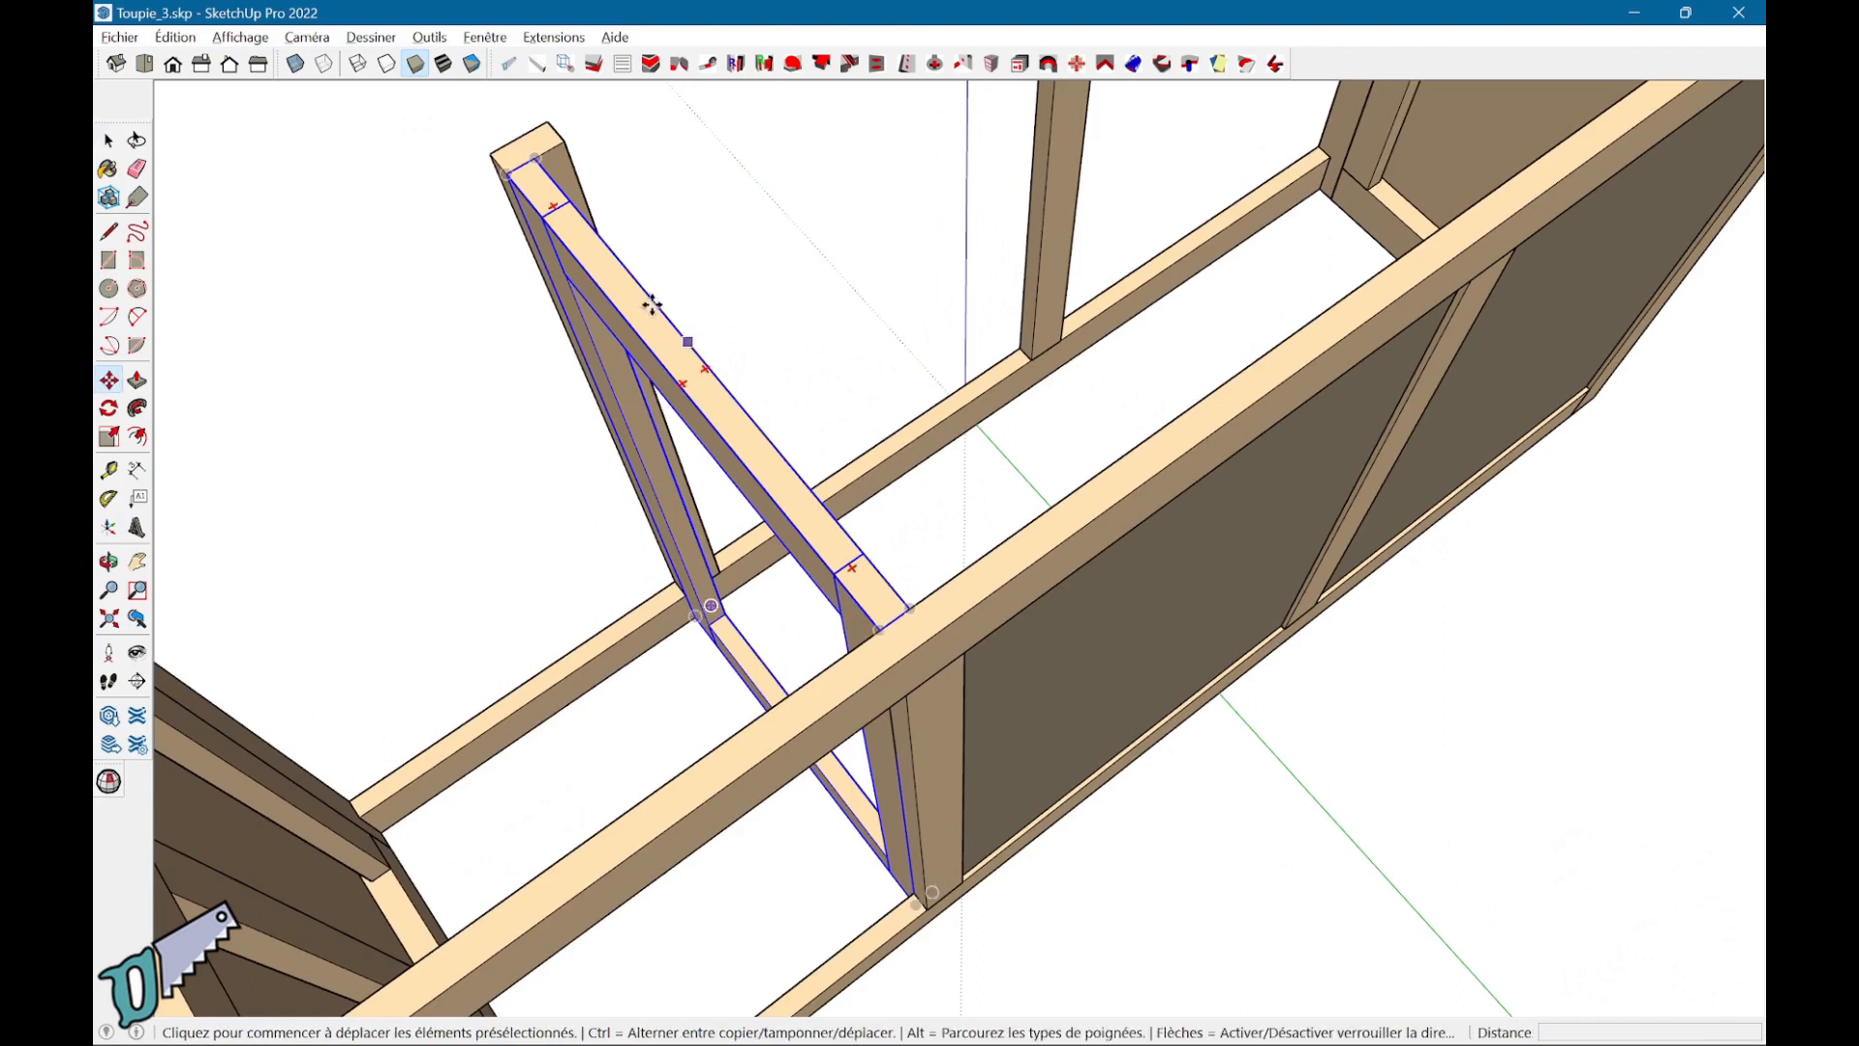
click(542, 159)
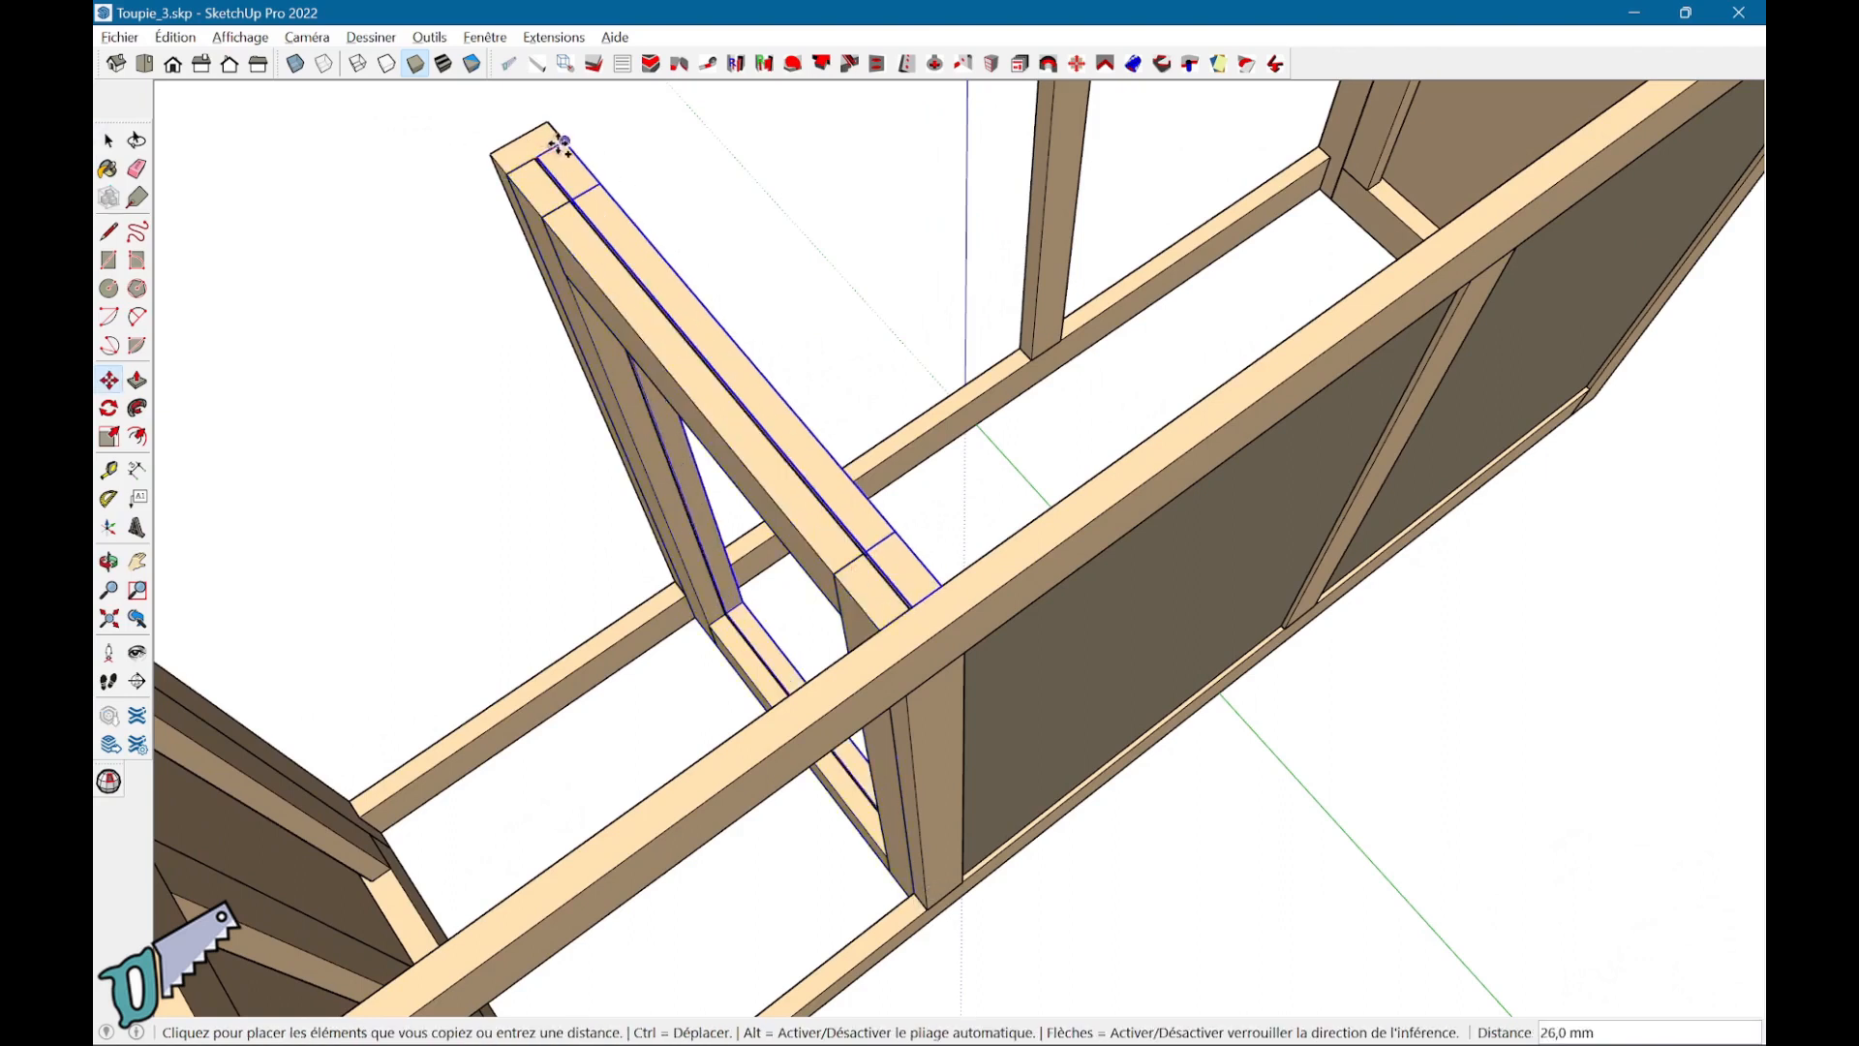
click(562, 141)
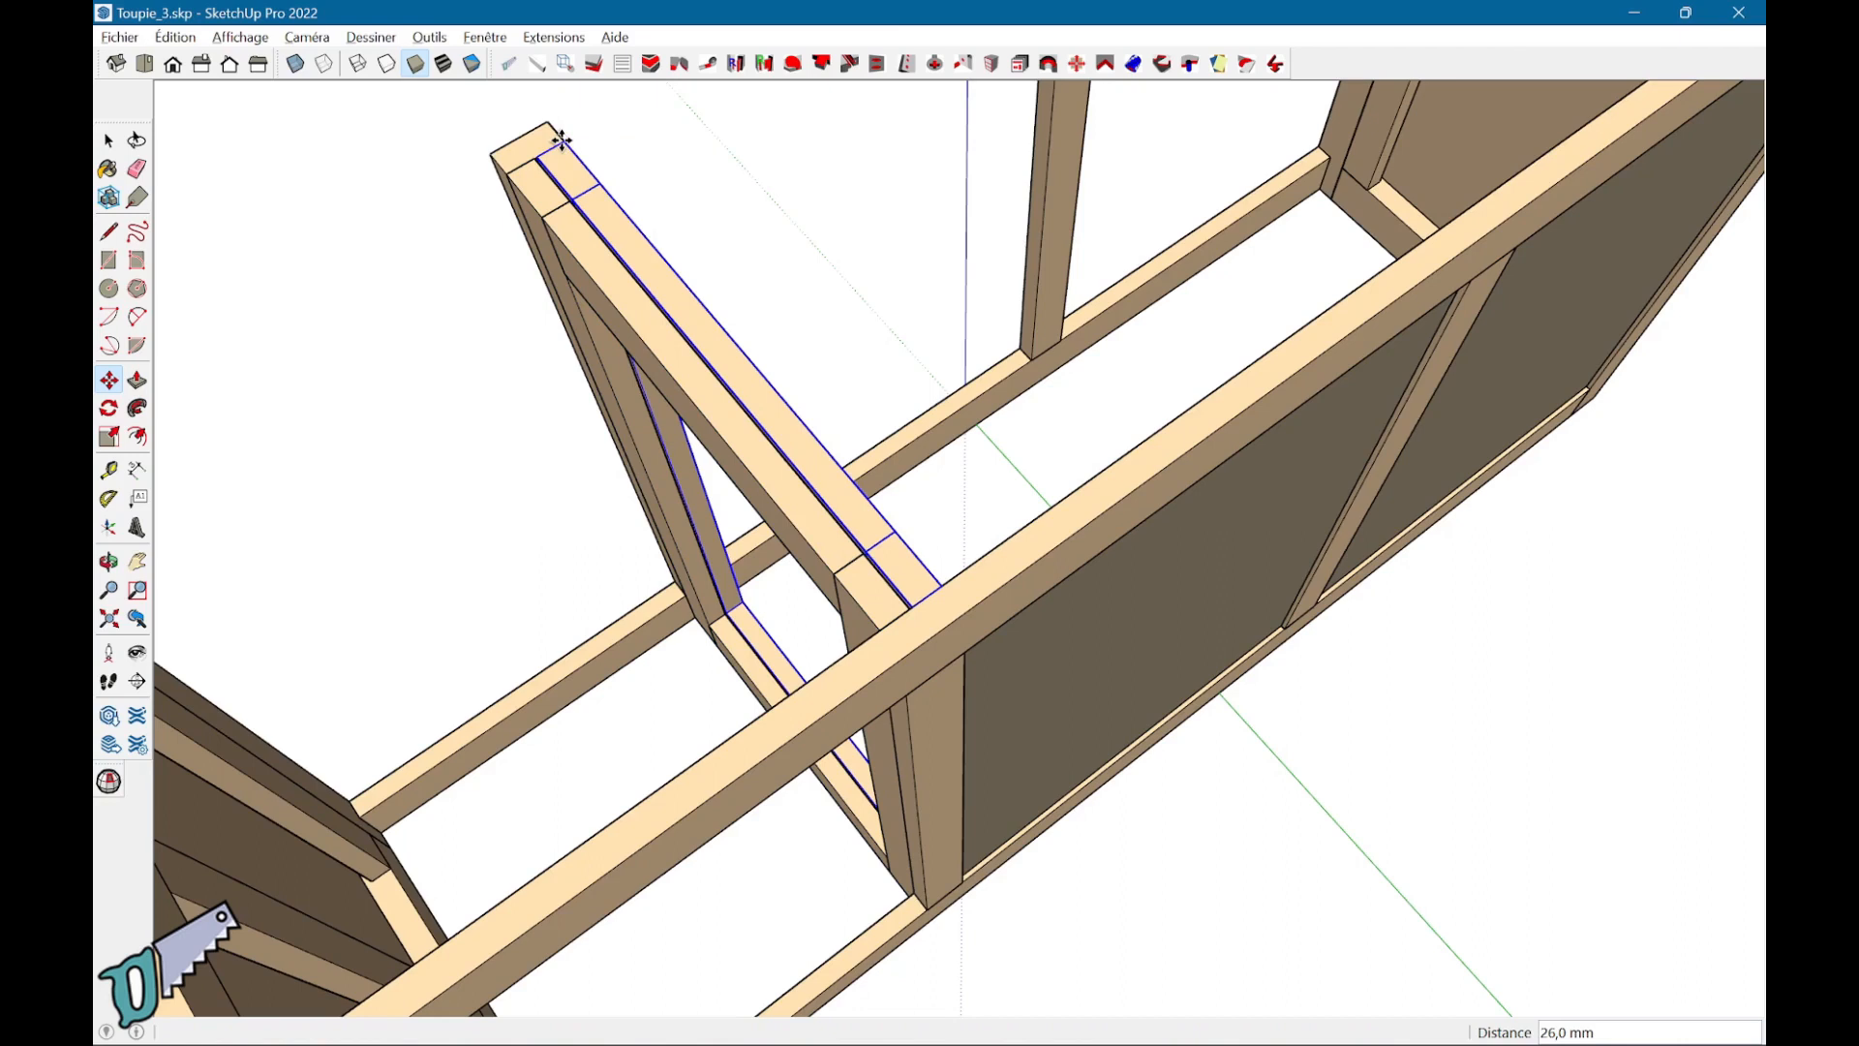
Step: Rename the original intermediate frame's group as Sepa_D with Renommer un groupe
key(space)
click(682, 385)
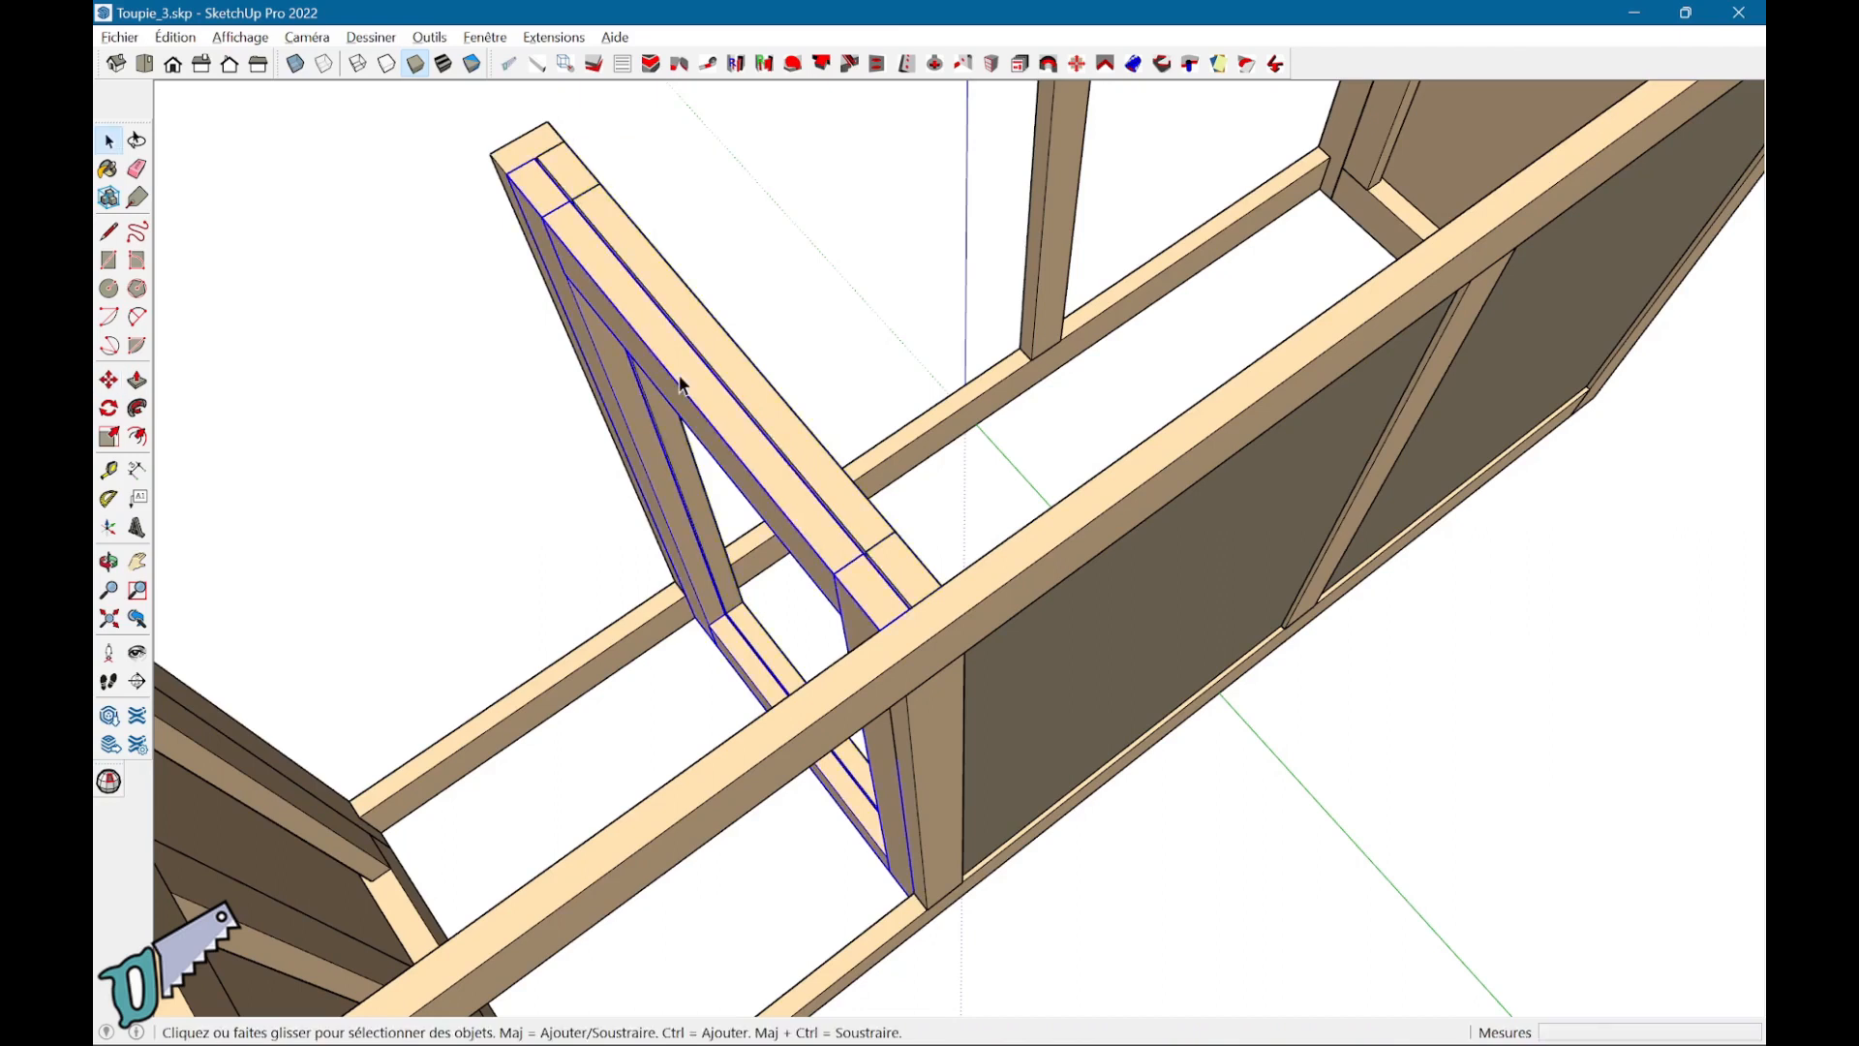
right_click(683, 385)
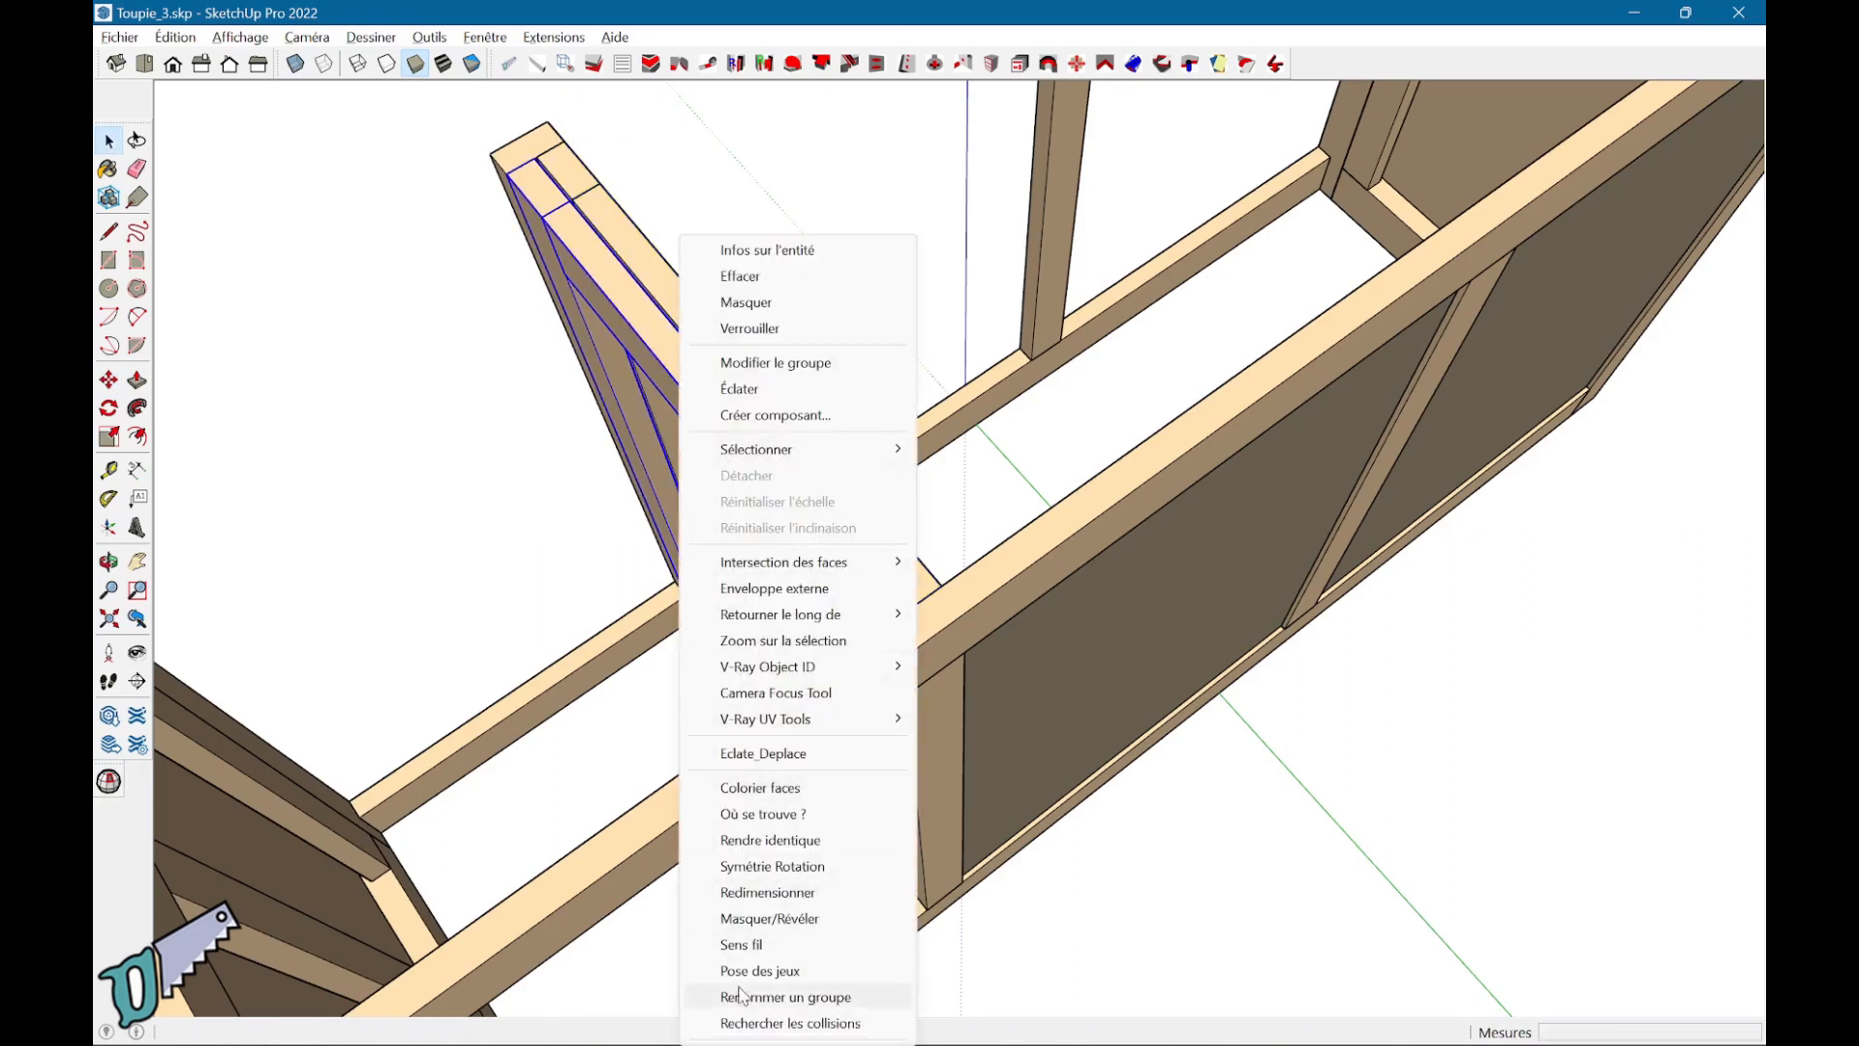
click(786, 998)
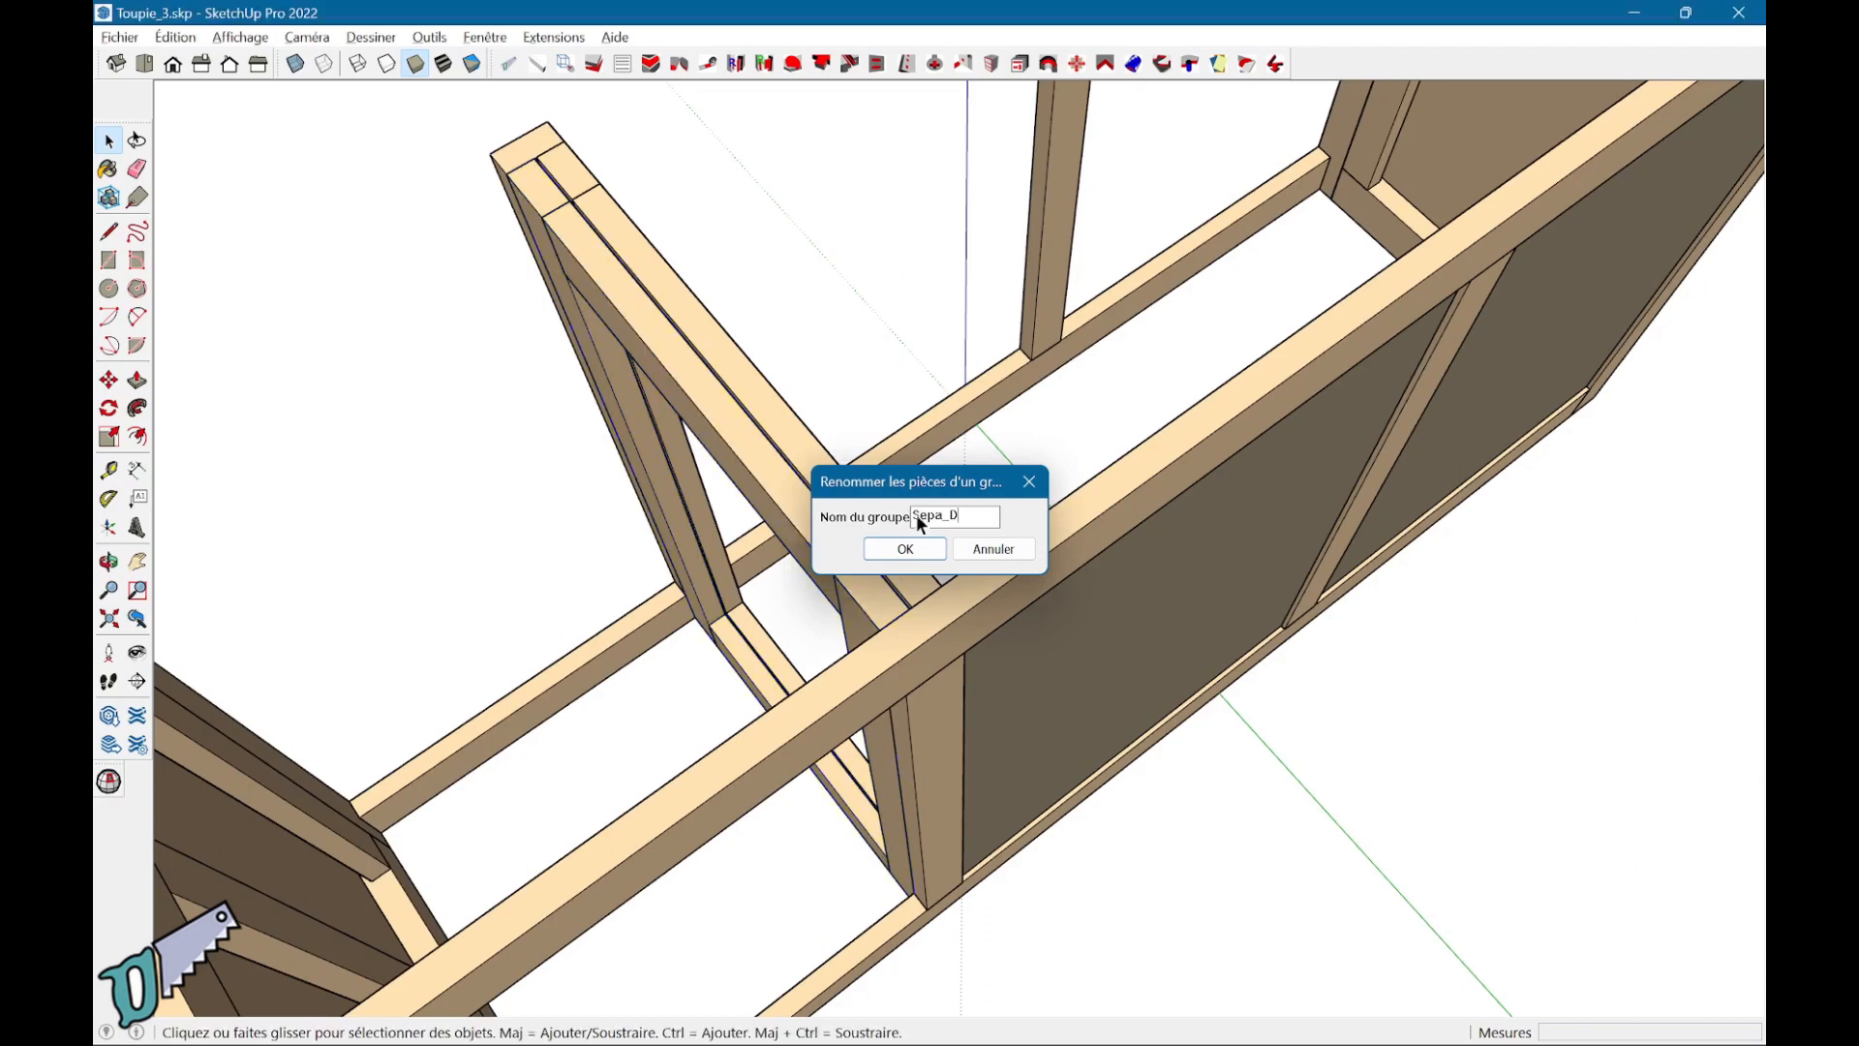
key(Return)
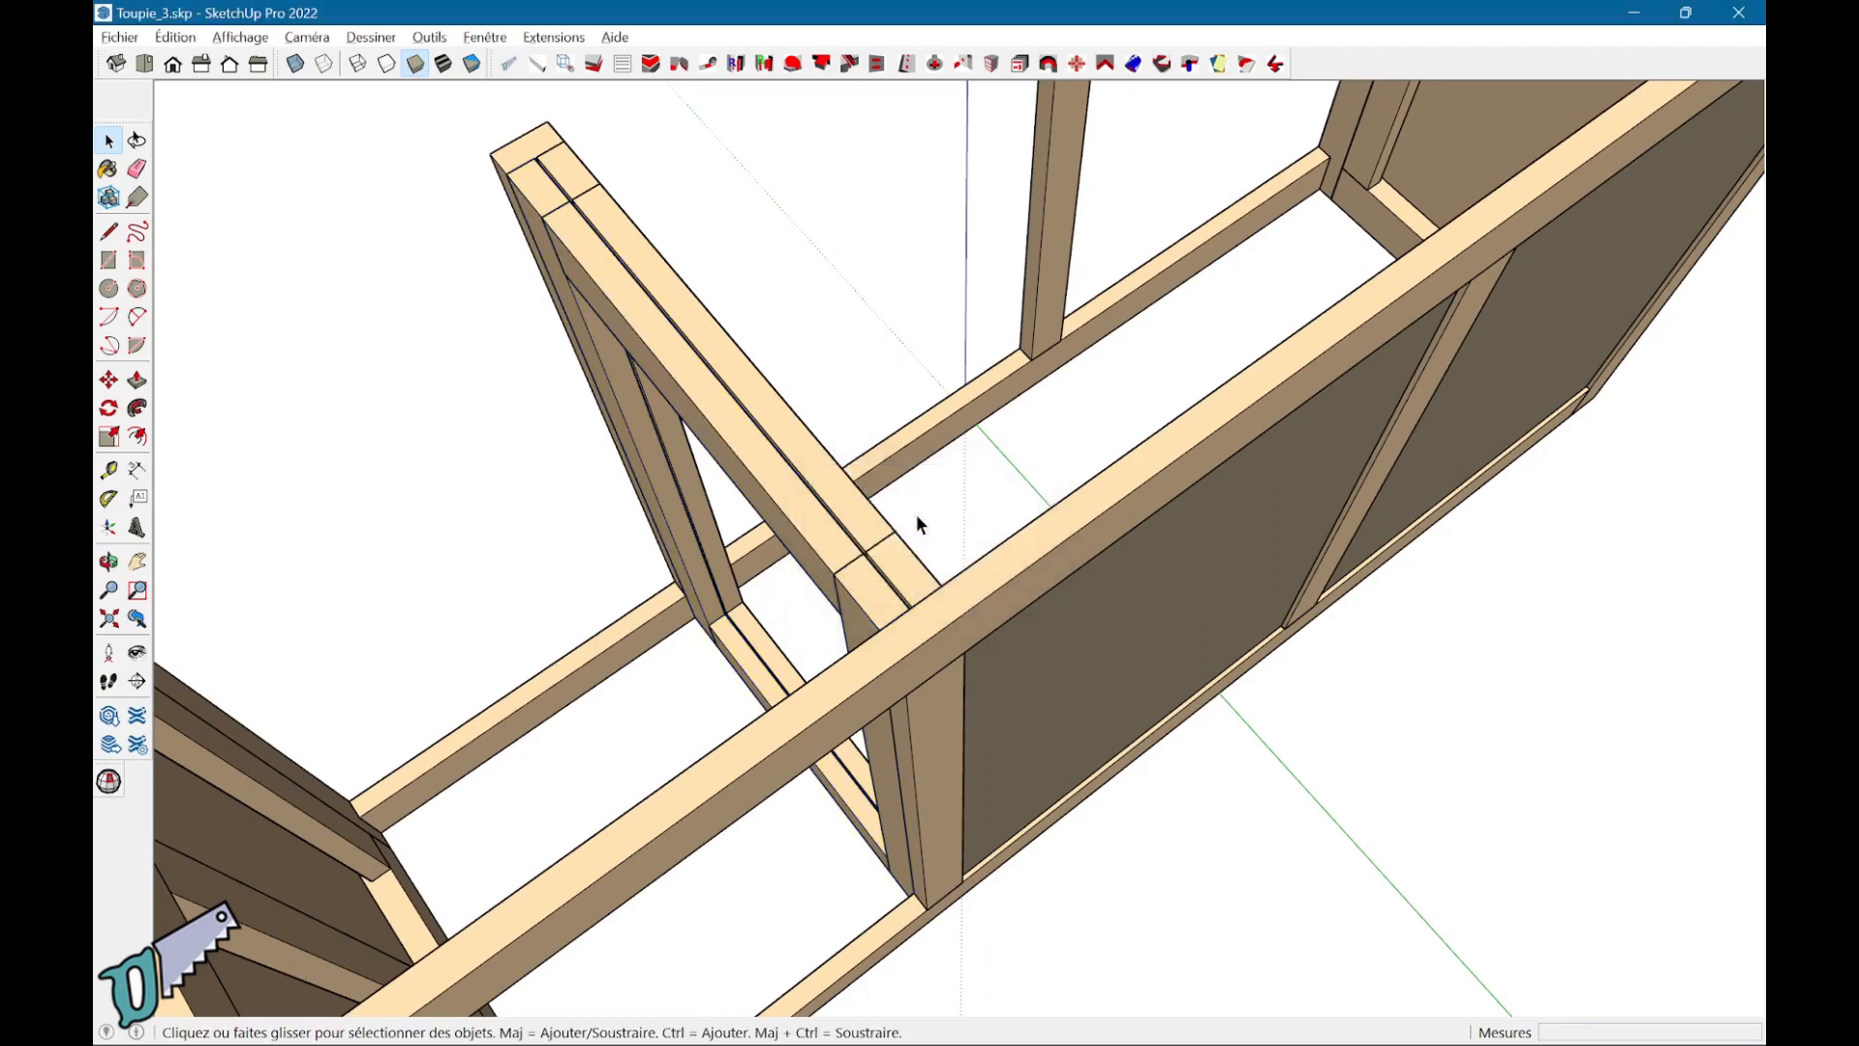
Step: Make the front upright inside the Sepa_D frame a unique component
scroll(653, 563, up, 3)
double_click(654, 563)
click(656, 564)
right_click(657, 564)
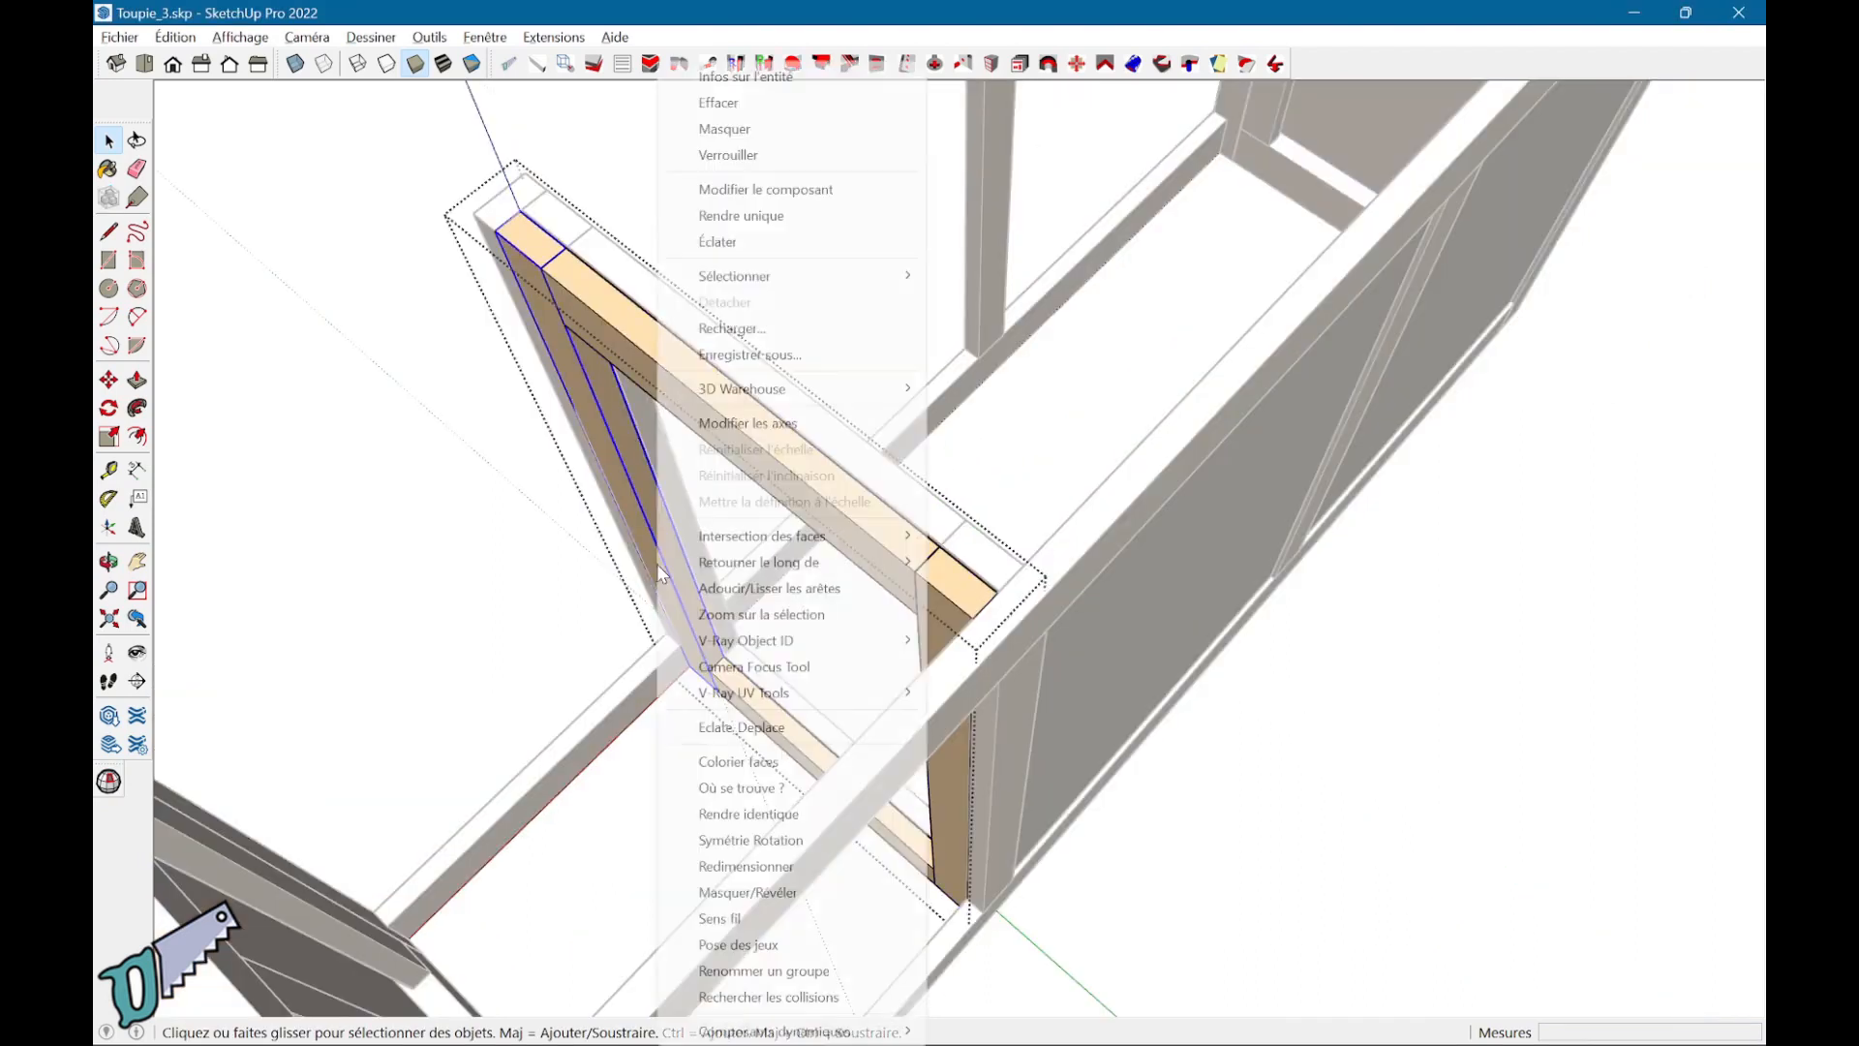
click(723, 216)
click(332, 542)
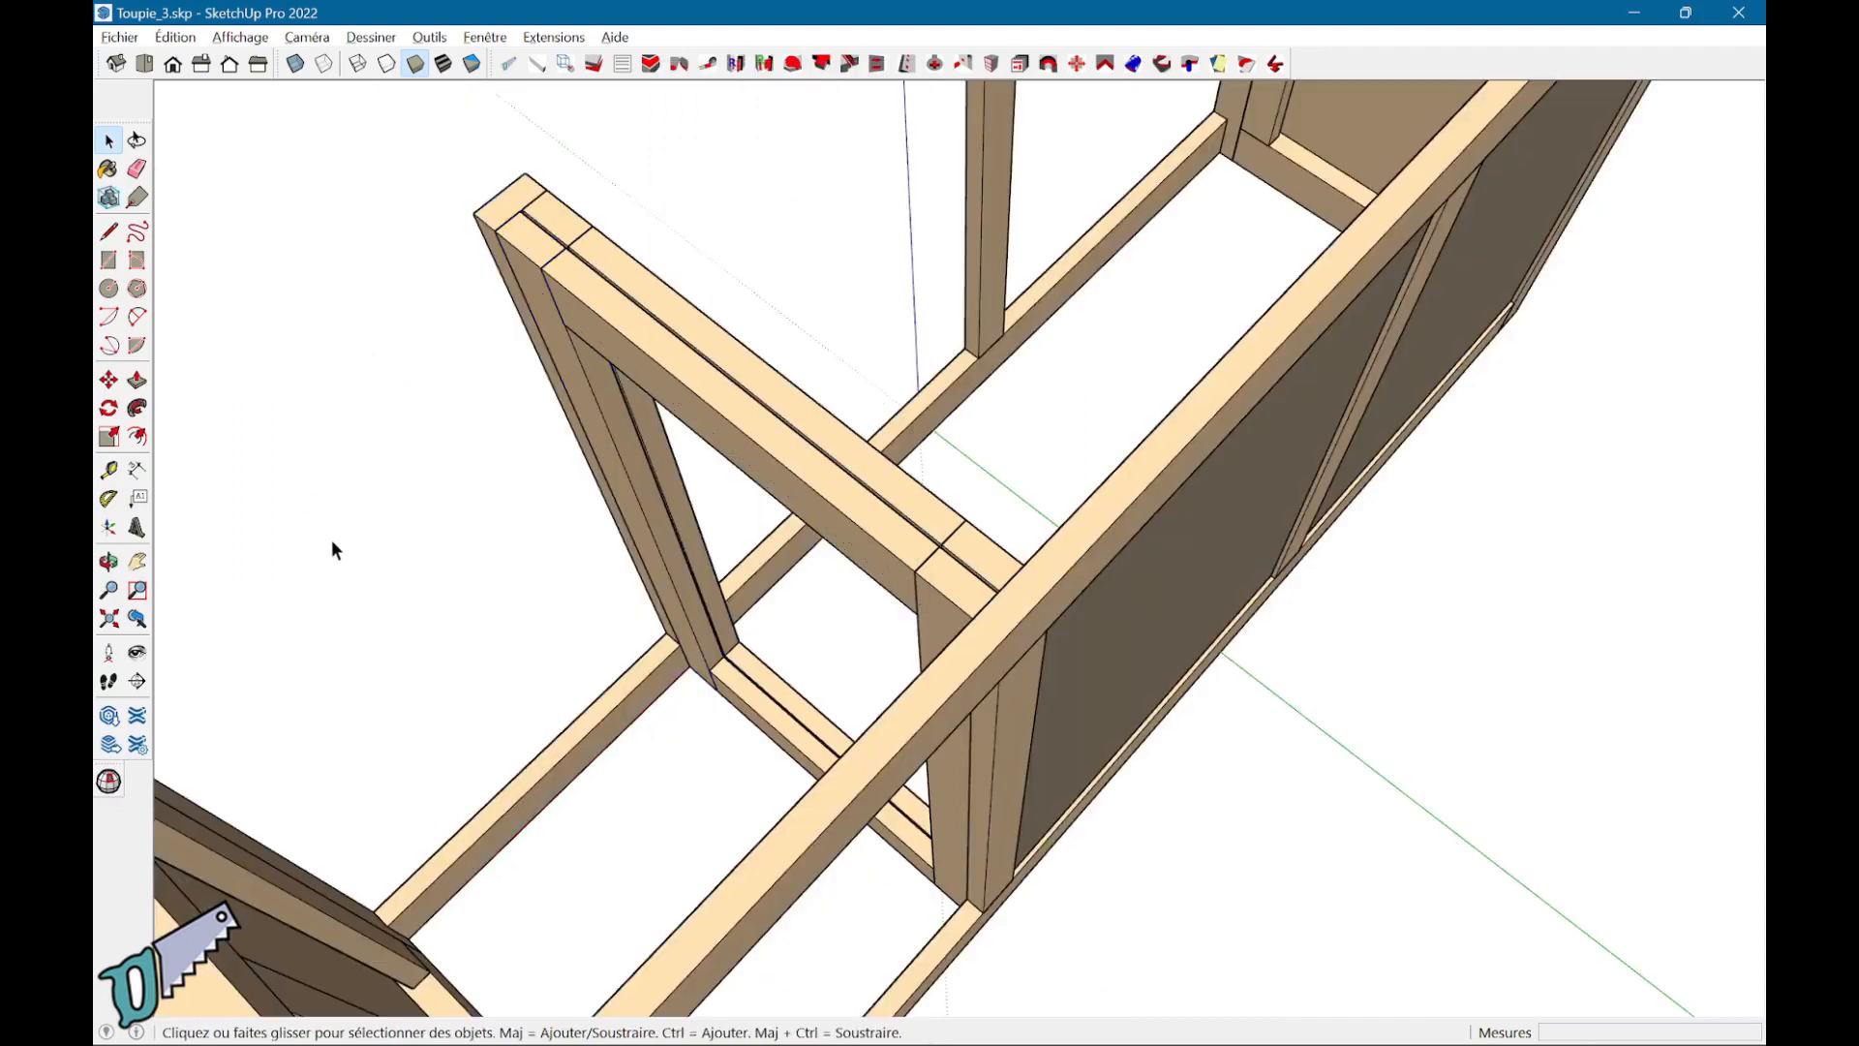
Step: Move the intermediate frame toward the cabinet's back, leaving a gap behind the intermediate front upright
scroll(450, 407, down, 3)
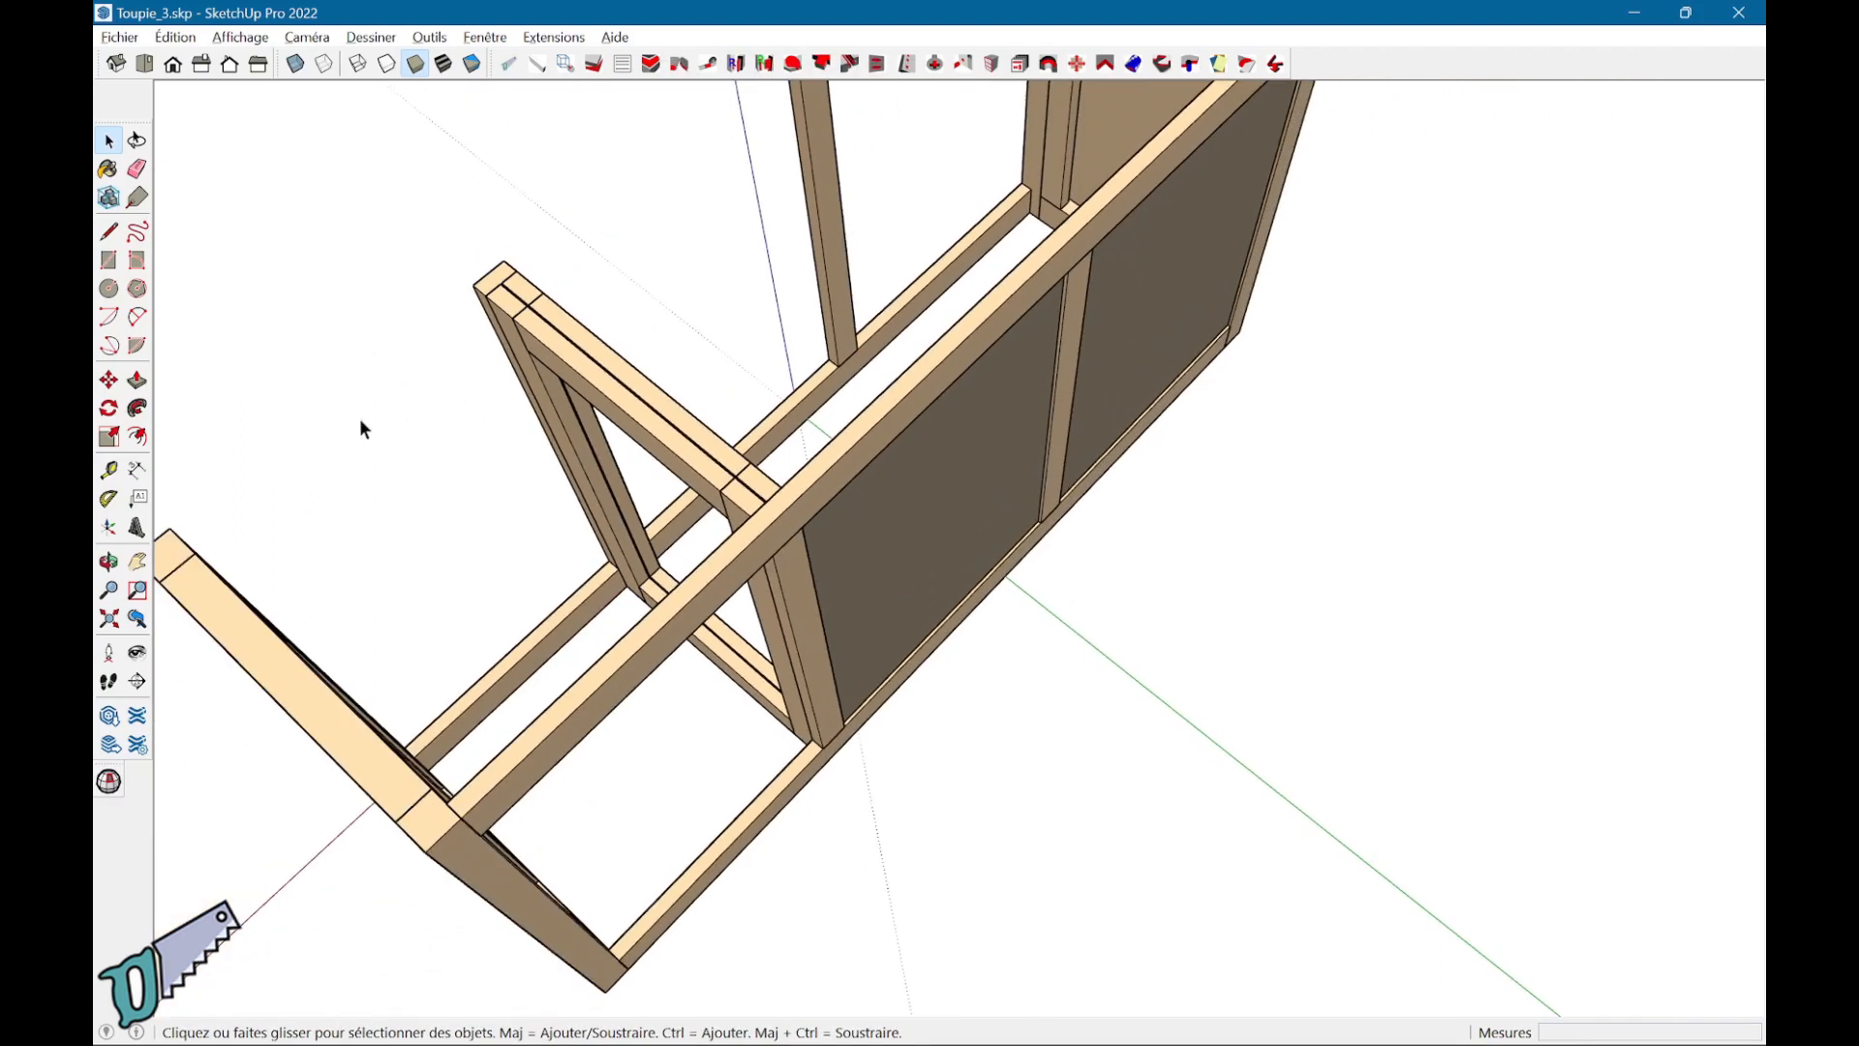
middle_drag(359, 467, 799, 295)
click(811, 293)
scroll(810, 290, up, 4)
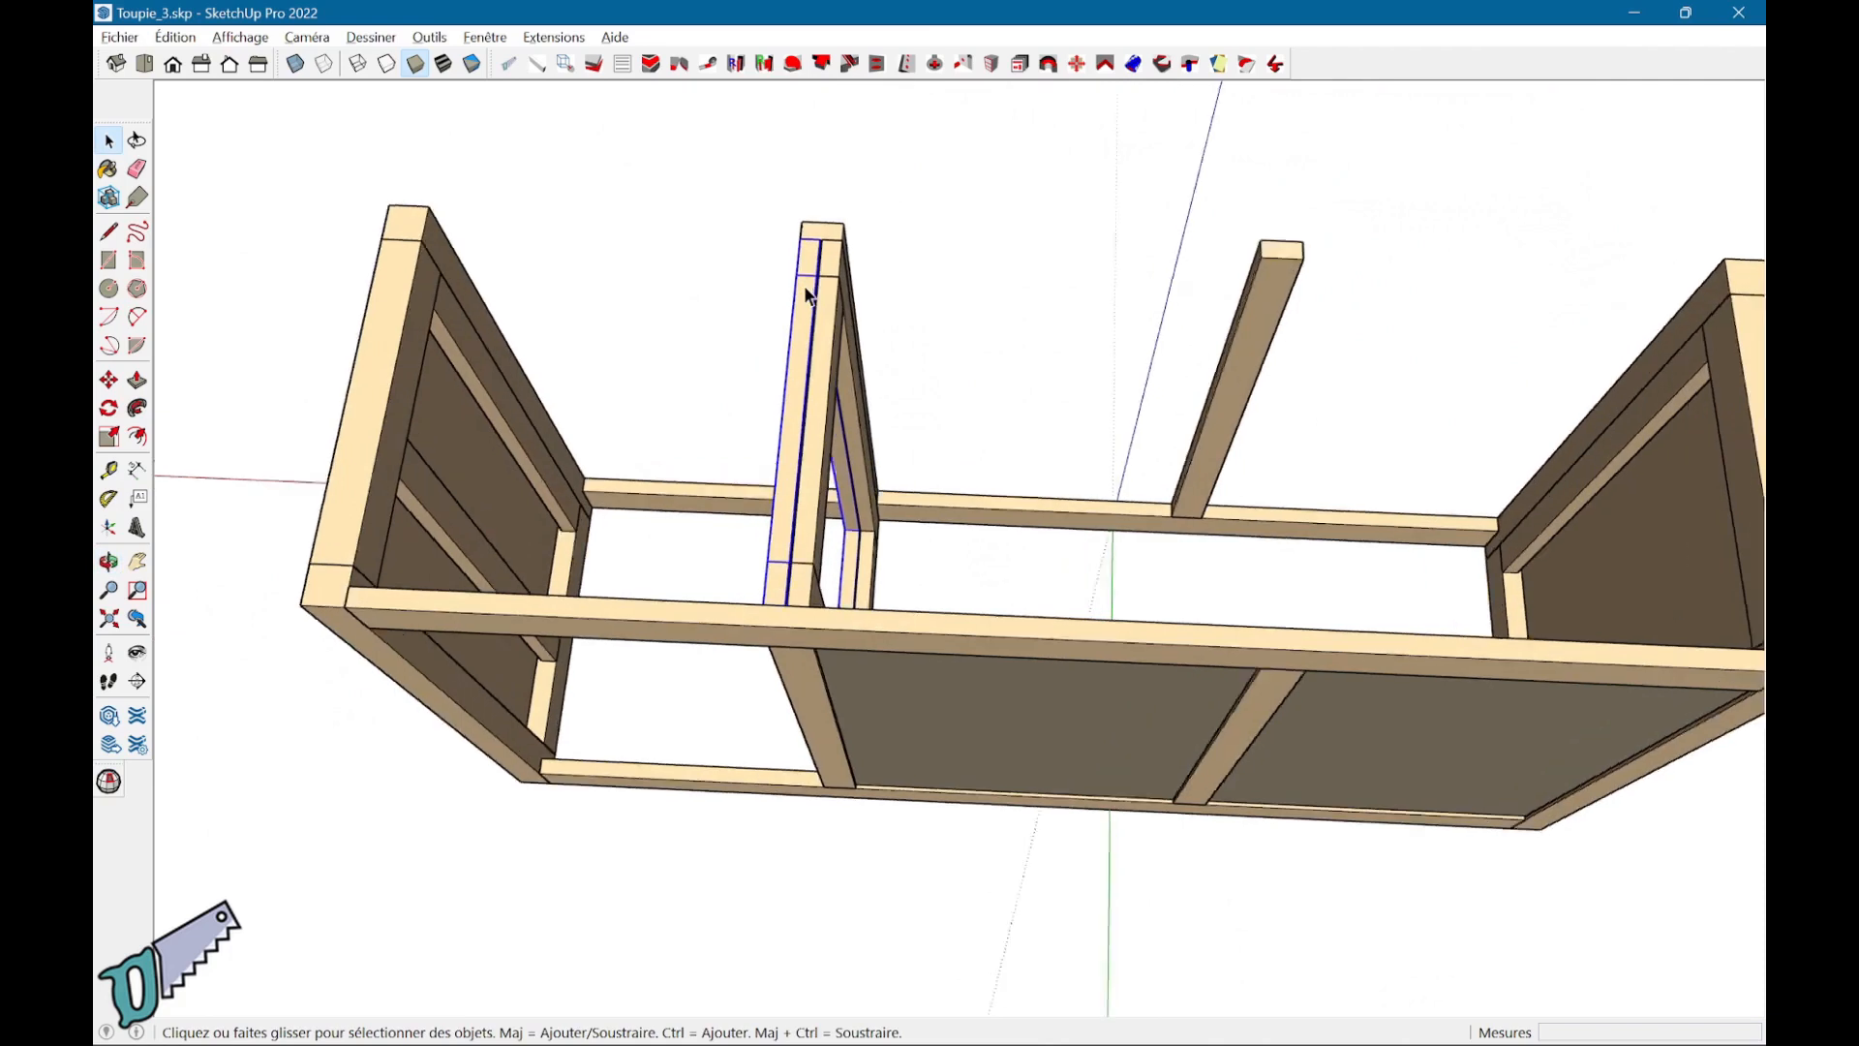
key(m)
click(796, 270)
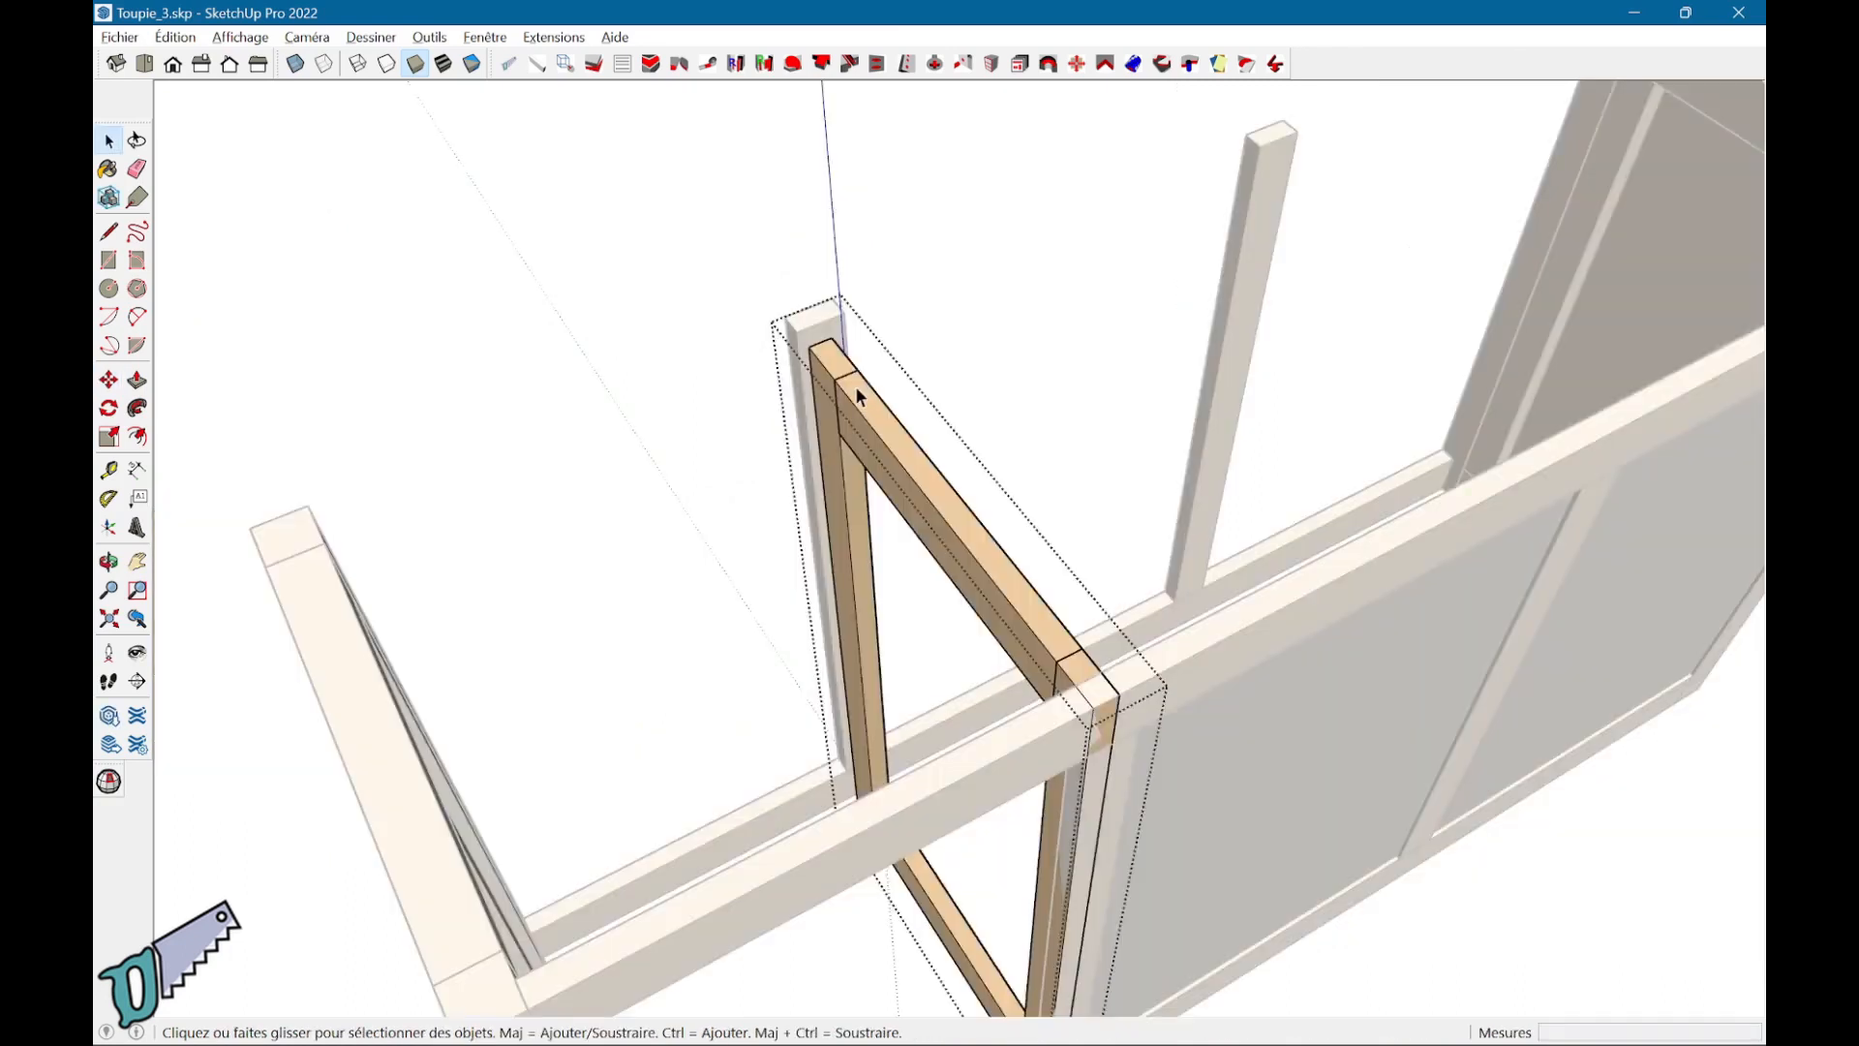
Step: Widen the intermediate frame's front upright by 24 mm with Push/Pull so it meets the back of the cabinet's front upright
middle_drag(1114, 436, 1088, 497)
click(943, 488)
double_click(945, 484)
scroll(1088, 496, up, 3)
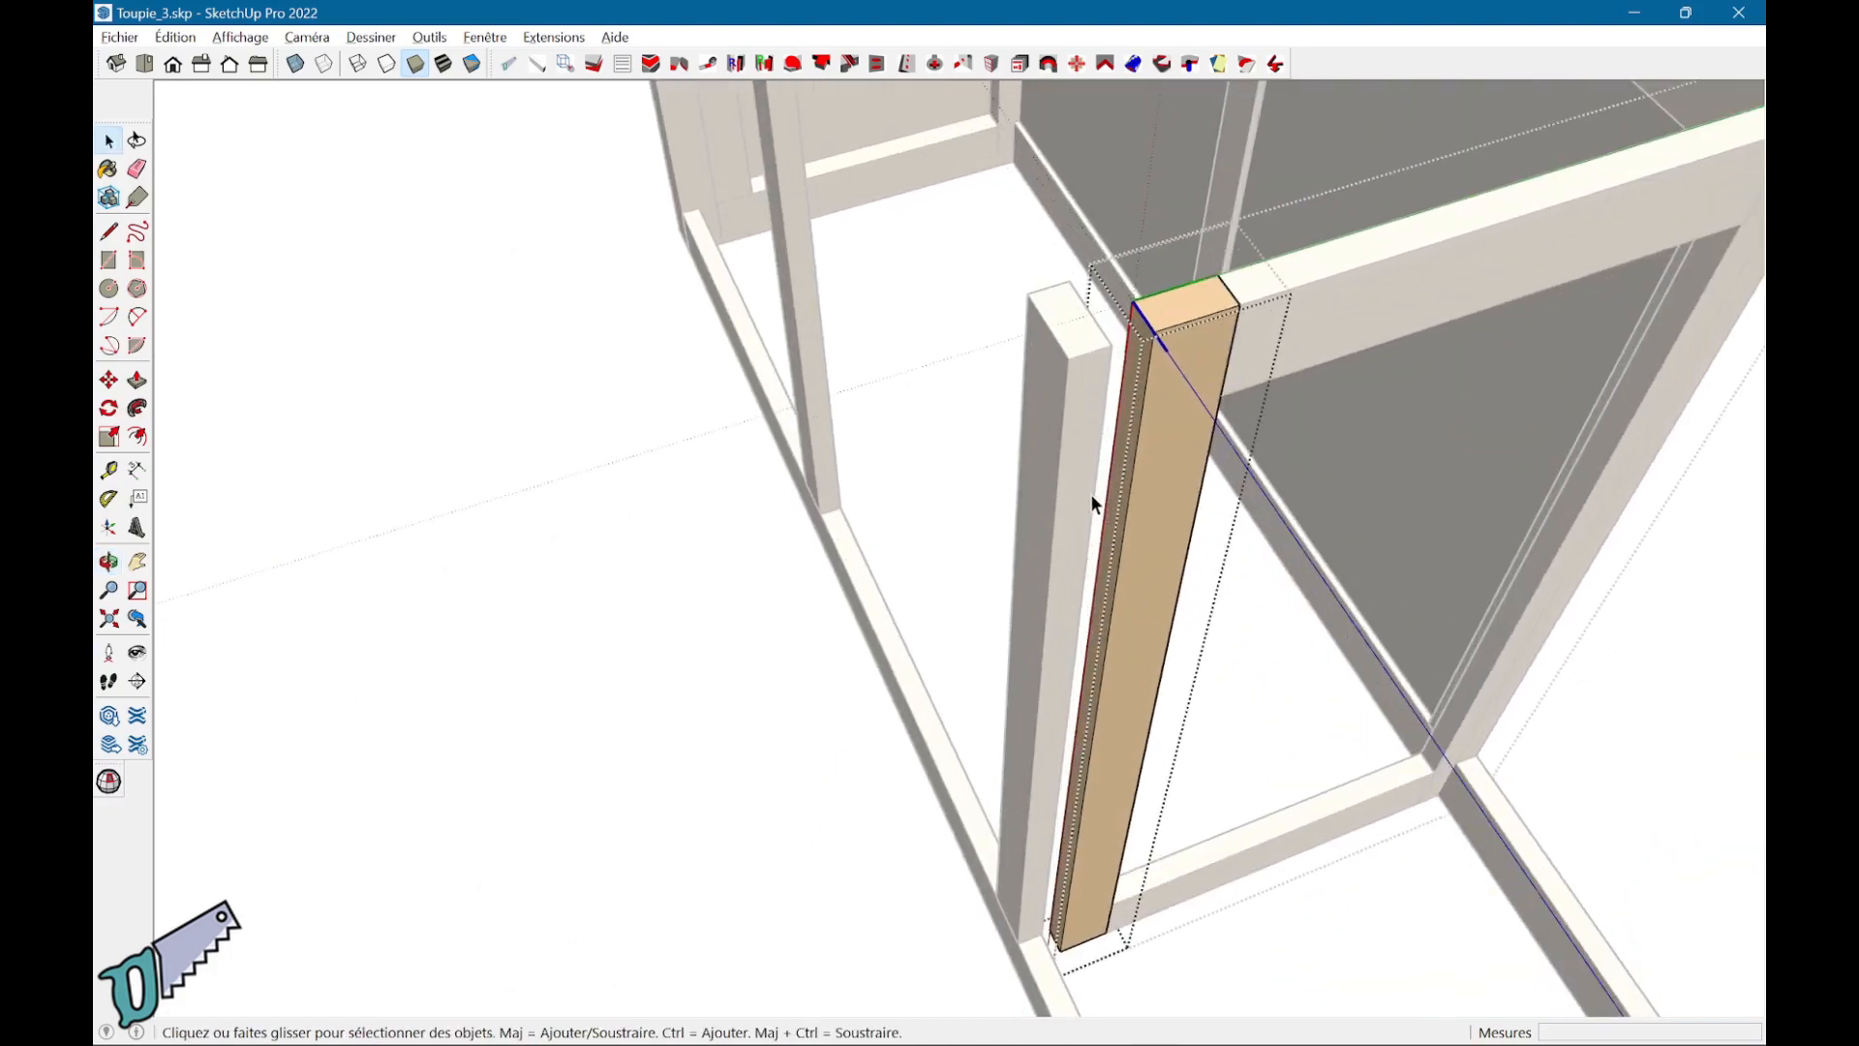
key(p)
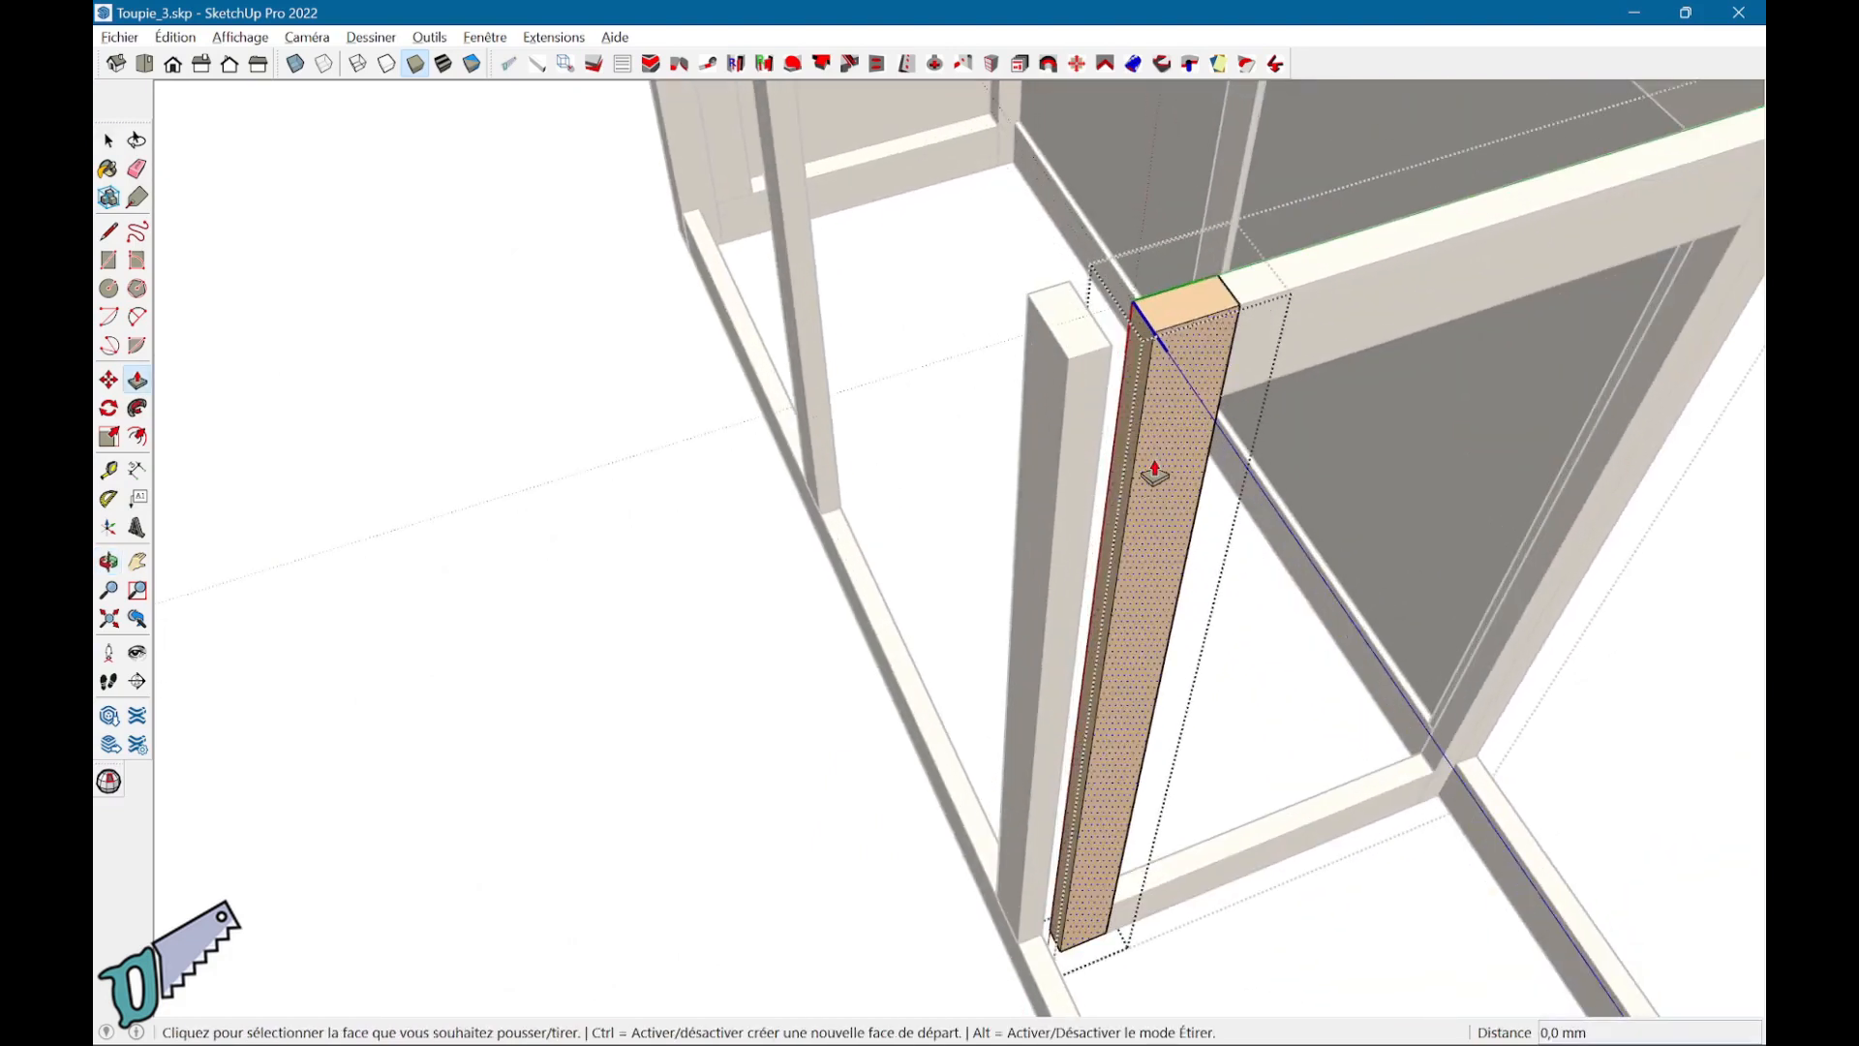
click(1110, 454)
click(1107, 363)
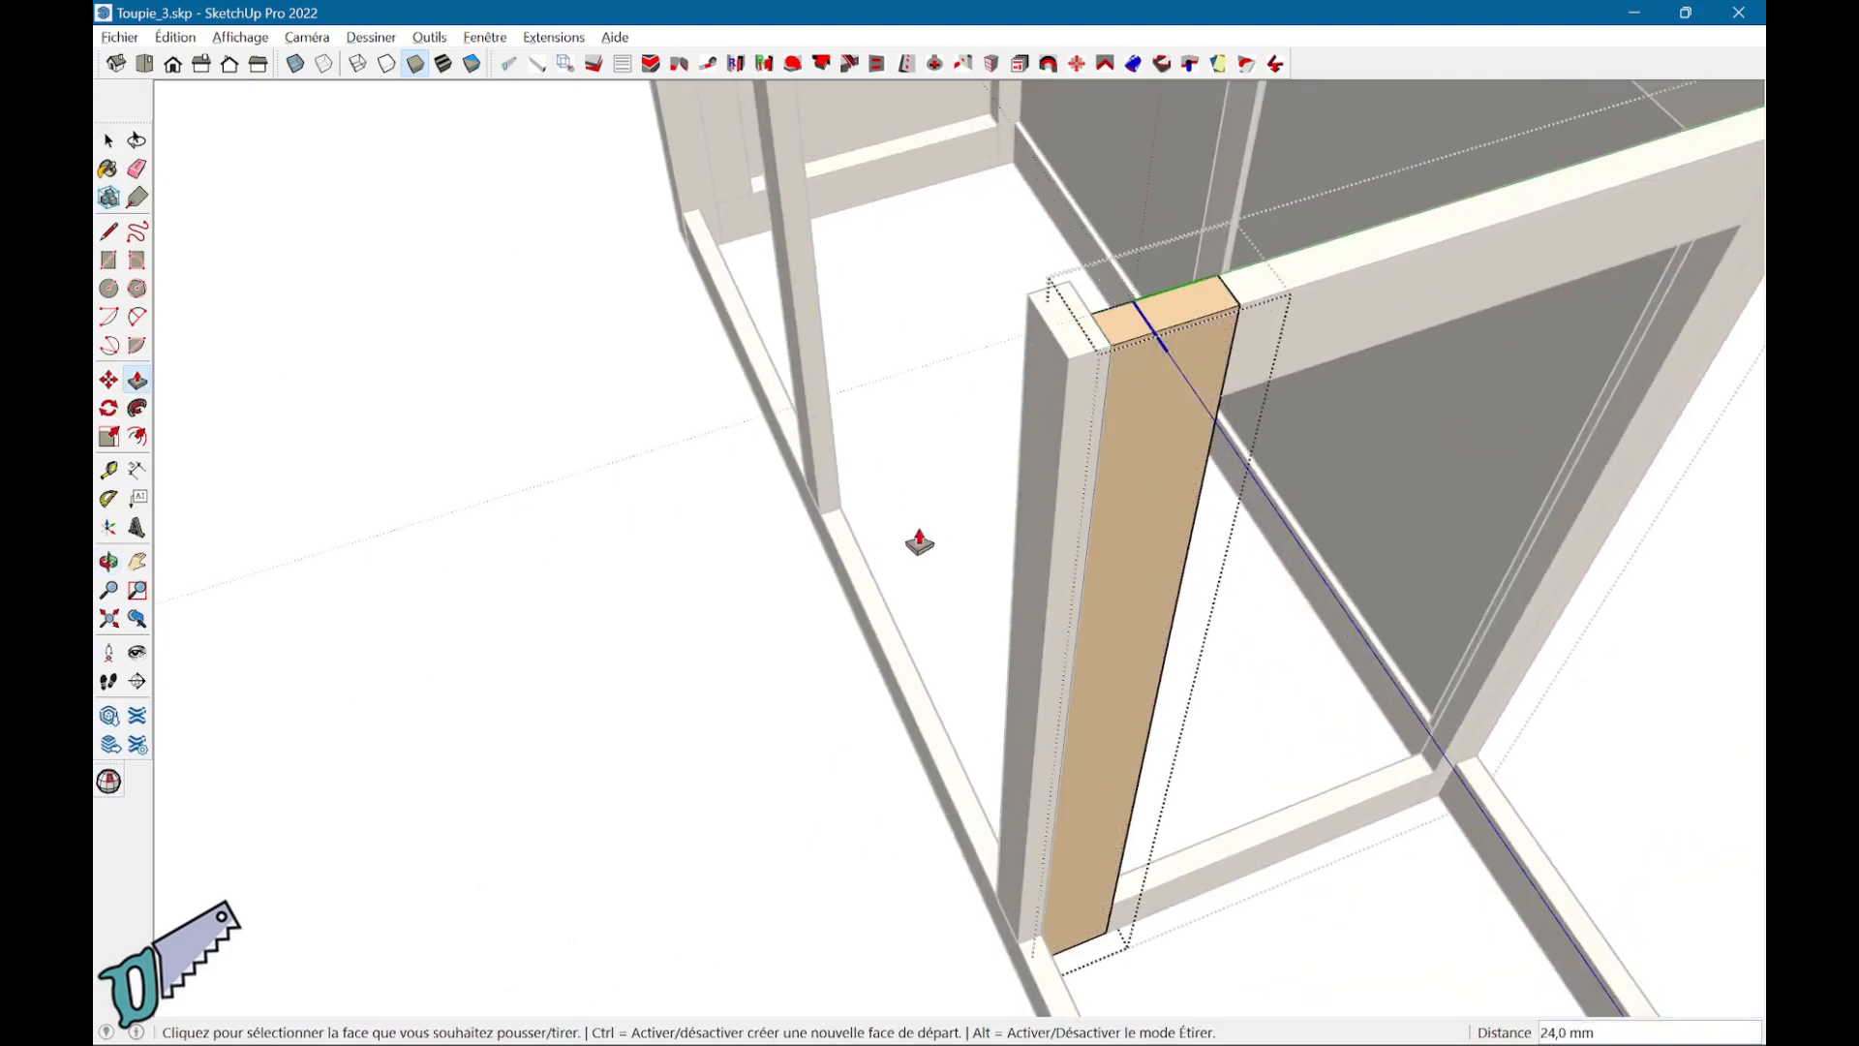
key(space)
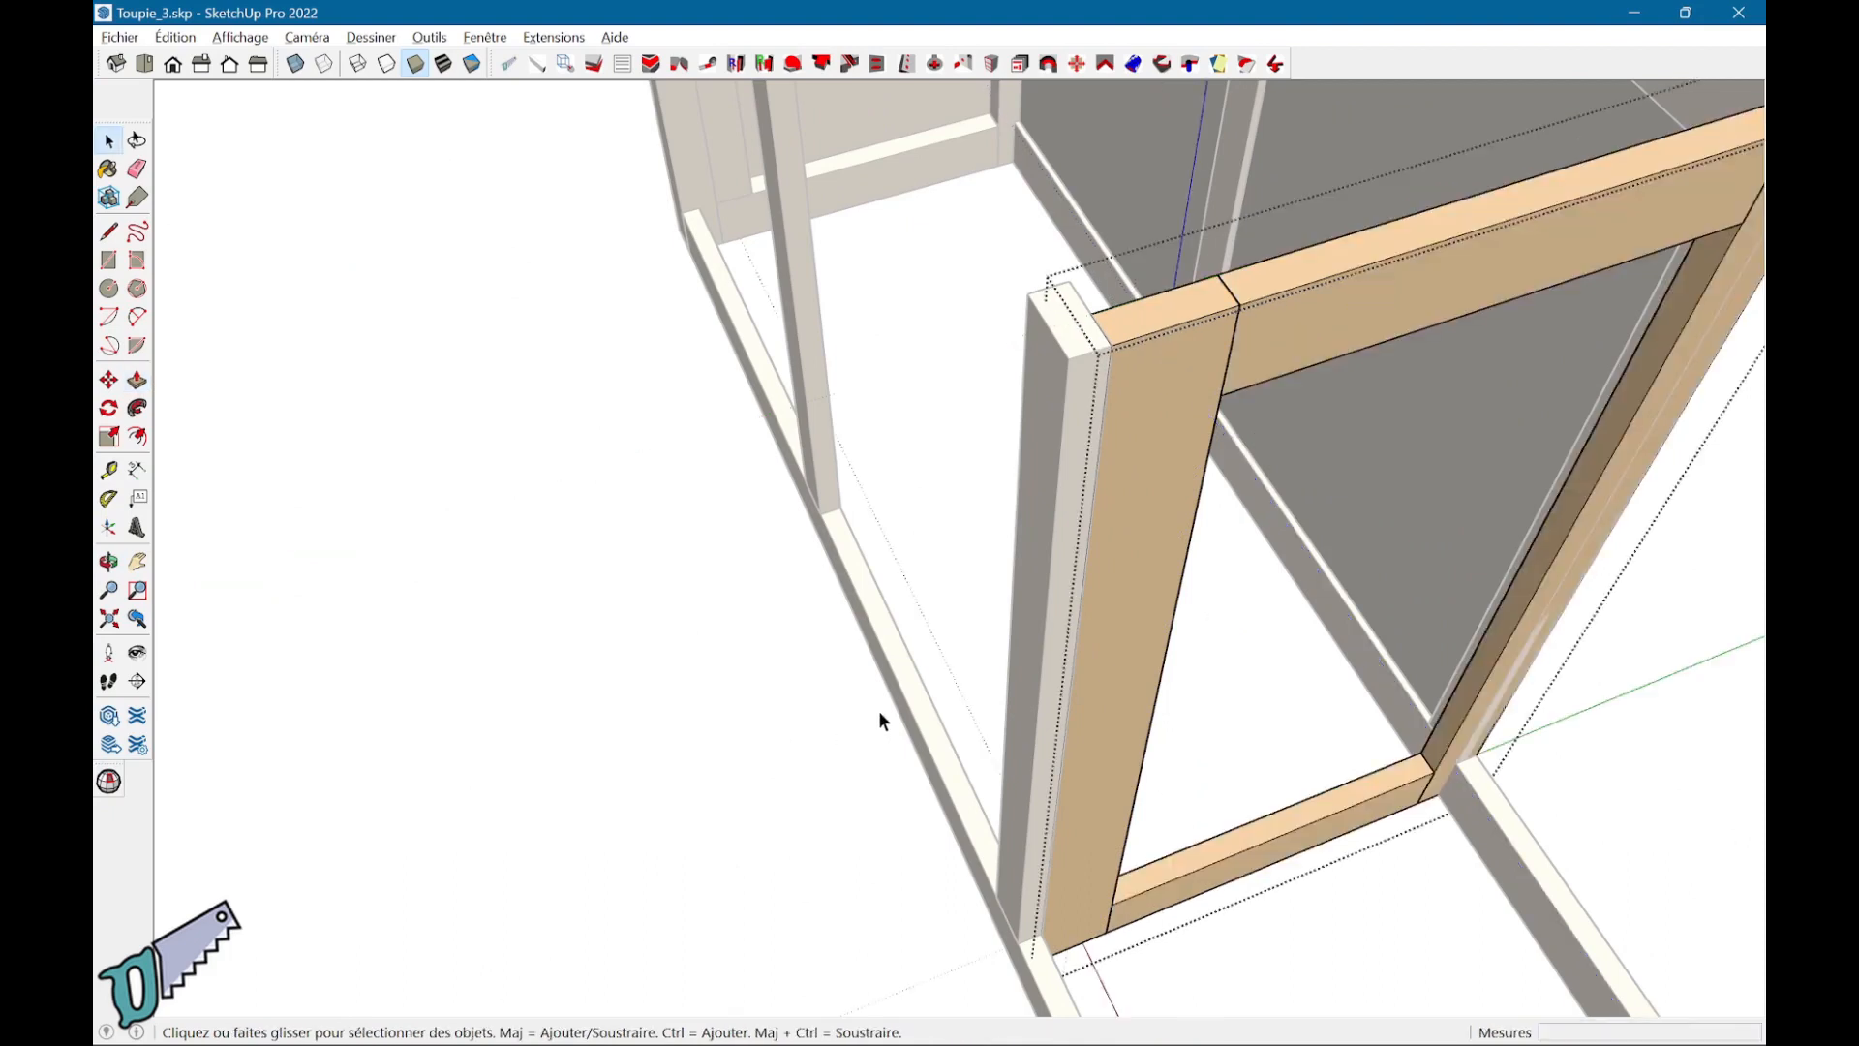
scroll(1222, 502, down, 3)
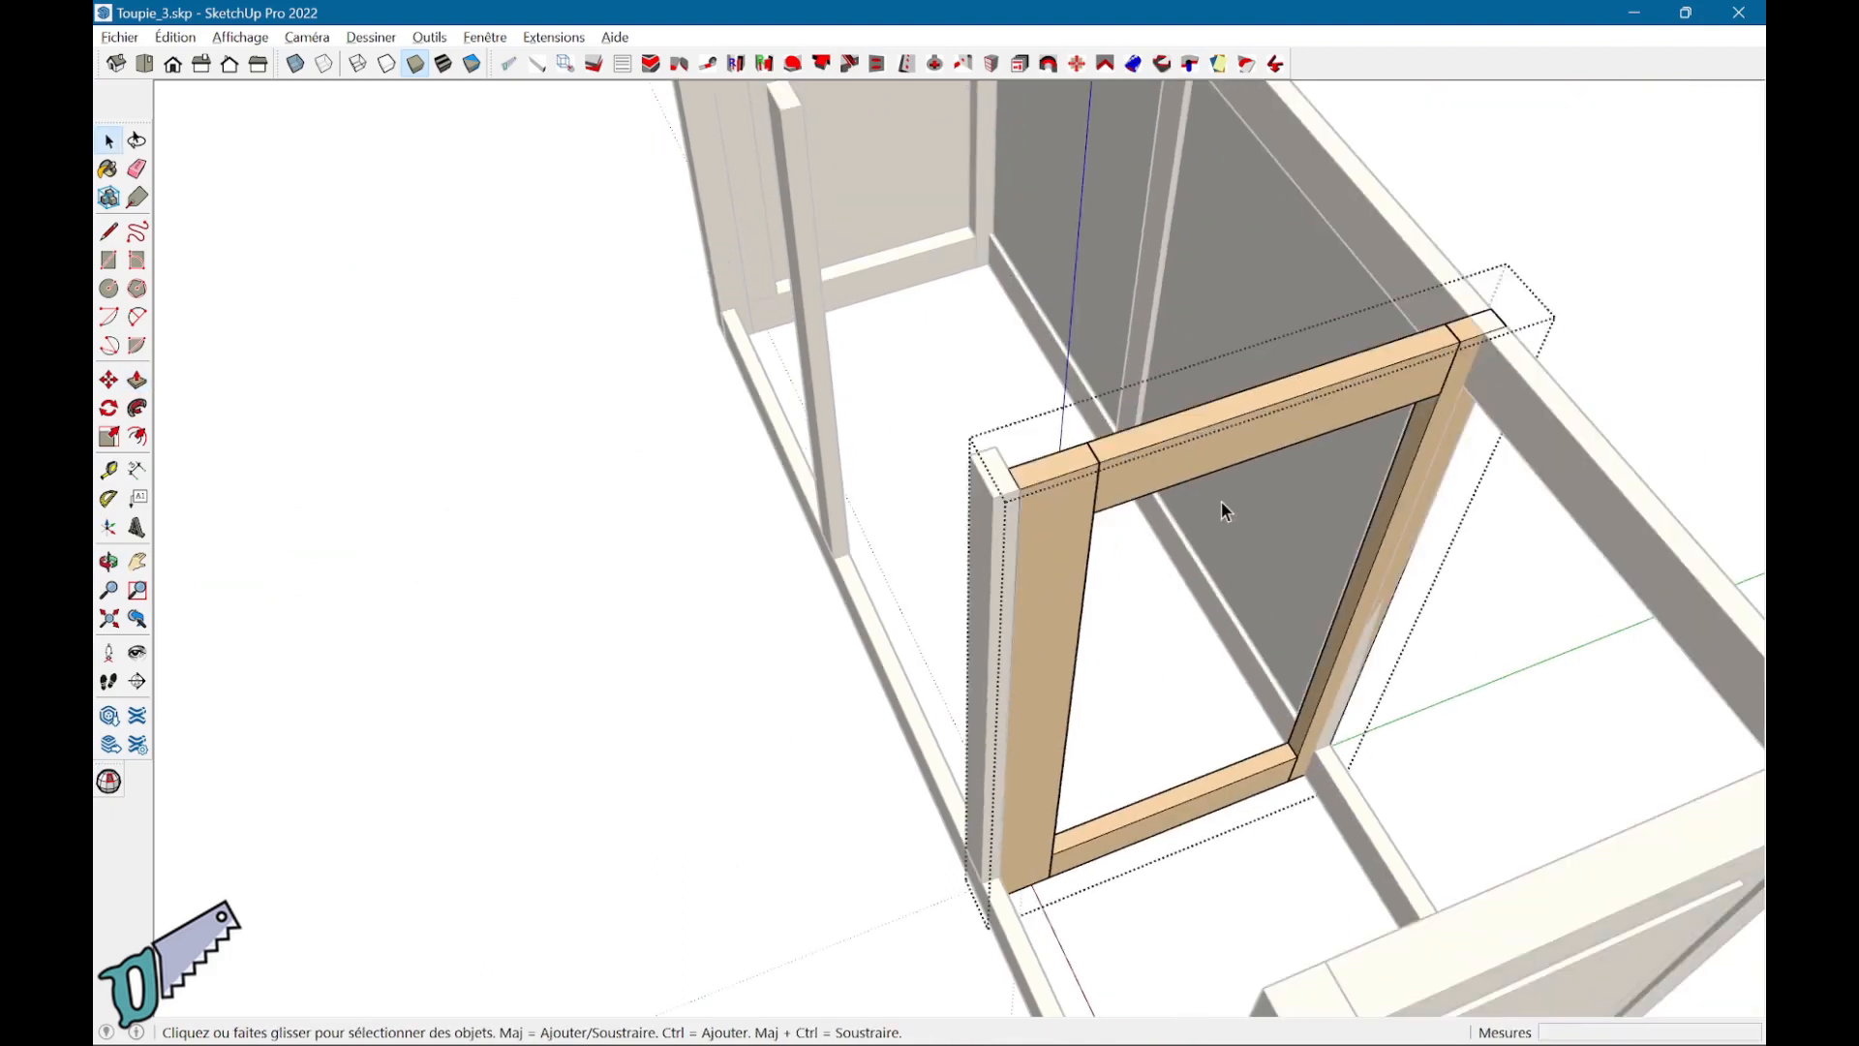
click(961, 274)
Step: Shorten the intermediate frame in depth so its widened assembly ends at the inner face of the cabinet's back top rail
click(1137, 472)
middle_drag(1178, 444, 717, 306)
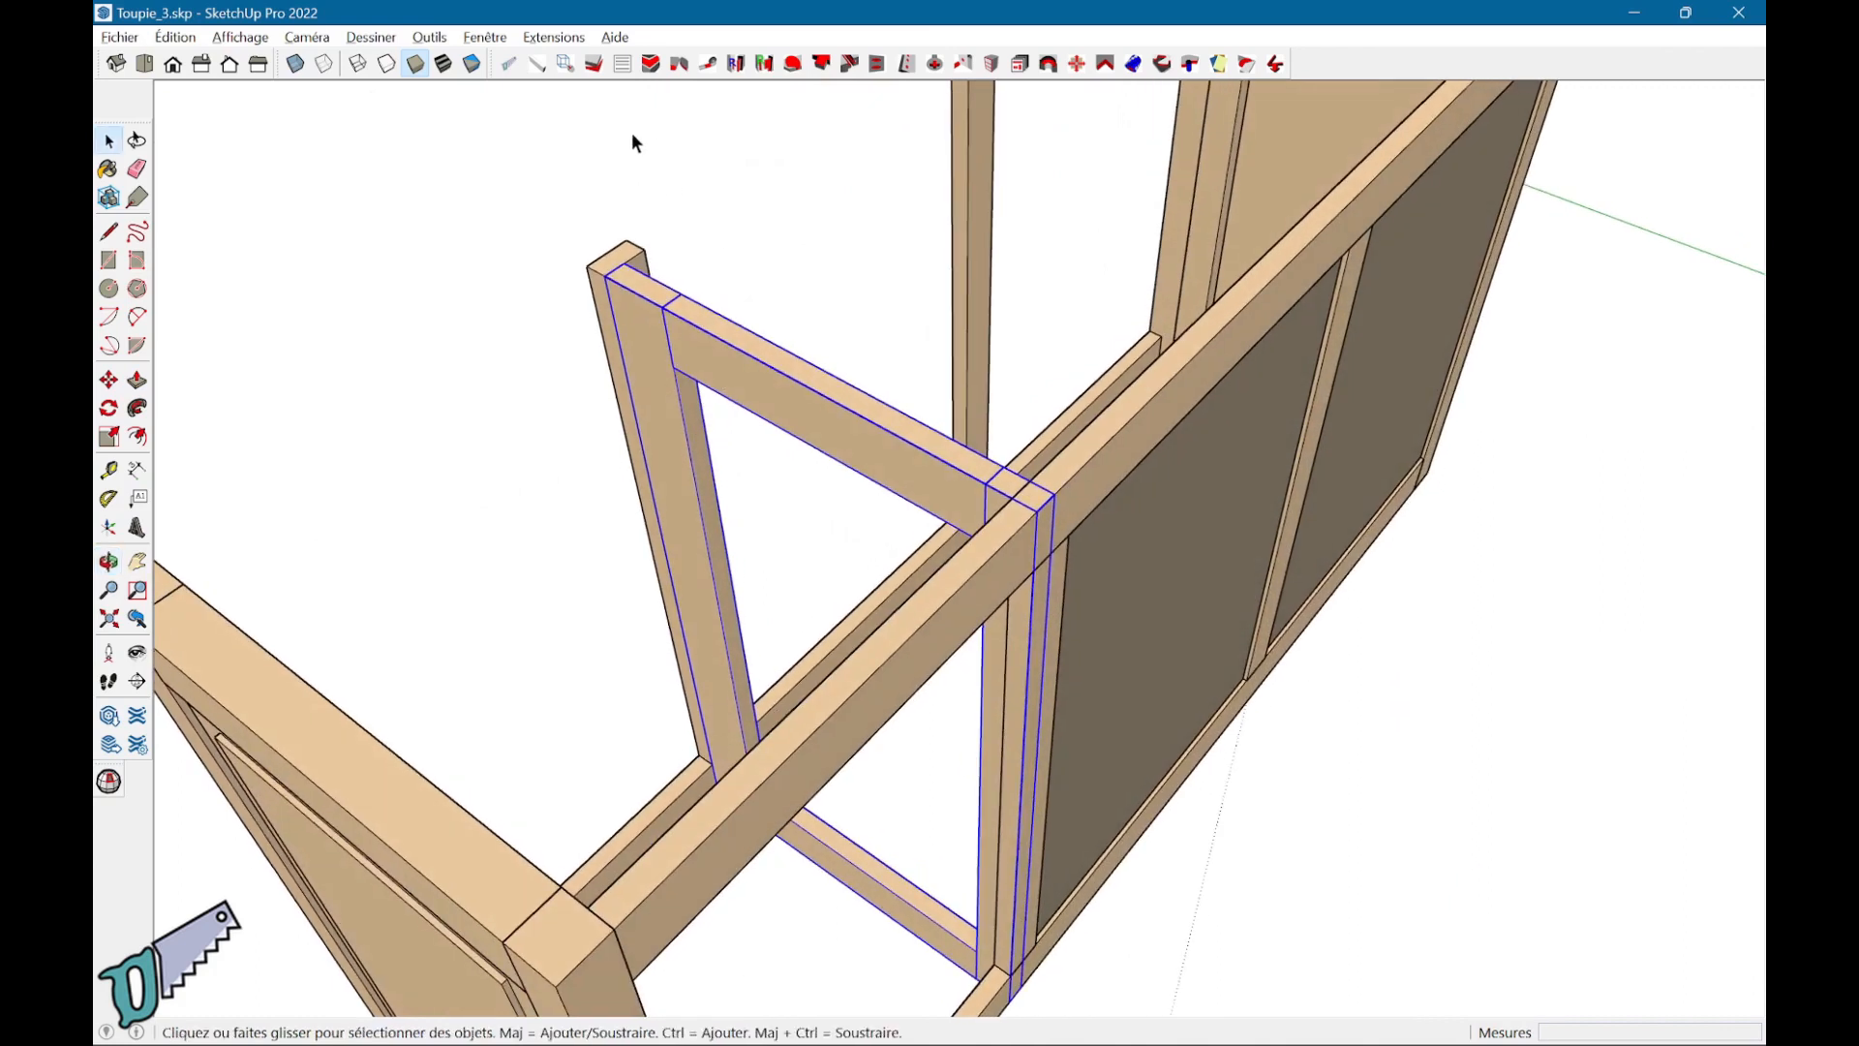
click(593, 63)
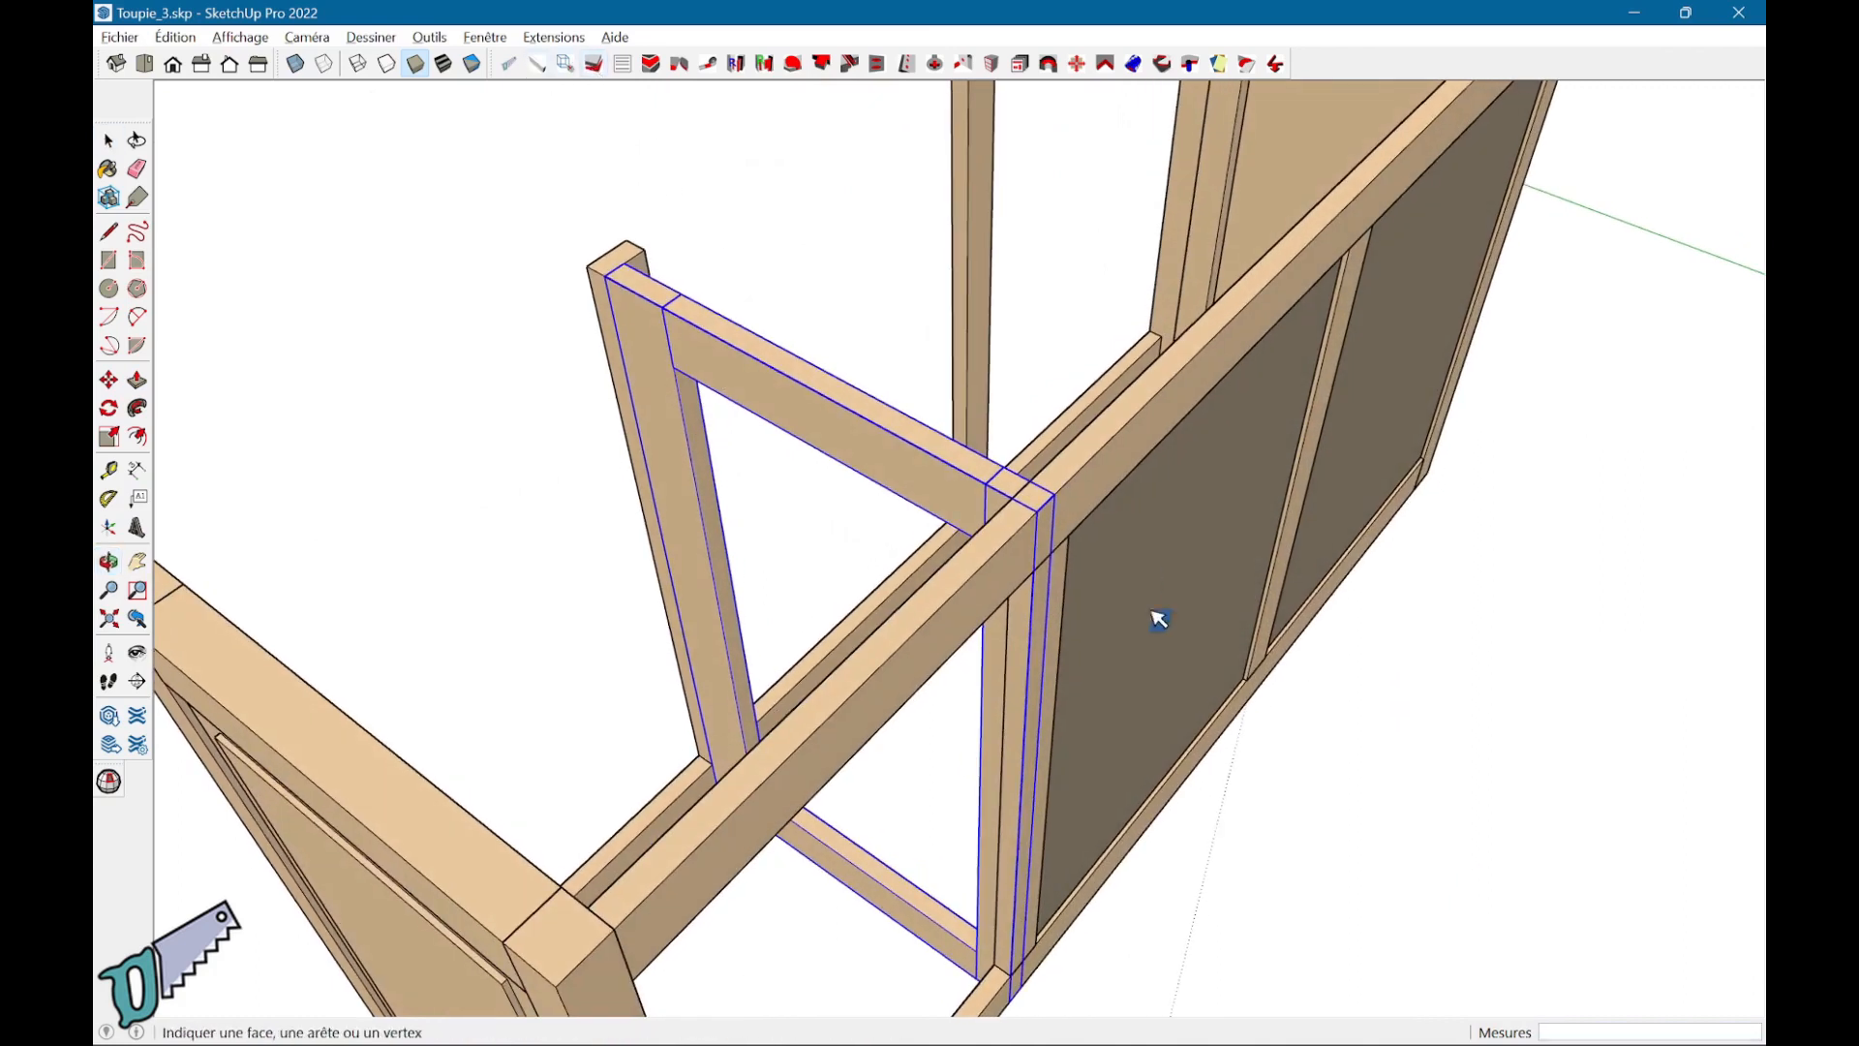
scroll(1062, 689, up, 3)
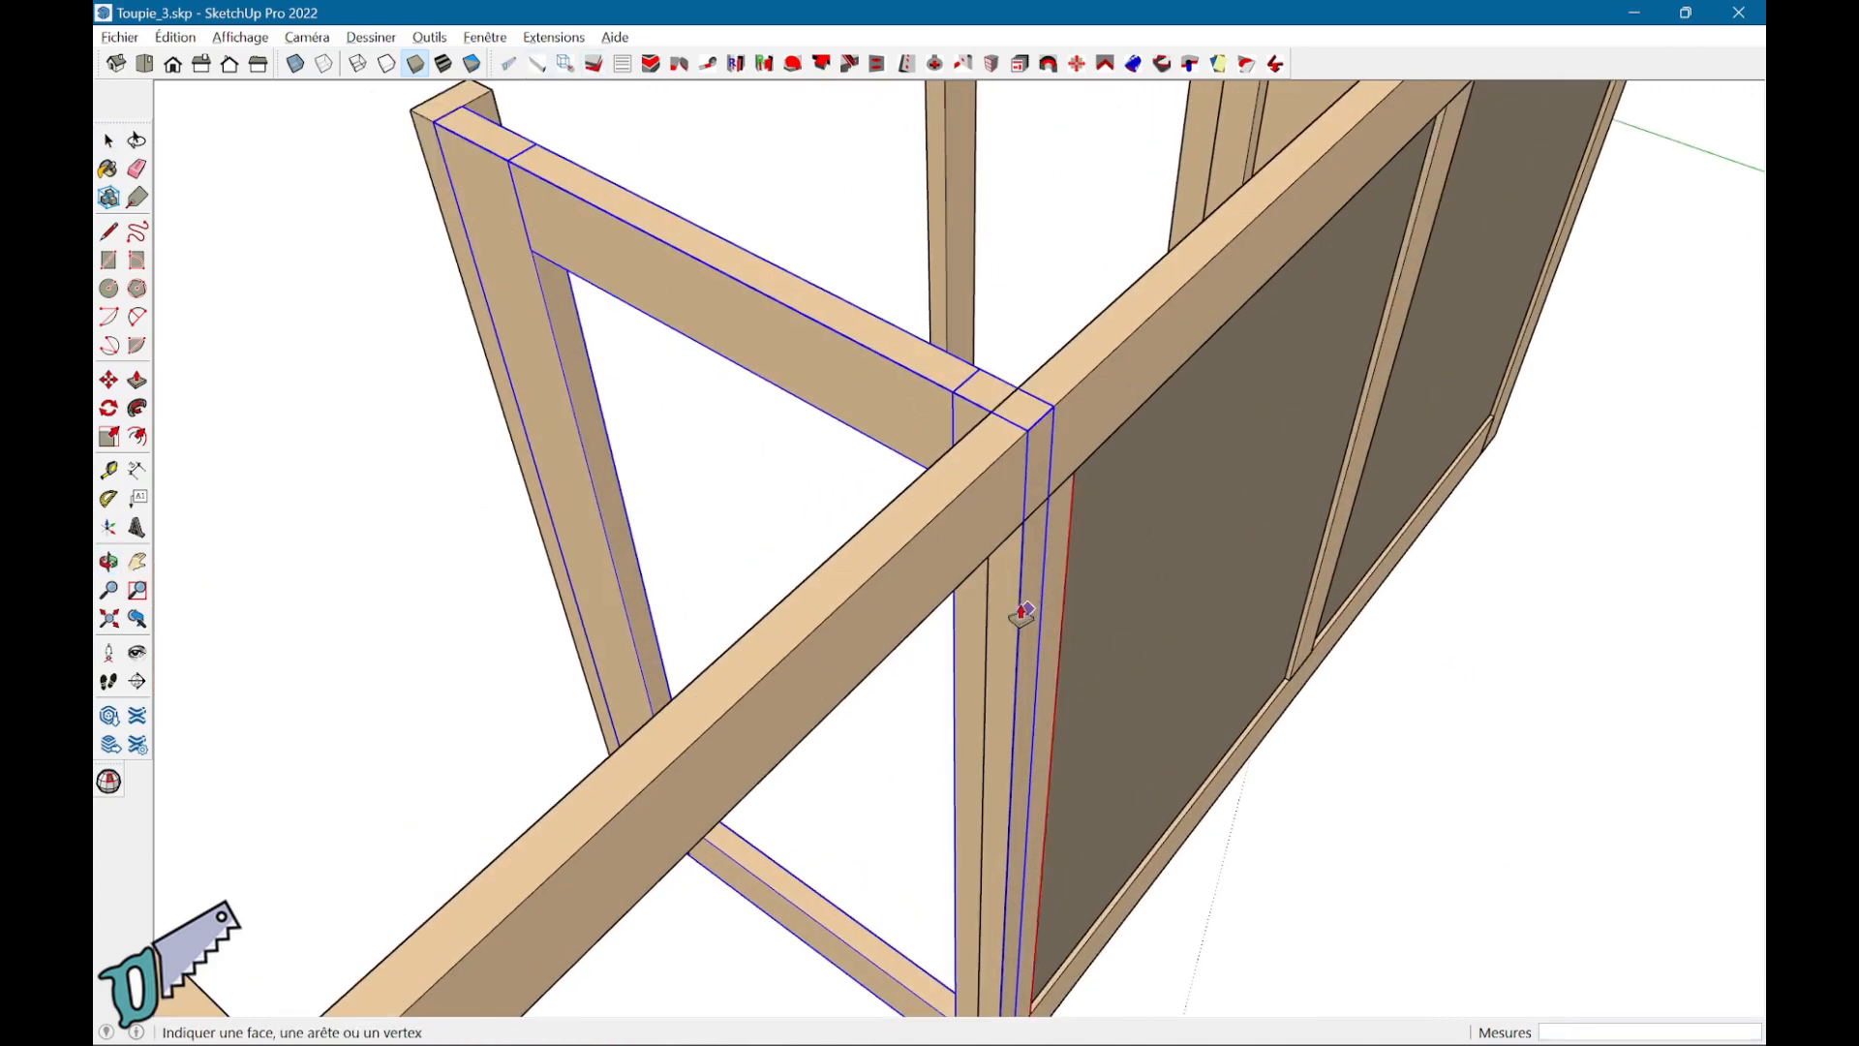
click(903, 498)
key(space)
Step: Draw a 50 mm wide vertical rectangle inside the frame, running from its top rail down to its bottom rail
middle_drag(907, 494, 1641, 953)
middle_drag(1559, 648, 932, 519)
scroll(912, 697, down, 4)
mouse_move(933, 651)
middle_down()
mouse_move(884, 697)
mouse_move(986, 478)
mouse_move(946, 465)
mouse_move(973, 468)
middle_up()
double_click(986, 478)
scroll(974, 468, up, 2)
key(r)
click(954, 490)
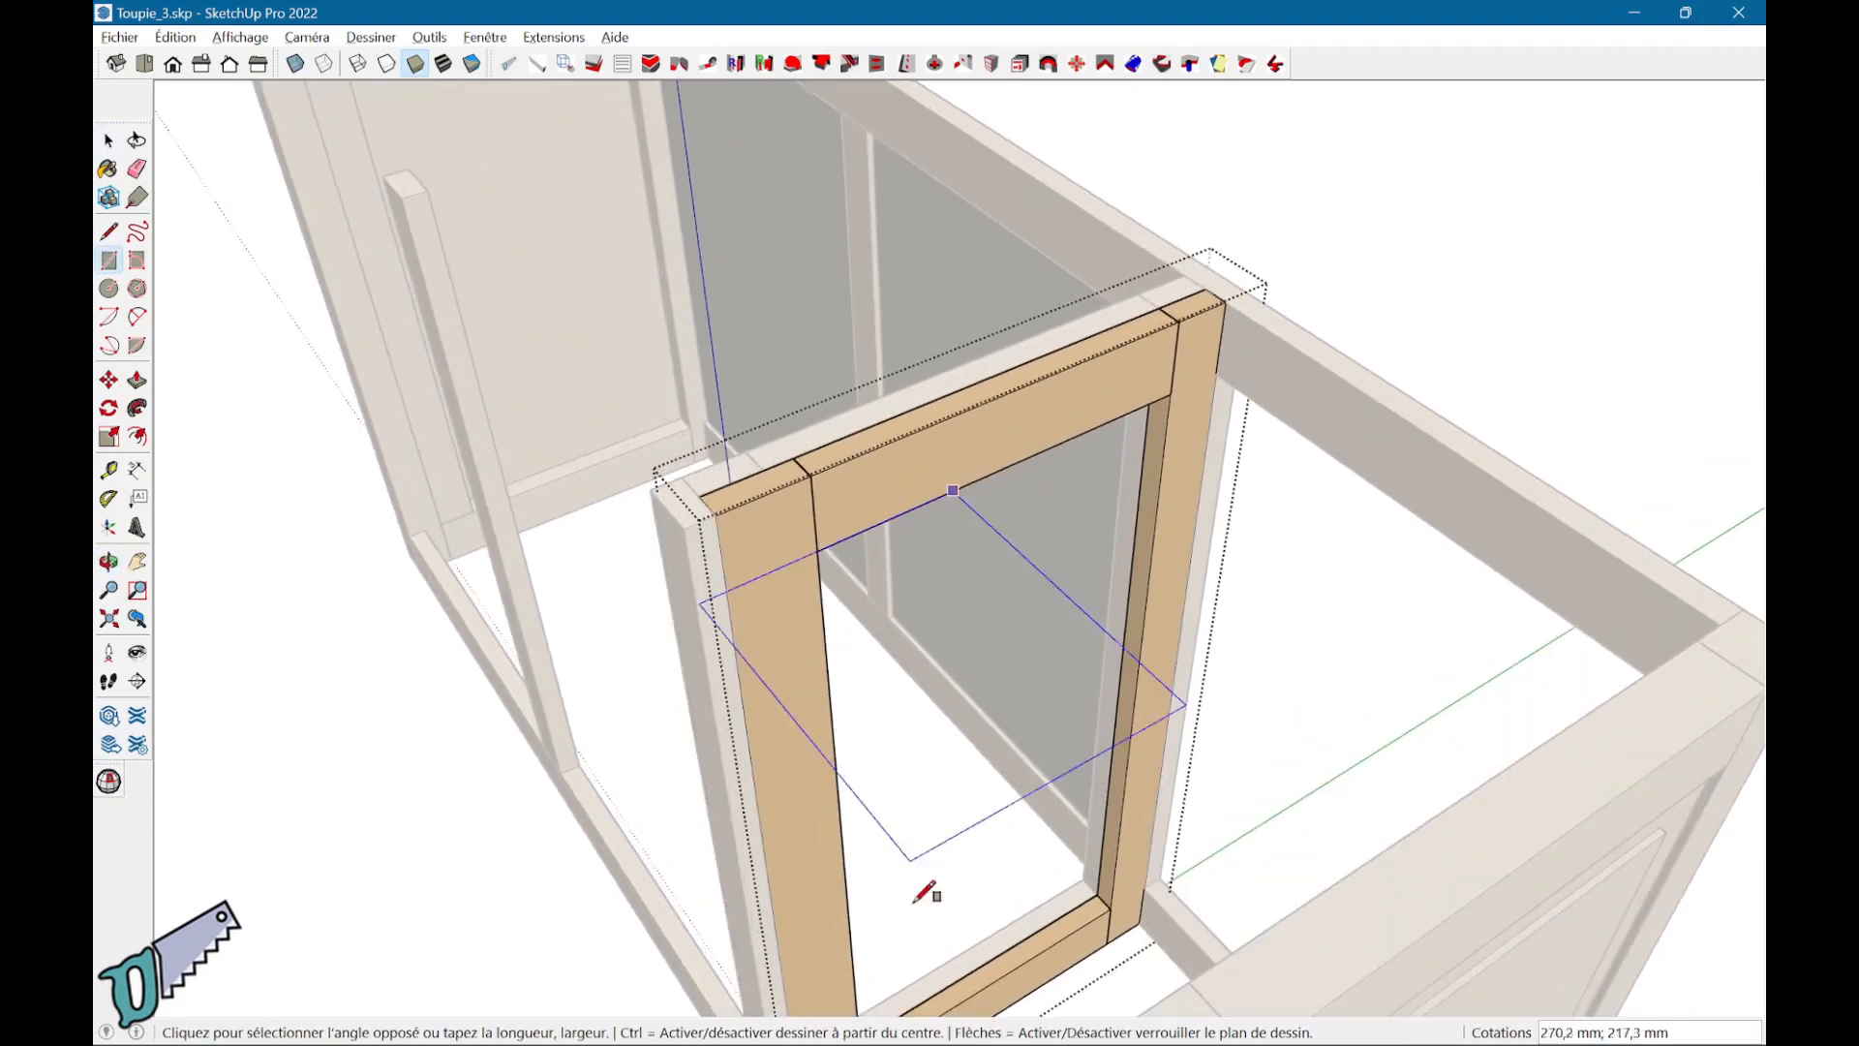
click(1027, 962)
text(;50)
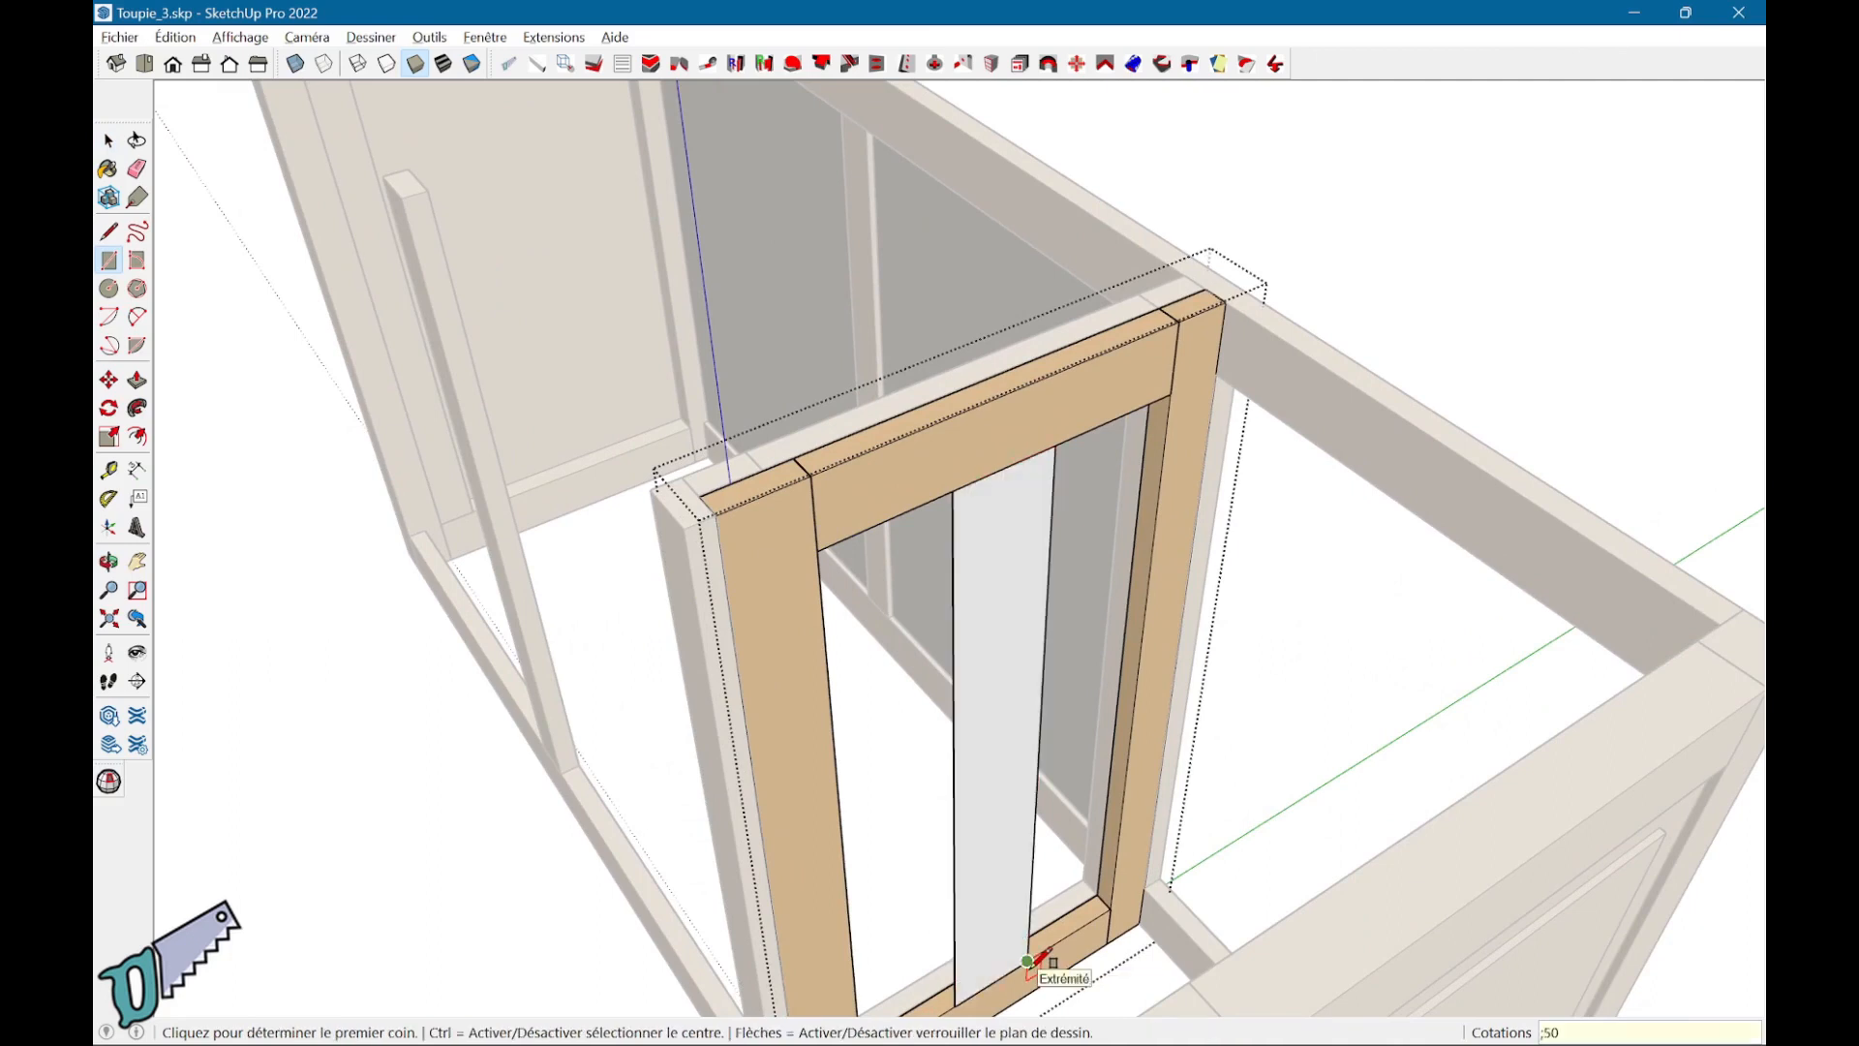
key(Return)
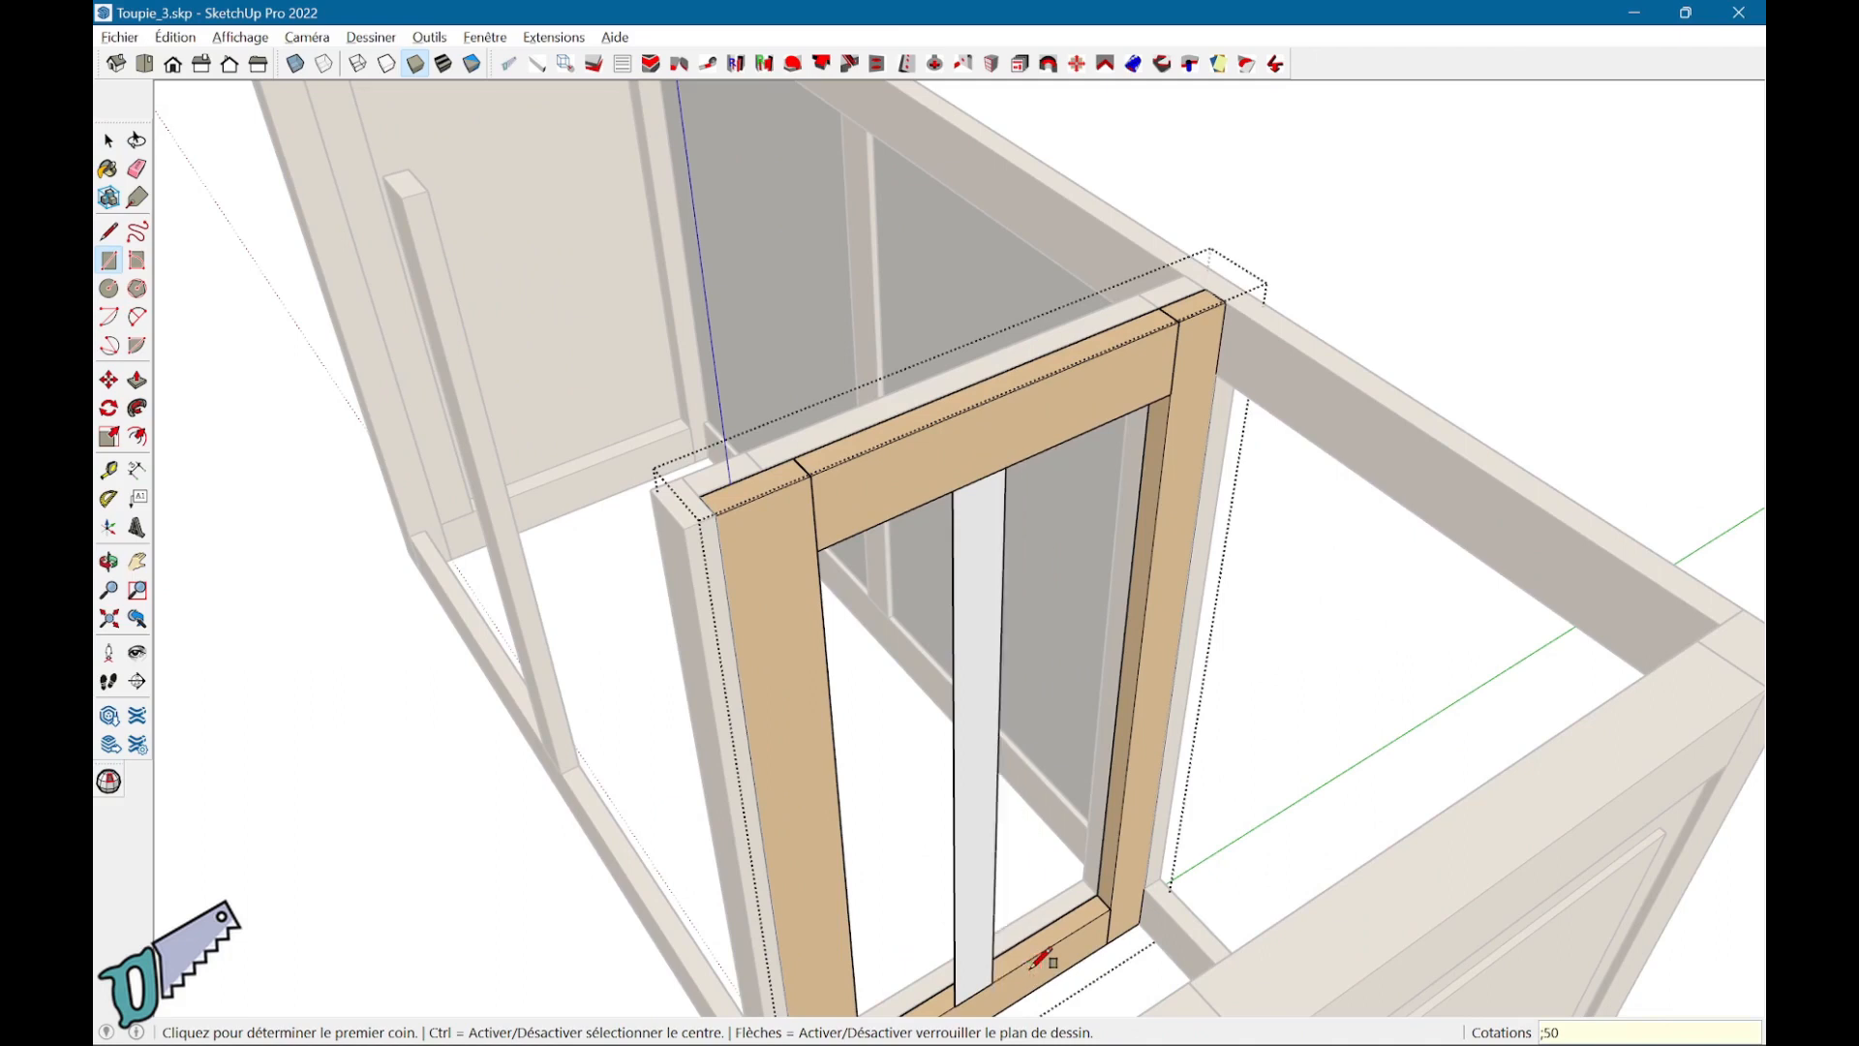
Step: Extrude the vertical rectangle 24 mm to form a central upright in the frame
scroll(1027, 929, up, 3)
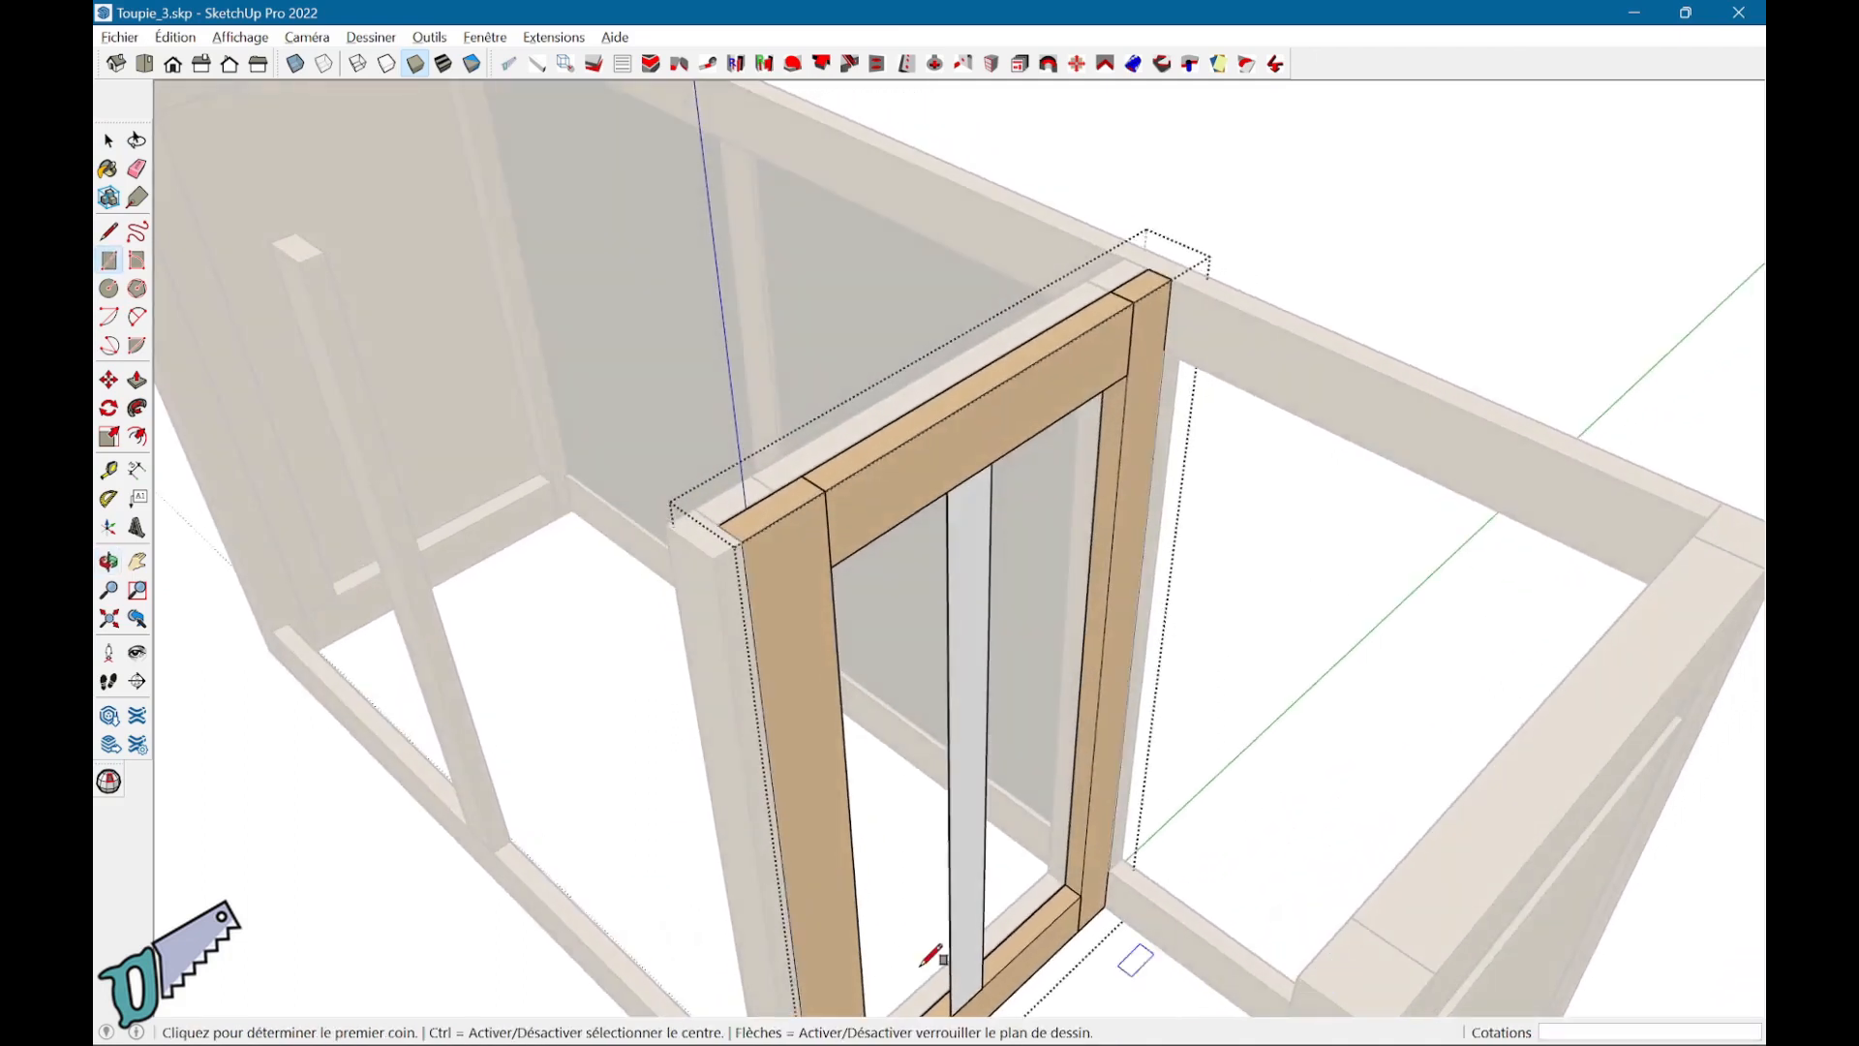
scroll(1003, 911, up, 2)
key(space)
key(p)
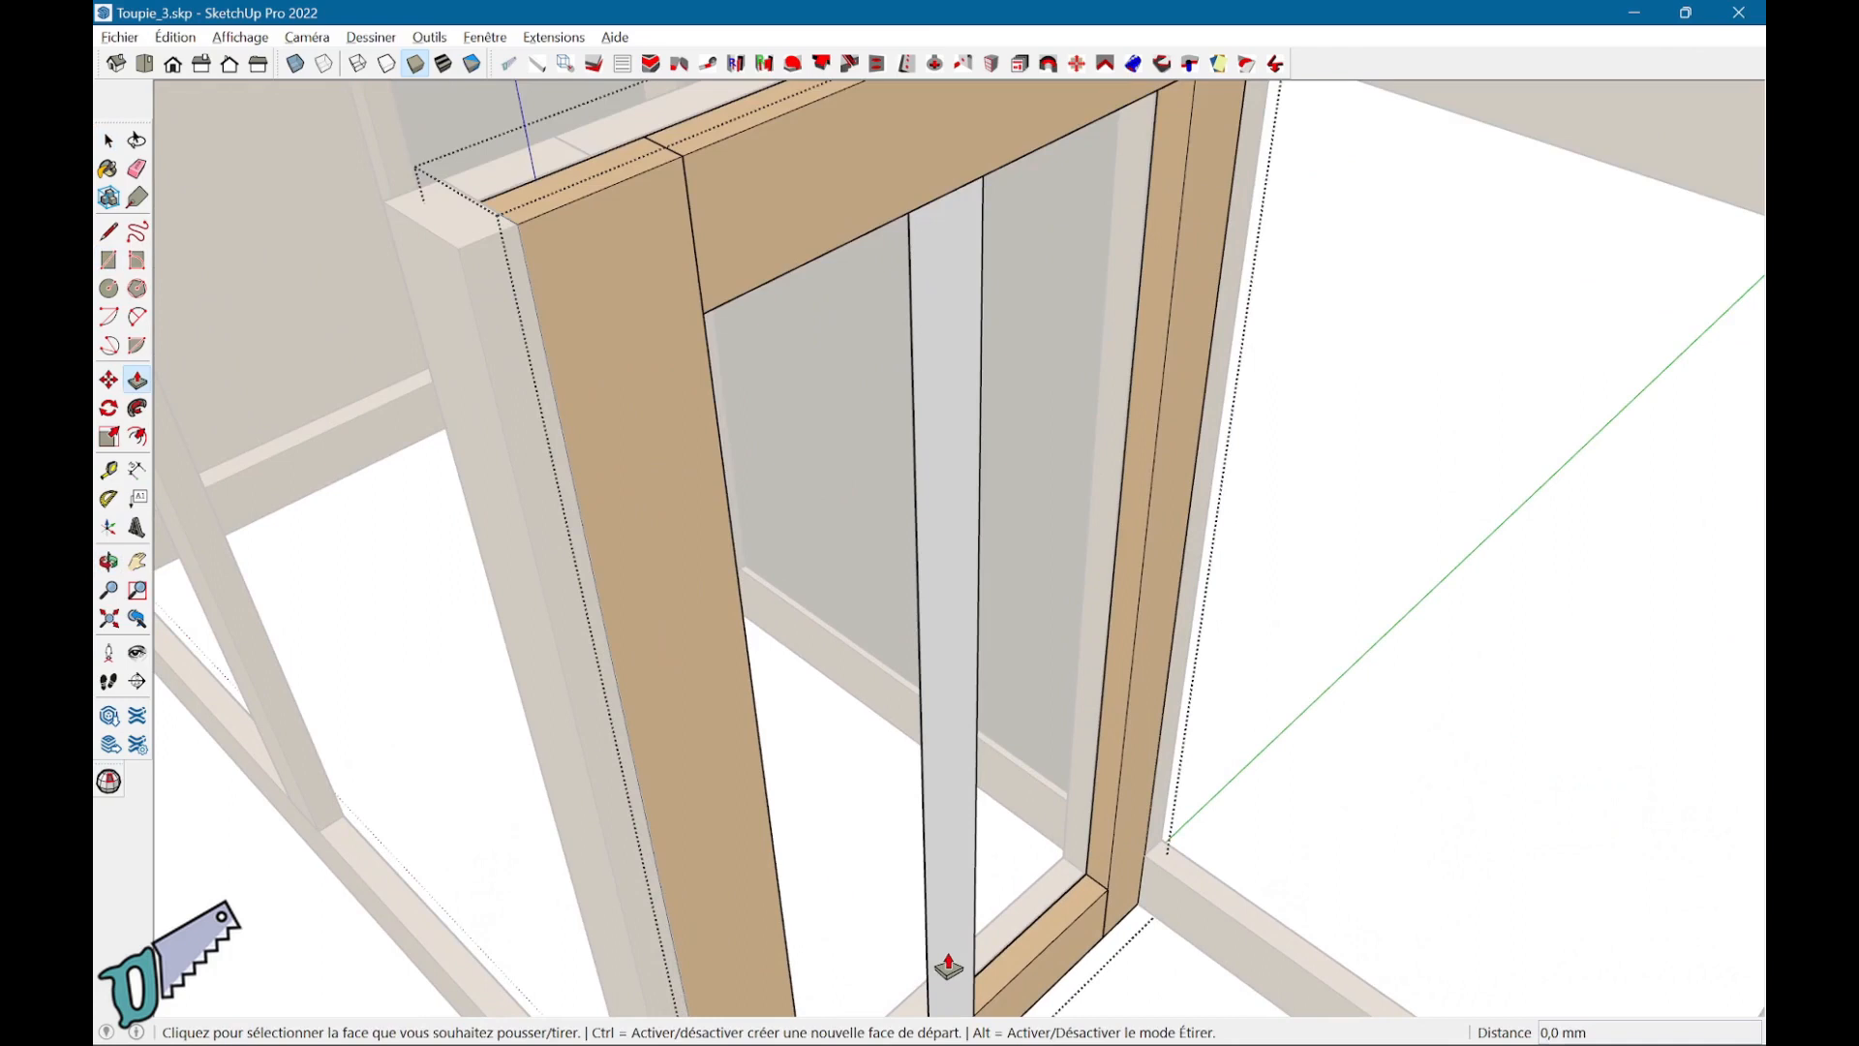
click(941, 961)
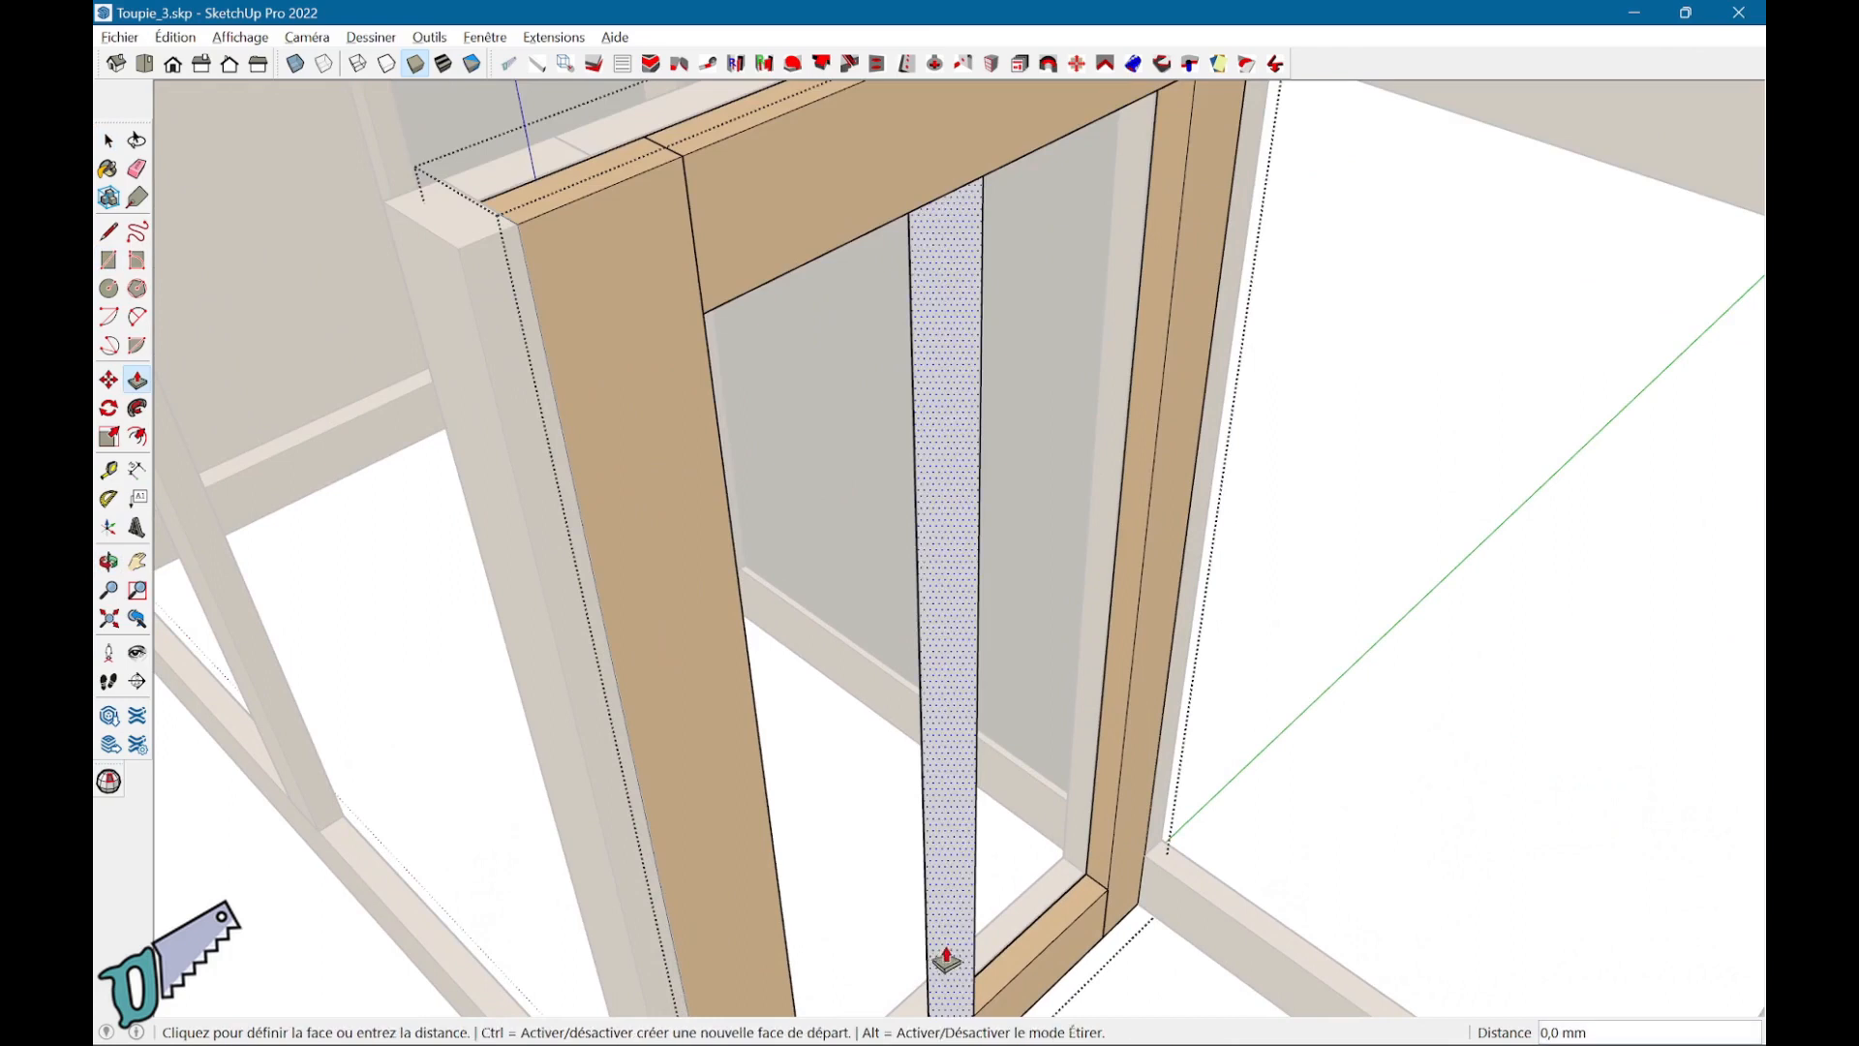
click(883, 960)
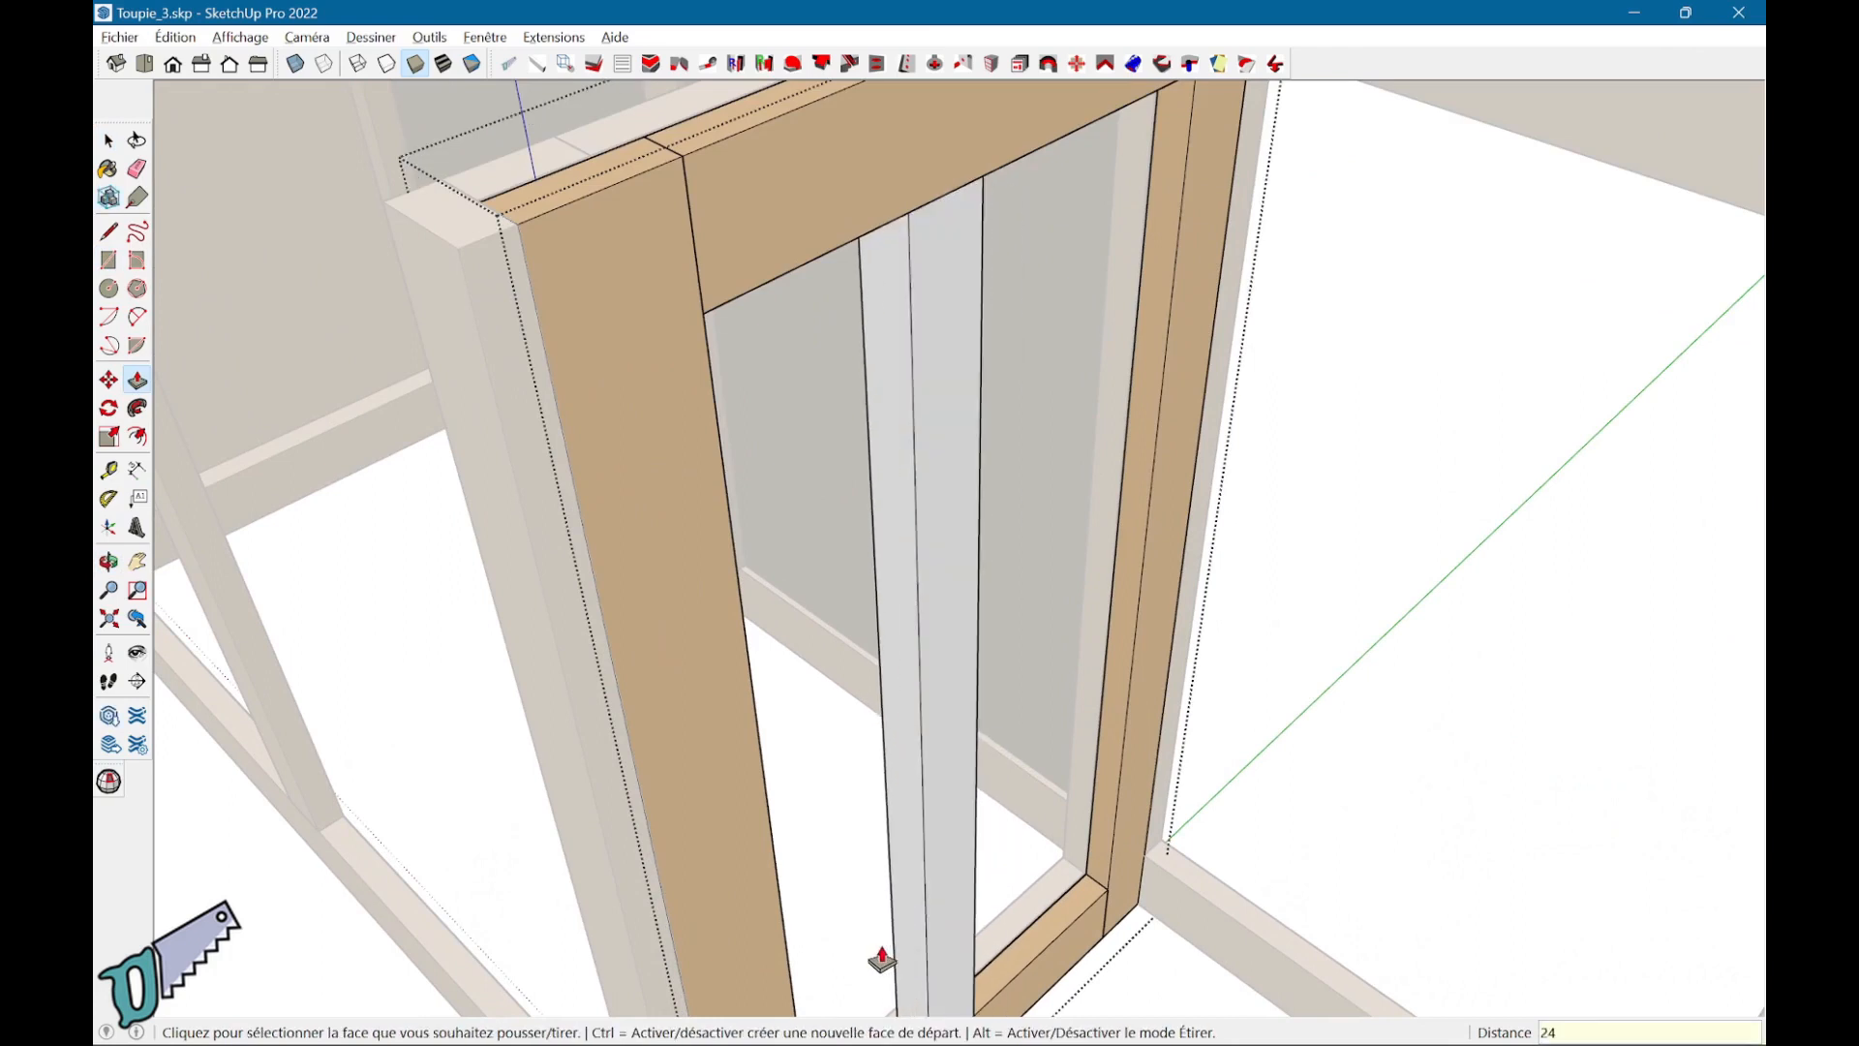
key(ctrl+z)
Step: Turn the whole central upright into a component named M
key(space)
triple_click(927, 823)
right_click(927, 823)
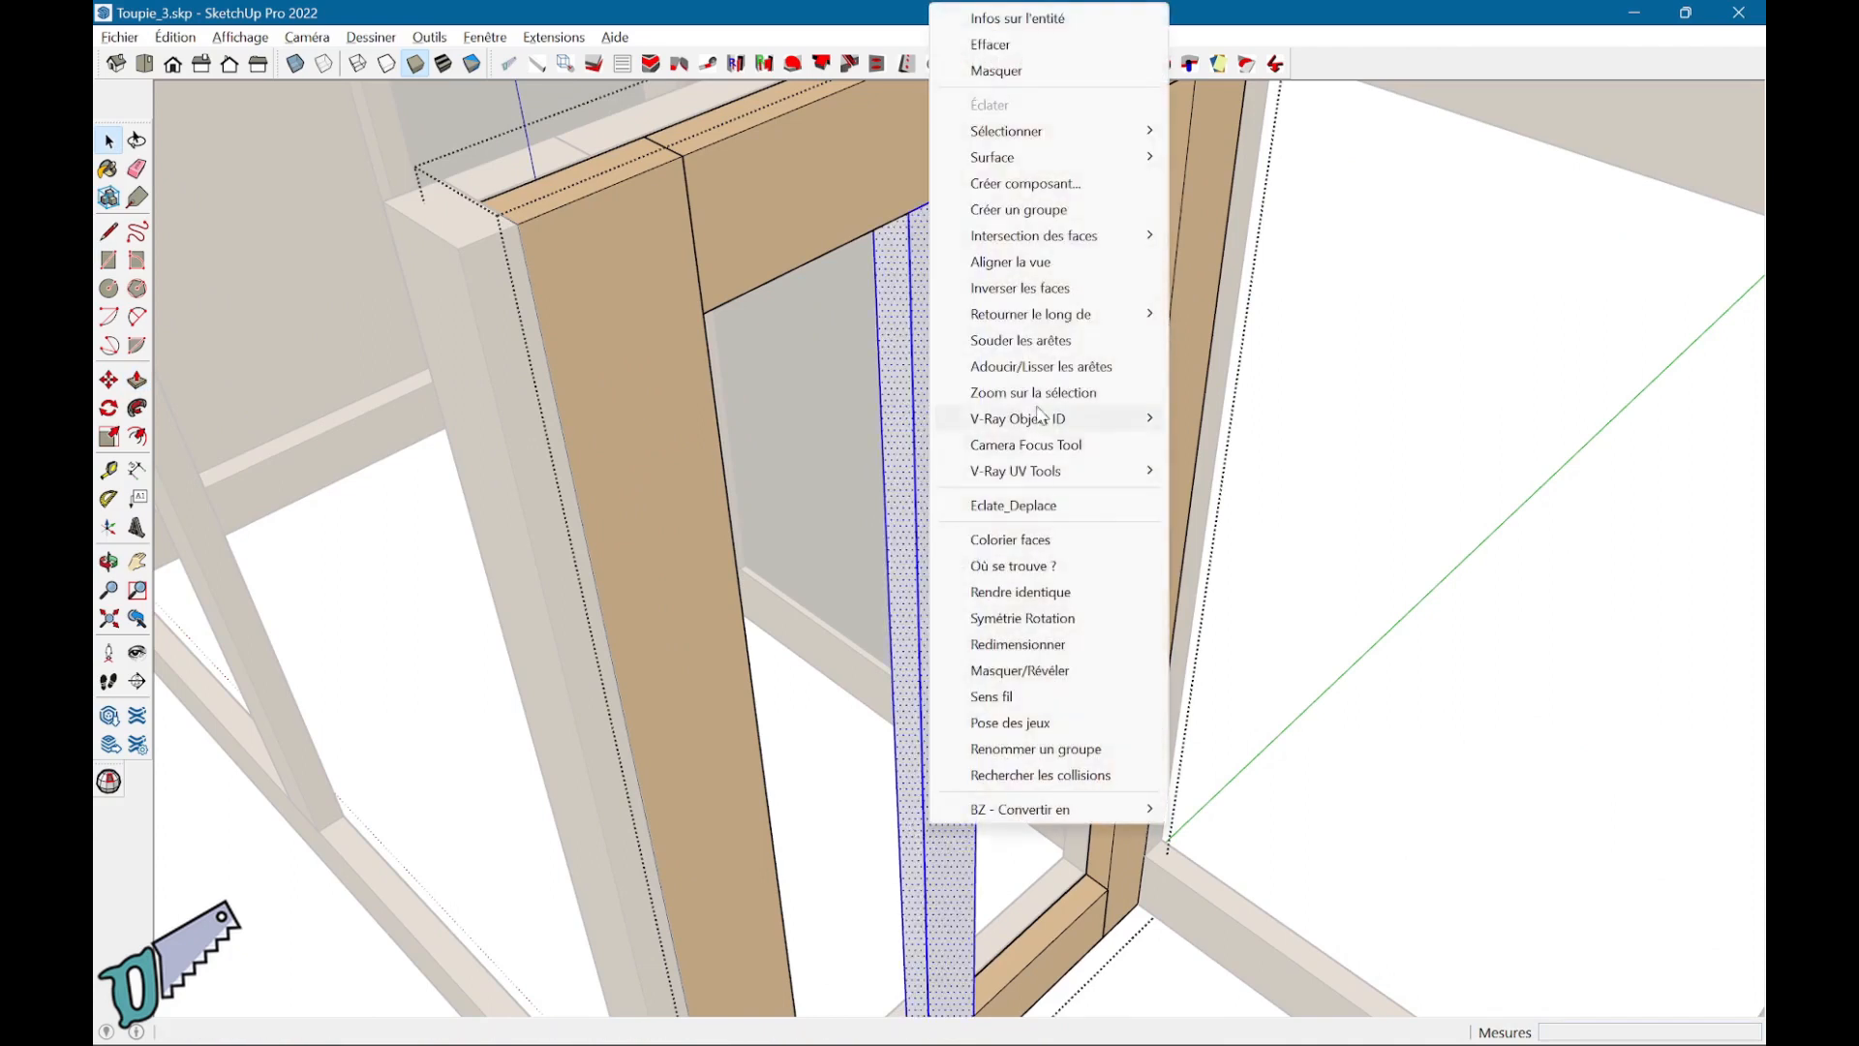
click(1055, 183)
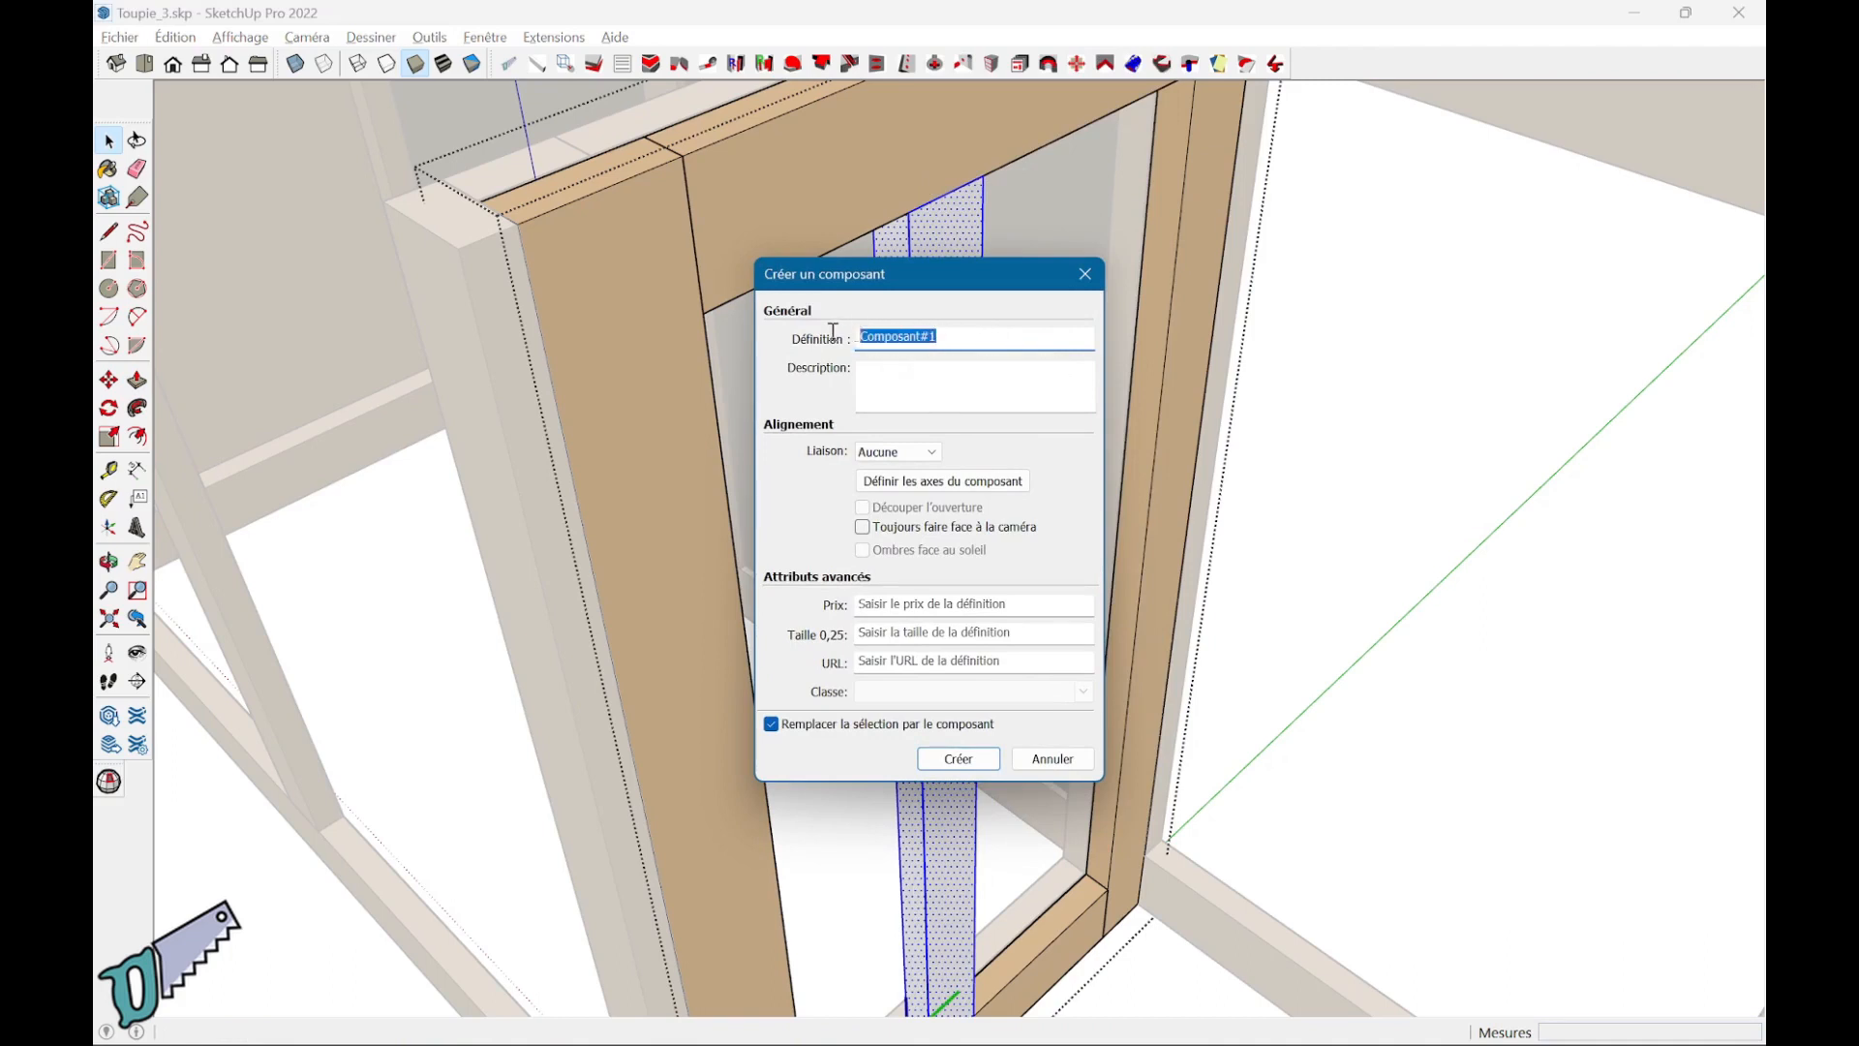
text(M)
key(Return)
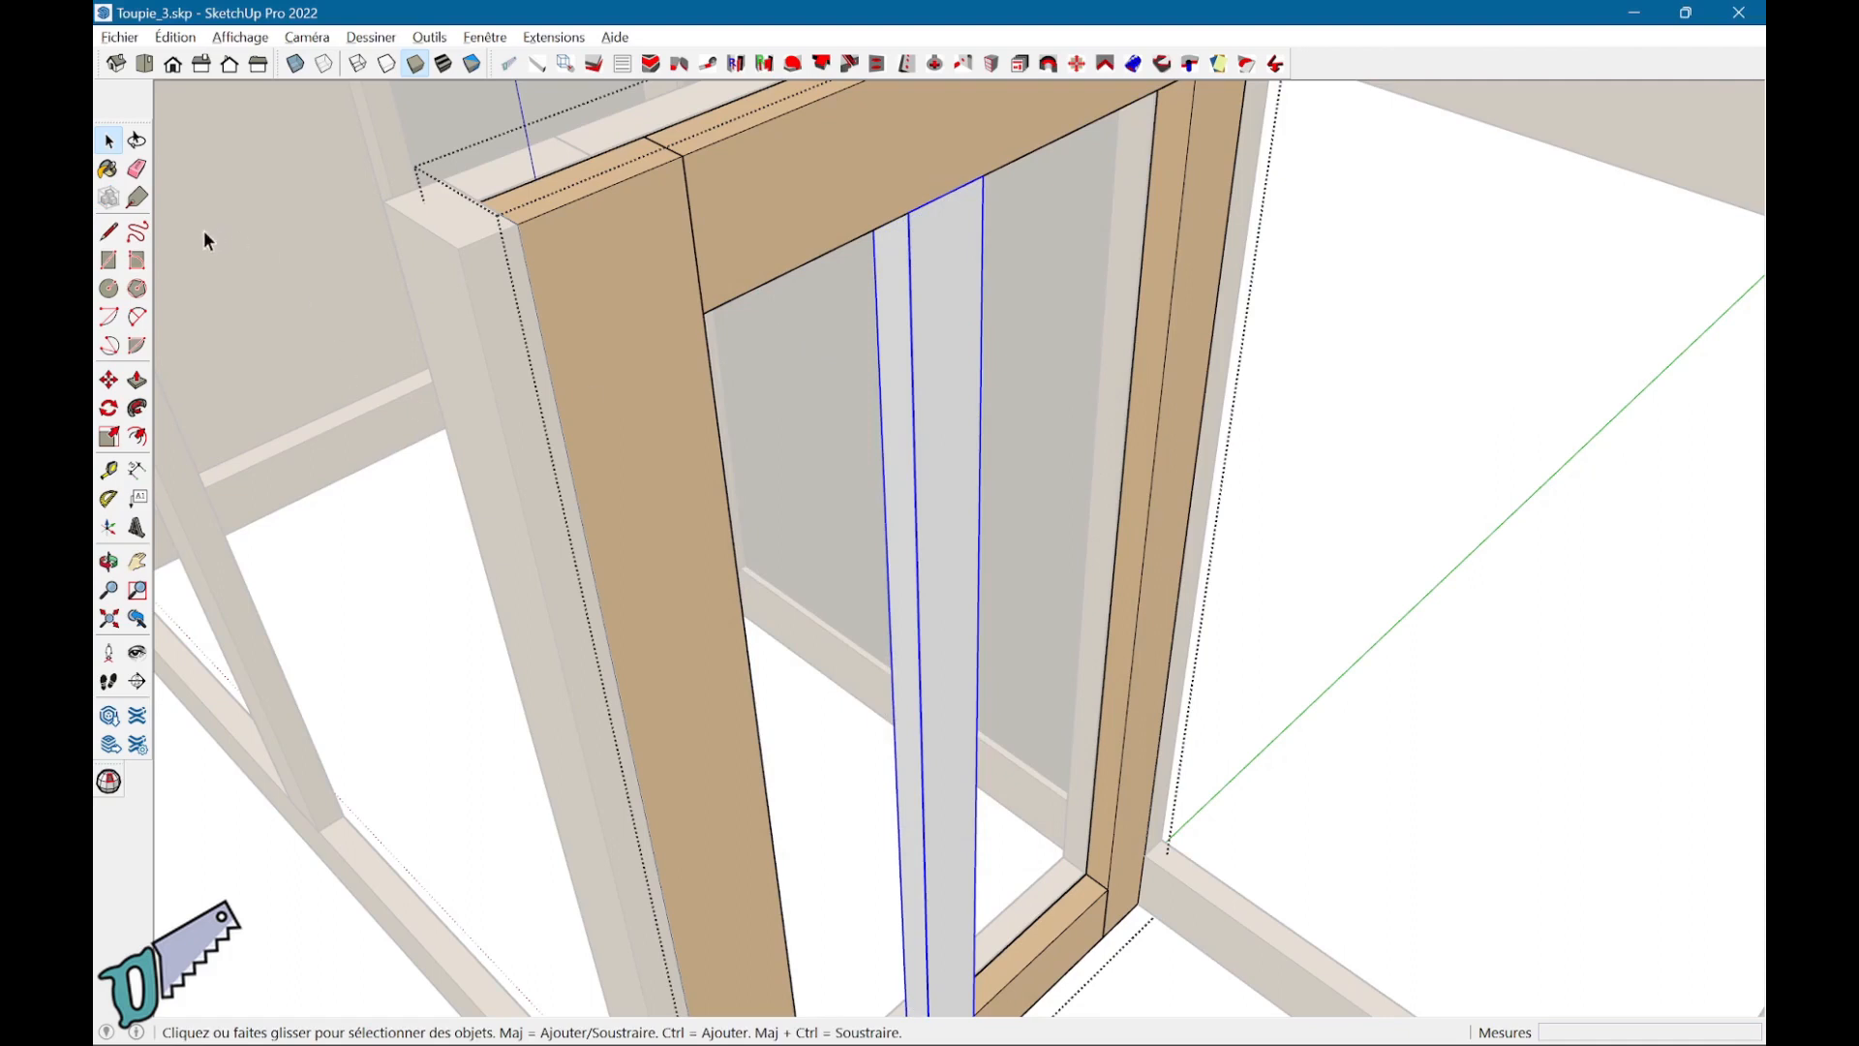
Step: Apply the Pin material from Mes_materiaux to the central upright and return the display to shading without textures
click(108, 170)
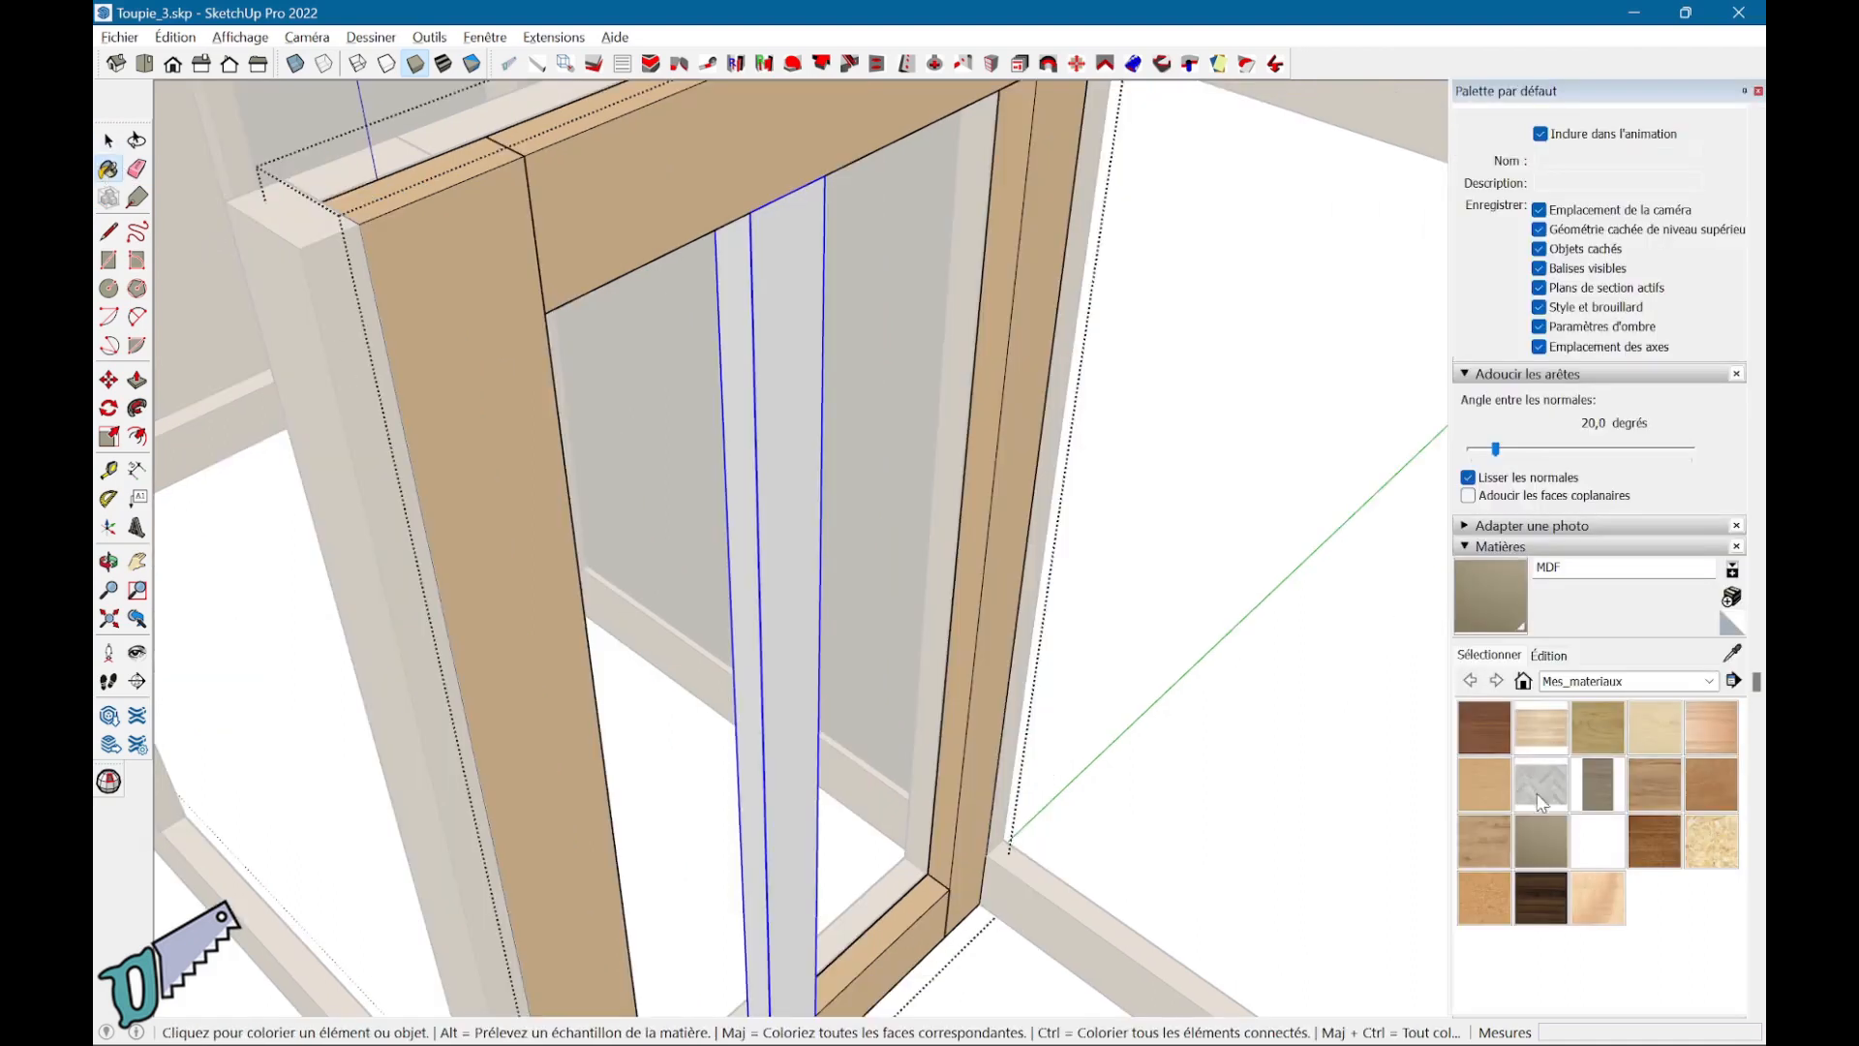
click(1599, 887)
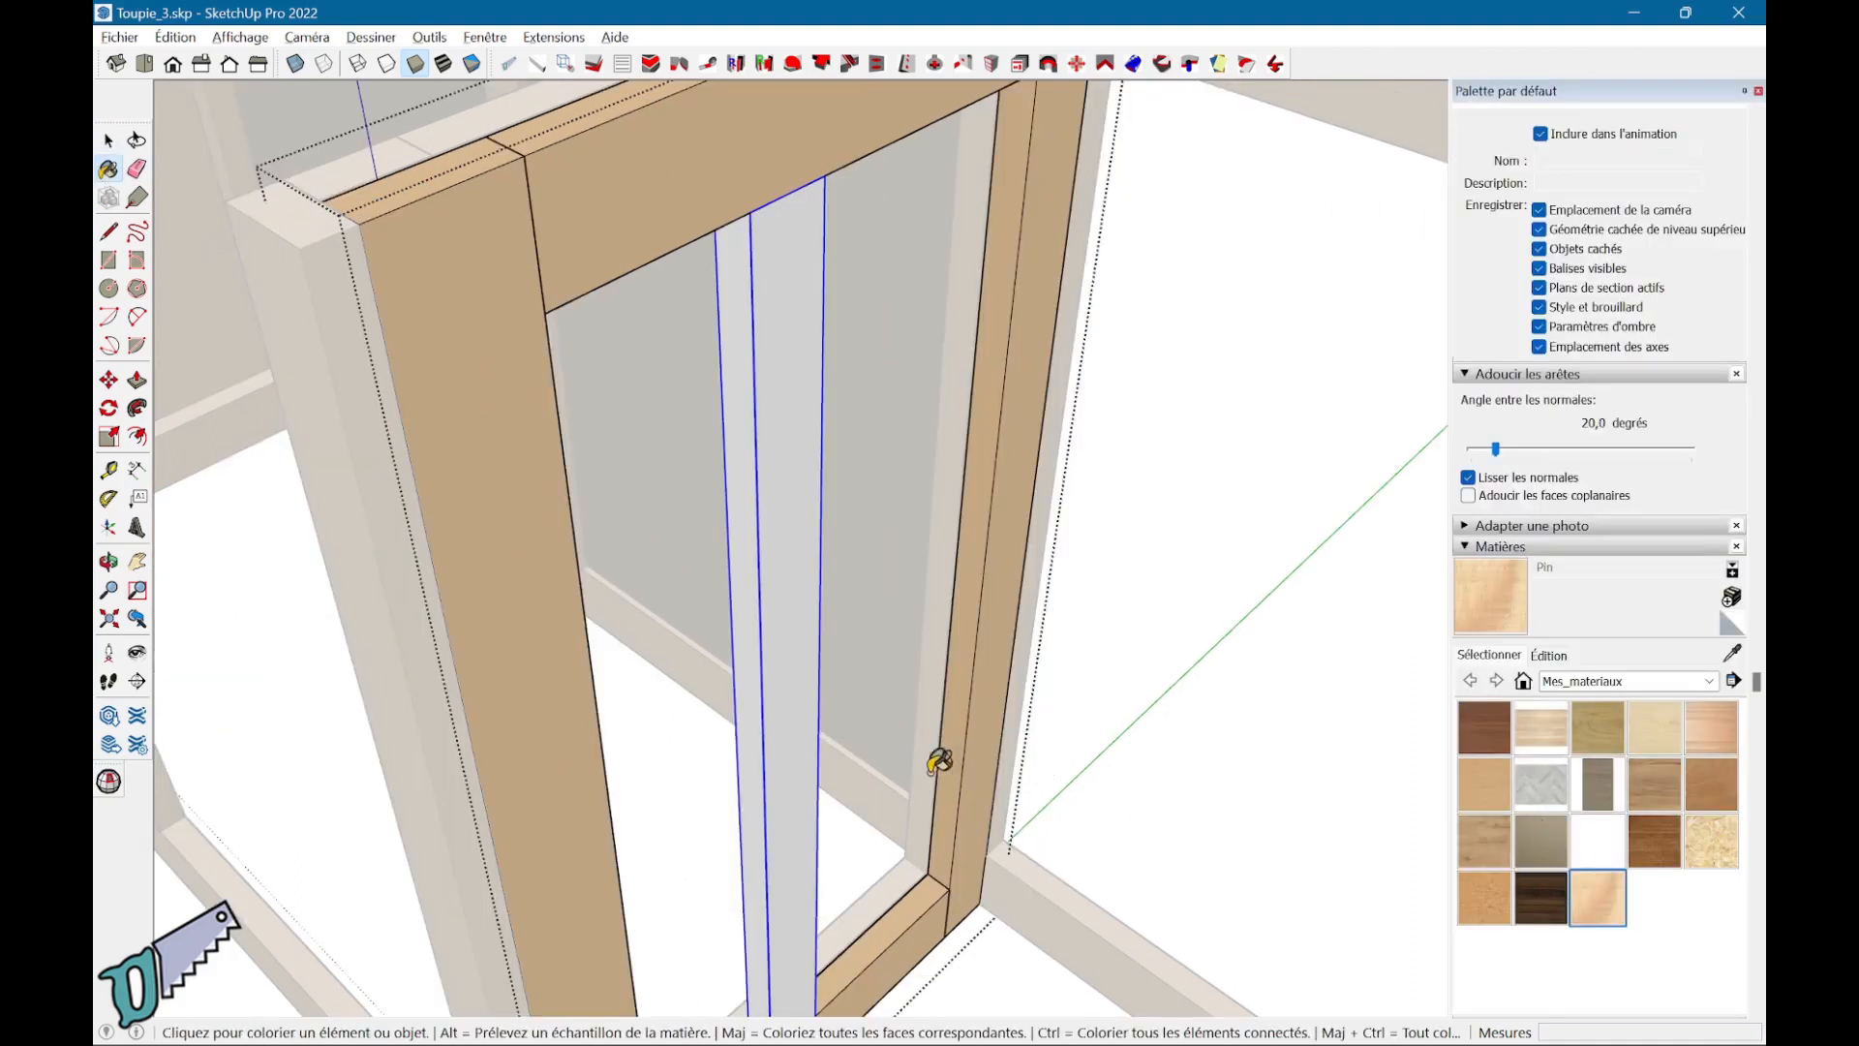
click(809, 818)
key(space)
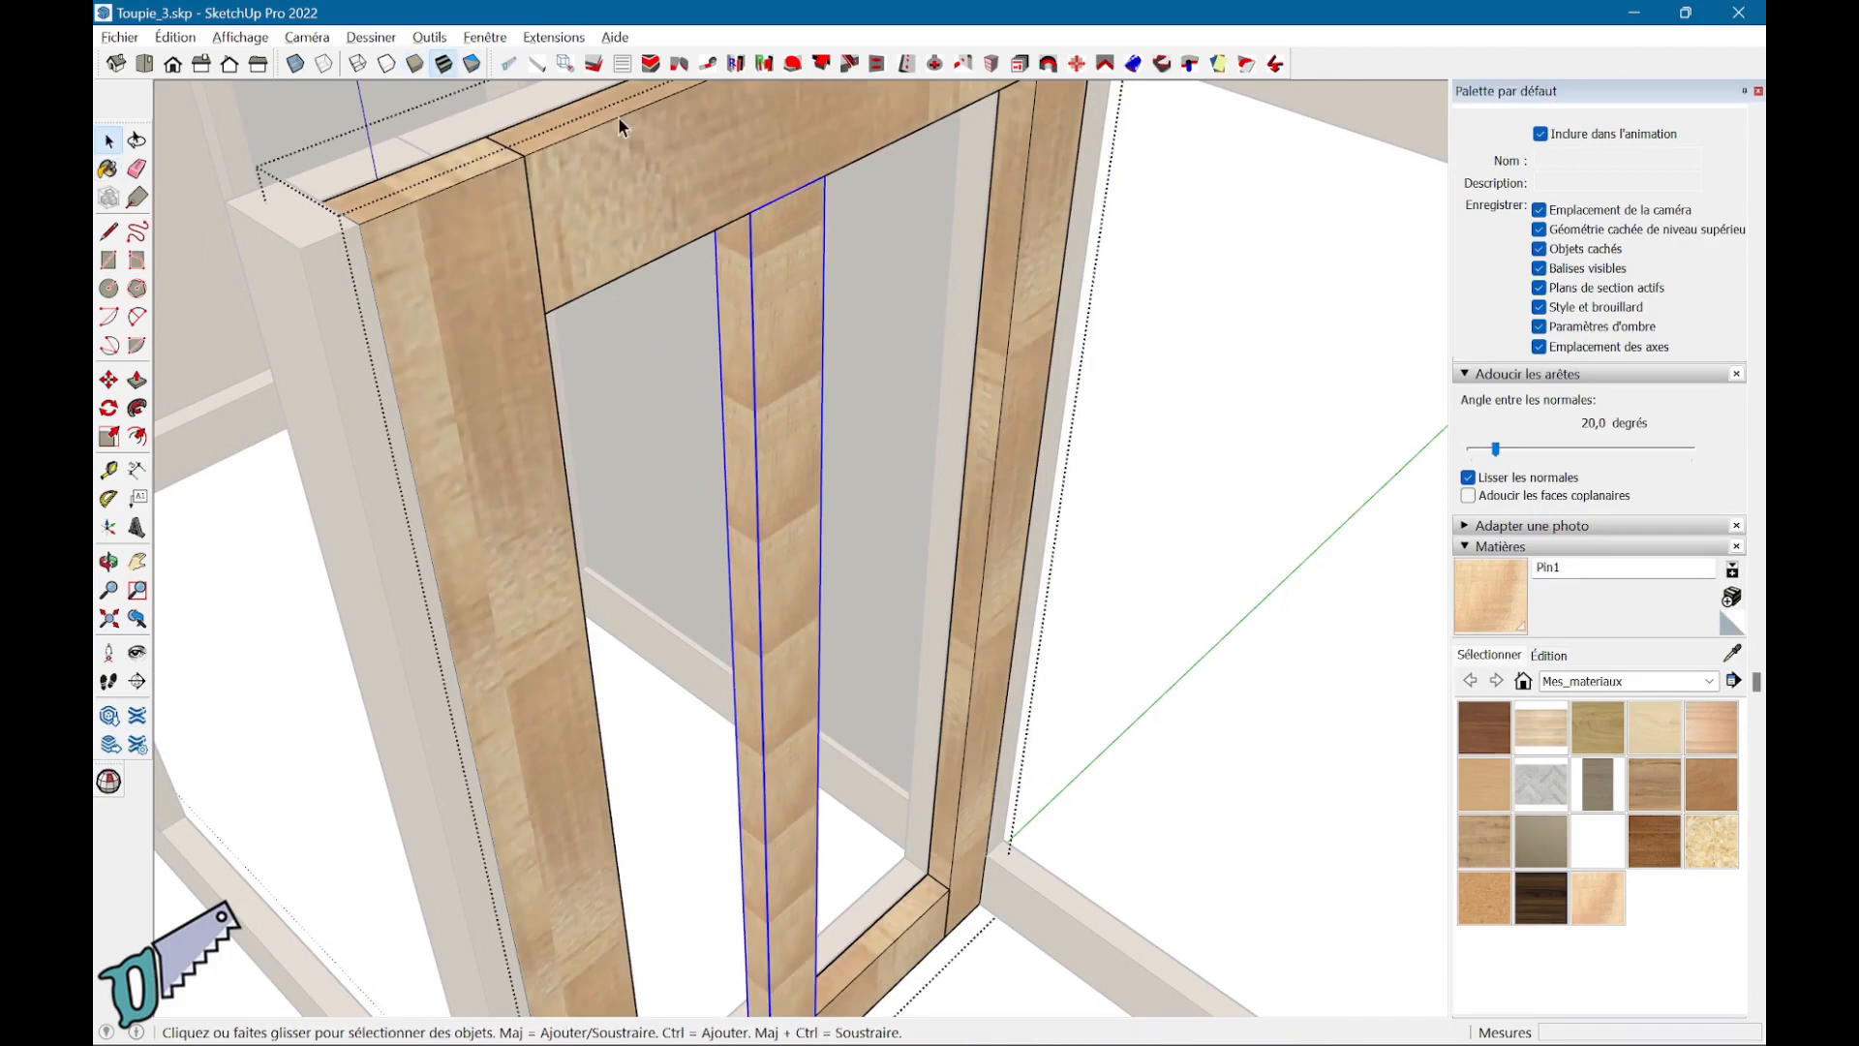
click(422, 68)
Step: Shift the central upright by its top corner along the edge of the frame's top rail and finish editing the frame
middle_drag(497, 175, 1071, 564)
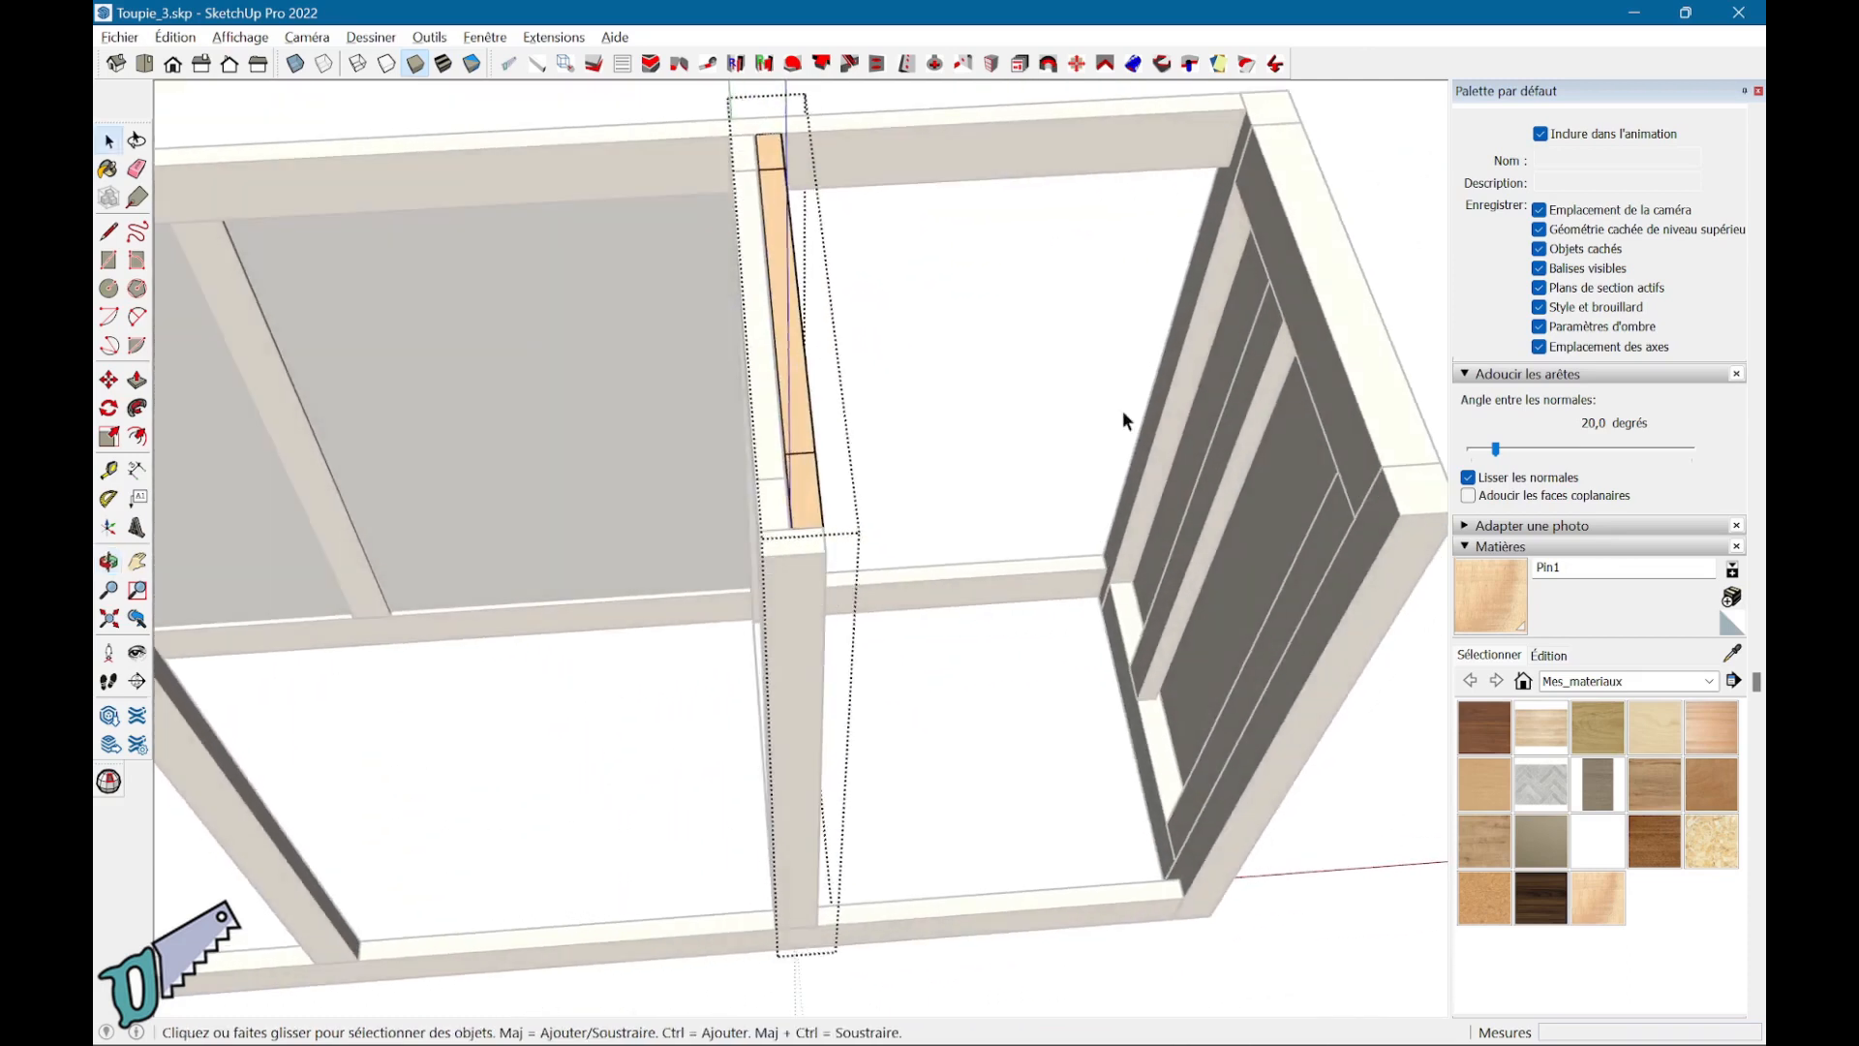
middle_drag(1123, 410, 771, 451)
key(m)
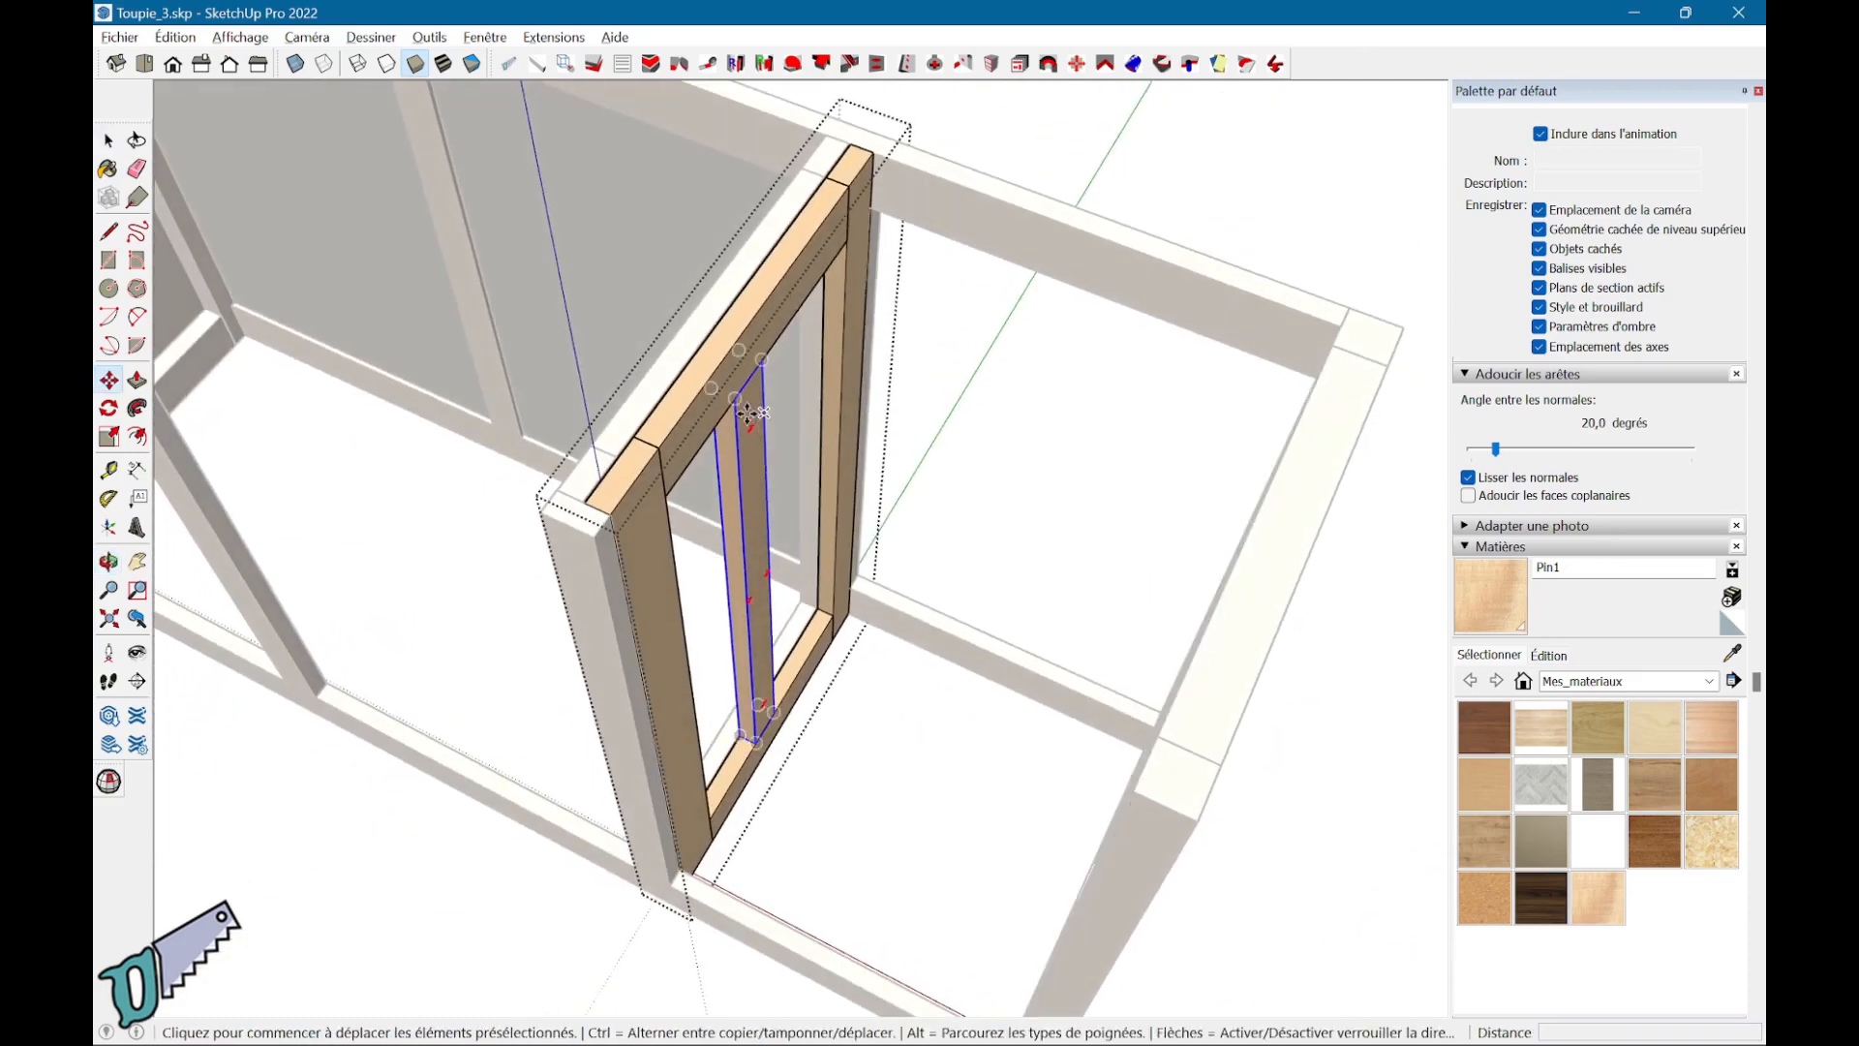
click(736, 400)
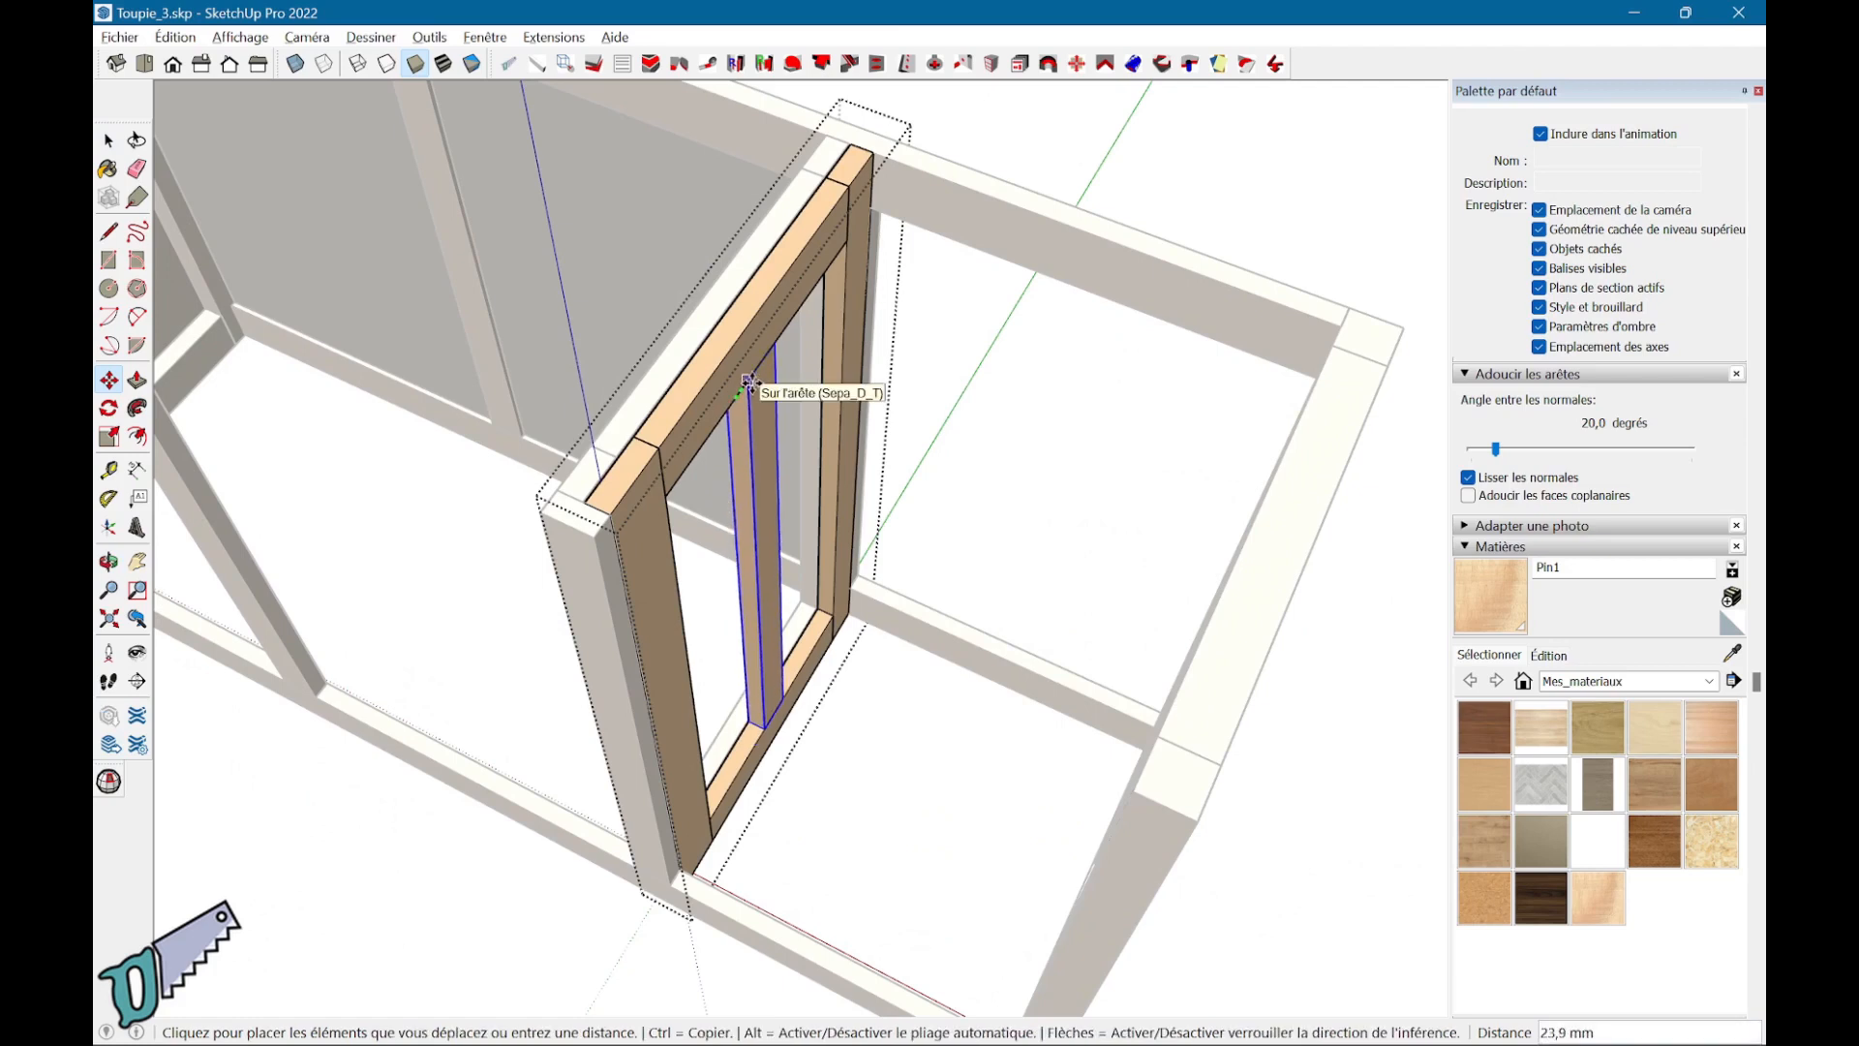
middle_drag(900, 456, 1253, 492)
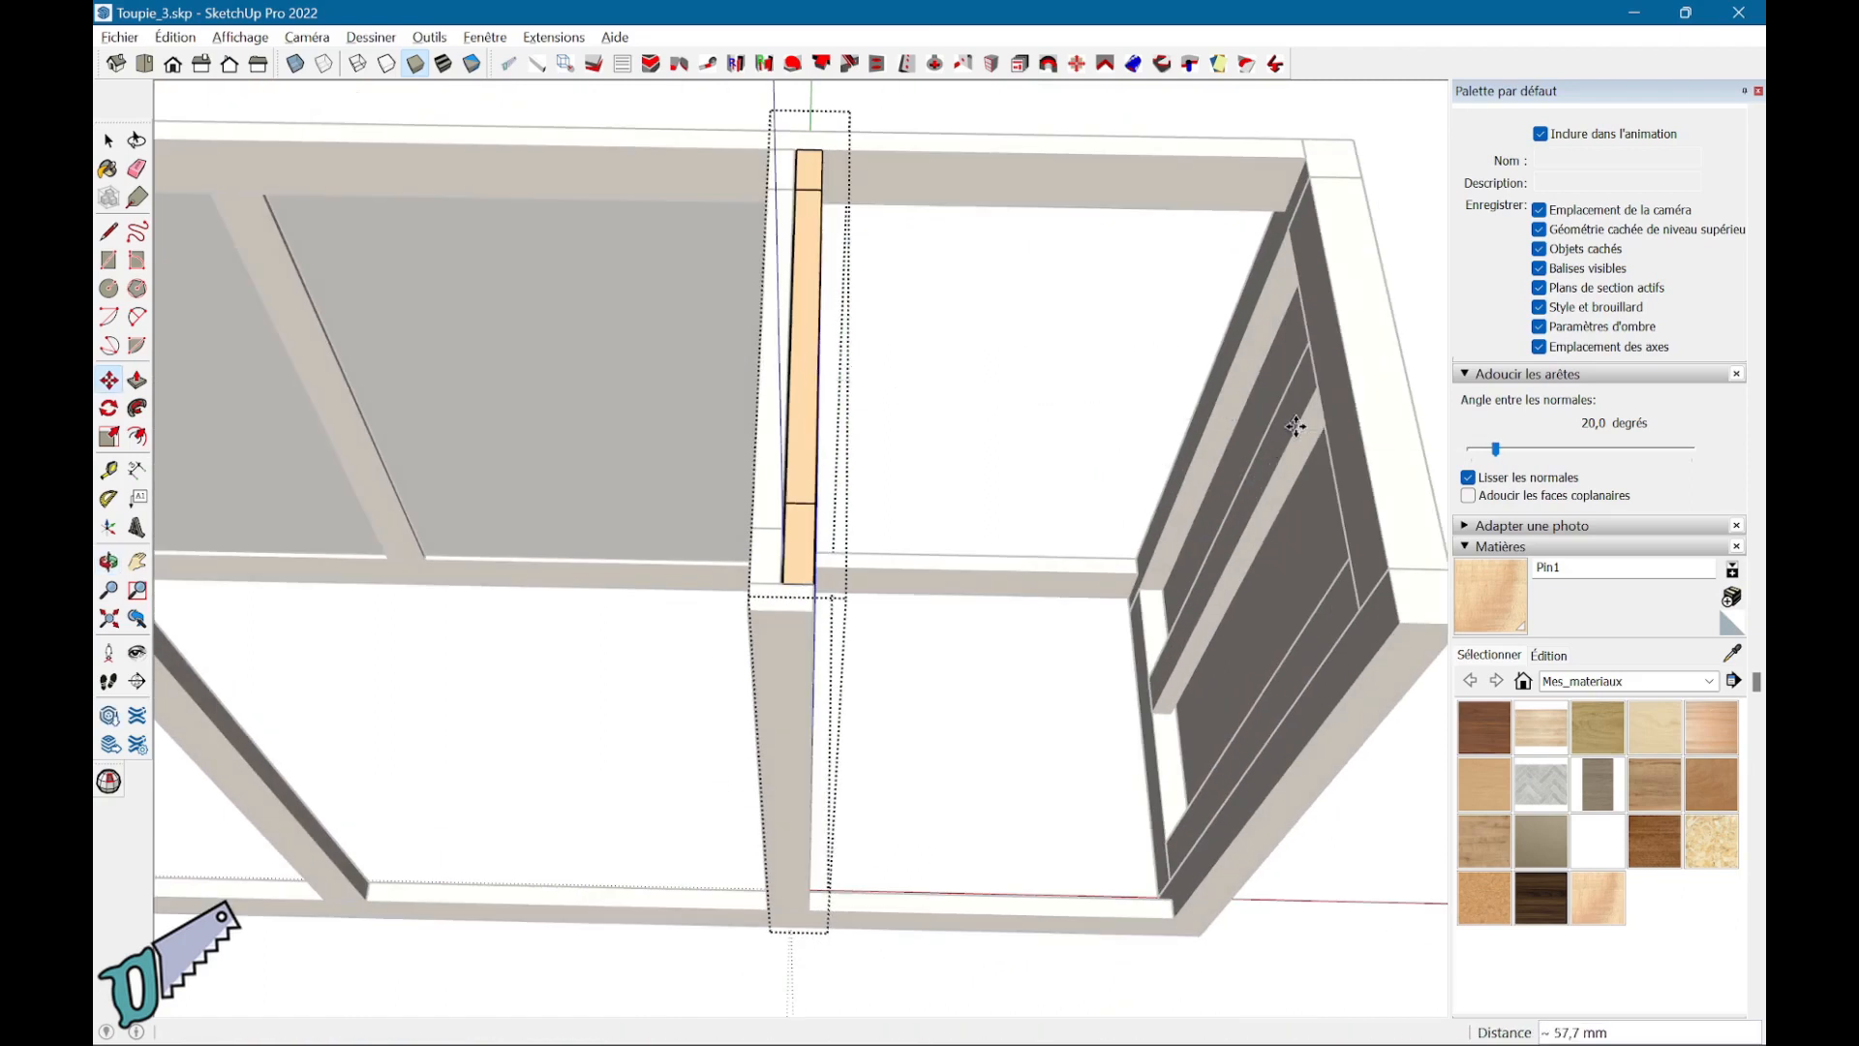
key(space)
click(1028, 693)
Step: Tenon the central upright into the frame's rails with straight tenons 10 mm thick, 30 mm long, with 10 mm shoulders and a 6 mm setback
middle_drag(1026, 700, 581, 433)
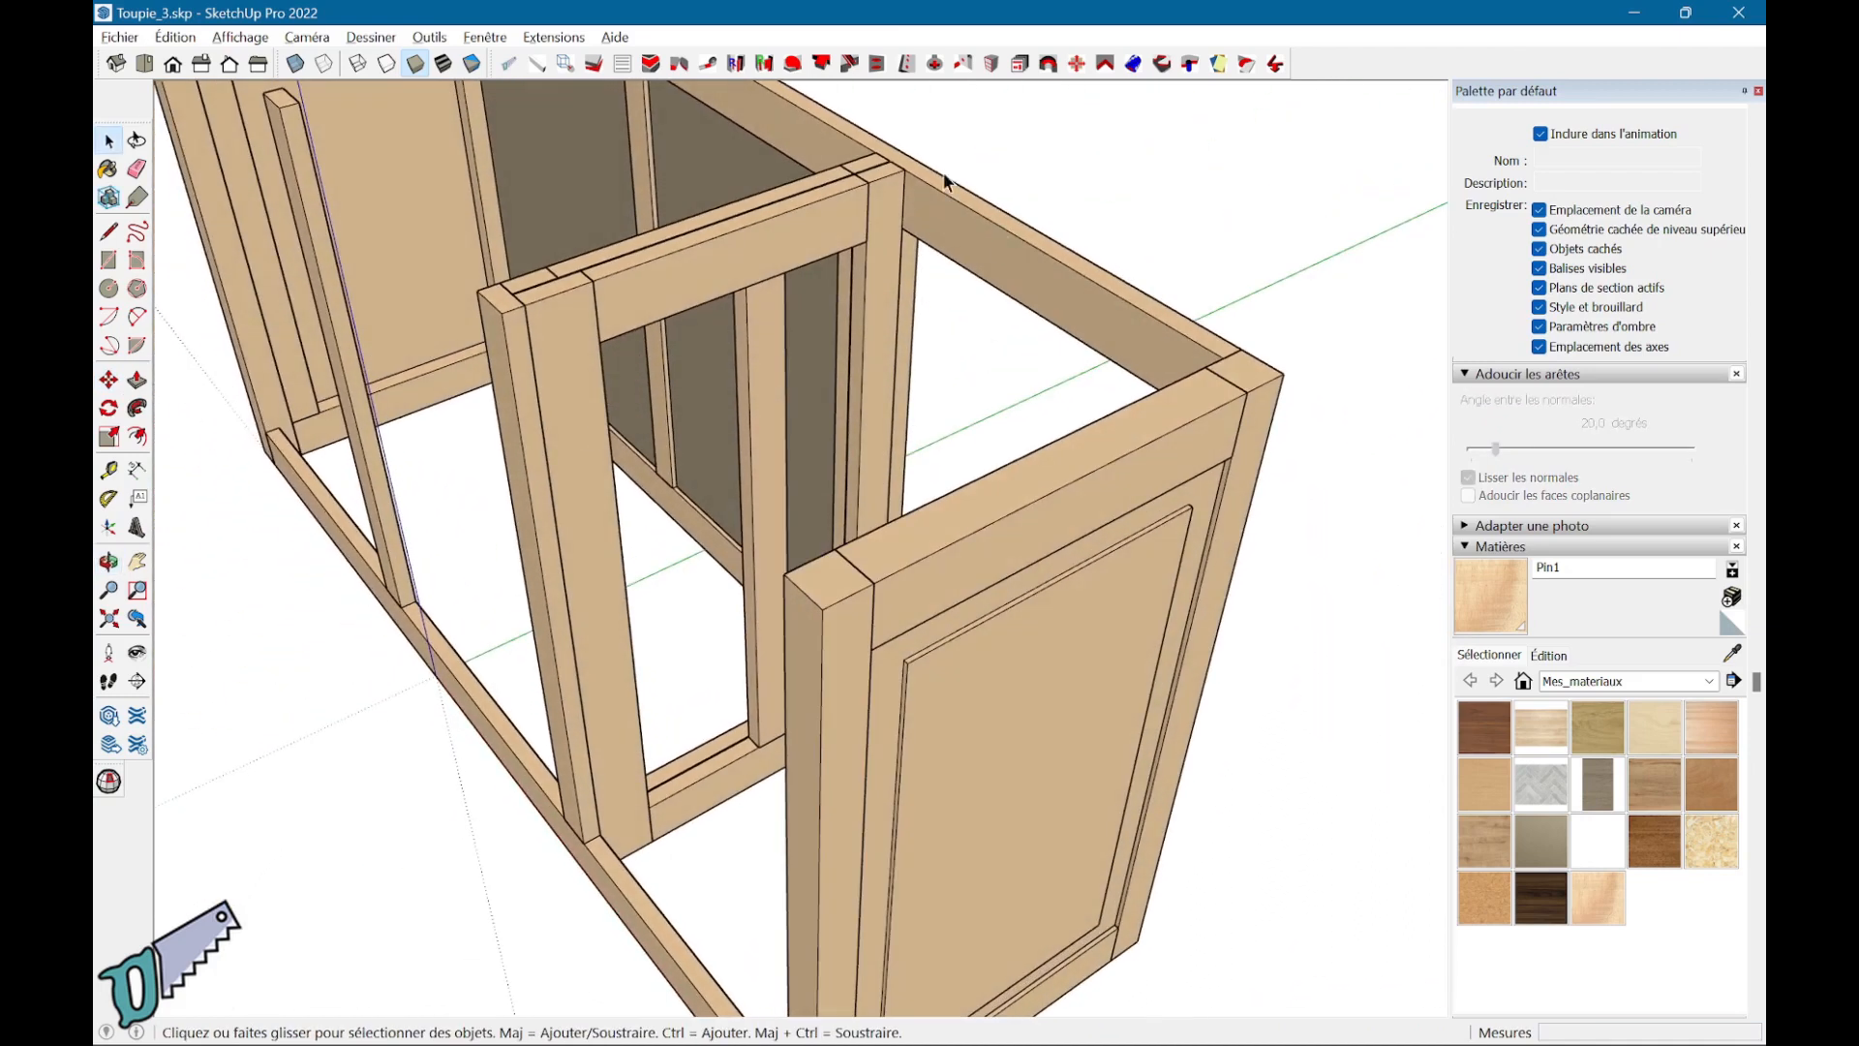
click(737, 66)
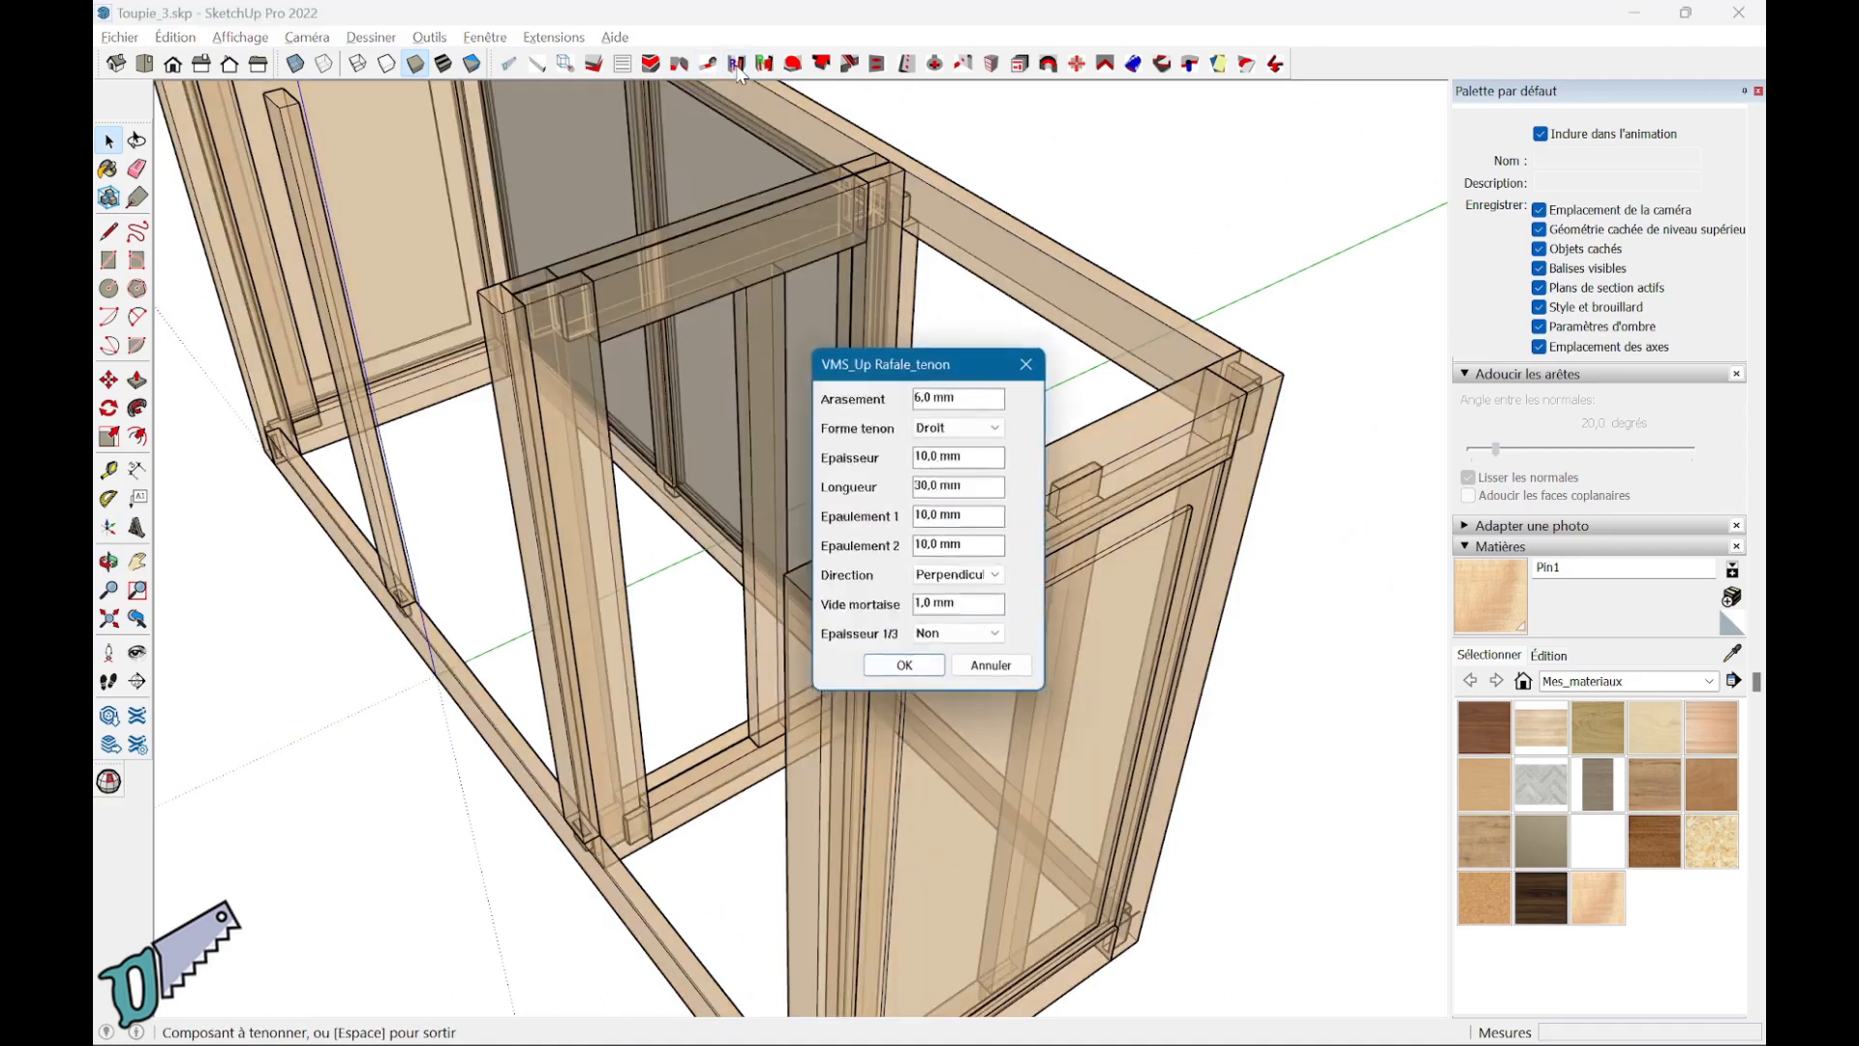
click(903, 664)
scroll(780, 349, up, 4)
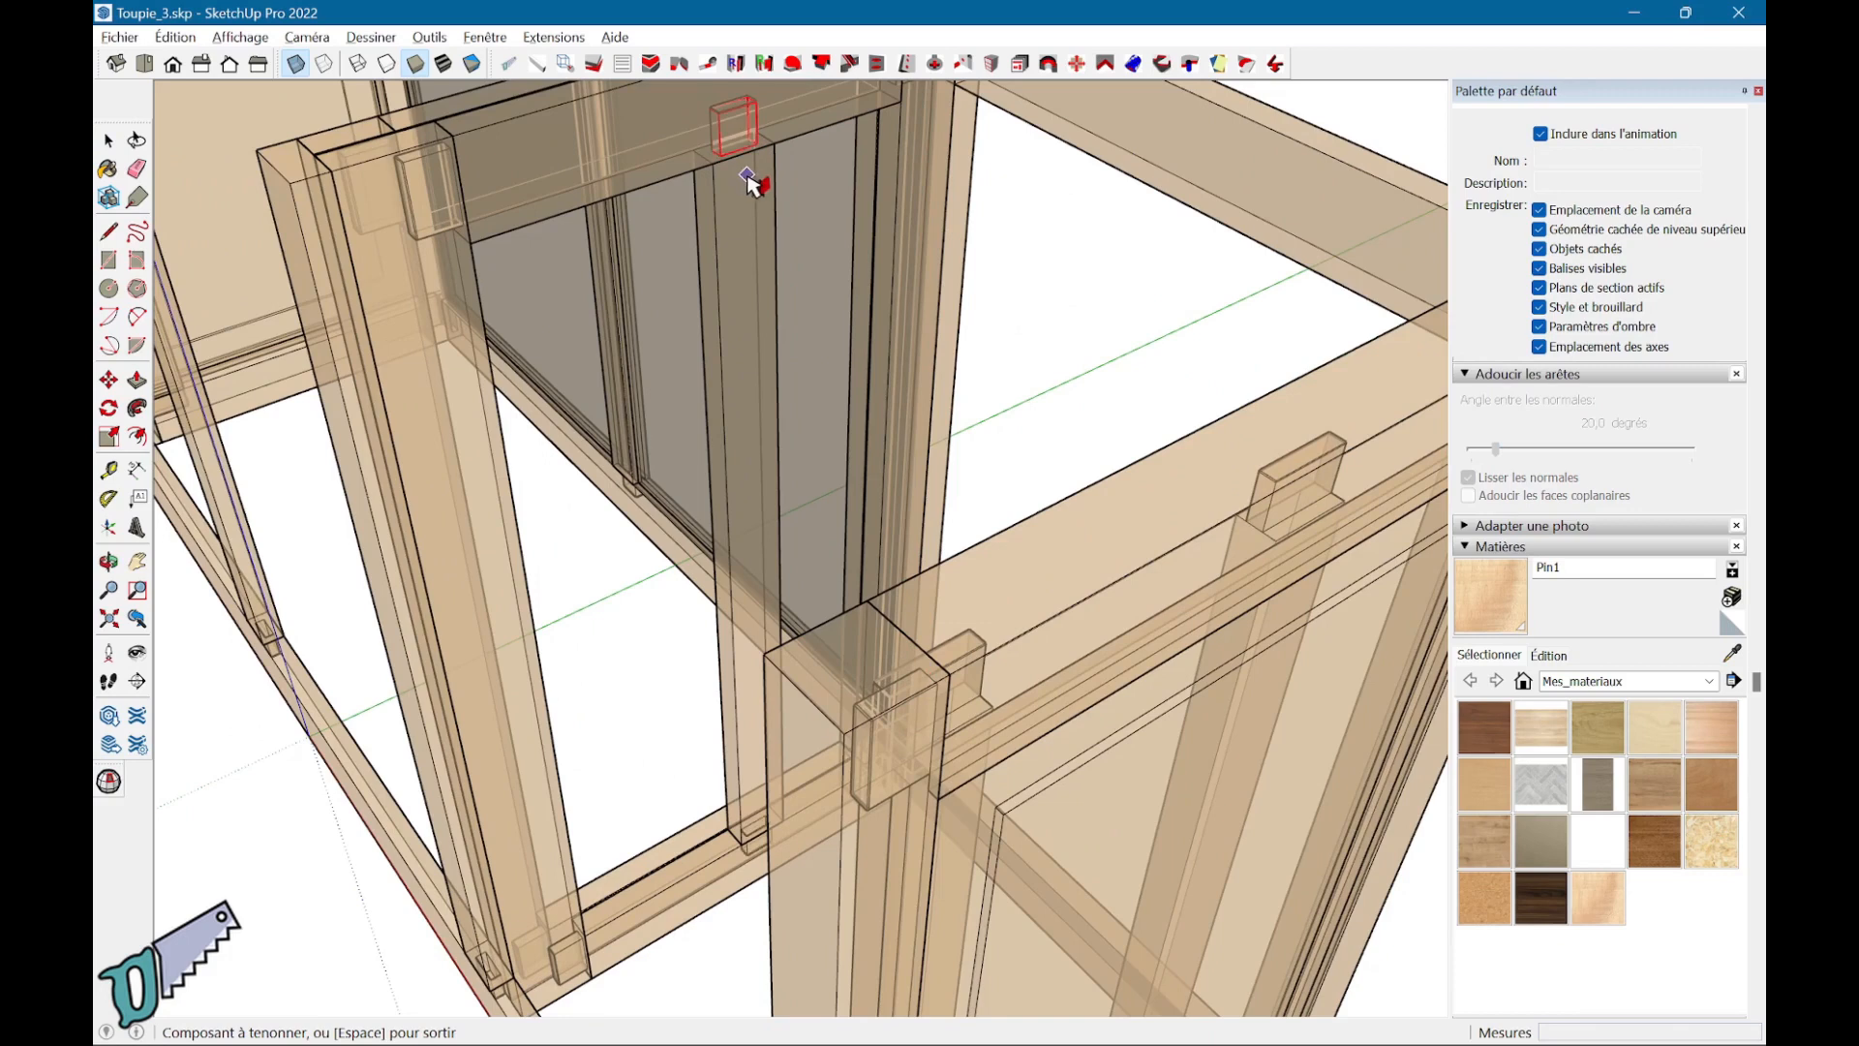
scroll(707, 484, down, 5)
middle_drag(693, 540, 845, 575)
key(space)
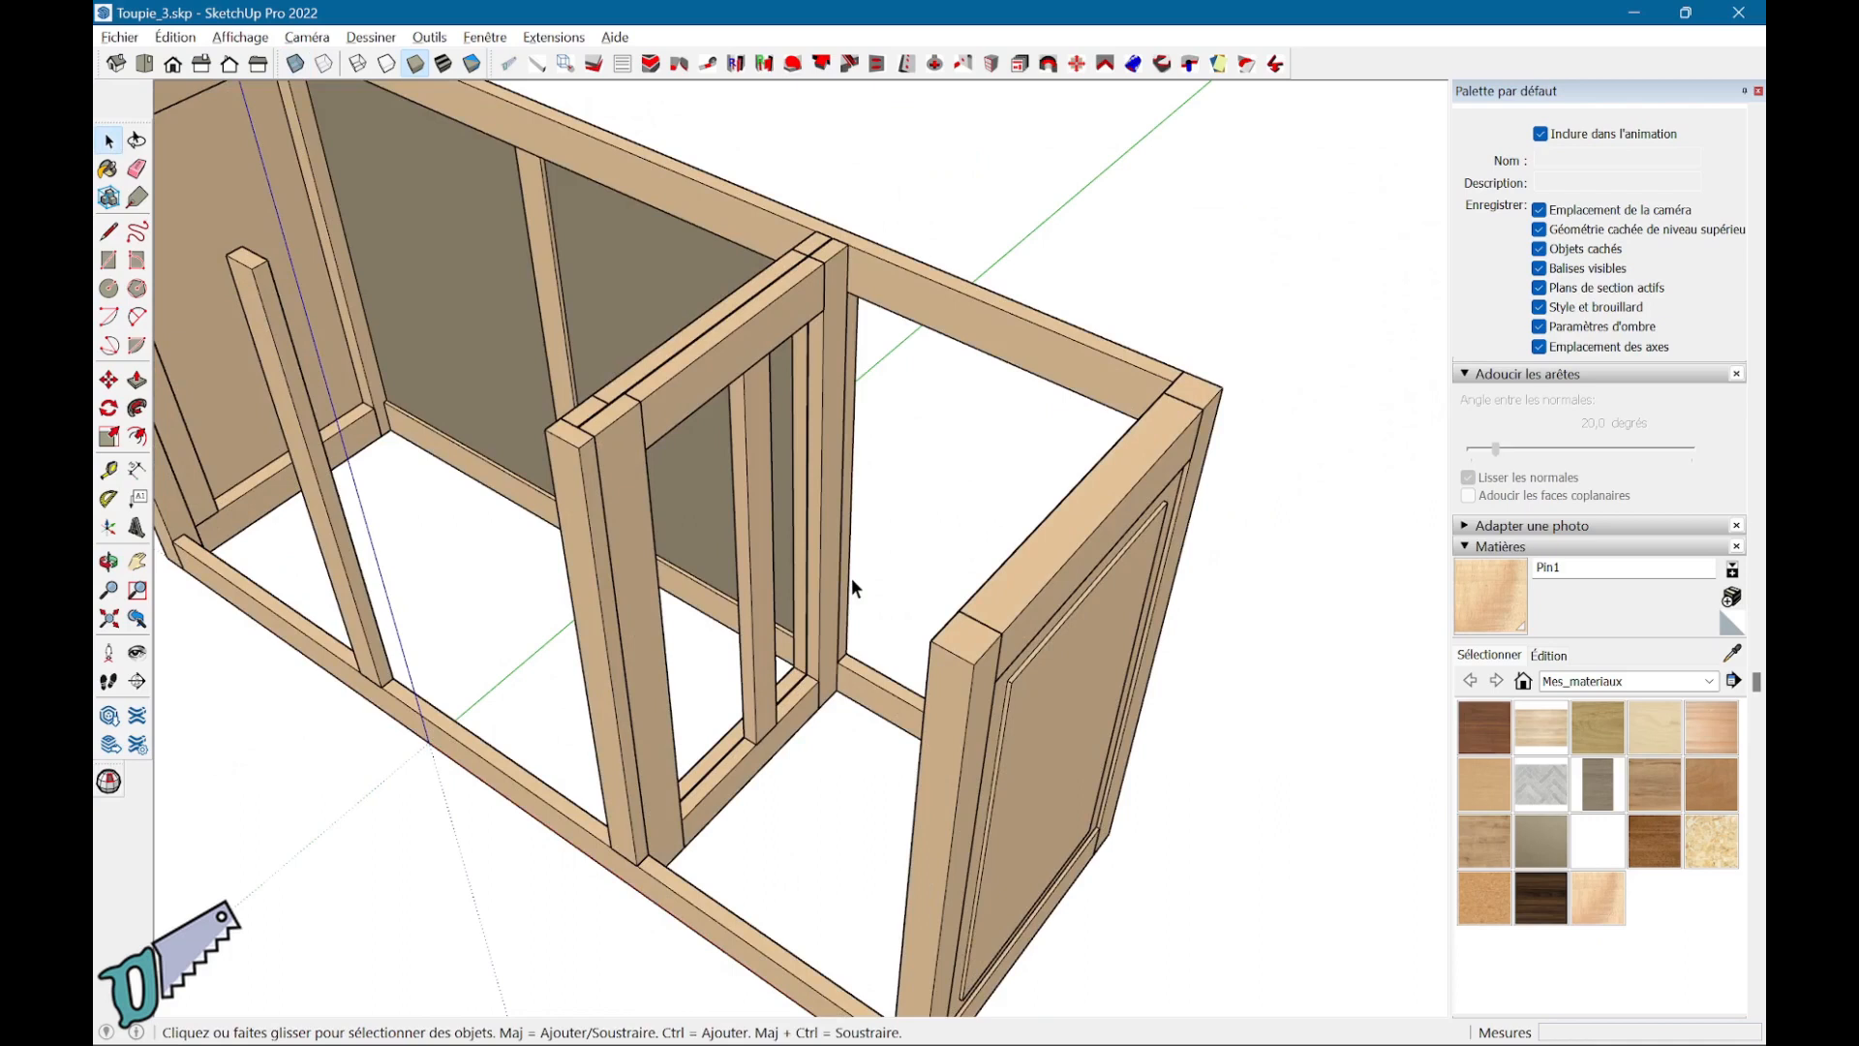
Step: Copy the paired frame without the central upright against the other intermediate front post, matching its front corner to the post
middle_drag(851, 578, 1142, 628)
click(903, 621)
key(m)
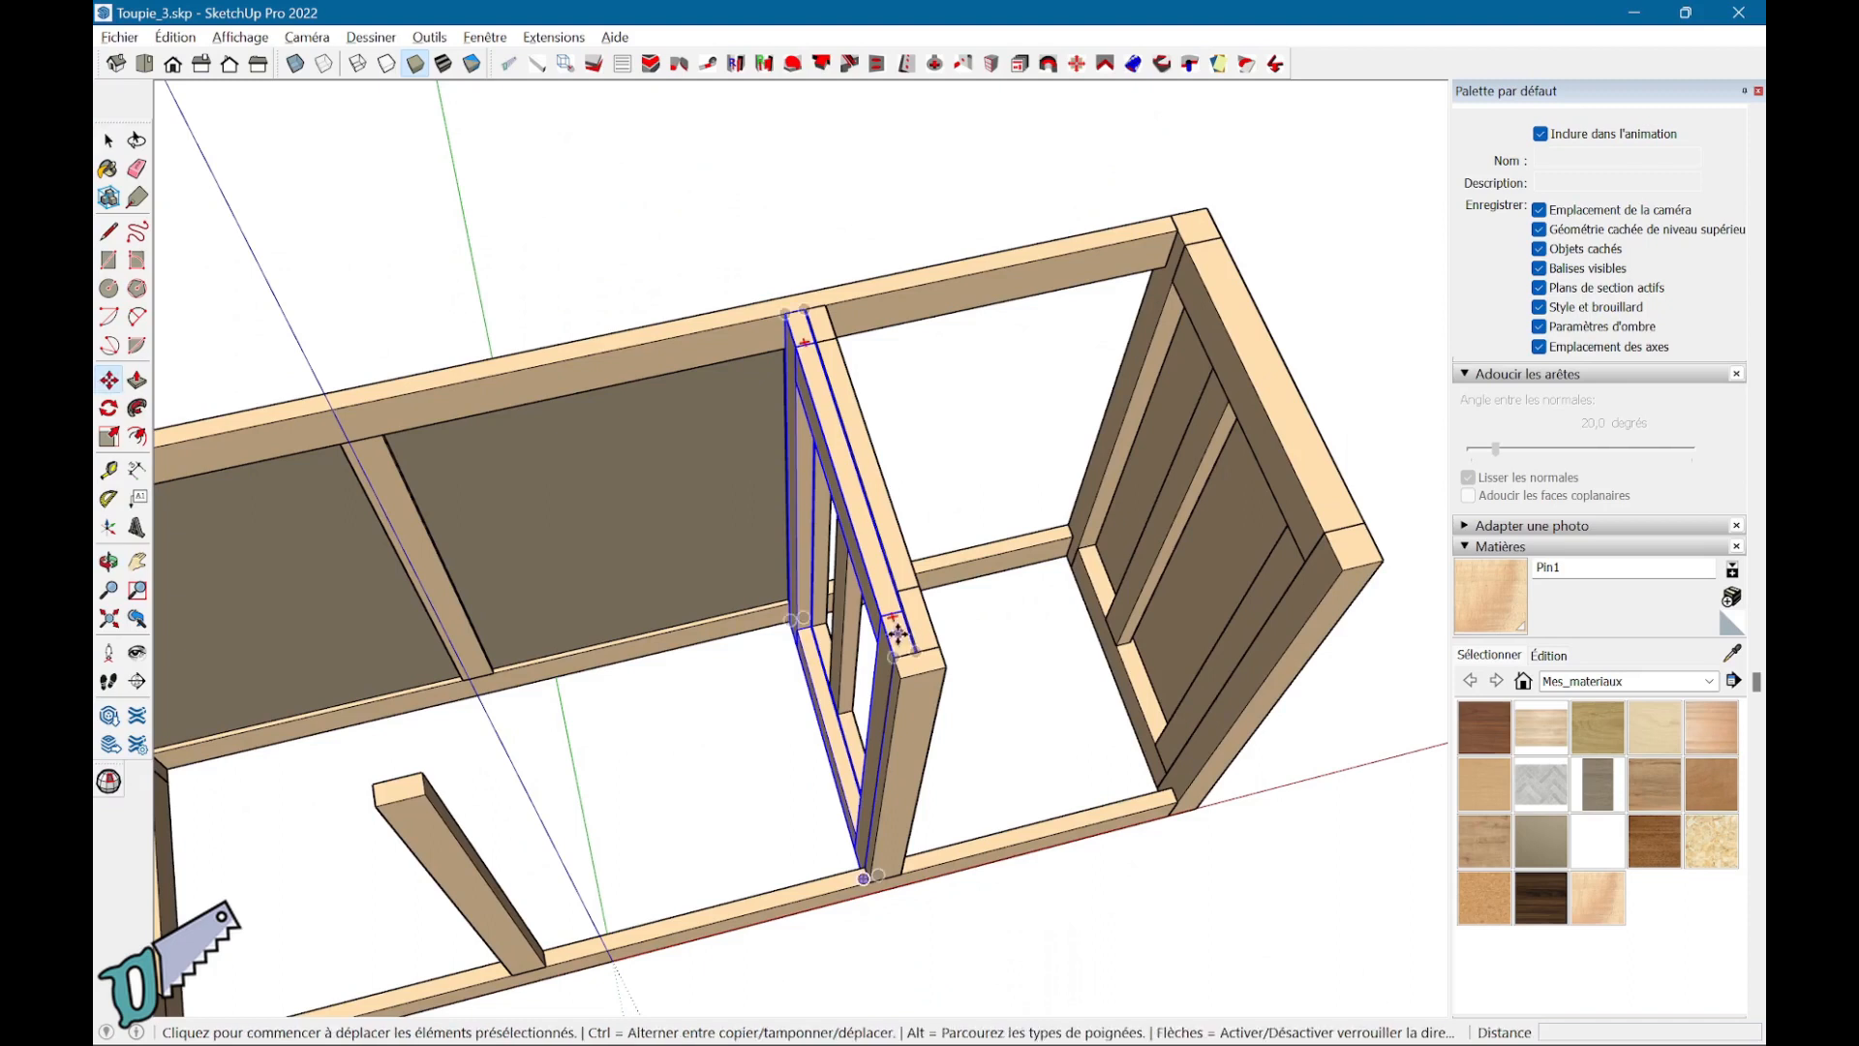
scroll(904, 648, up, 2)
scroll(904, 661, up, 2)
key(ctrl)
click(905, 650)
scroll(292, 723, down, 3)
shift+middle_drag(292, 723, 664, 709)
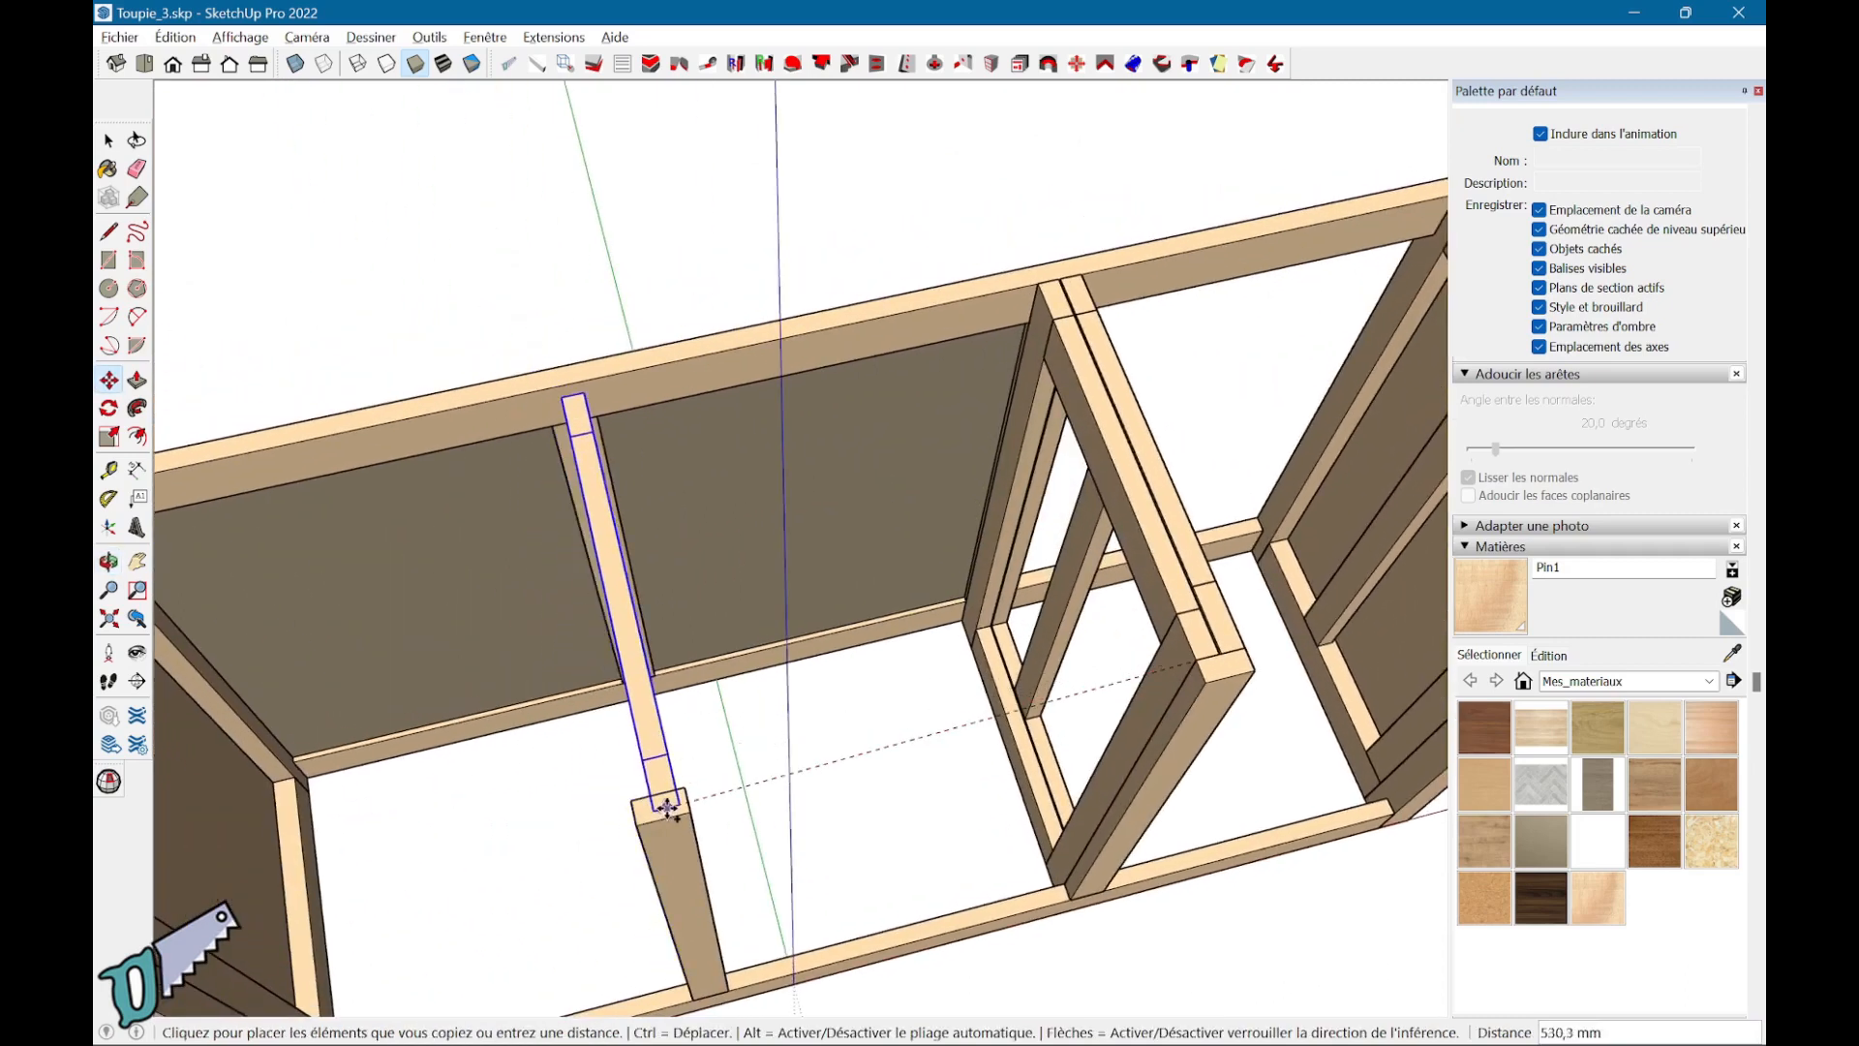
click(666, 804)
middle_drag(788, 697, 1067, 772)
key(space)
Step: Rename the parts of the original paired frame without the central upright with the group name Sepa_M
click(1091, 769)
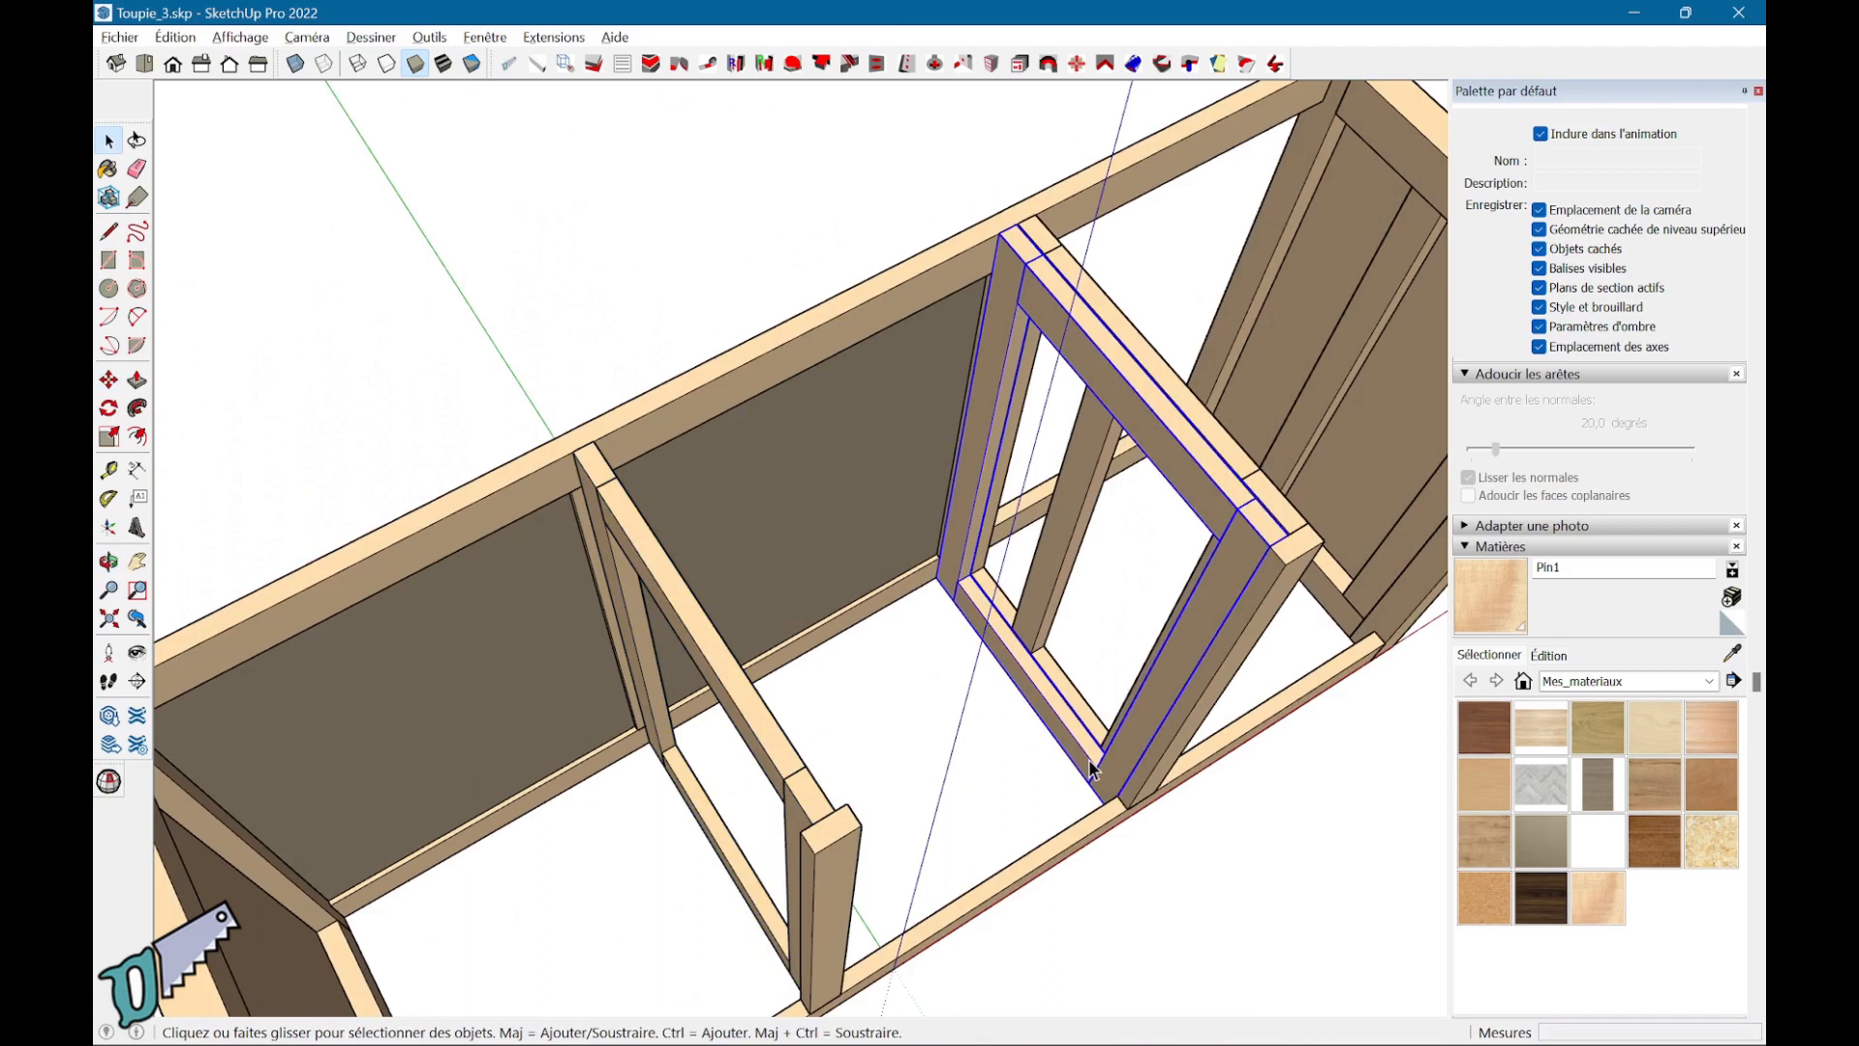
right_click(1091, 770)
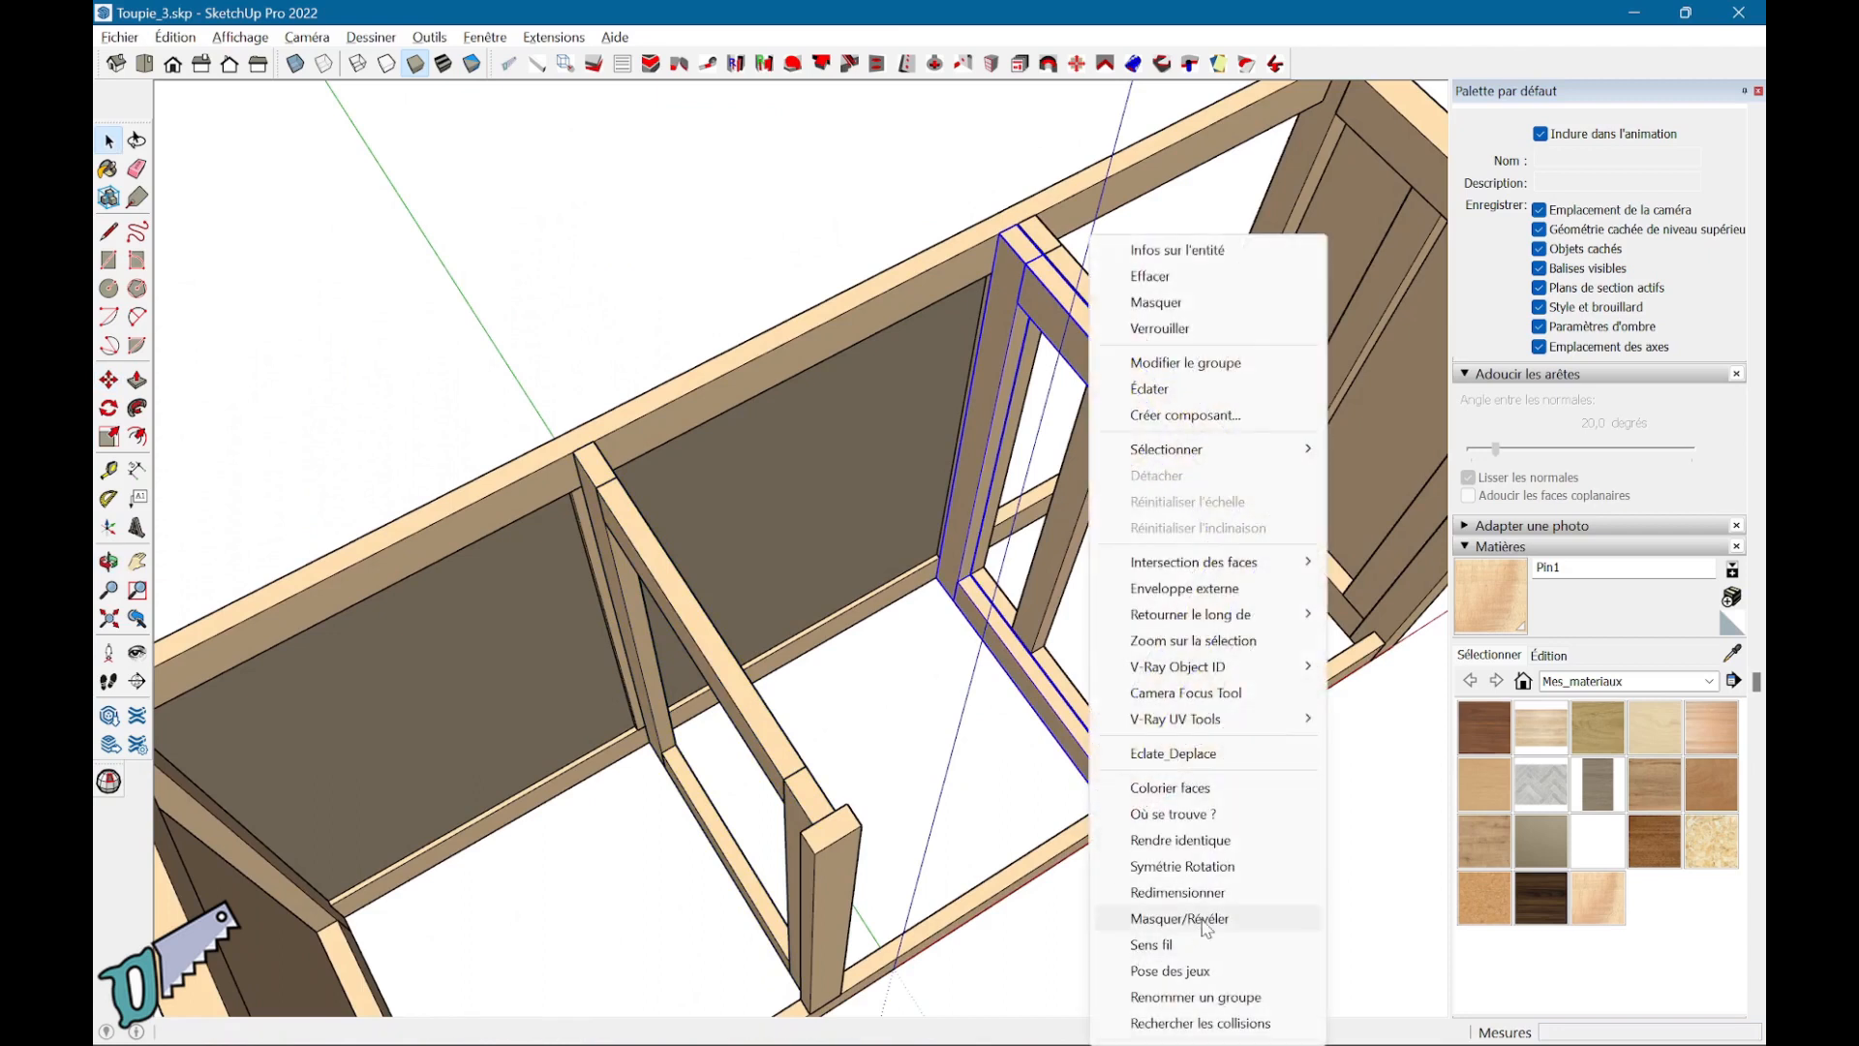
click(1208, 1003)
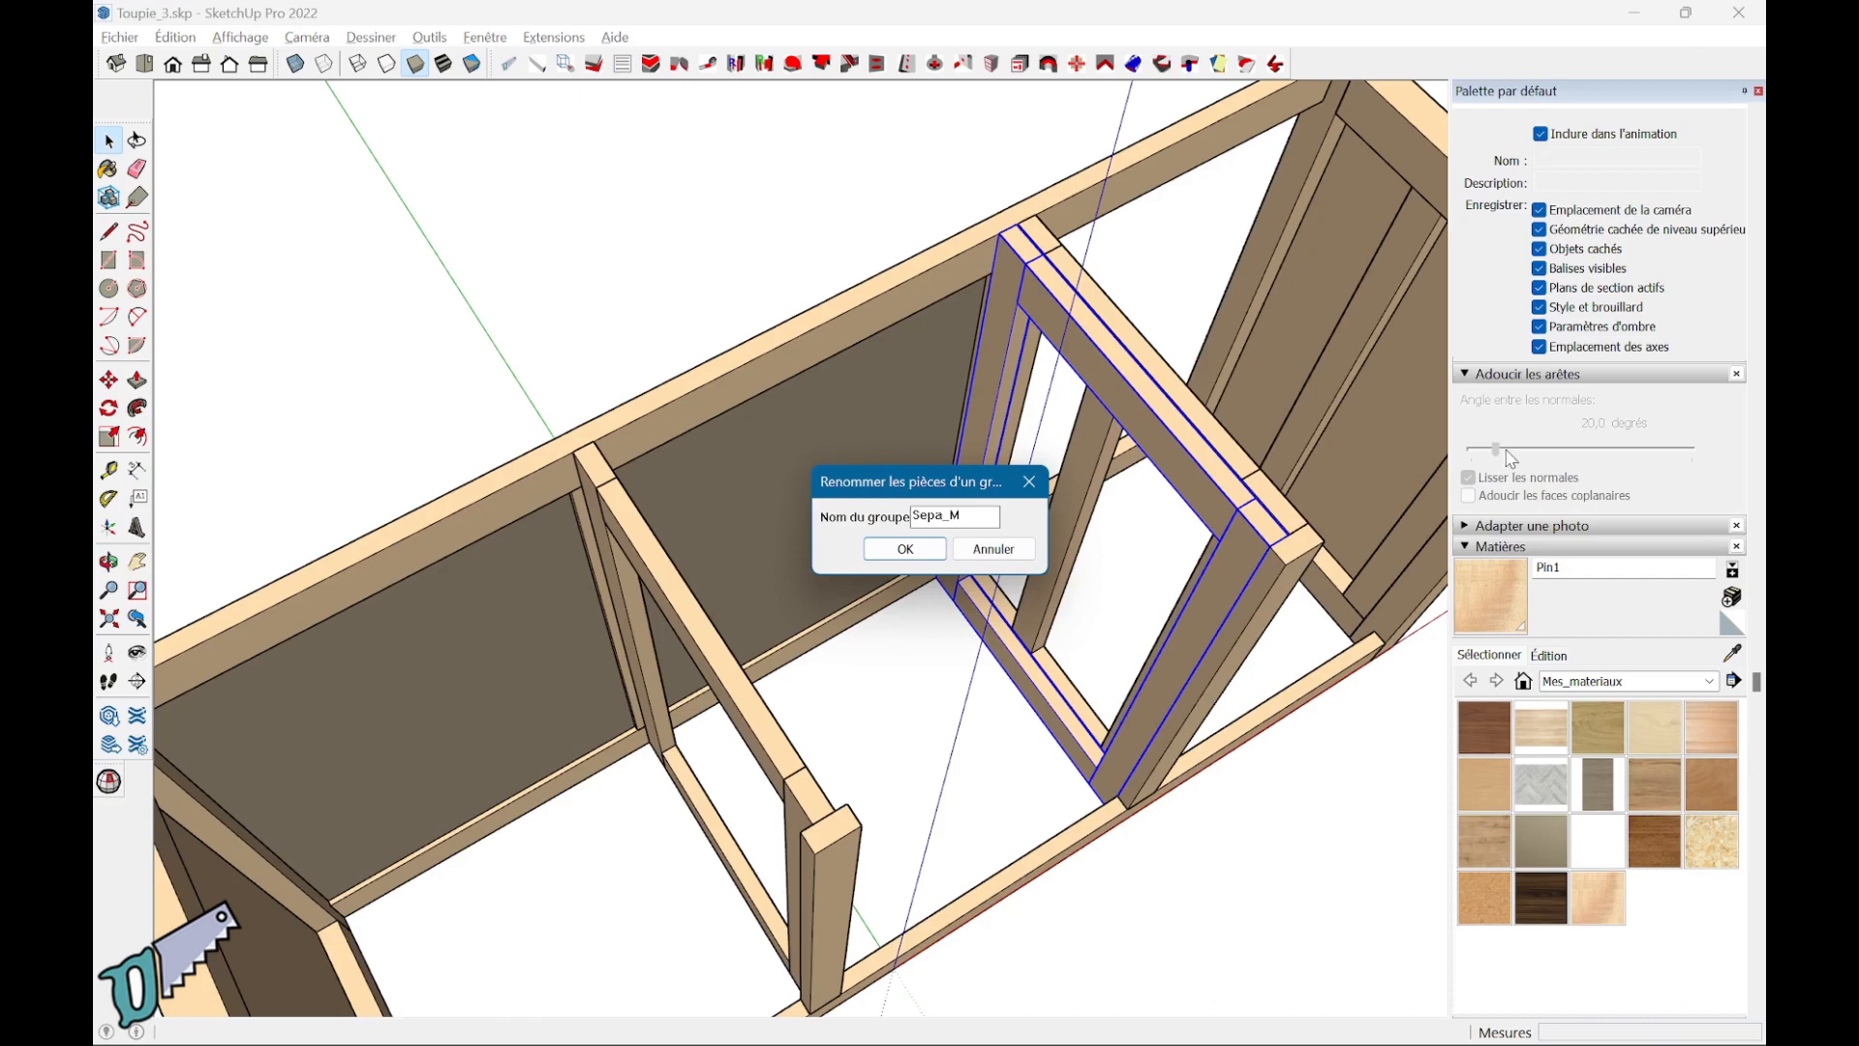
text(Sepa_M)
click(905, 549)
Step: Hide the paired frame that contains the central upright to expose the Sepa_M frame beside it
middle_drag(968, 548, 1079, 581)
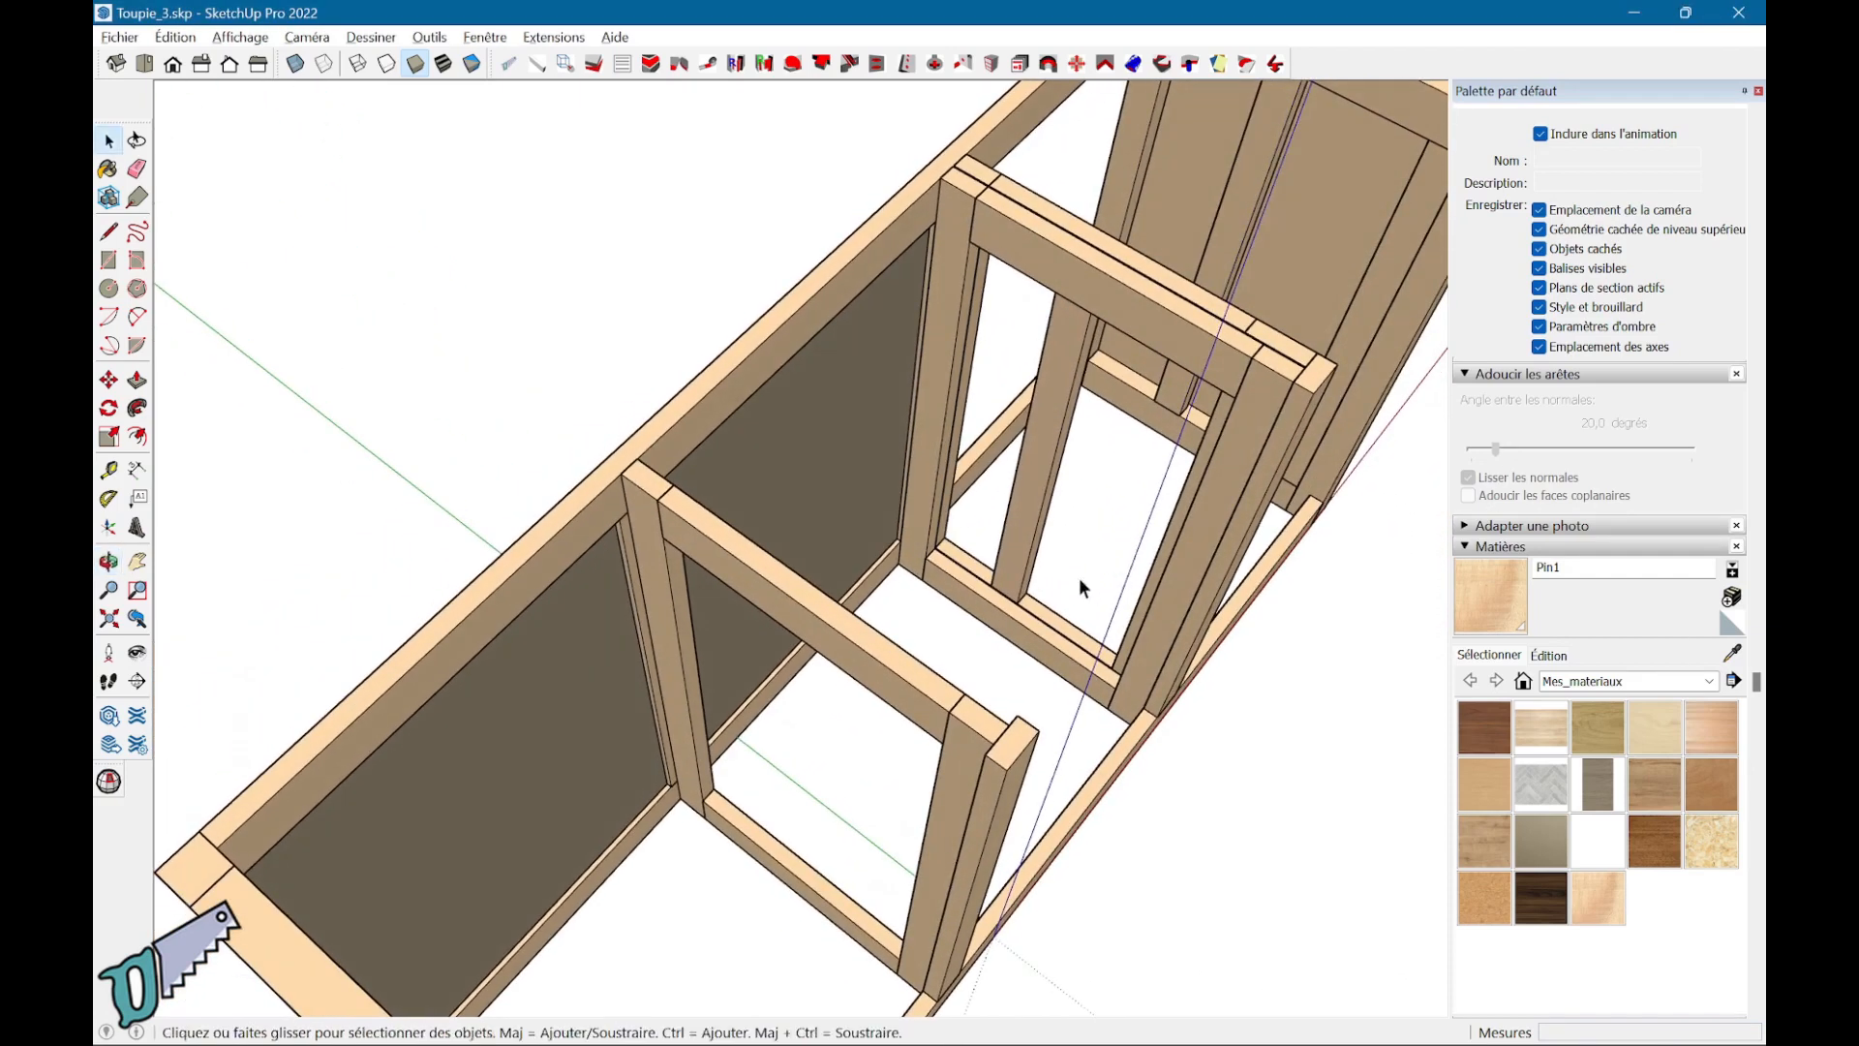
middle_drag(933, 592, 587, 660)
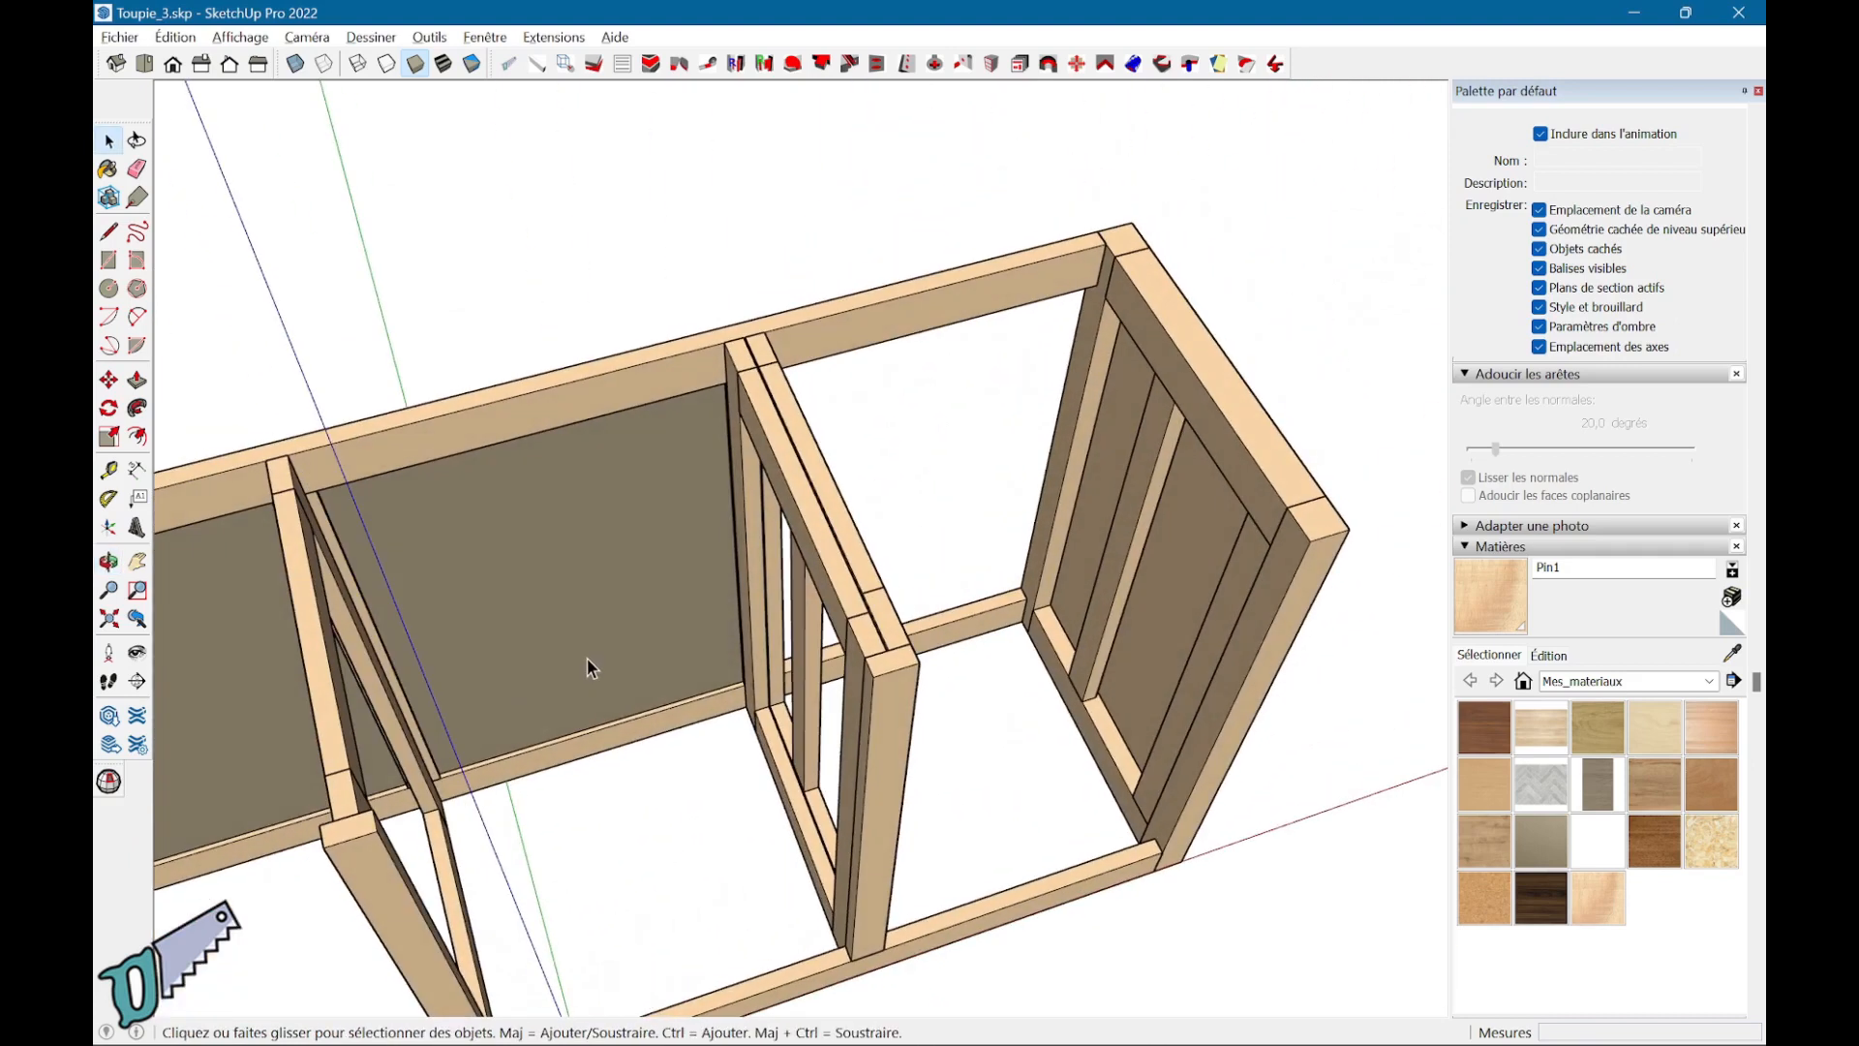
middle_drag(964, 616, 581, 502)
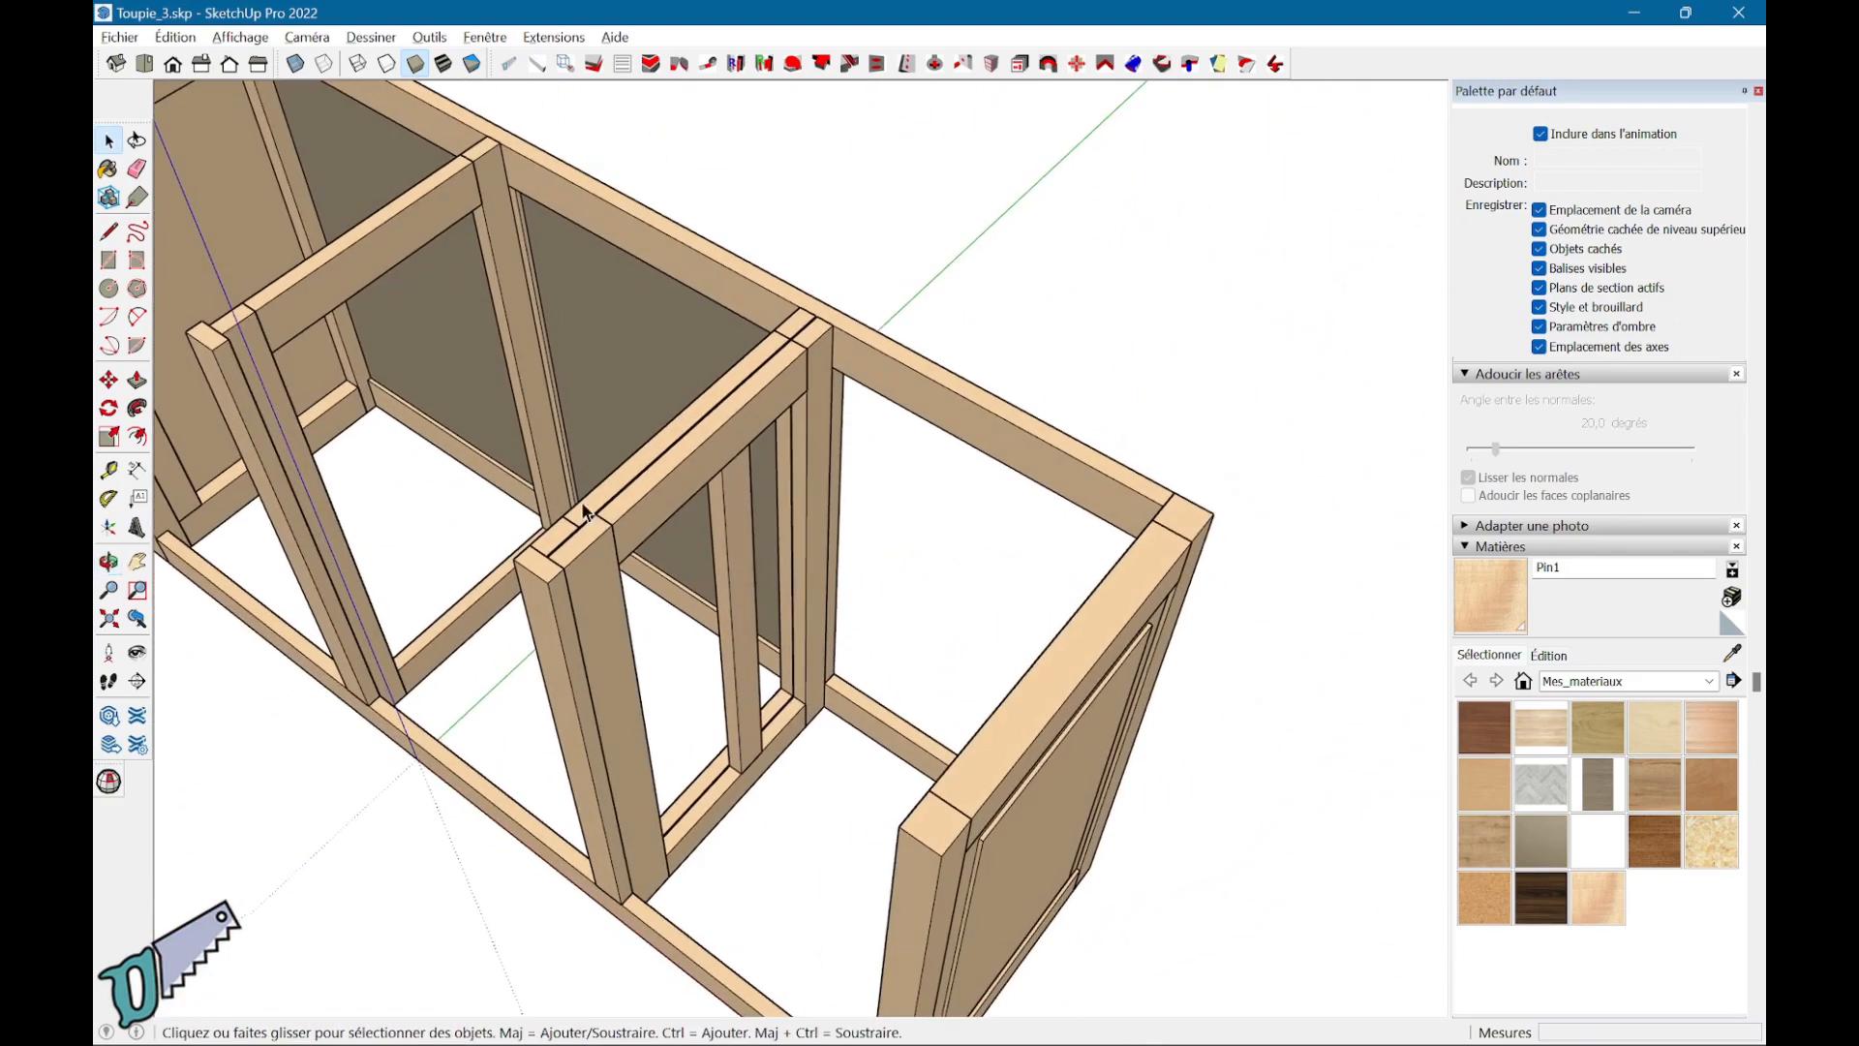
click(678, 487)
right_click(676, 481)
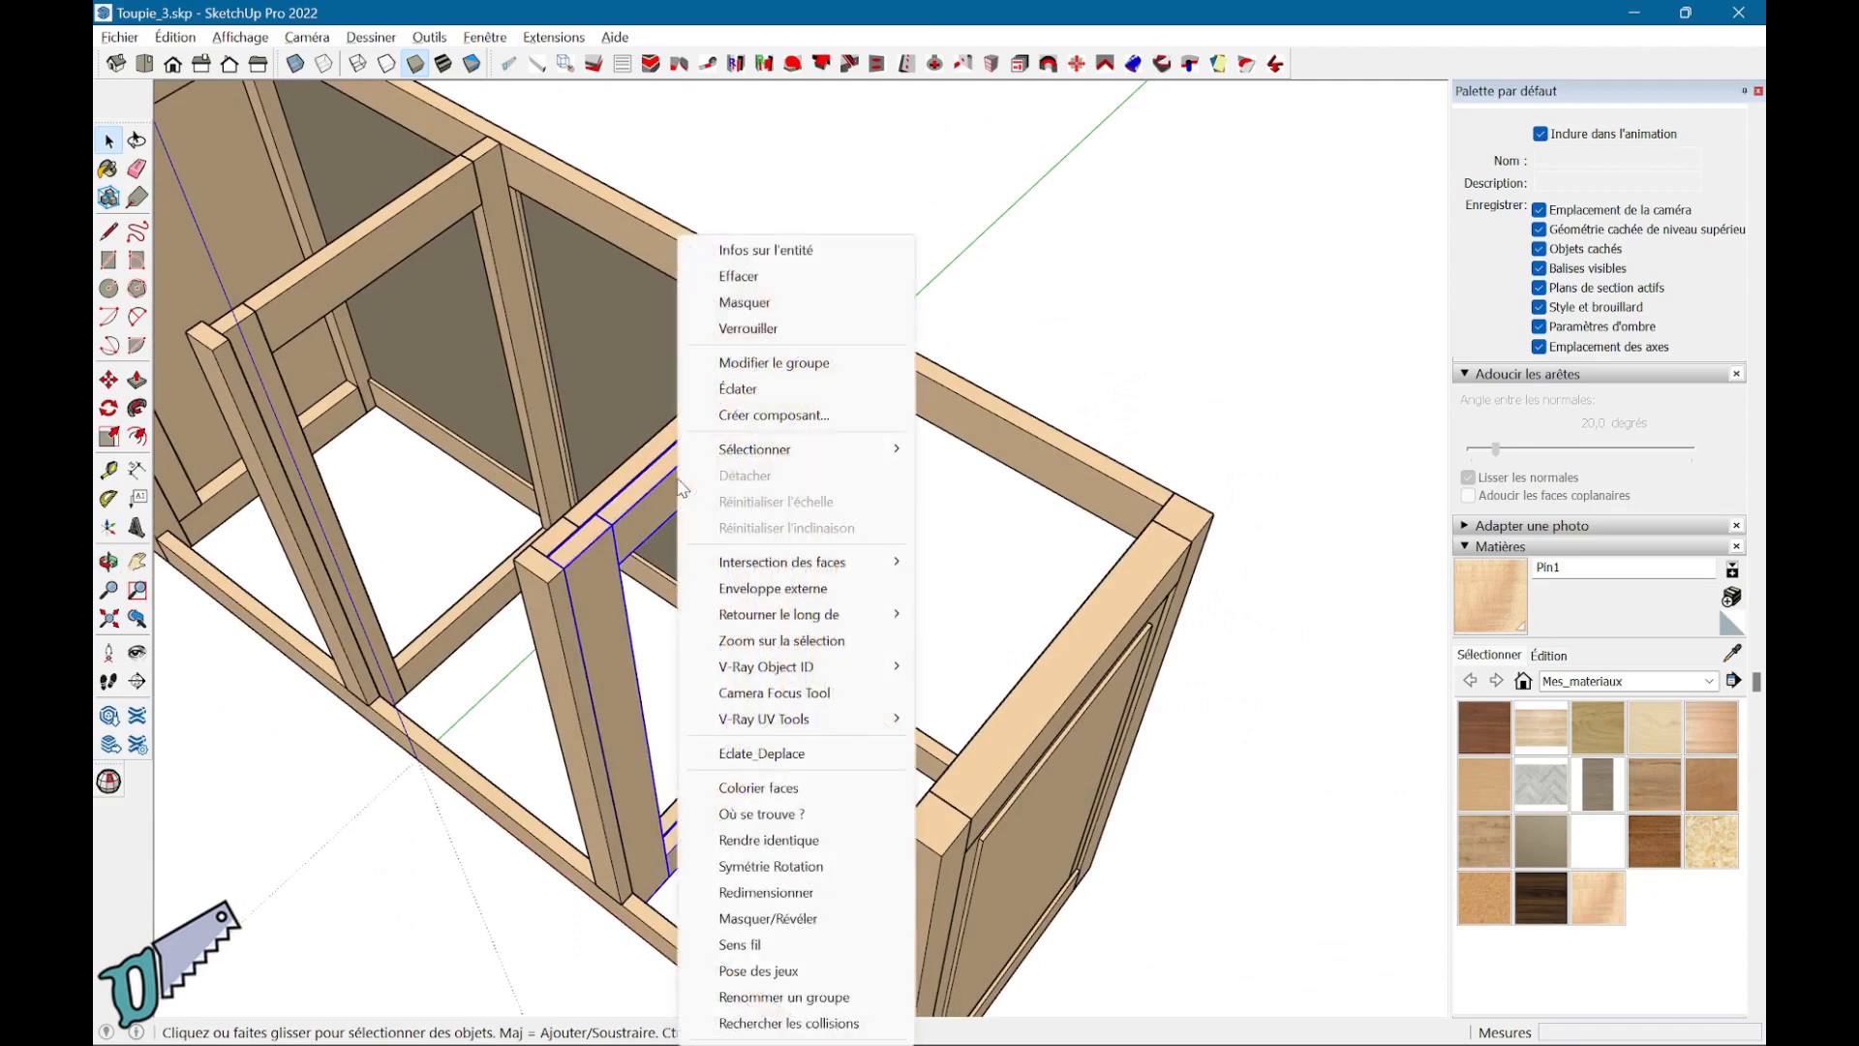
click(745, 302)
Step: Examine the rail tenons of the Sepa_M frame in X-ray display and restore the opaque display
middle_drag(955, 544, 668, 705)
scroll(624, 720, up, 5)
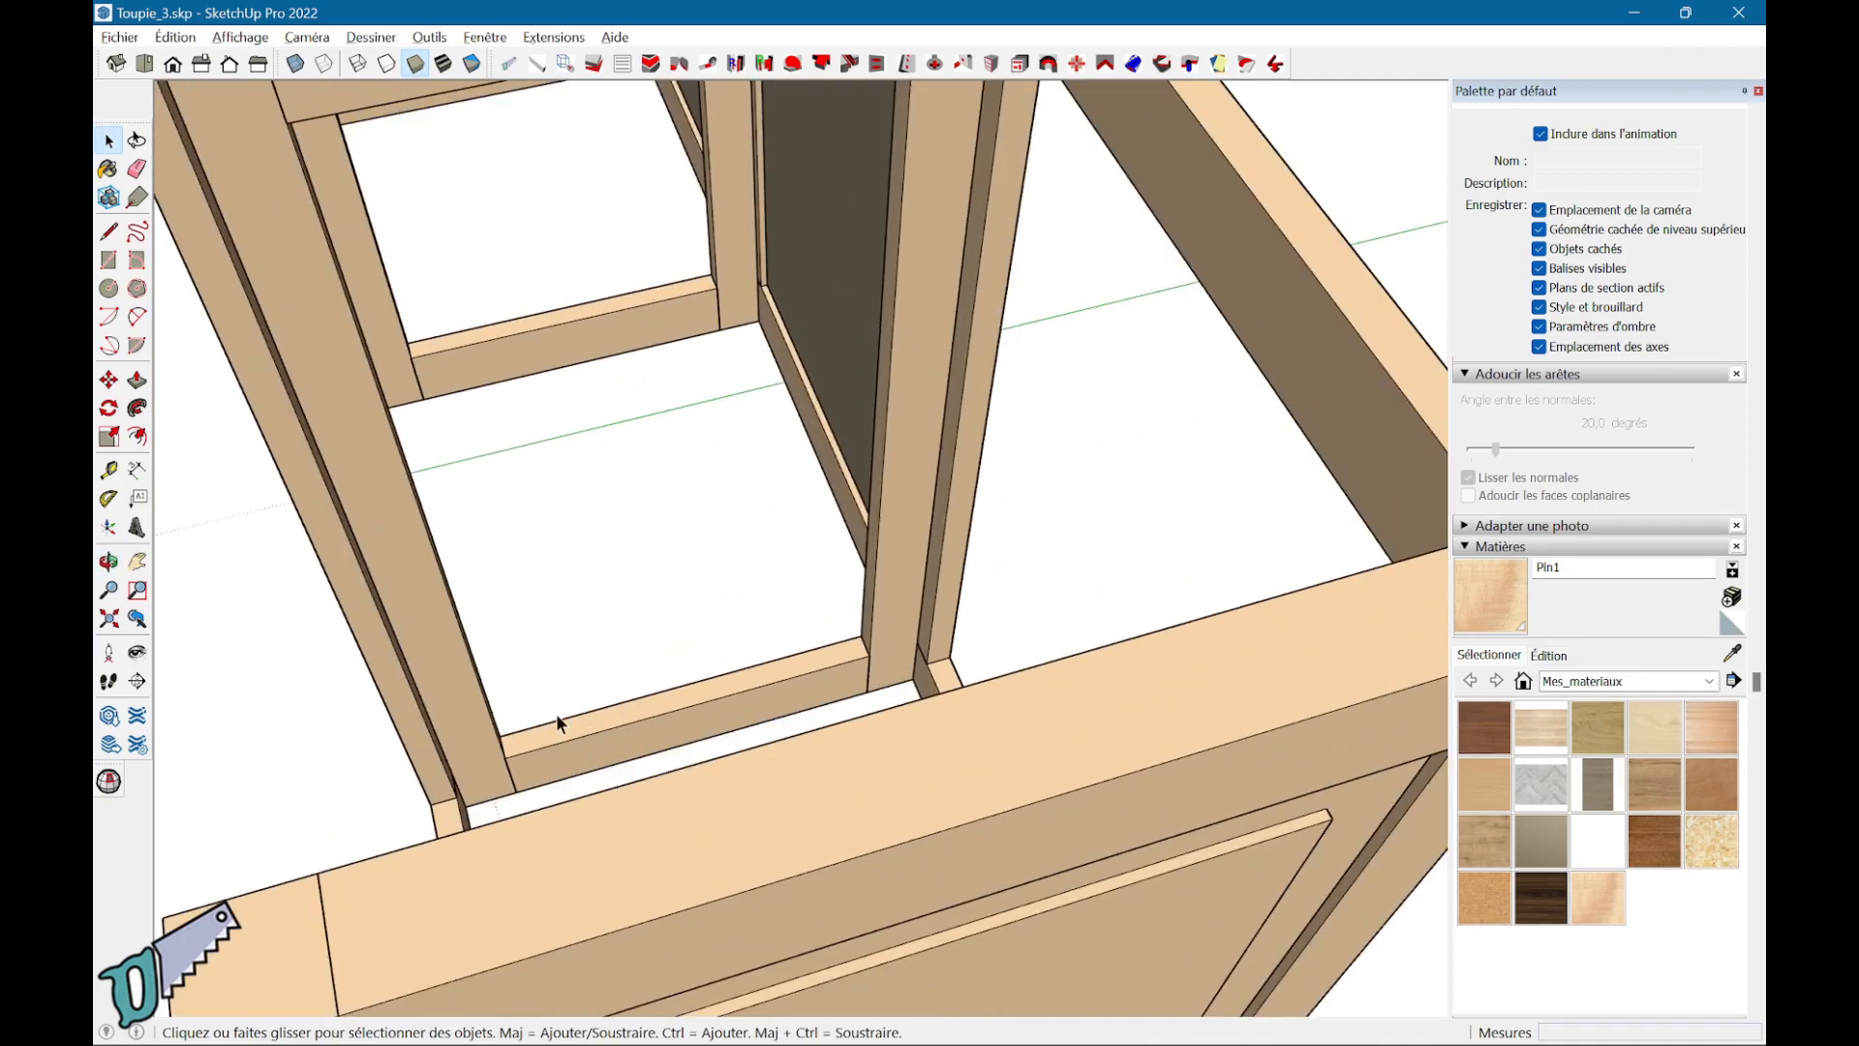
click(295, 64)
middle_drag(503, 745, 492, 784)
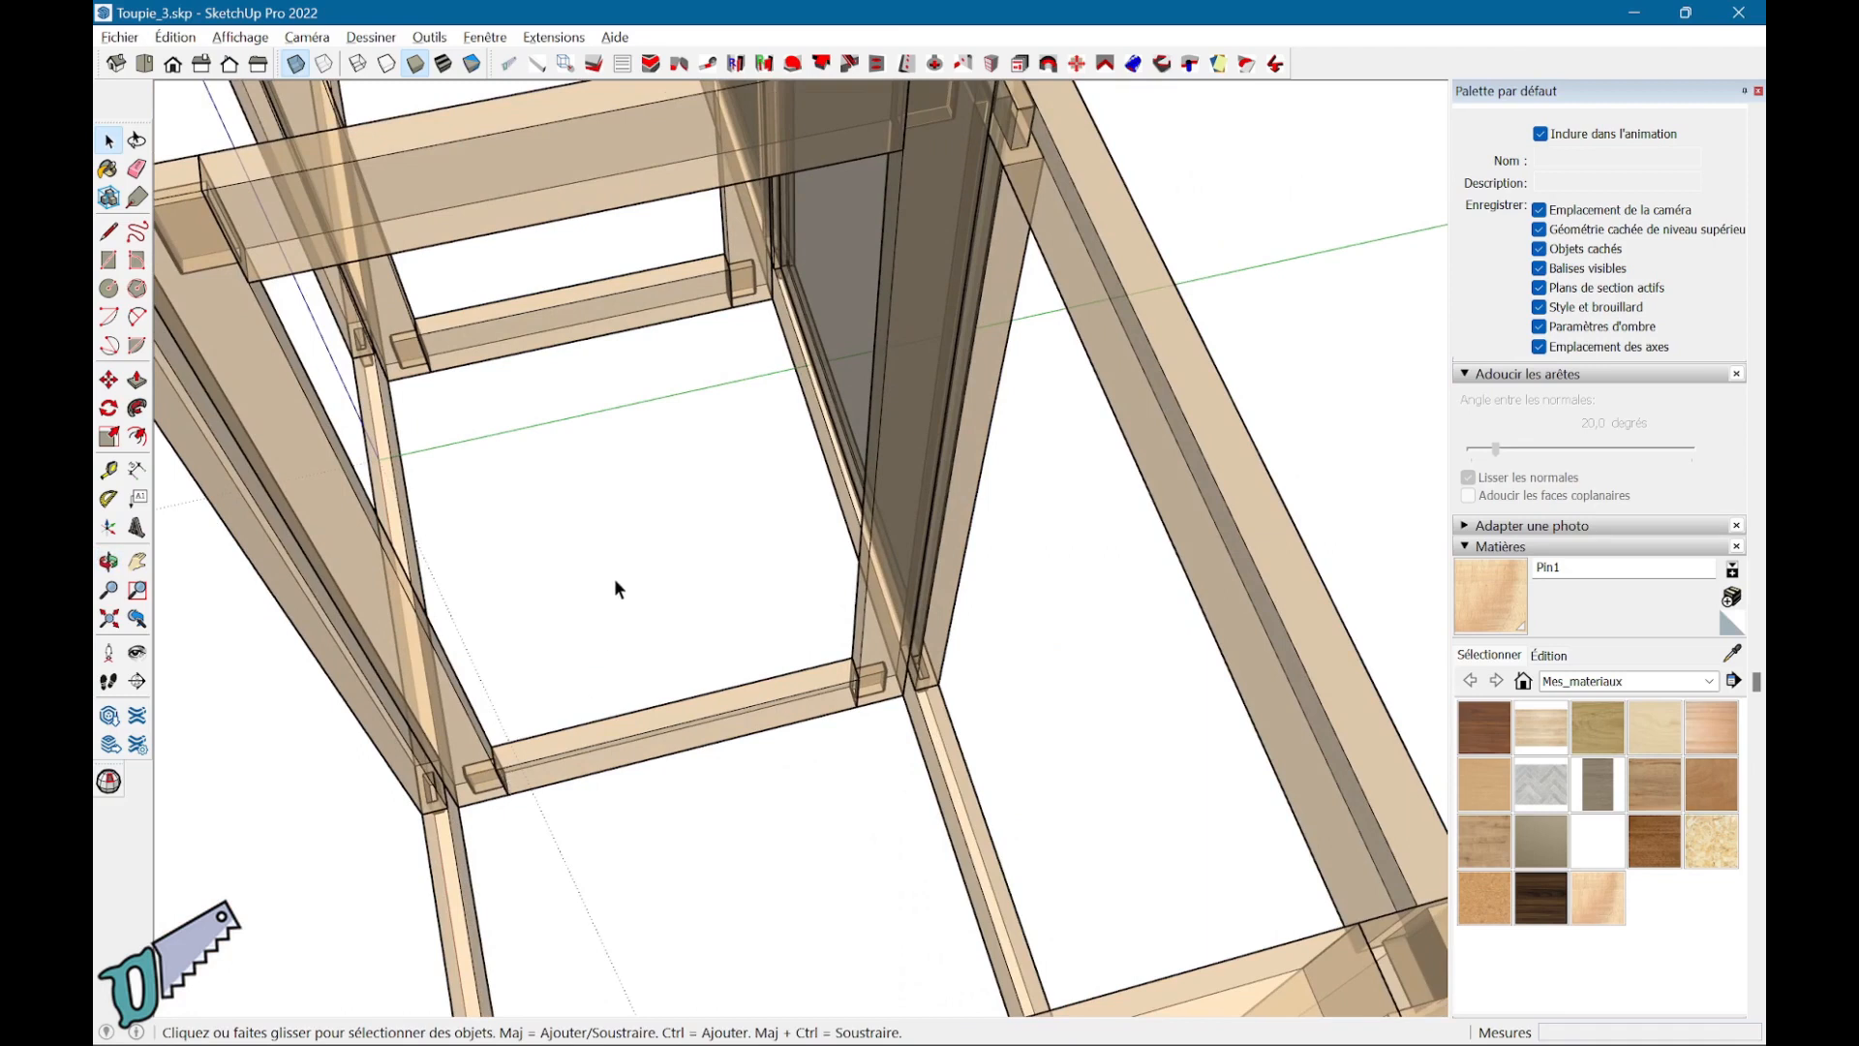
scroll(614, 578, down, 3)
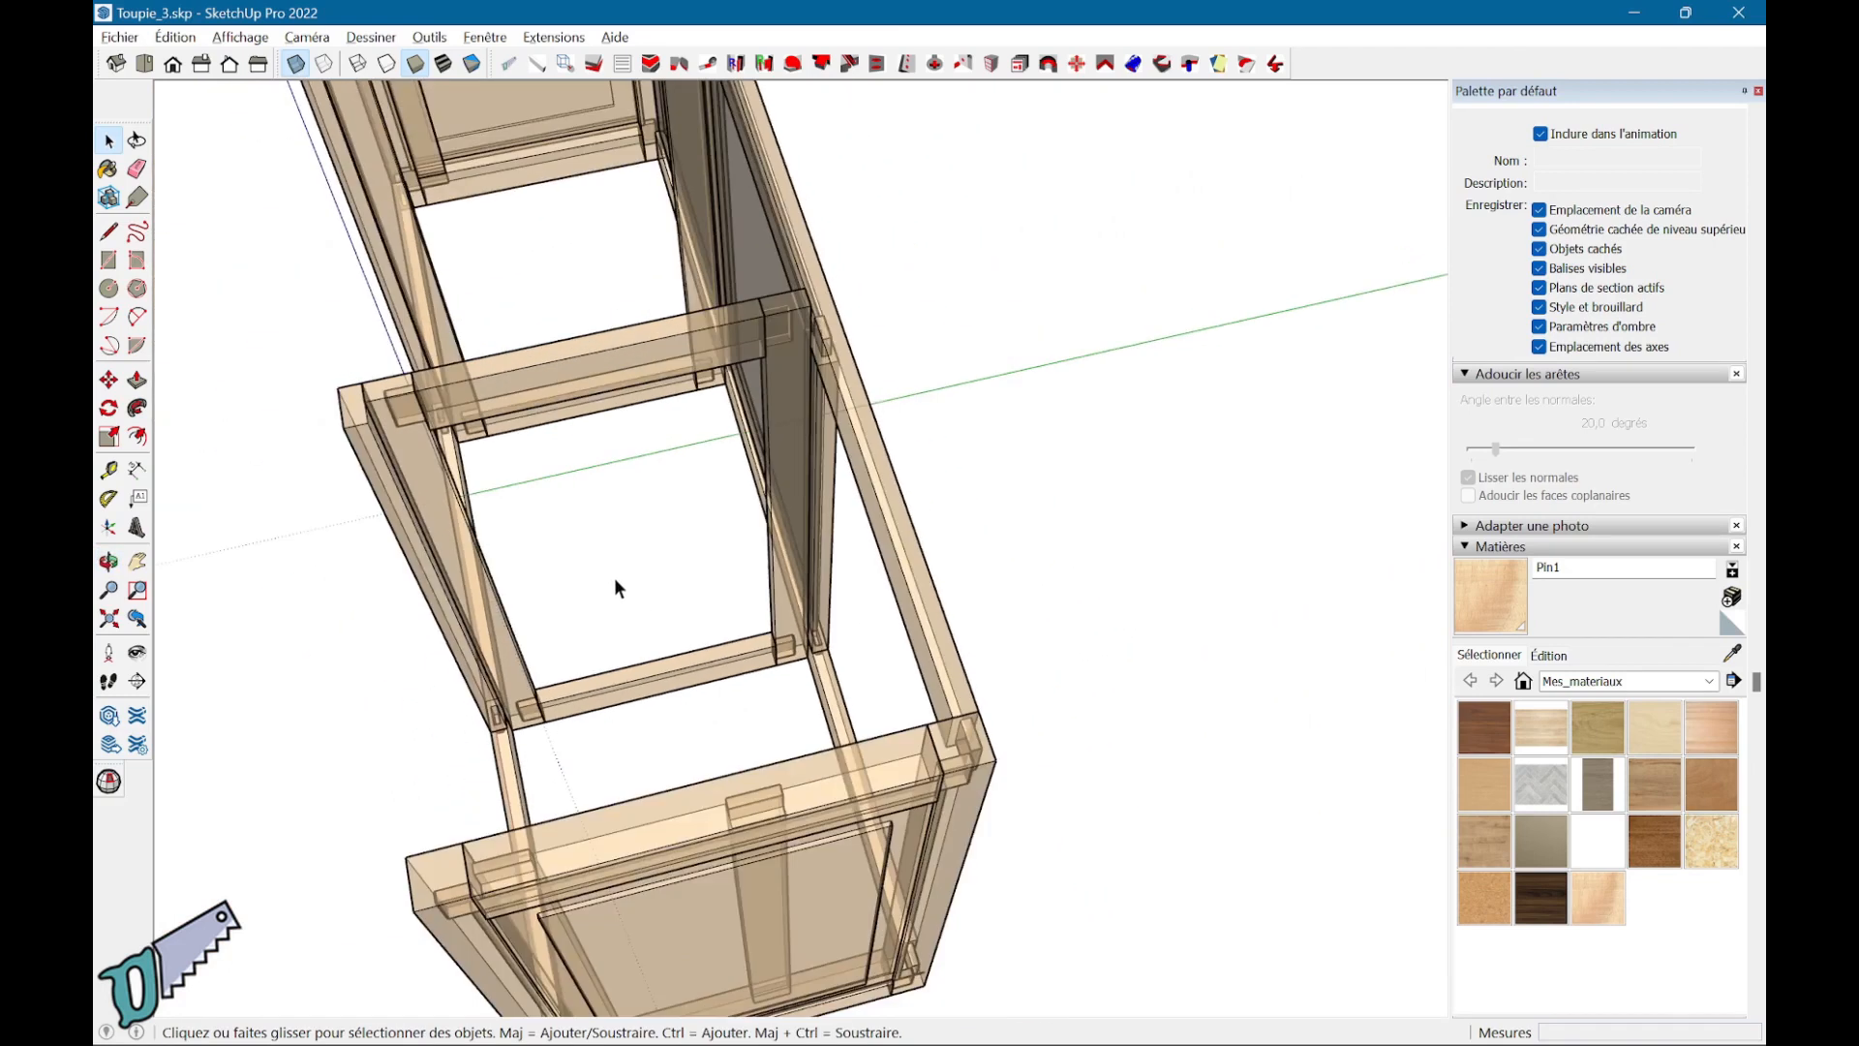
click(296, 63)
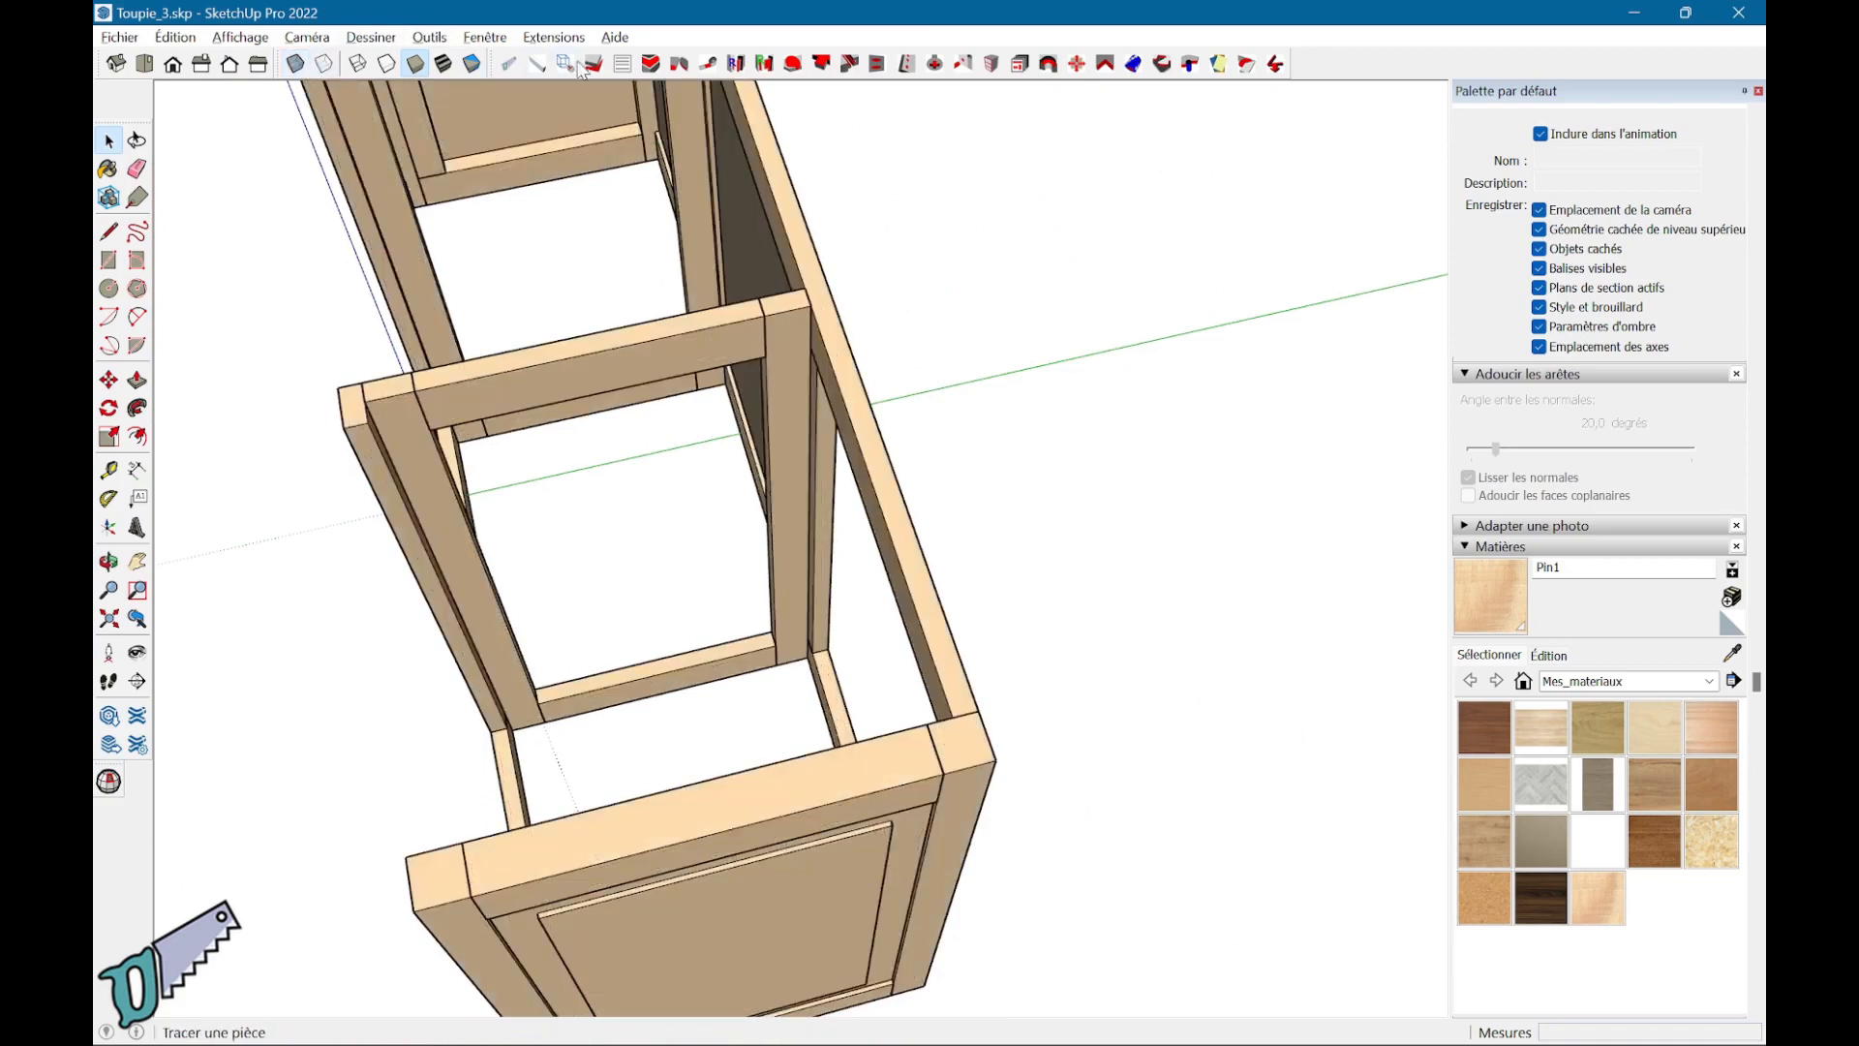
Step: Machine a groove 10 mm deep and 10 mm wide, 6 mm from the face, around the inner edges of the Sepa_M frame
click(650, 63)
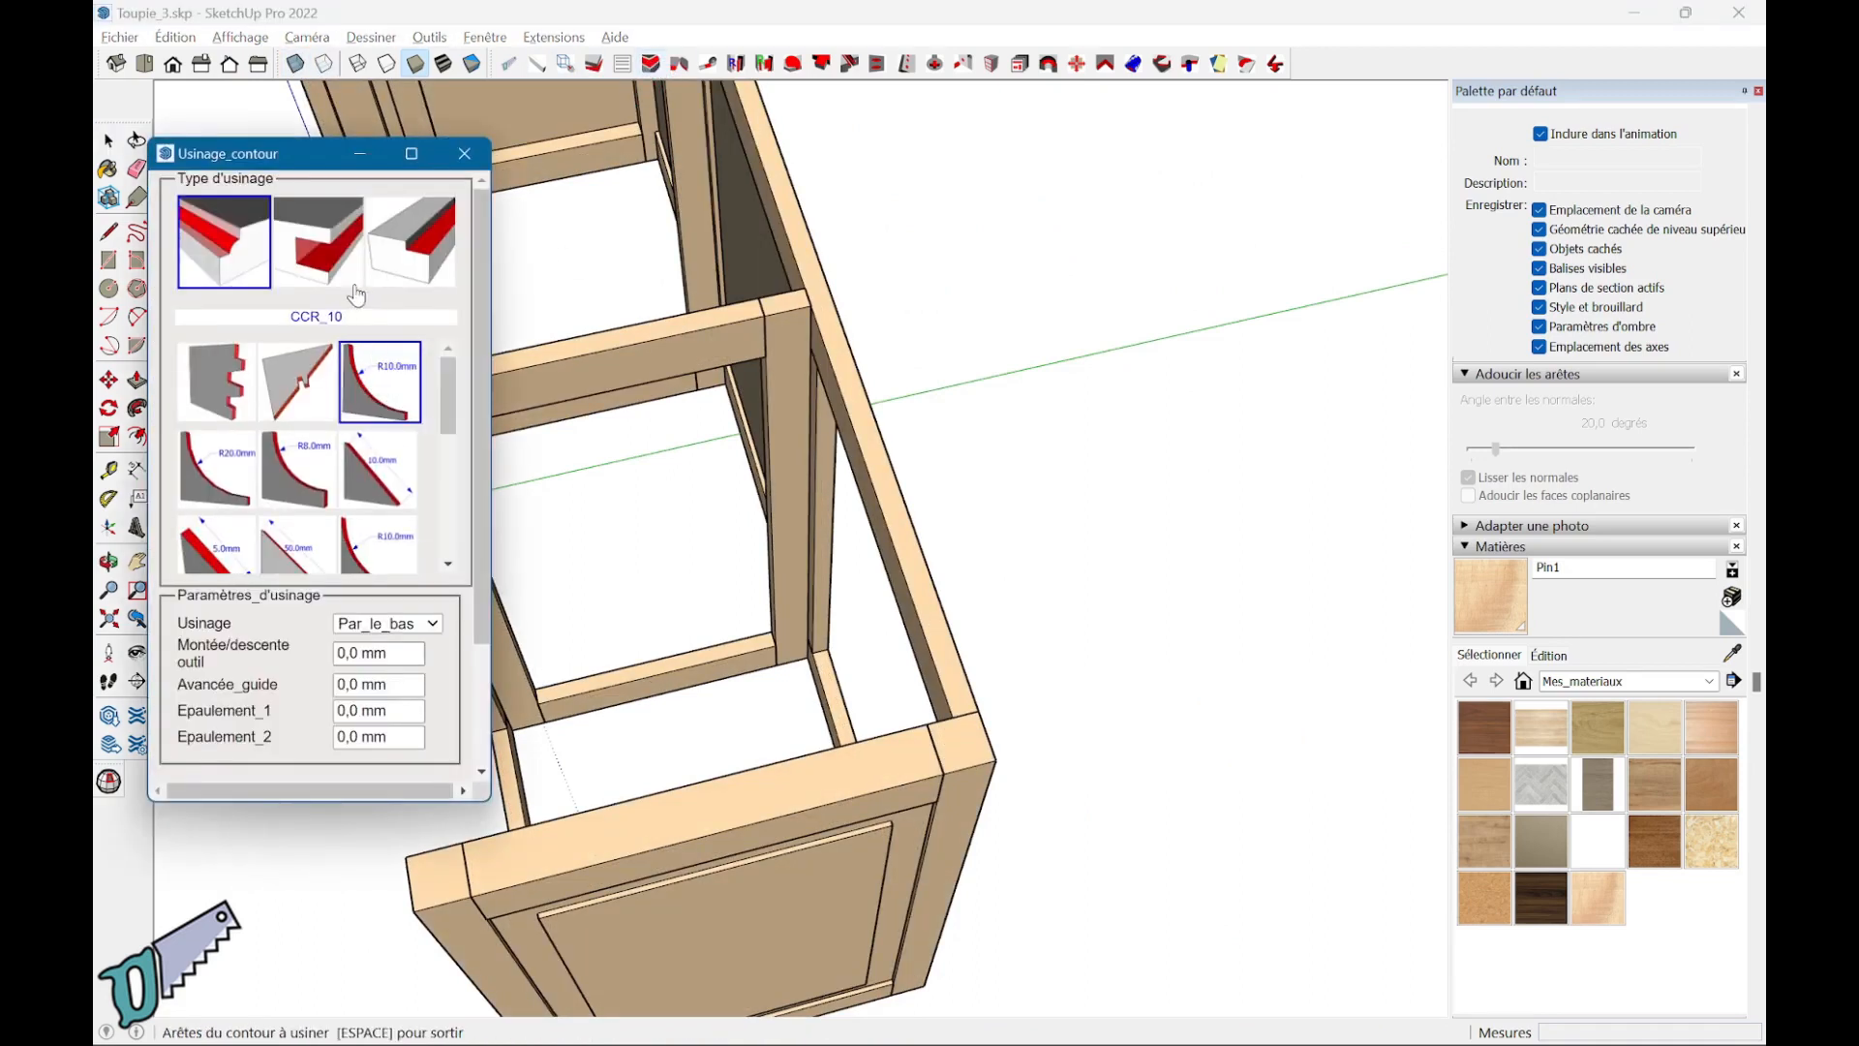
click(345, 255)
mouse_move(580, 713)
middle_down()
mouse_move(498, 590)
mouse_move(581, 664)
mouse_move(571, 747)
middle_up()
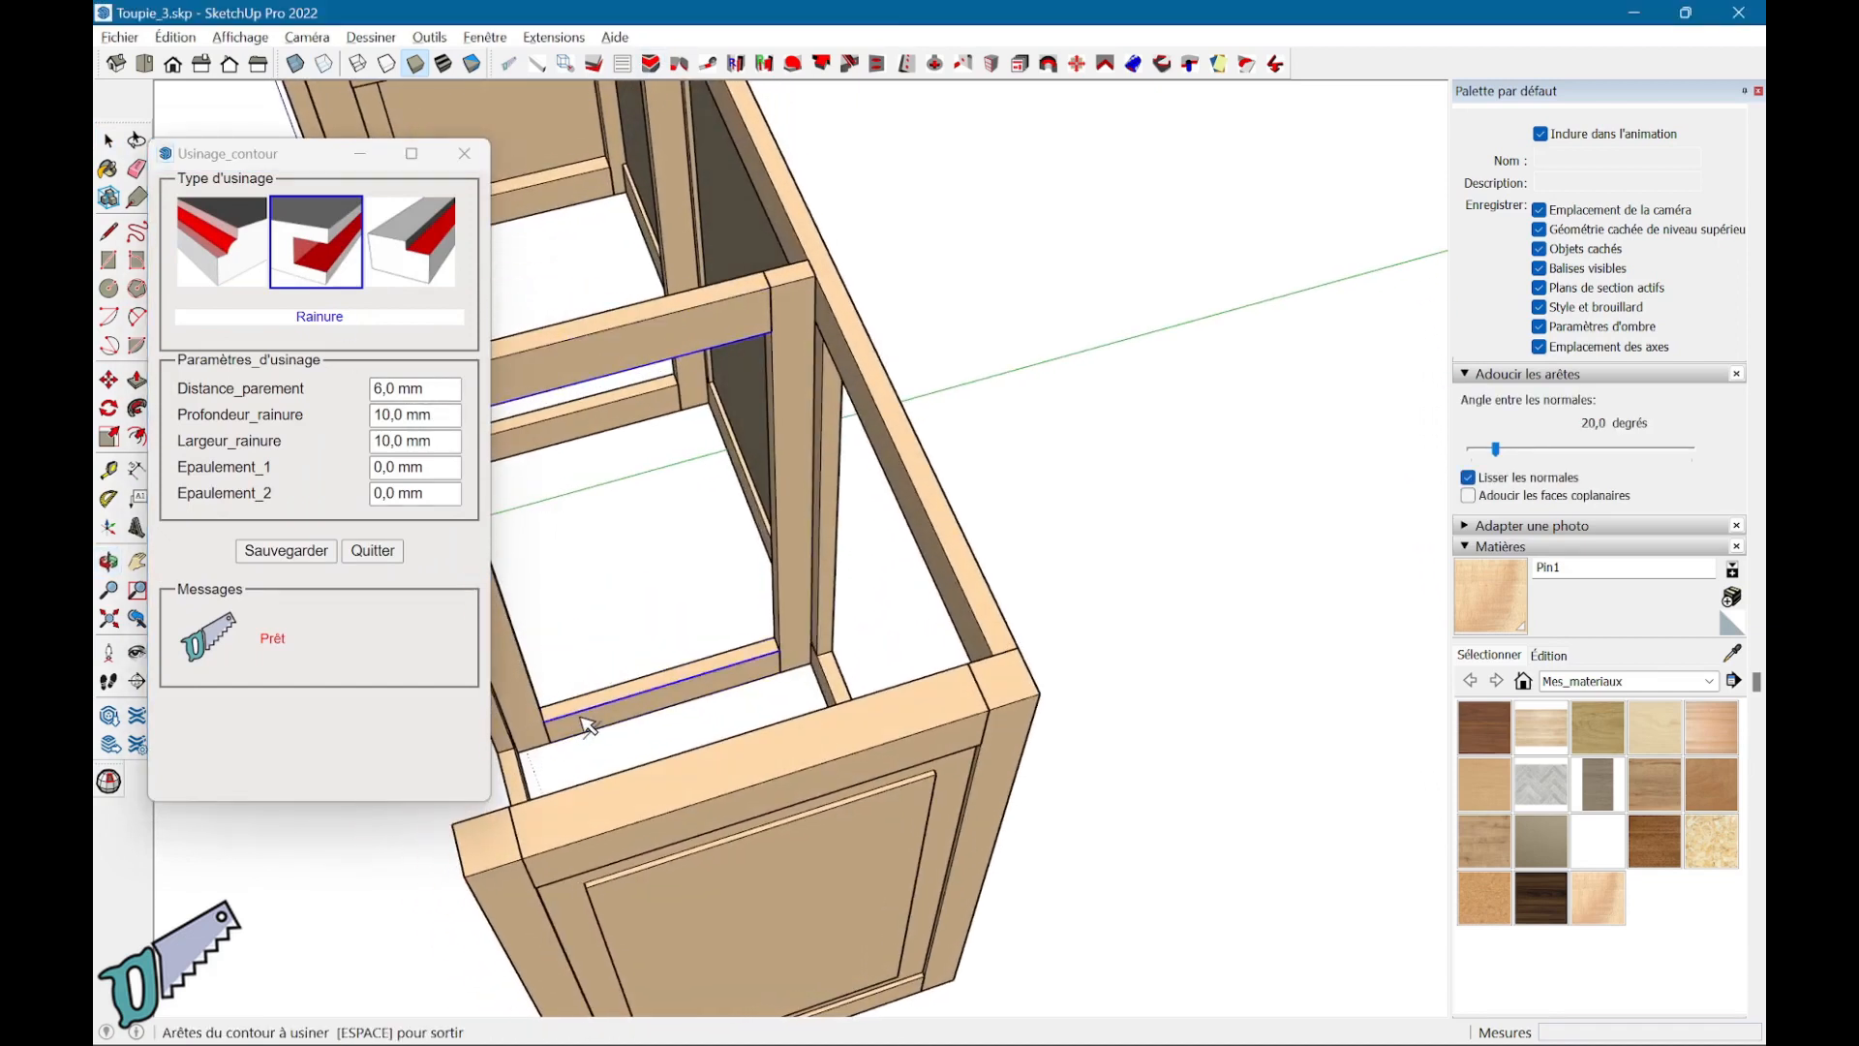
click(586, 728)
click(790, 608)
right_click(792, 607)
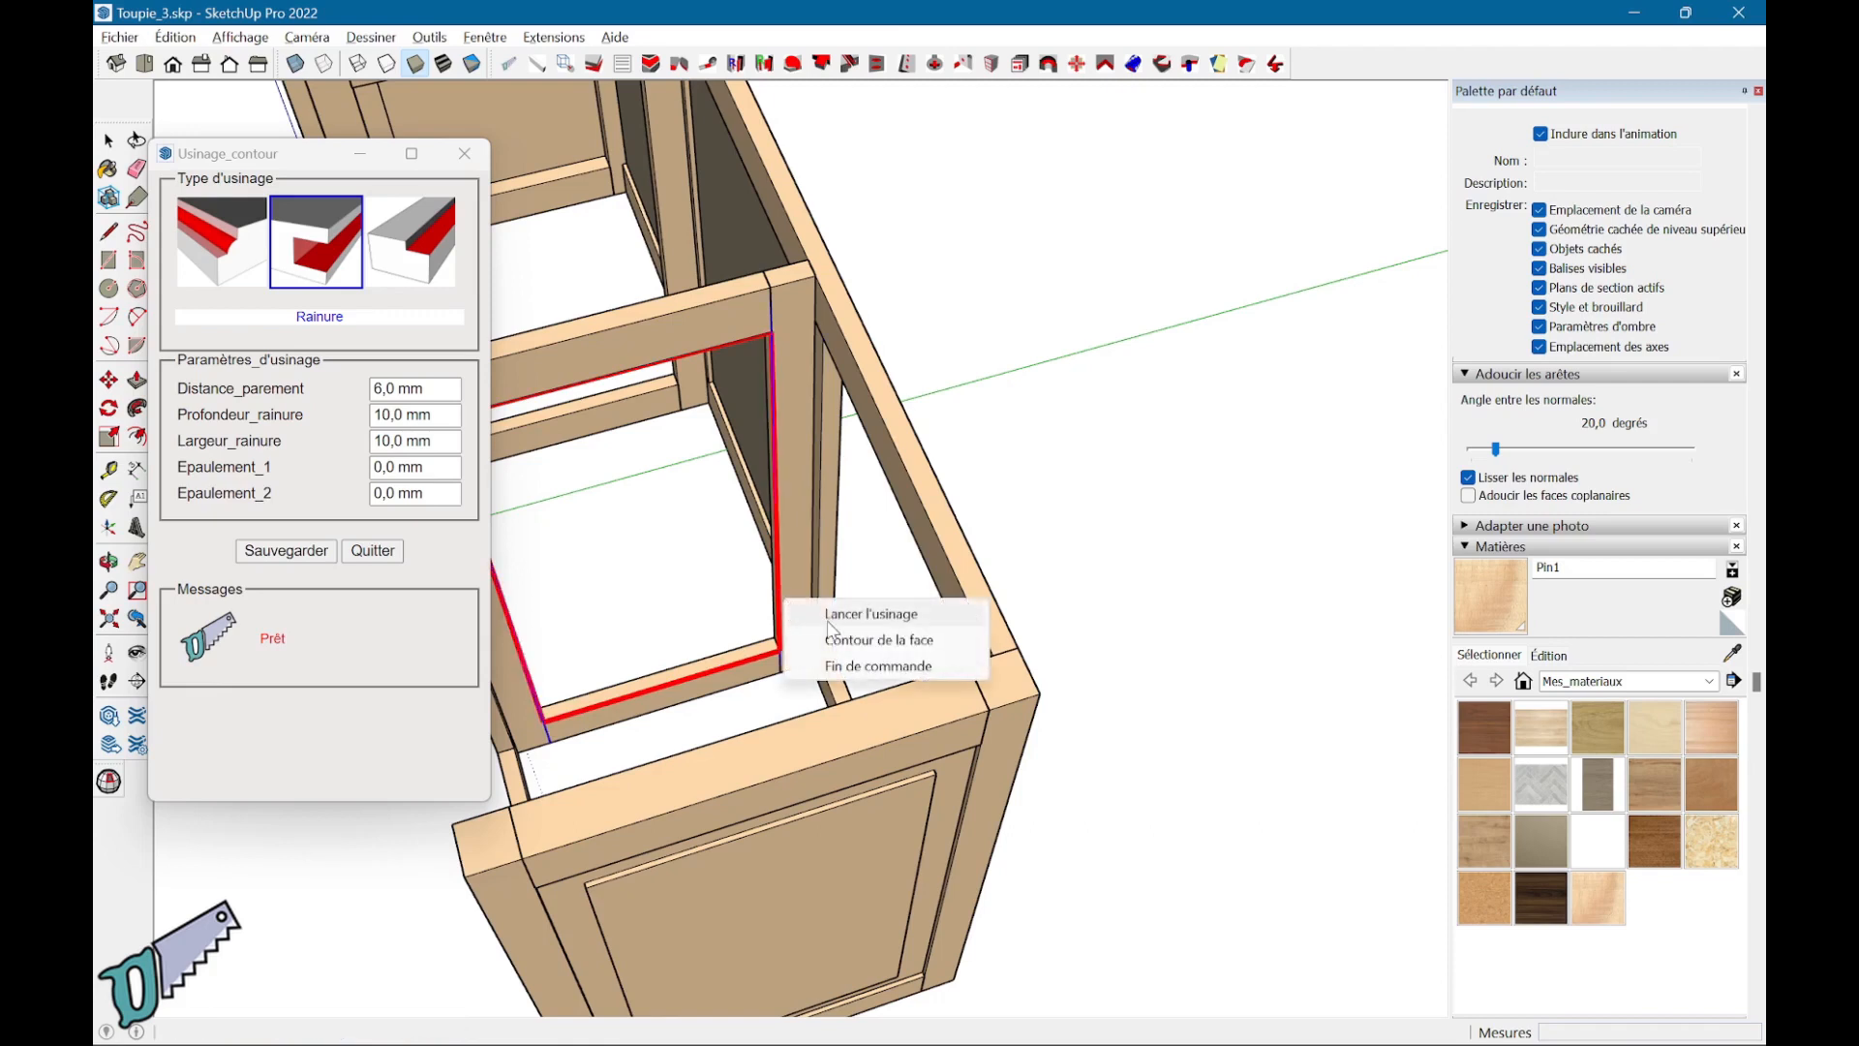
click(838, 614)
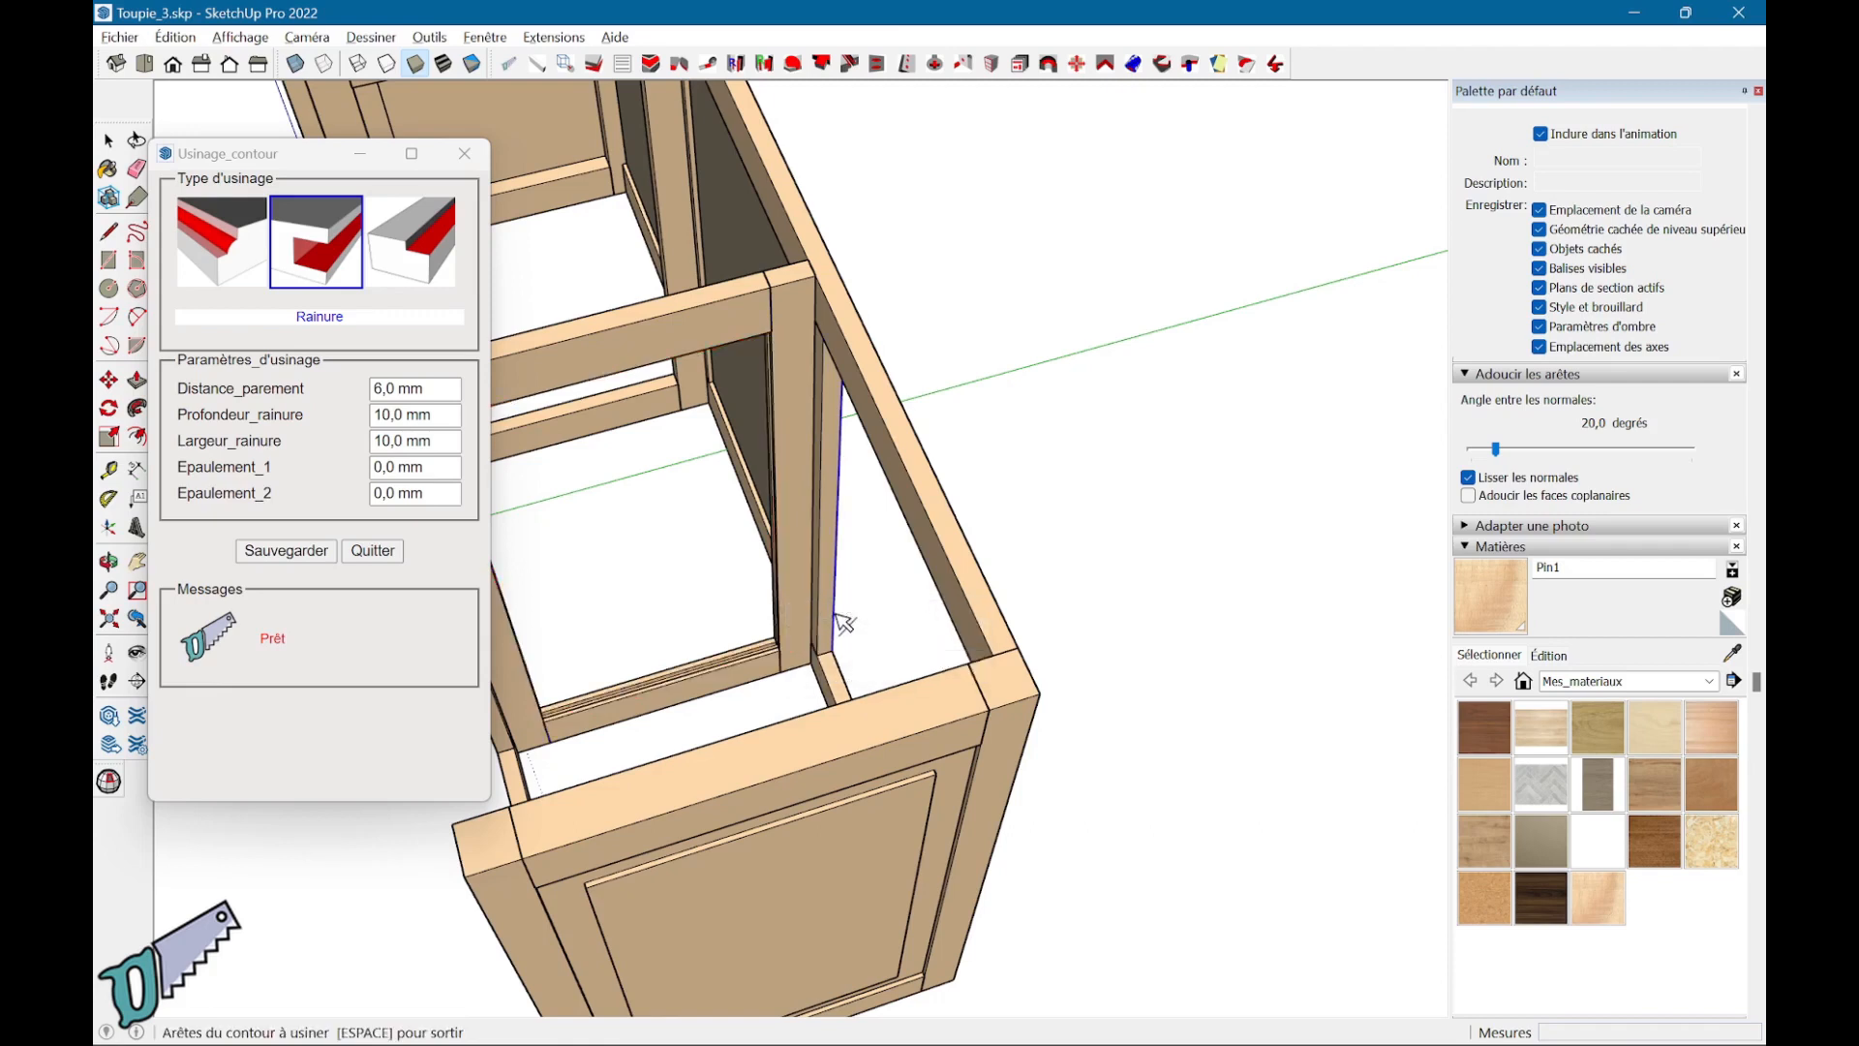
click(380, 548)
Step: Reveal the hidden frame with the central upright beside the MDF-panelled Sepa_M frame
scroll(702, 659, up, 3)
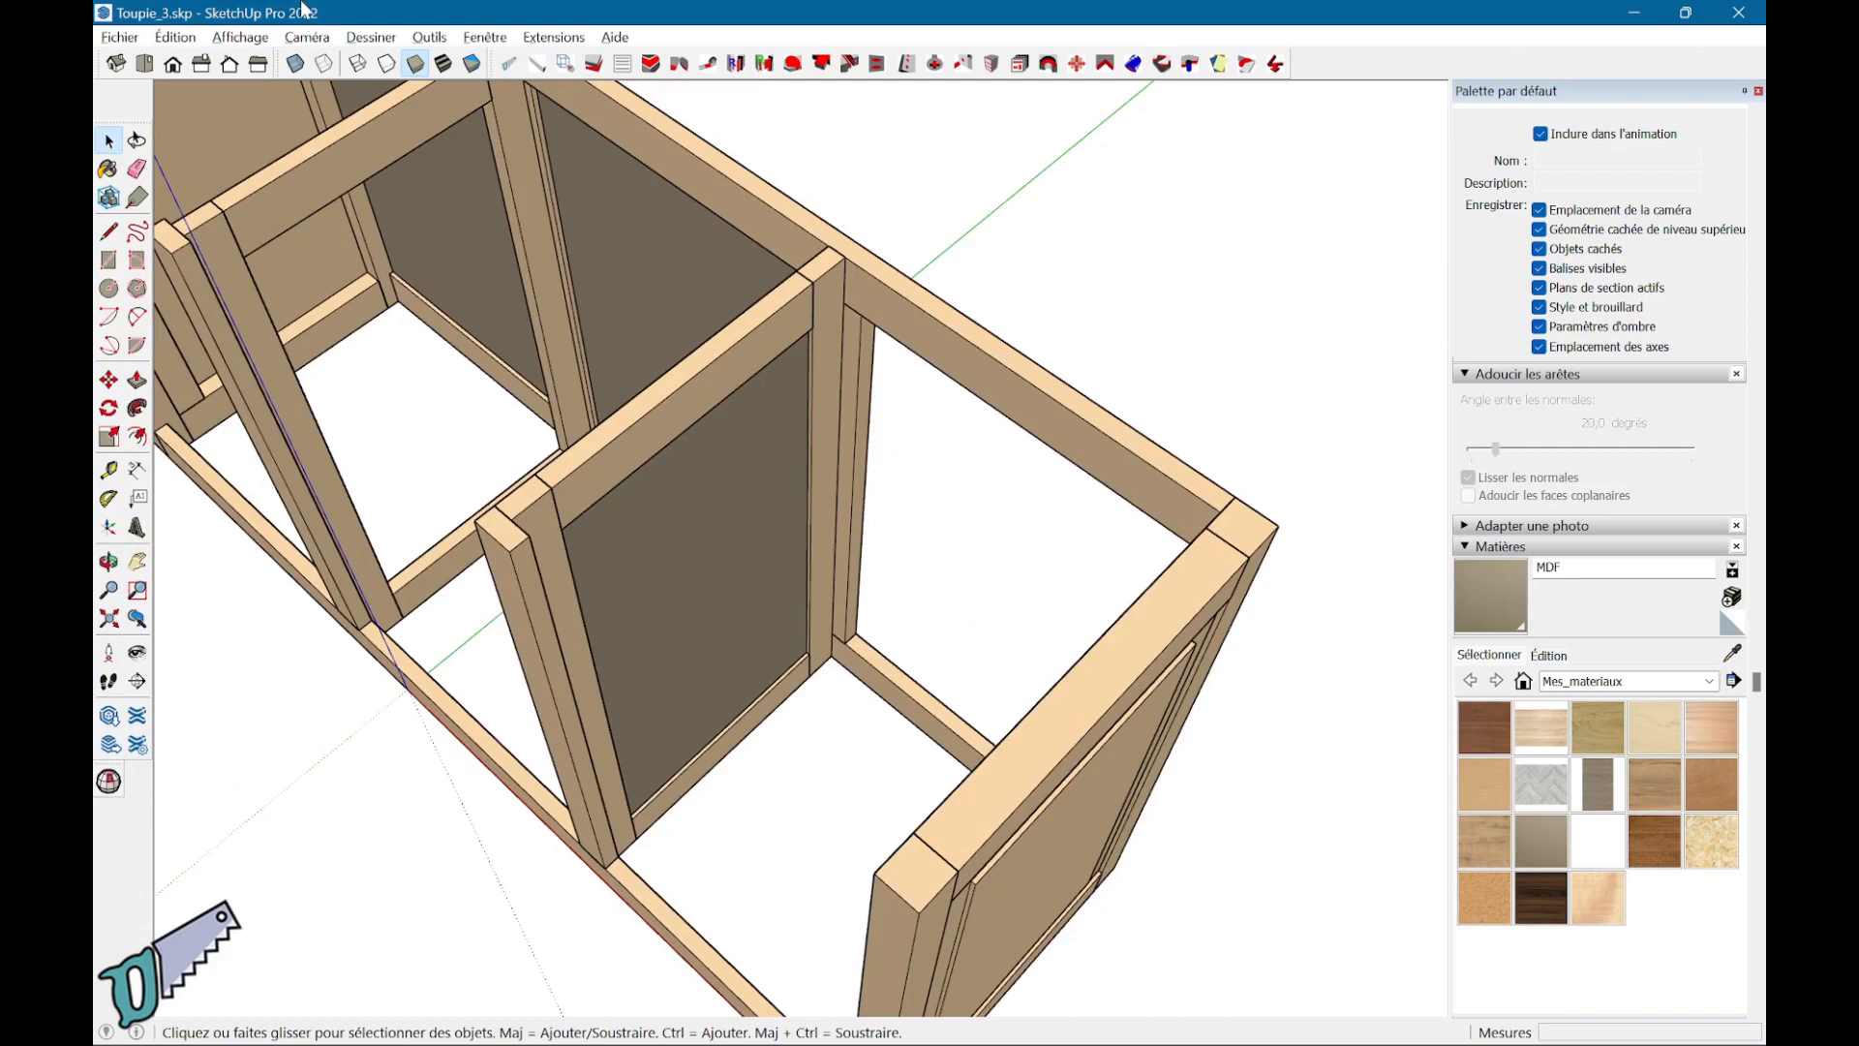
click(176, 37)
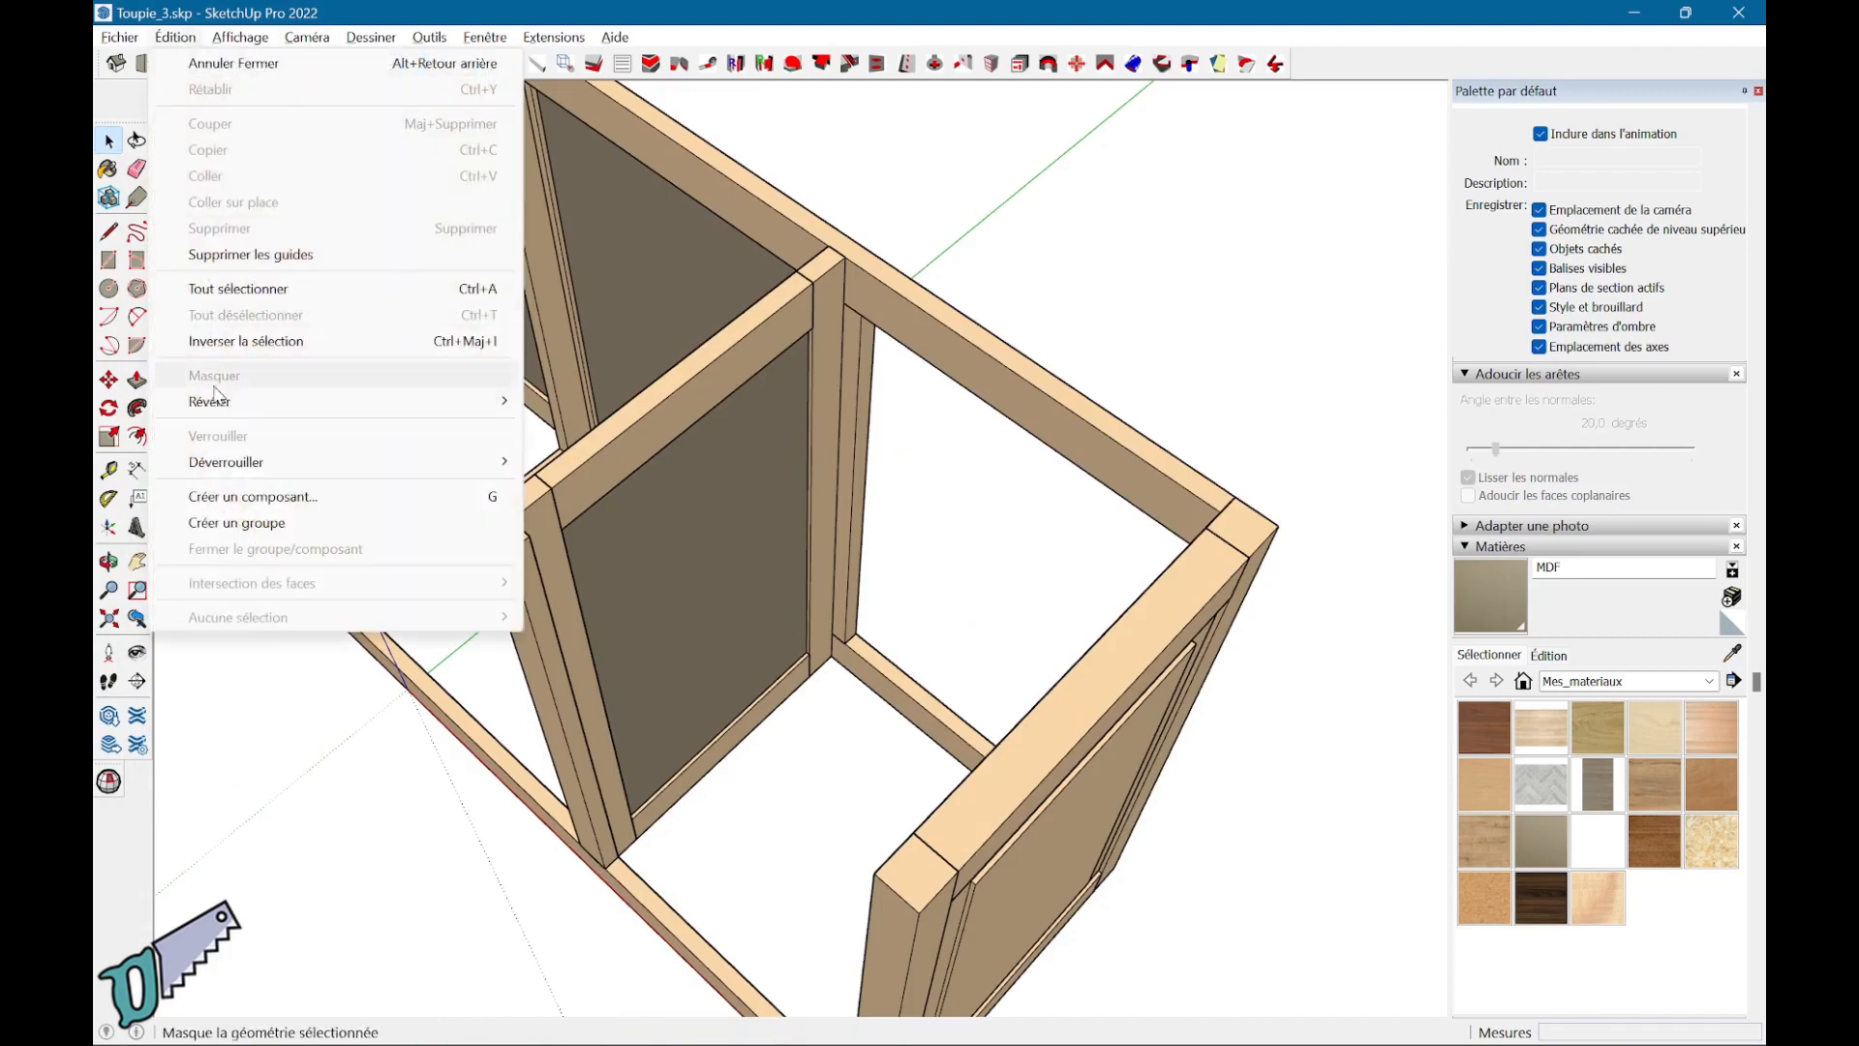
mouse_move(464, 401)
click(573, 461)
middle_drag(603, 465, 794, 436)
Step: Rename the parts of the copied frame at the other intermediate post with the group name Sepa_G
middle_drag(159, 709, 756, 469)
click(717, 451)
right_click(770, 474)
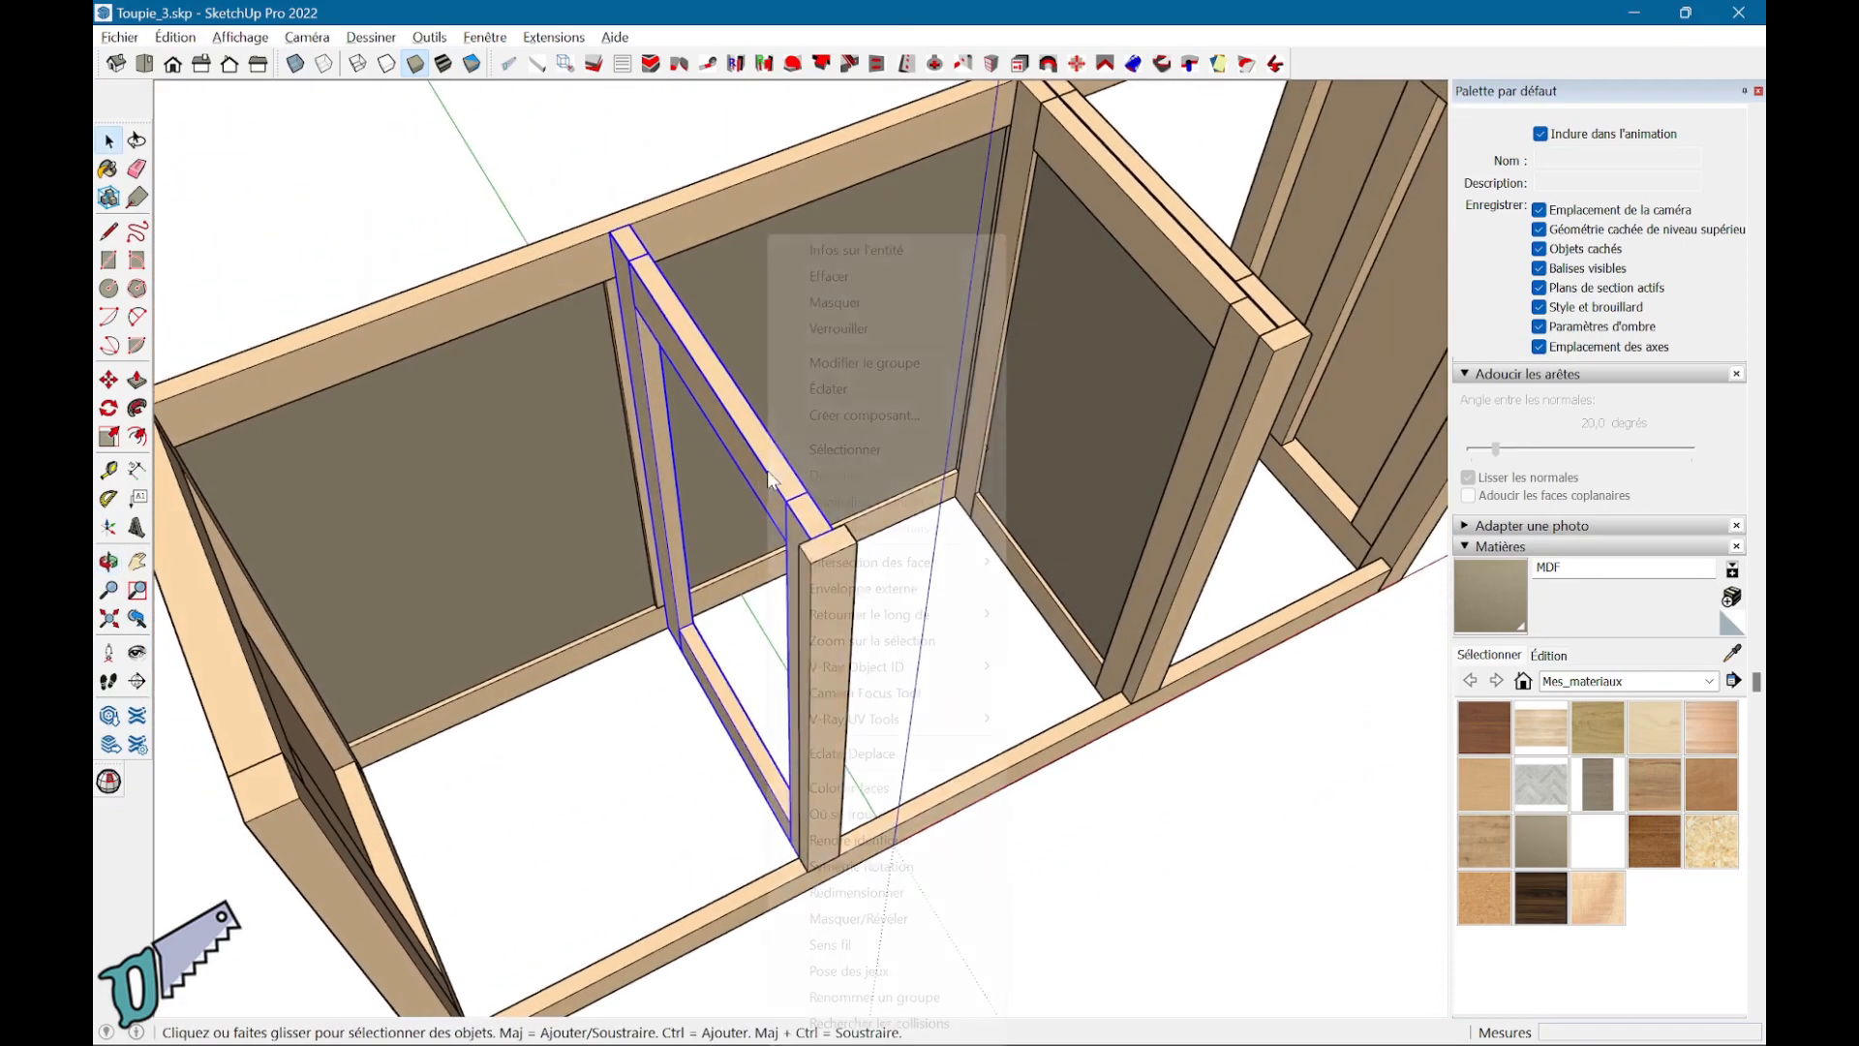
click(896, 998)
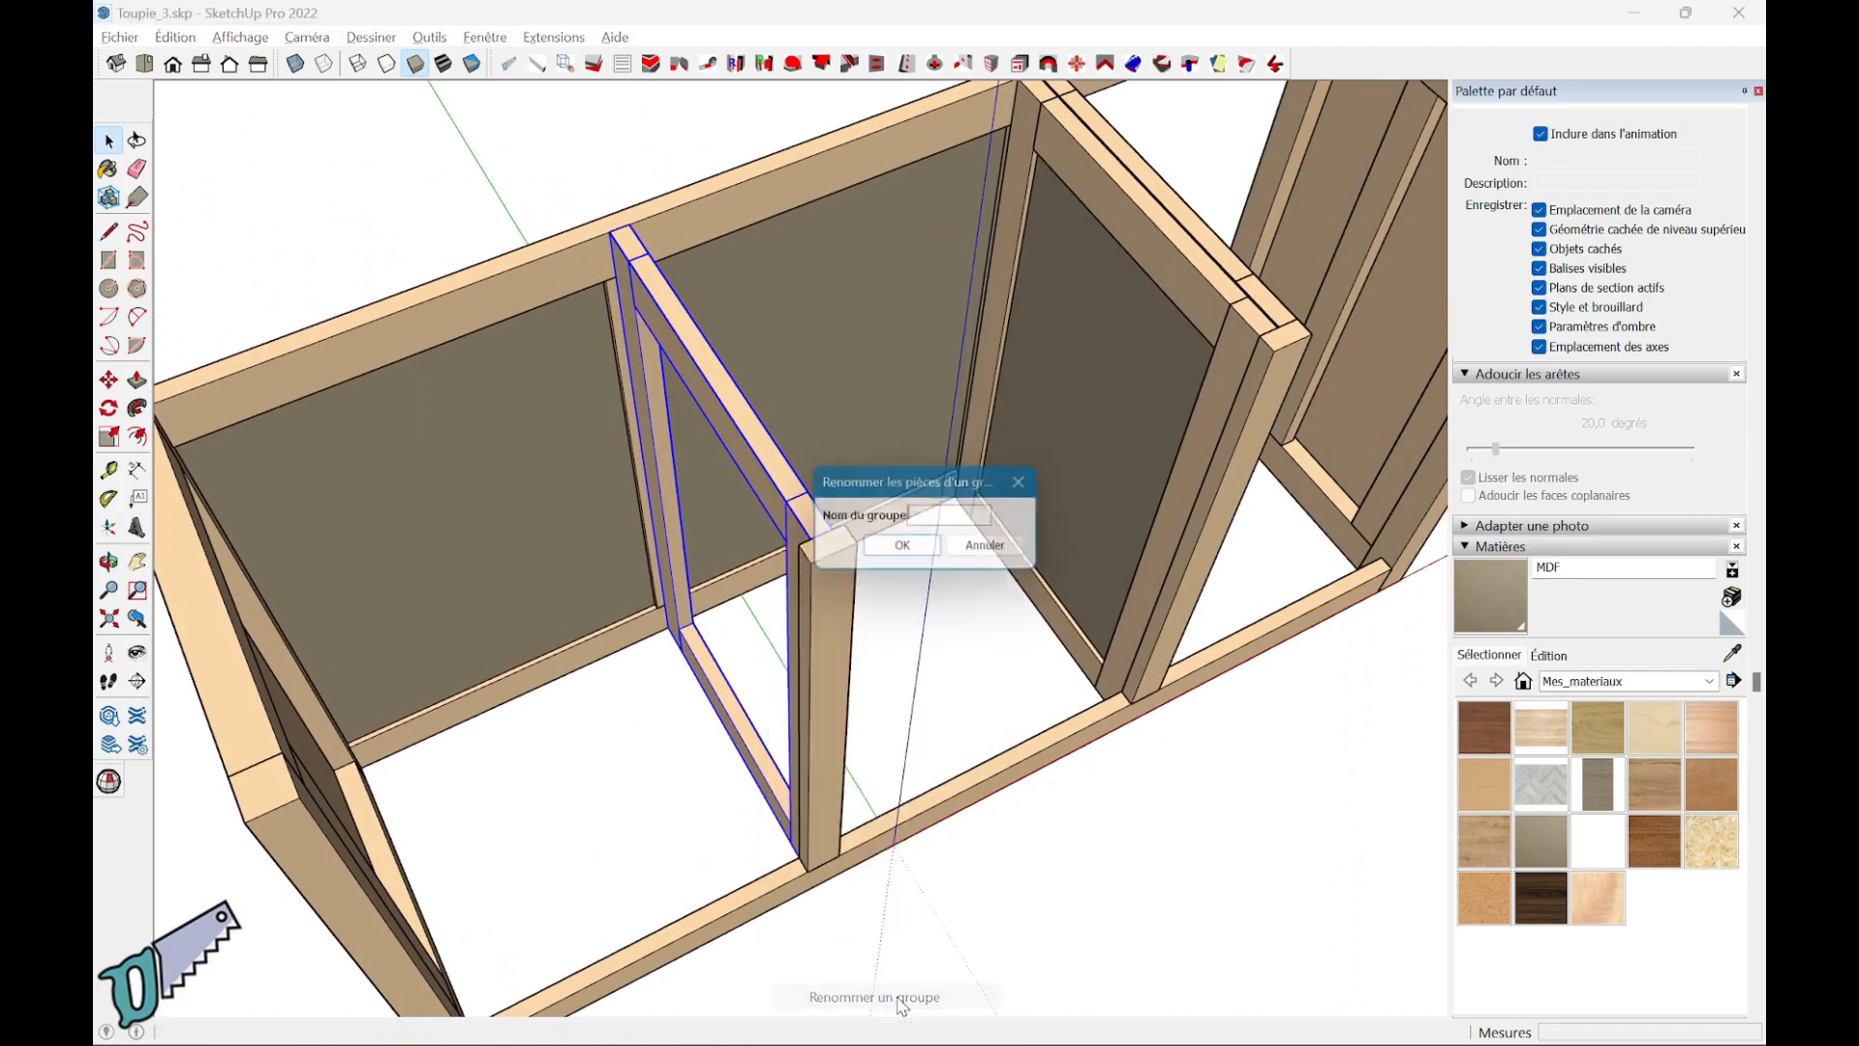
text(Sepa)
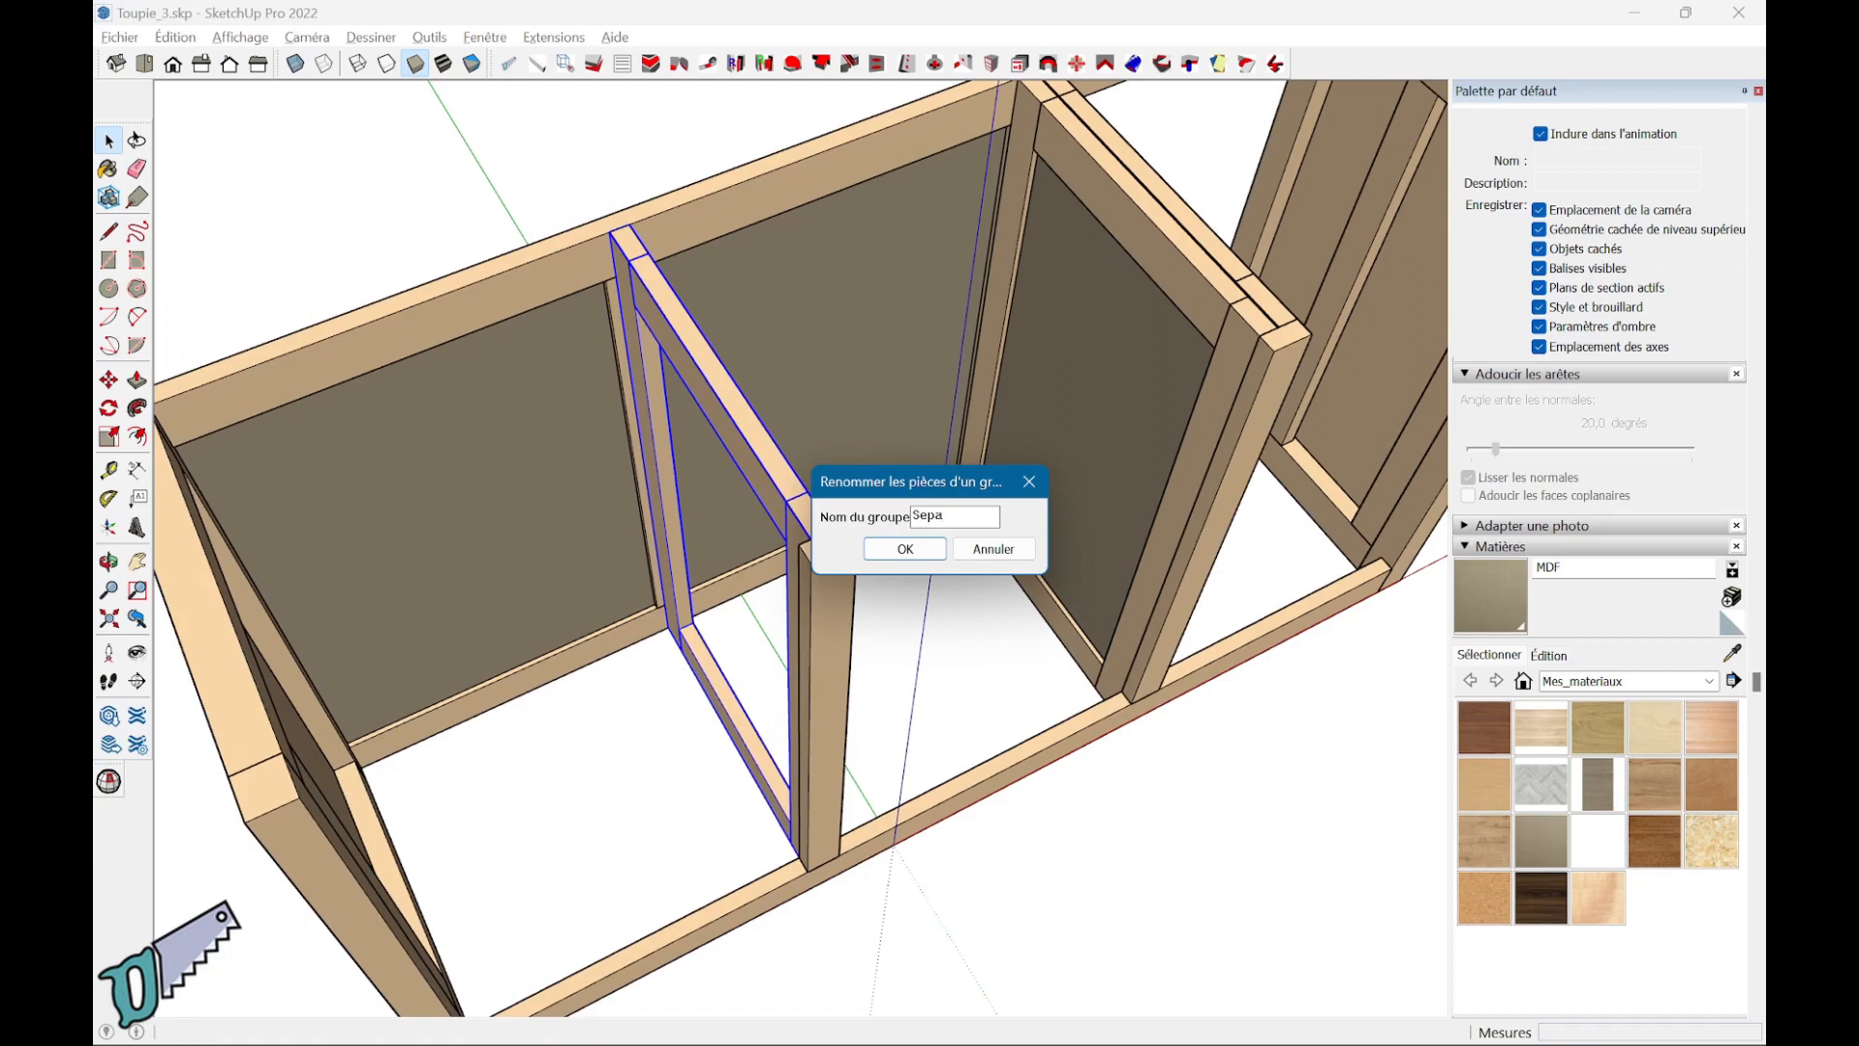
text(_G)
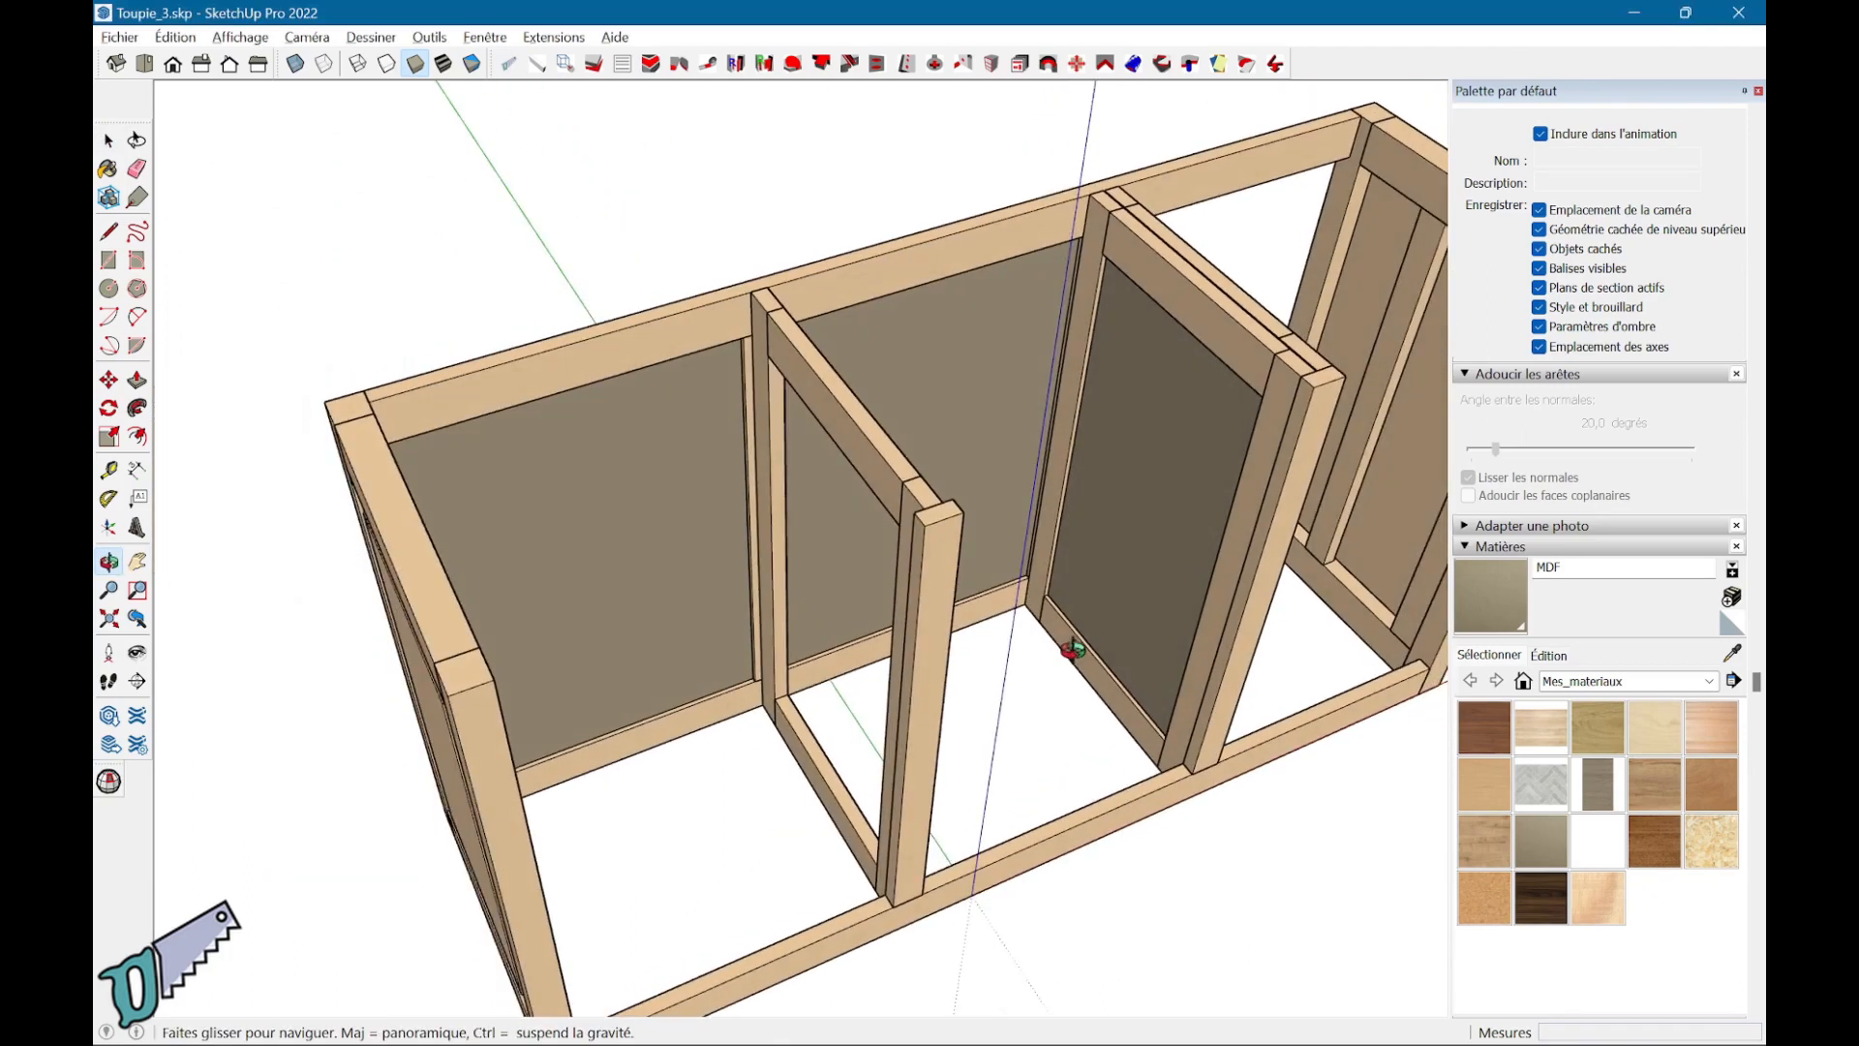
middle_drag(1073, 647, 1183, 660)
shift+middle_drag(1065, 721, 917, 726)
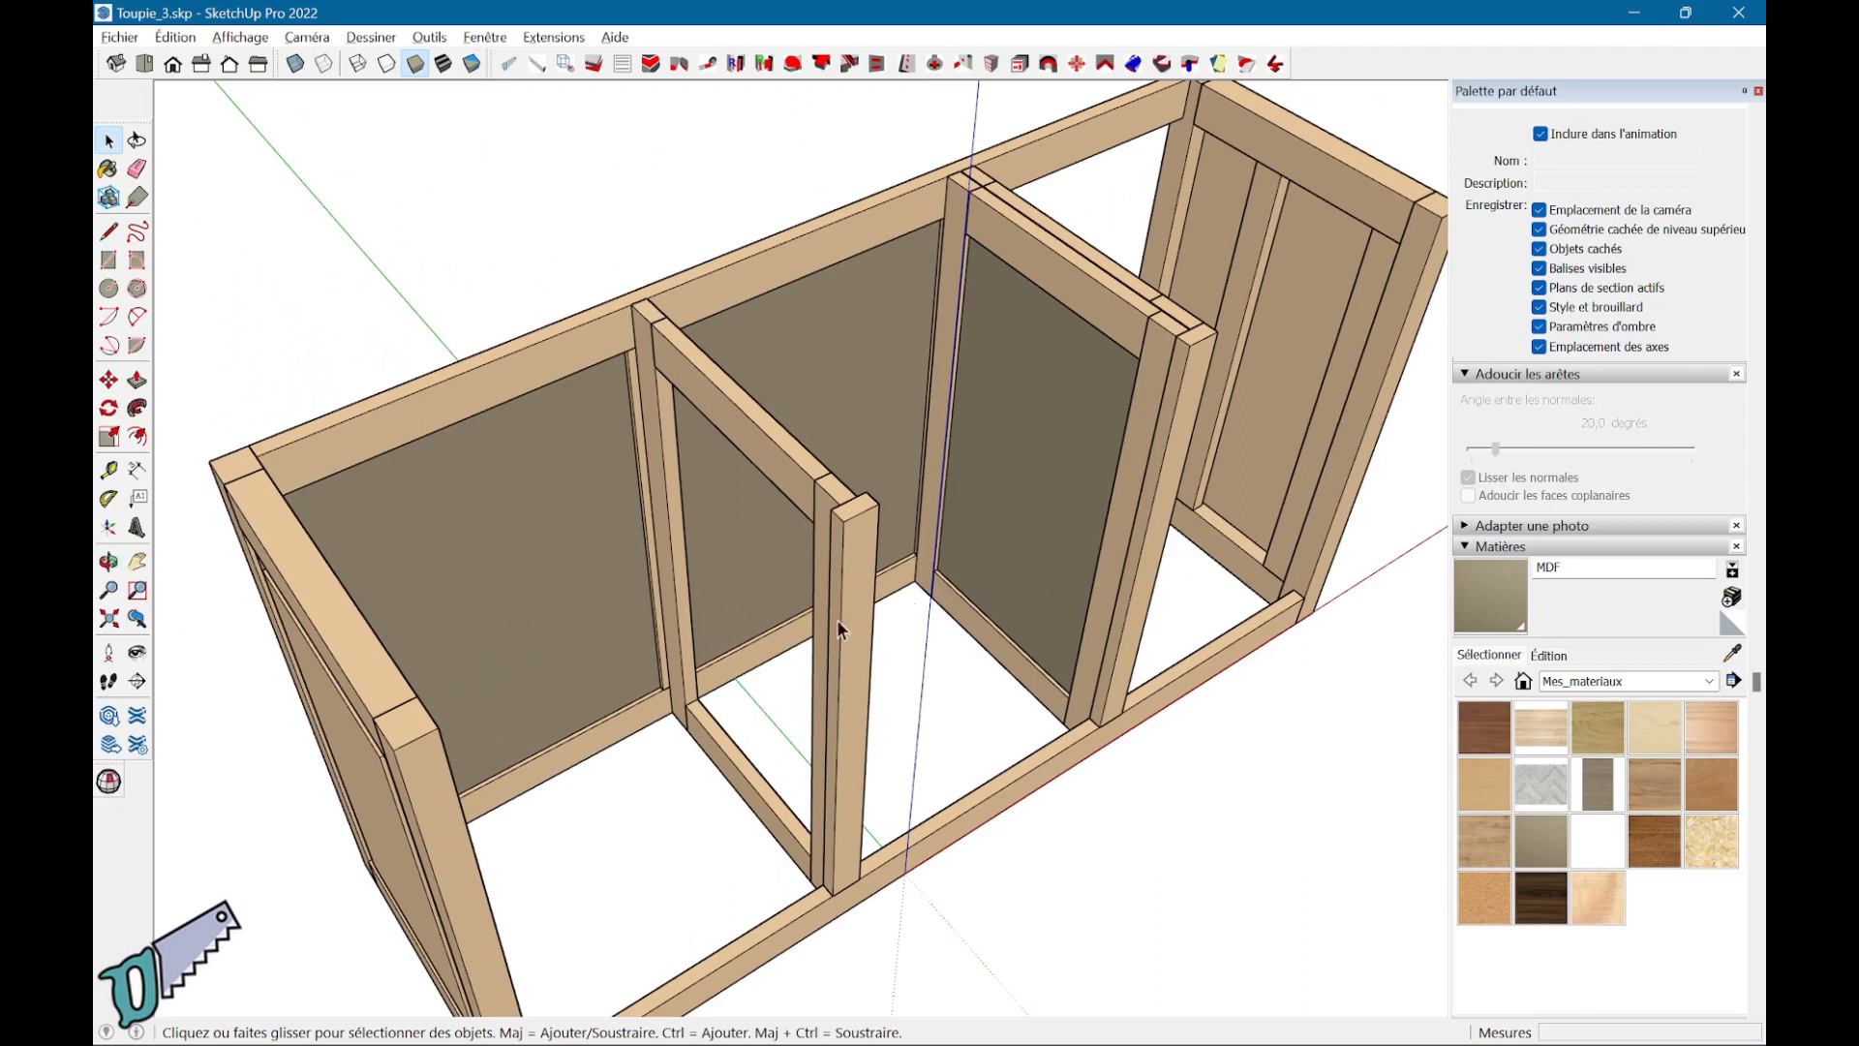
scroll(953, 667, down, 6)
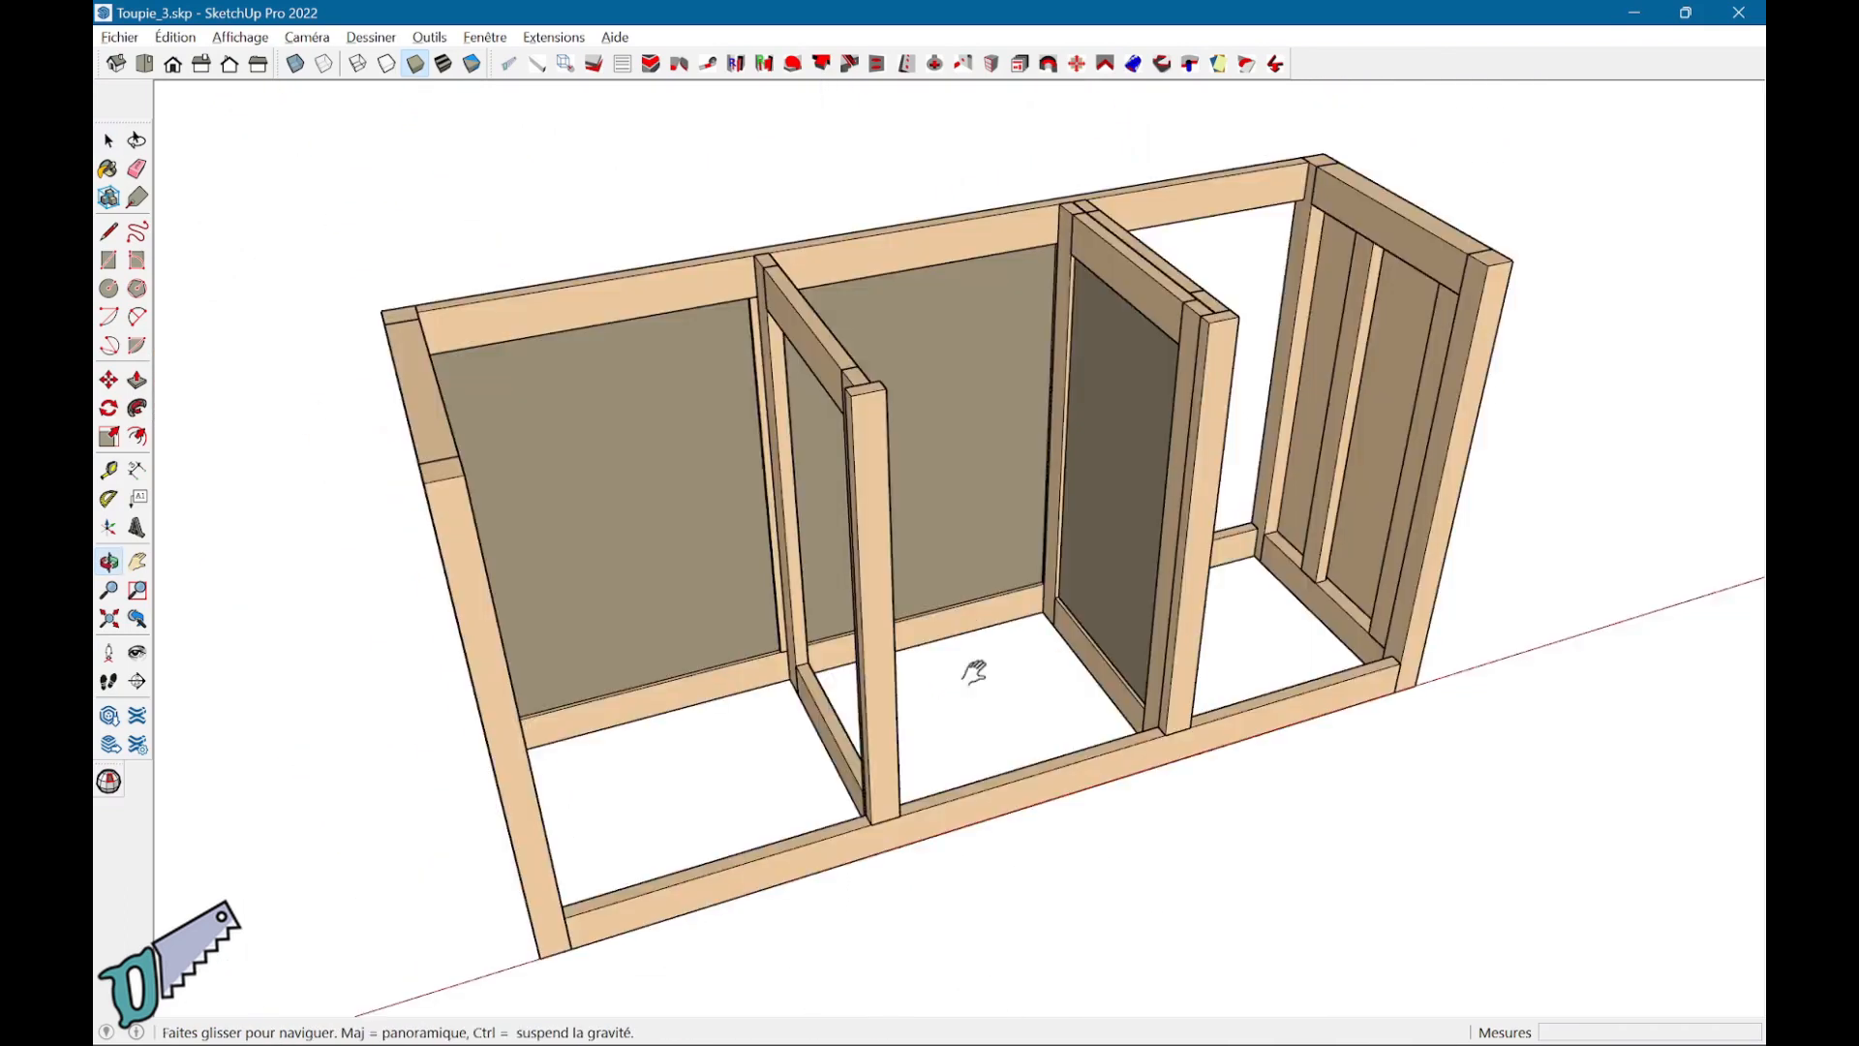
middle_drag(975, 672, 687, 682)
middle_drag(1307, 673, 1282, 731)
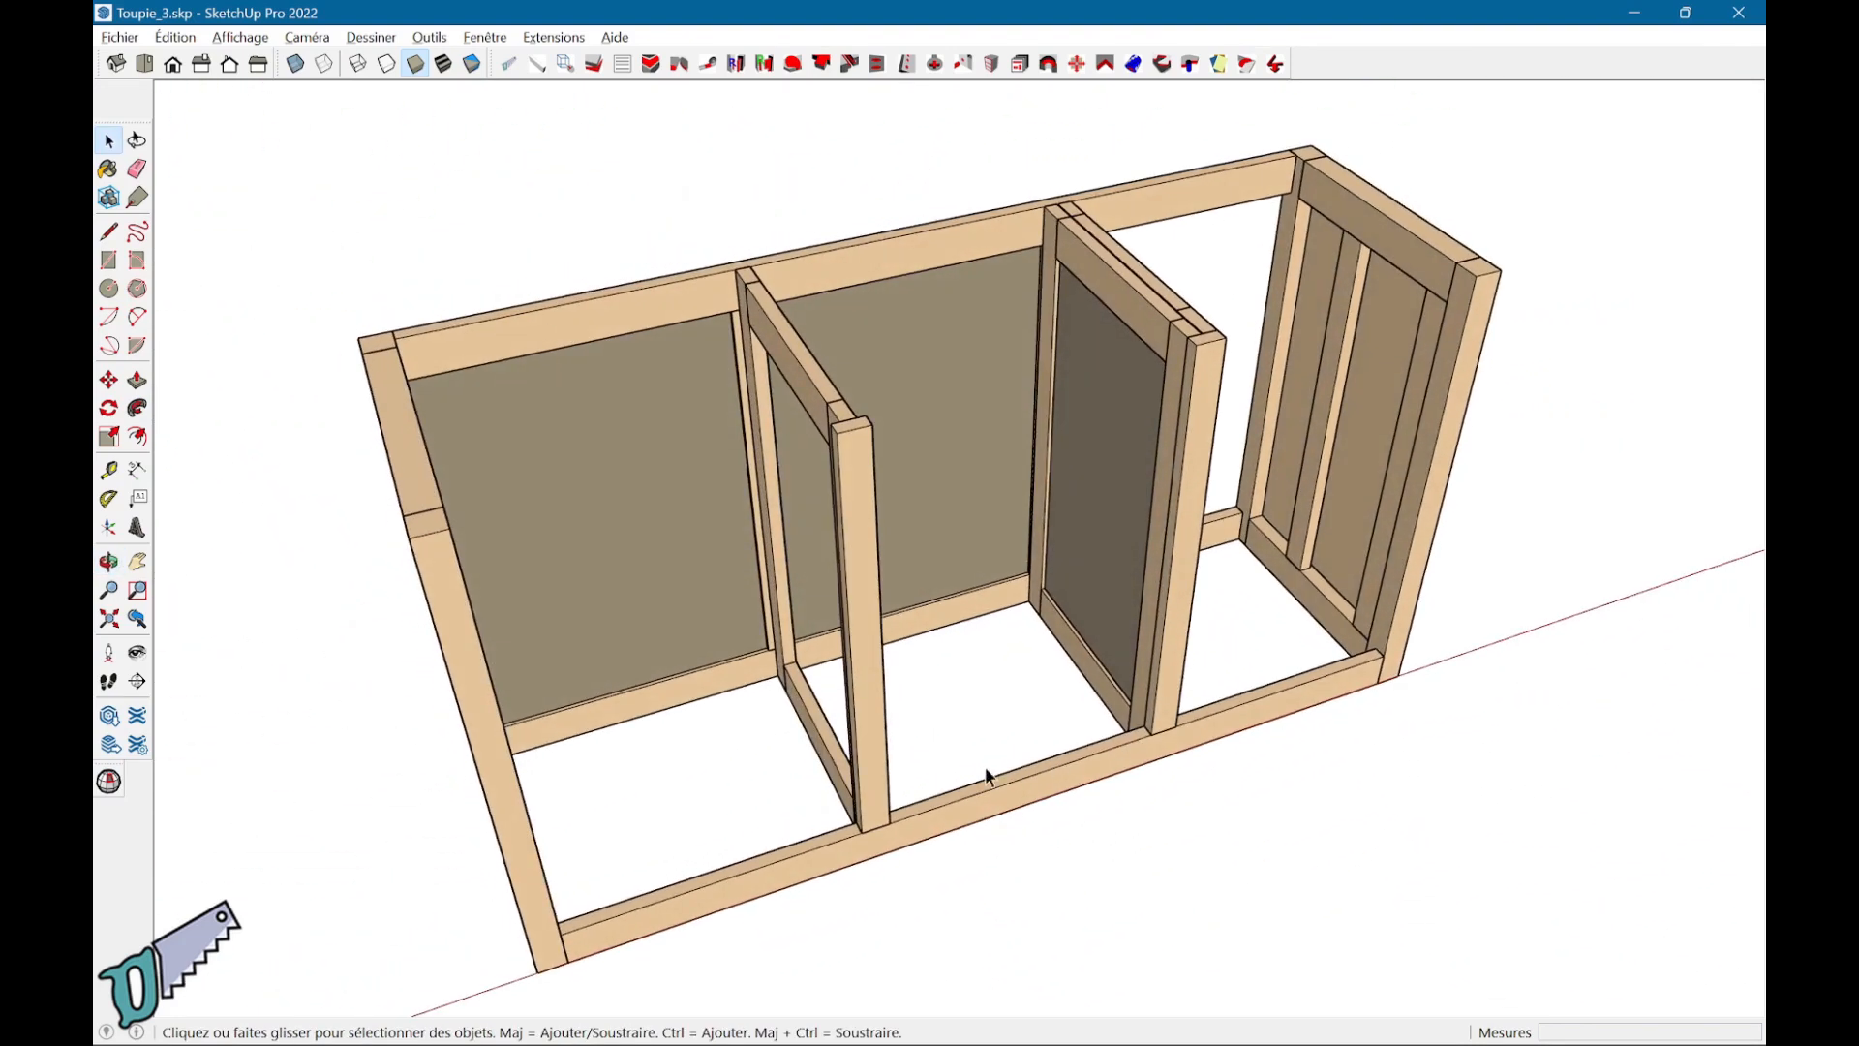